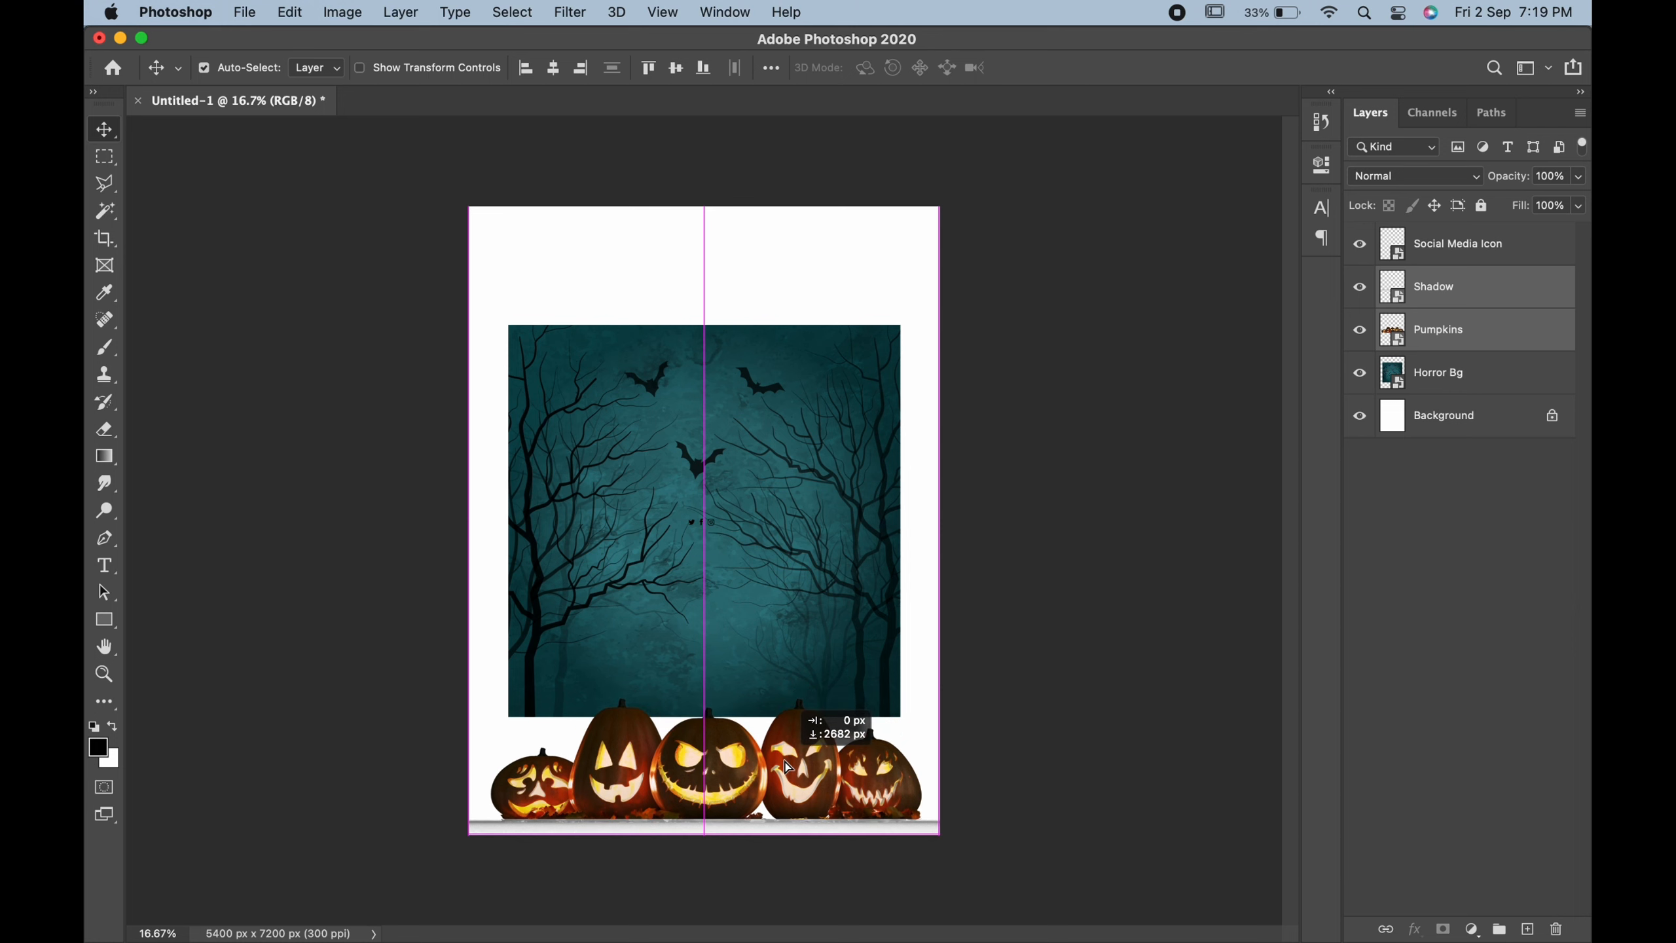
Scale the Horror Bg image to the full width of the poster, aligned with its top edge.
left_click(837, 663)
key("super+t")
left_click_drag(836, 662, 781, 546)
left_click_drag(860, 597, 945, 683)
key("Return")
Add a gradient fill layer above the Background layer using the Foreground to Background preset.
left_click(1432, 412)
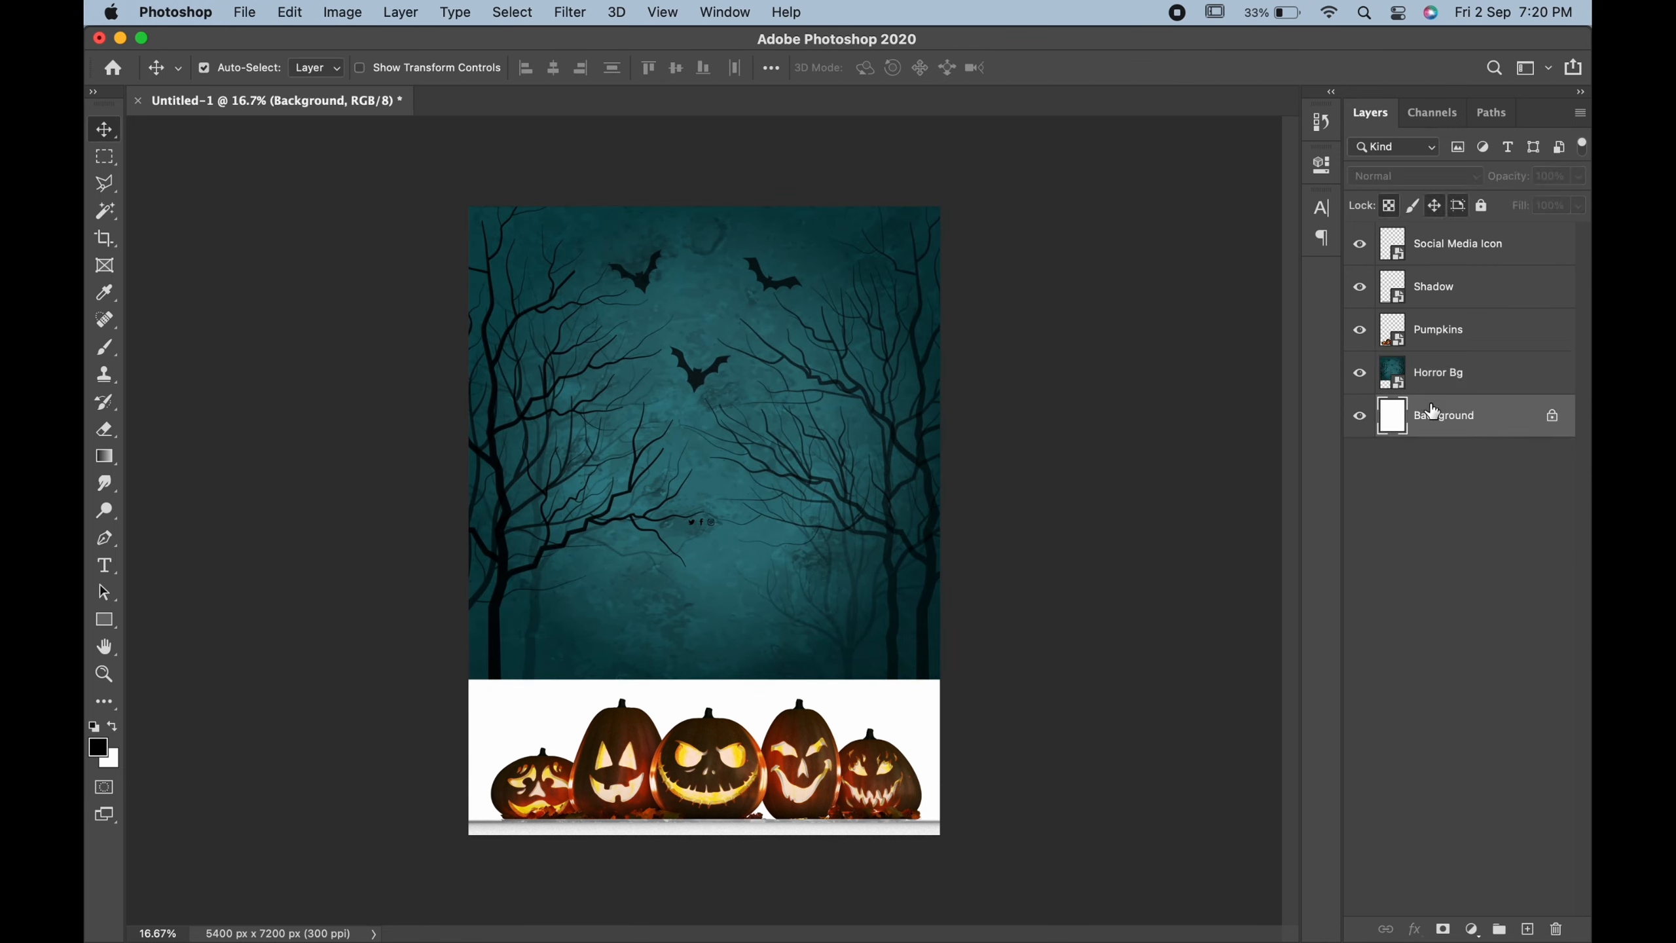
left_click(1471, 928)
left_click(1477, 477)
left_click(224, 558)
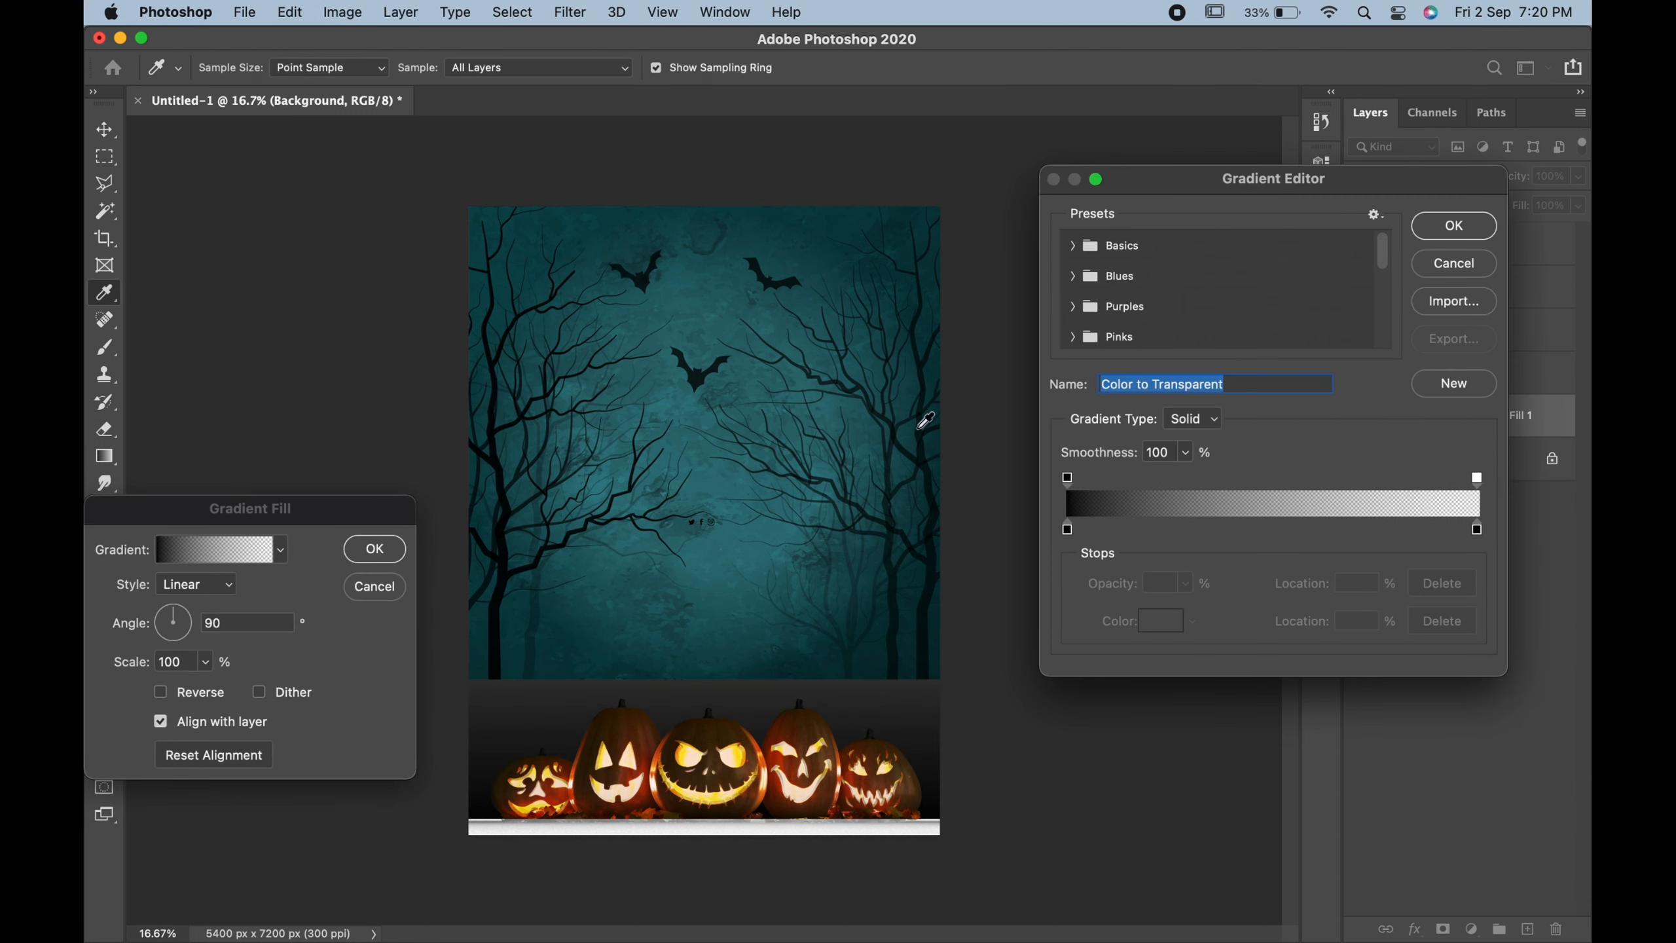
left_click(1072, 245)
left_click(1099, 276)
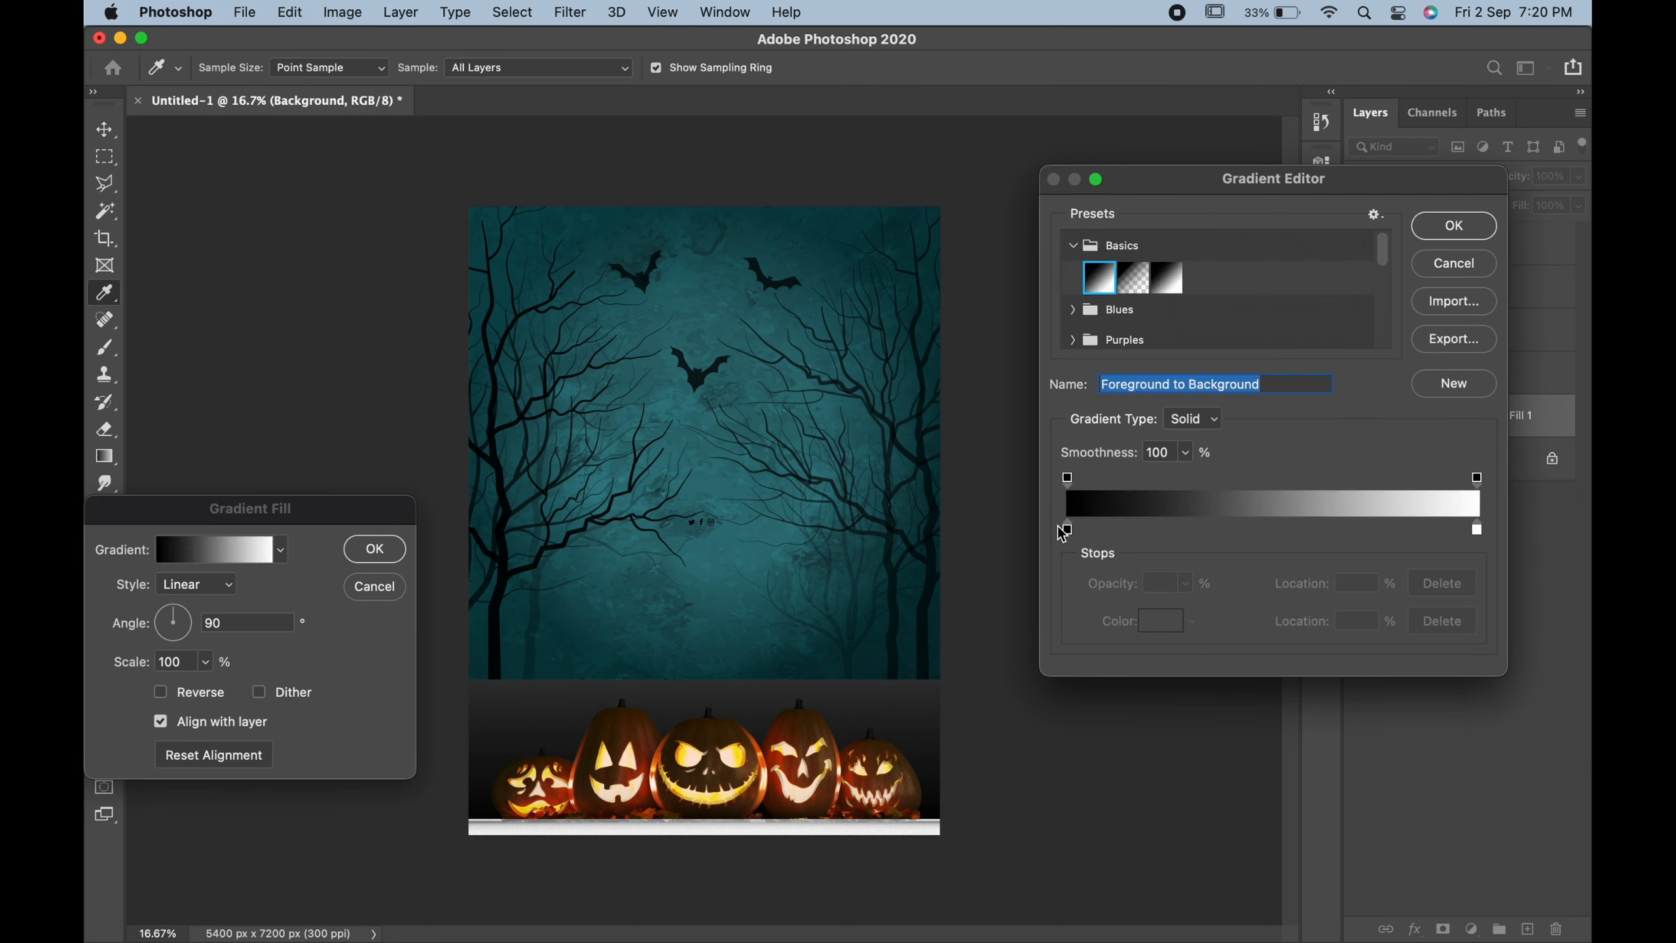
Change the gradient's white end stop to a teal sampled from the horror background and apply the fill.
left_click(1475, 532)
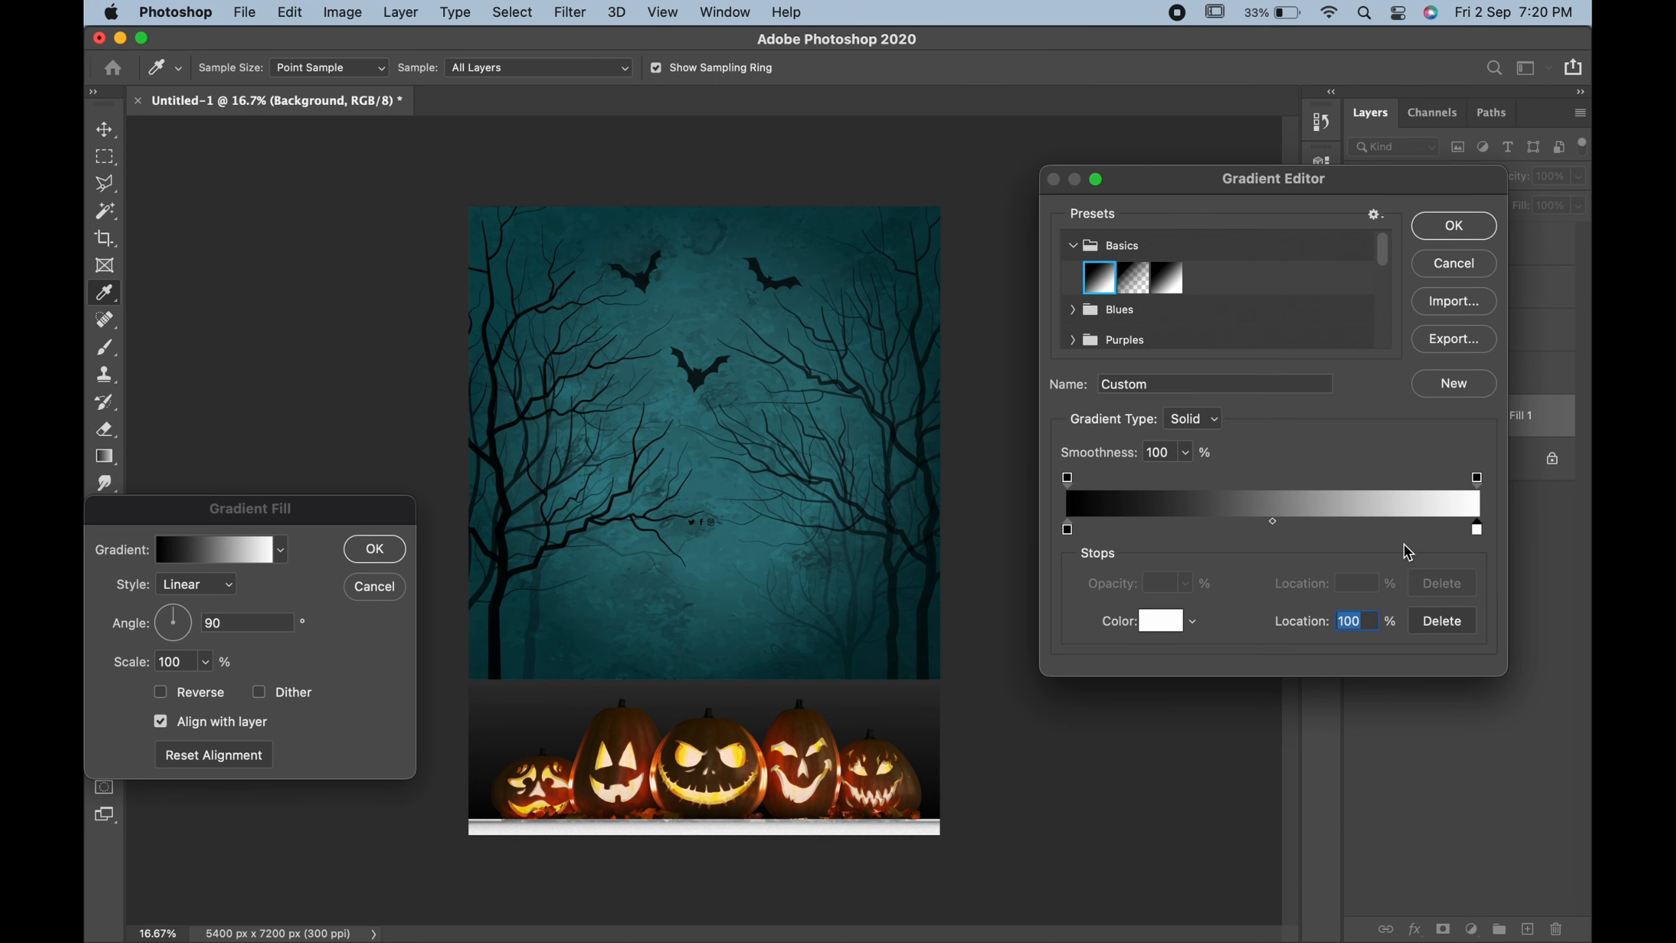
left_click(1150, 629)
left_click(712, 567)
left_click(1320, 288)
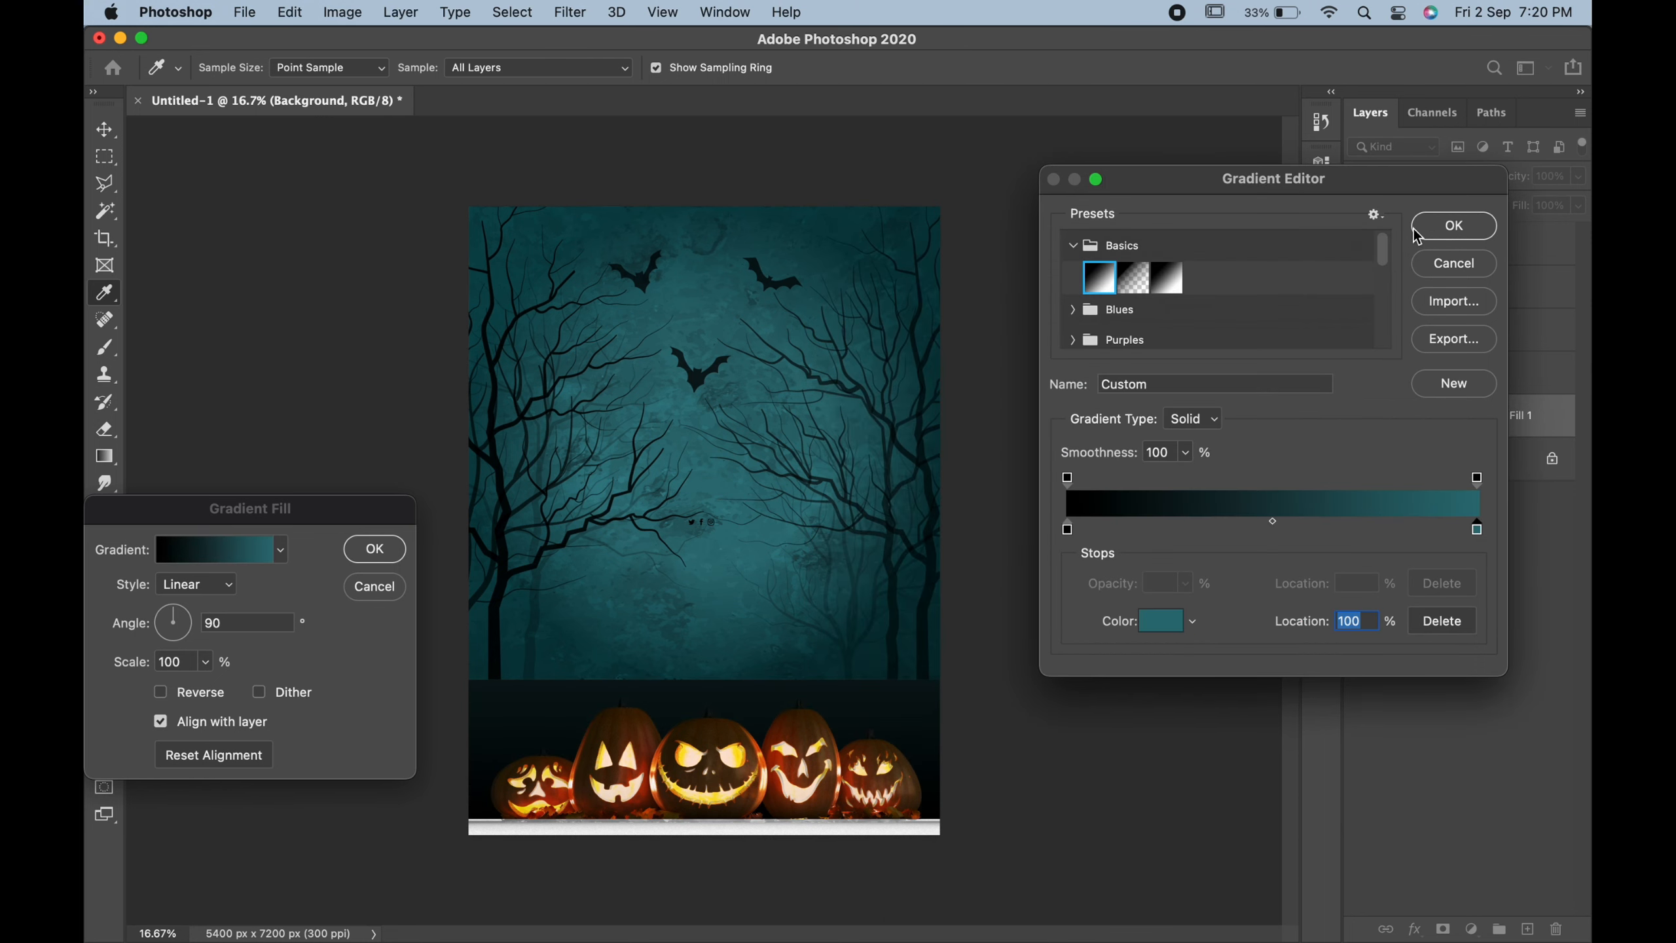
left_click(1425, 227)
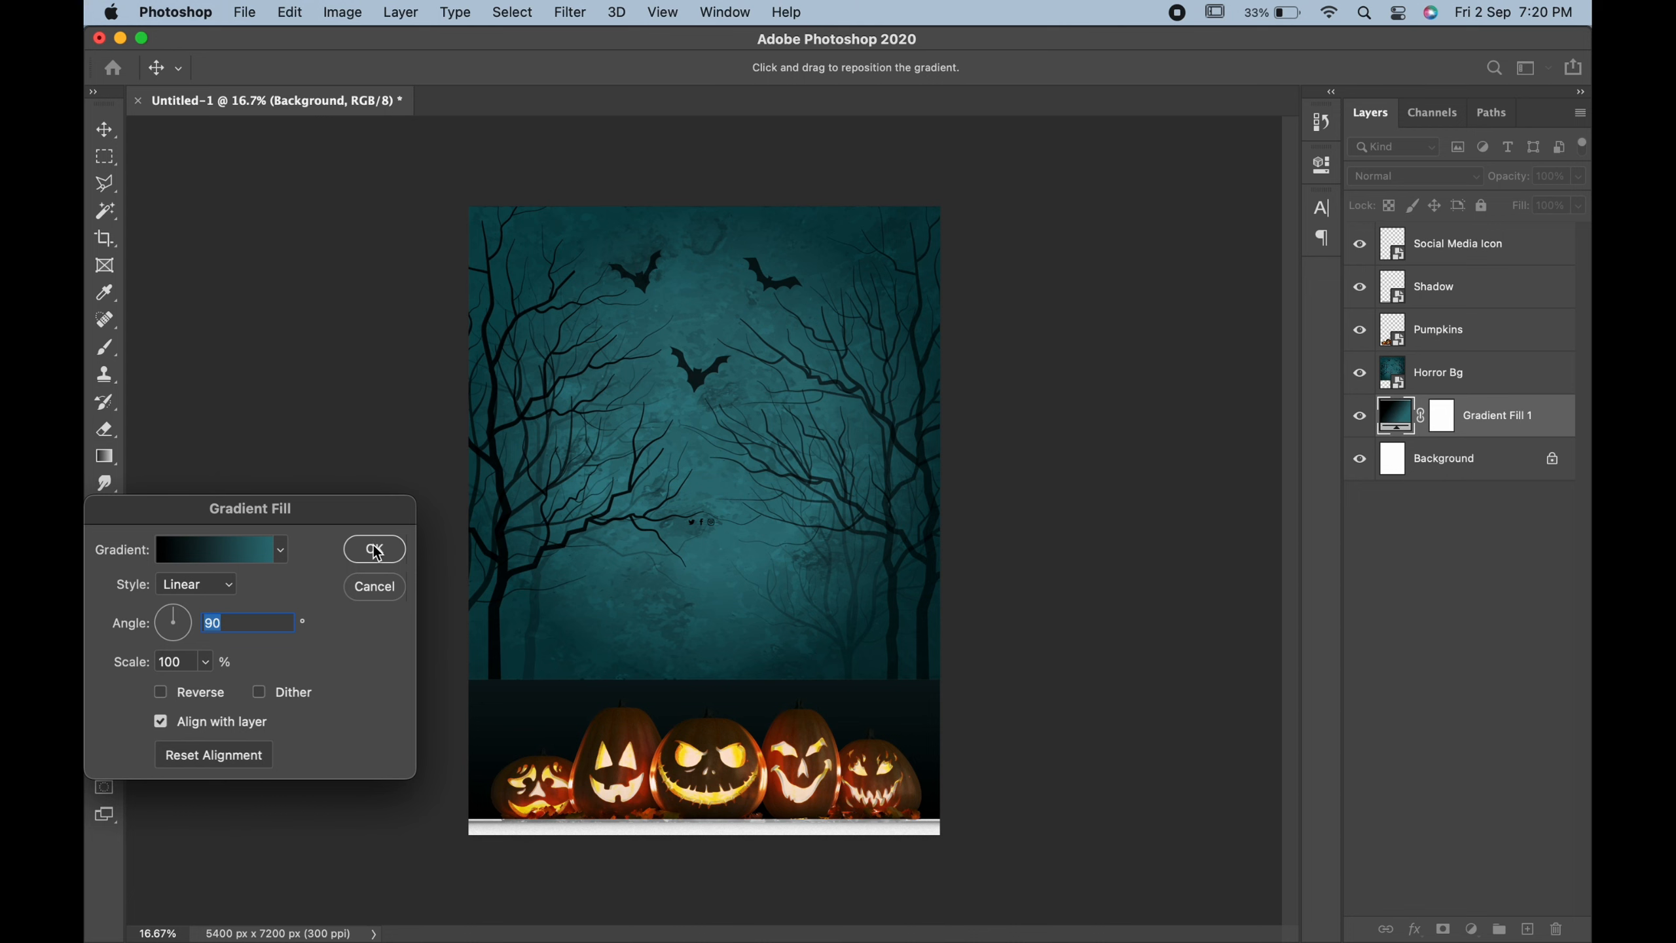
left_click(375, 551)
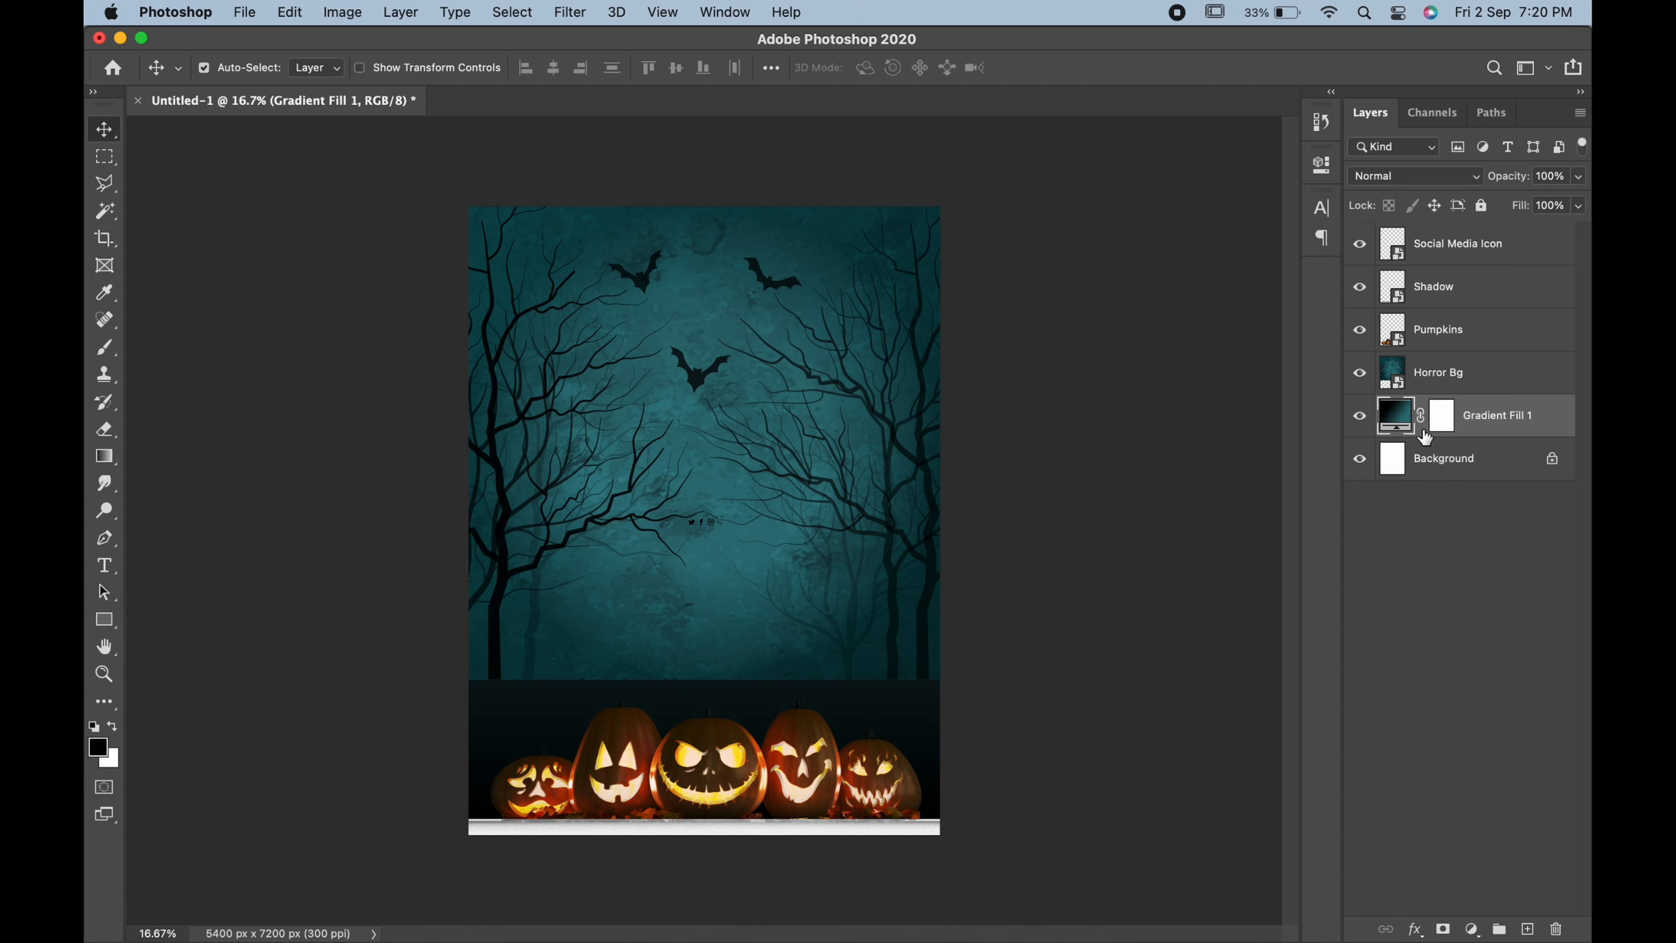
Set the Shadow layer's blend mode to Multiply.
left_click(1451, 287)
left_click(1412, 175)
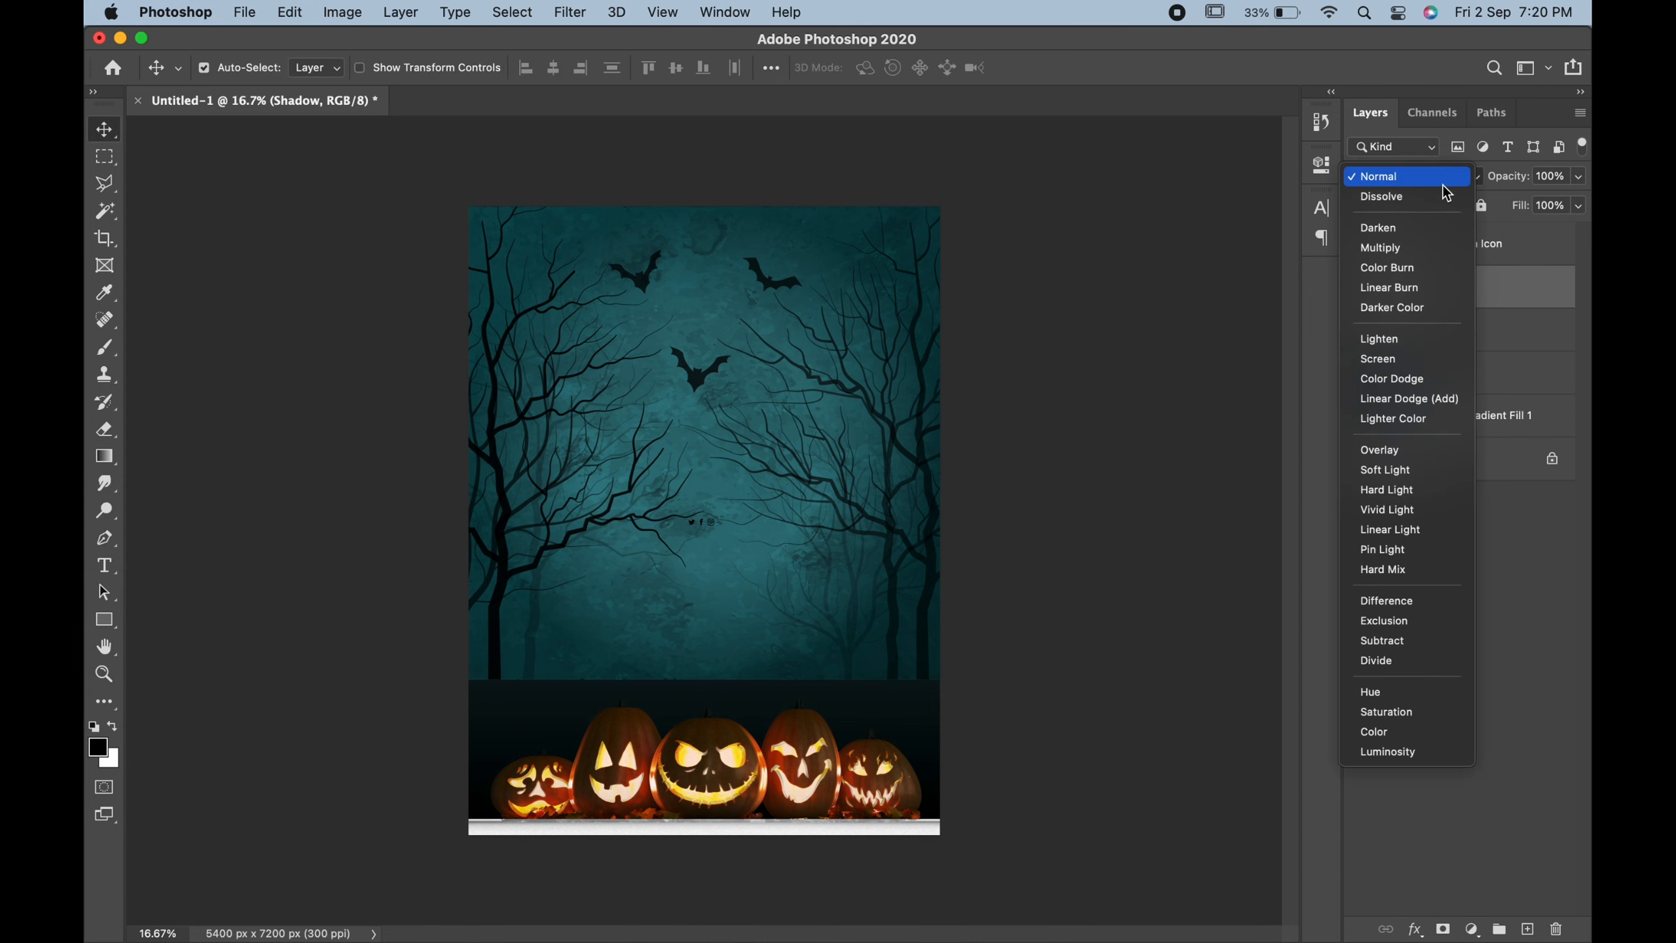
left_click(1417, 250)
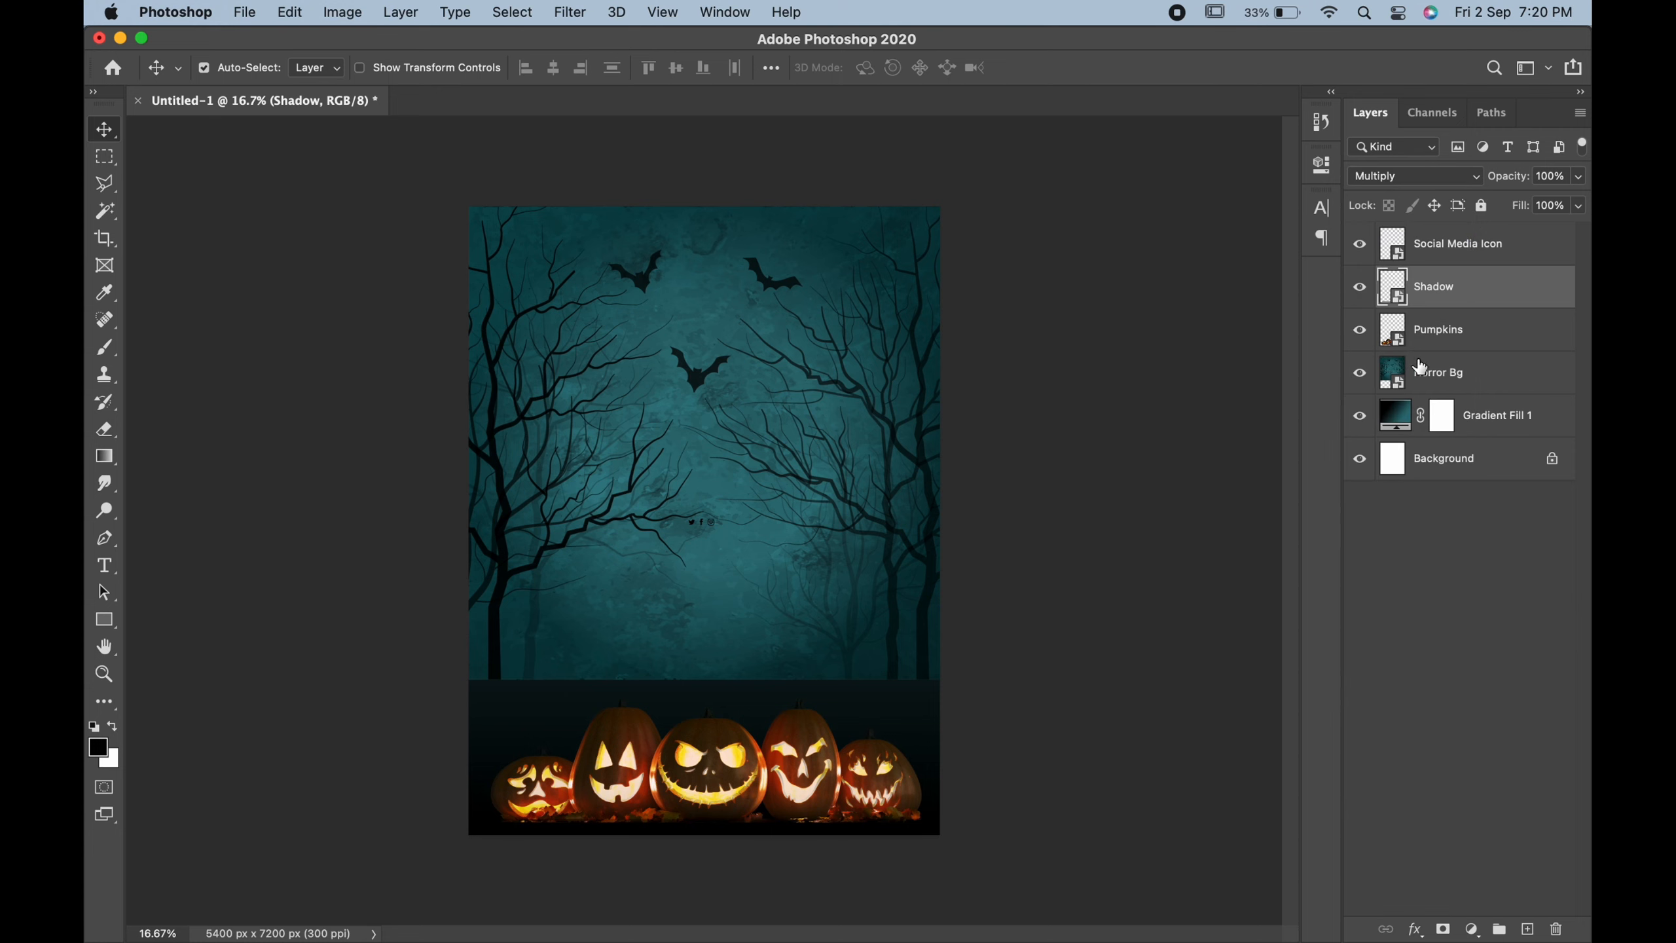
Set the Horror Bg layer's blend mode to Darker Color and stretch its lower edge down to the pumpkins.
left_click(1498, 377)
left_click(1432, 175)
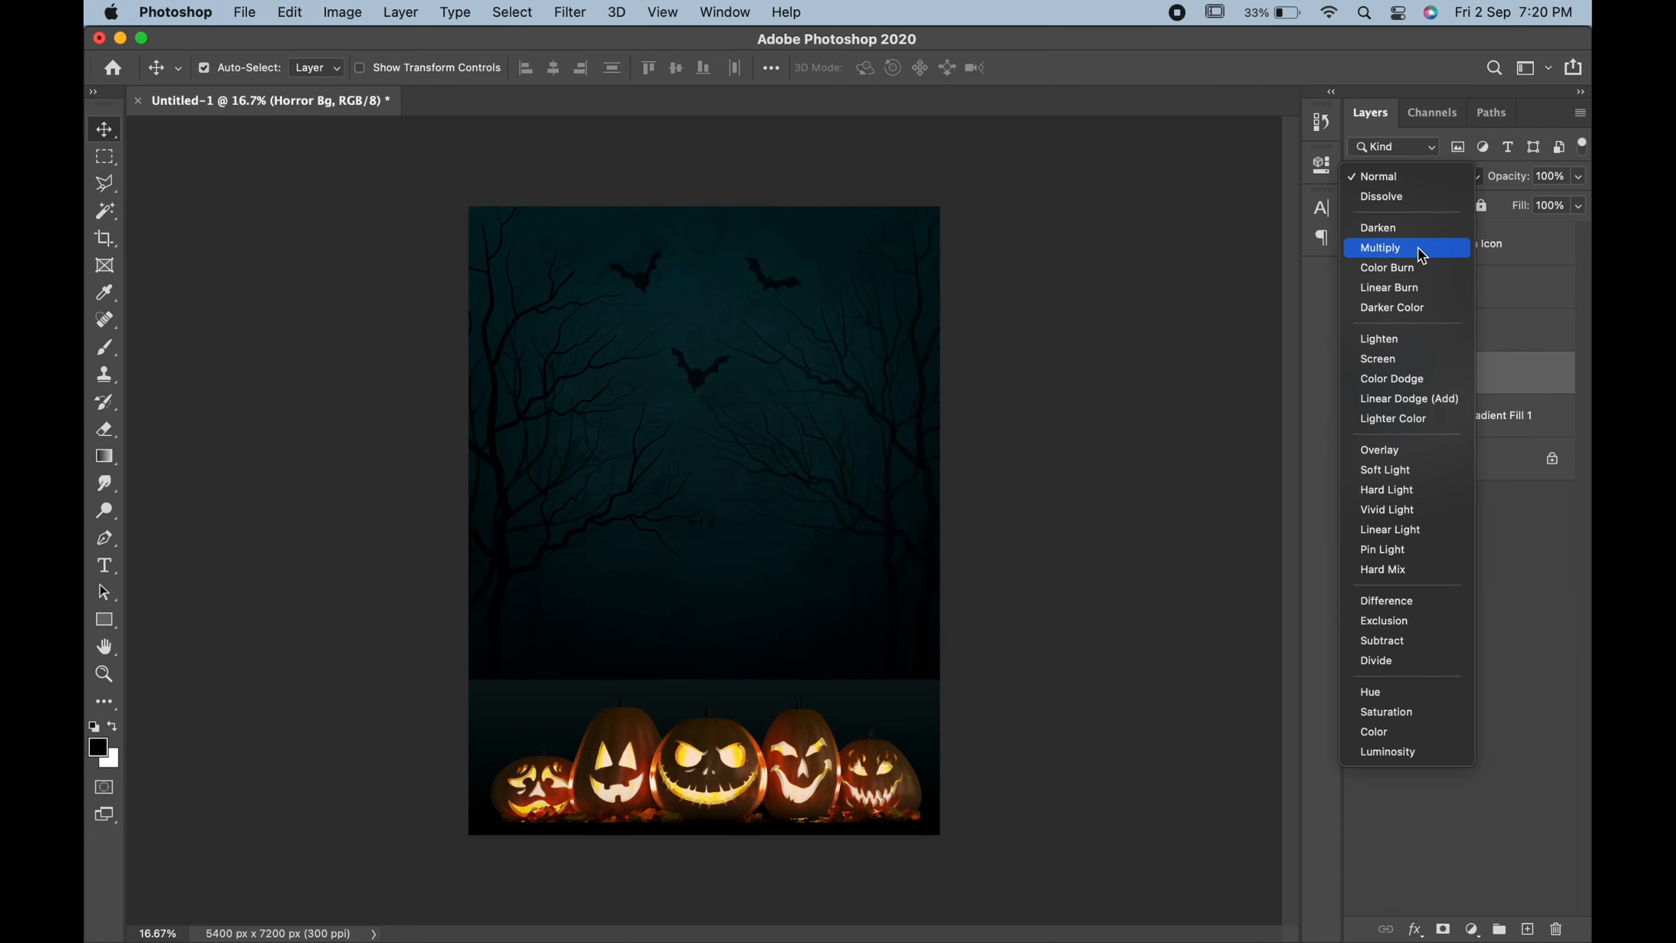
left_click(1408, 310)
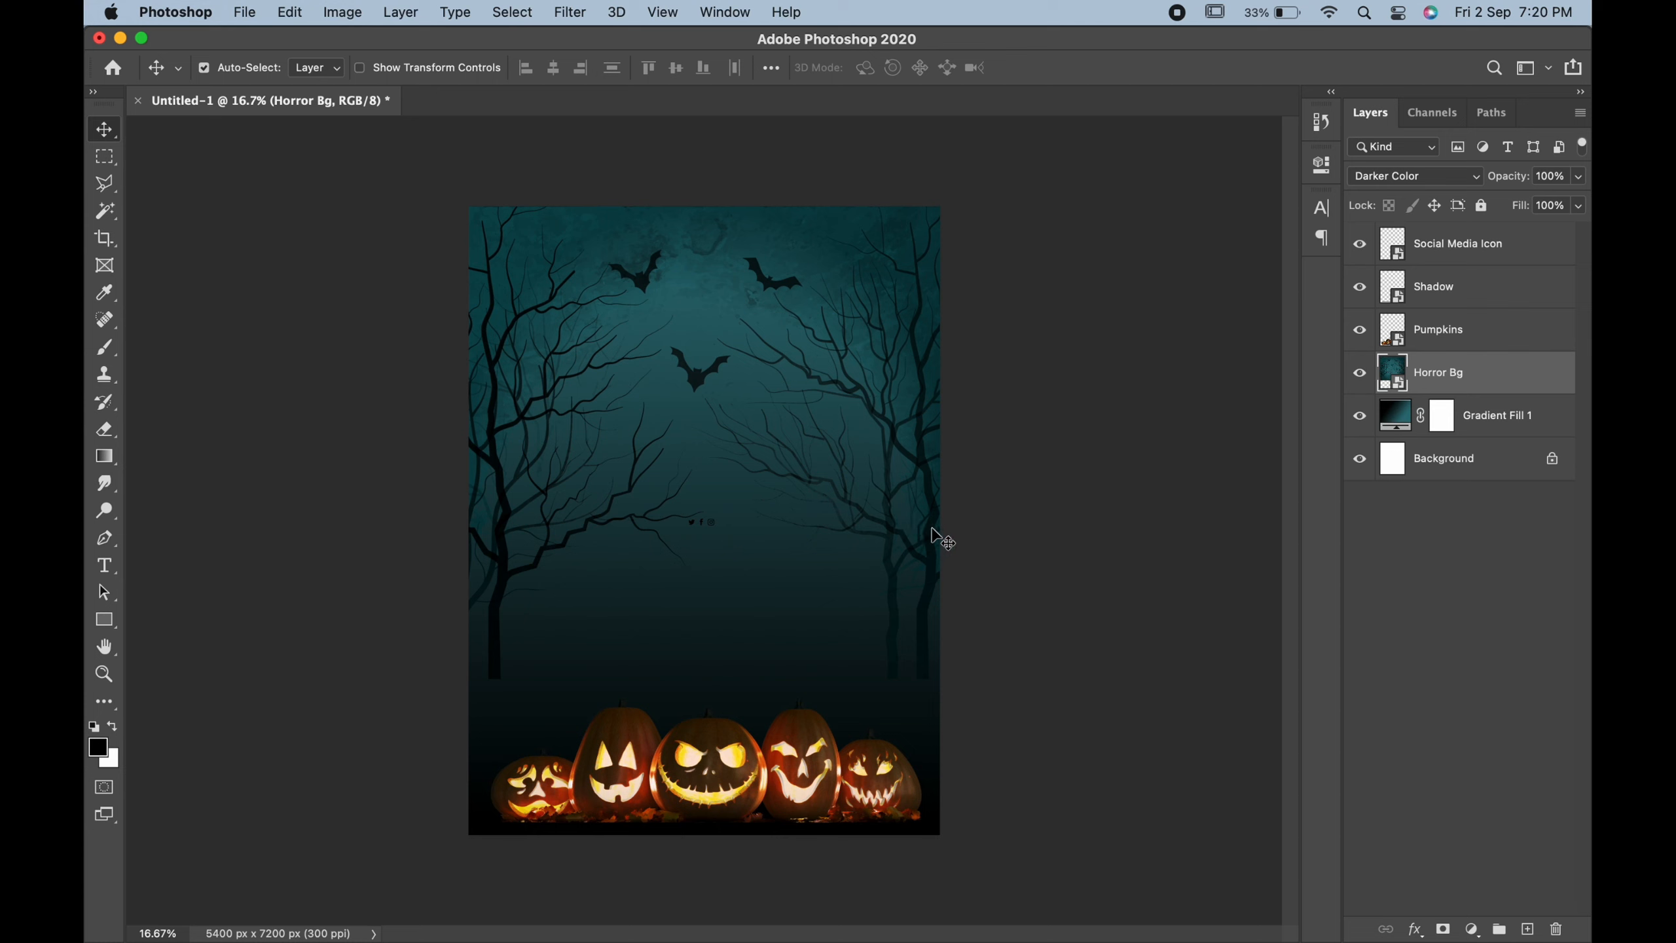
key("super+t")
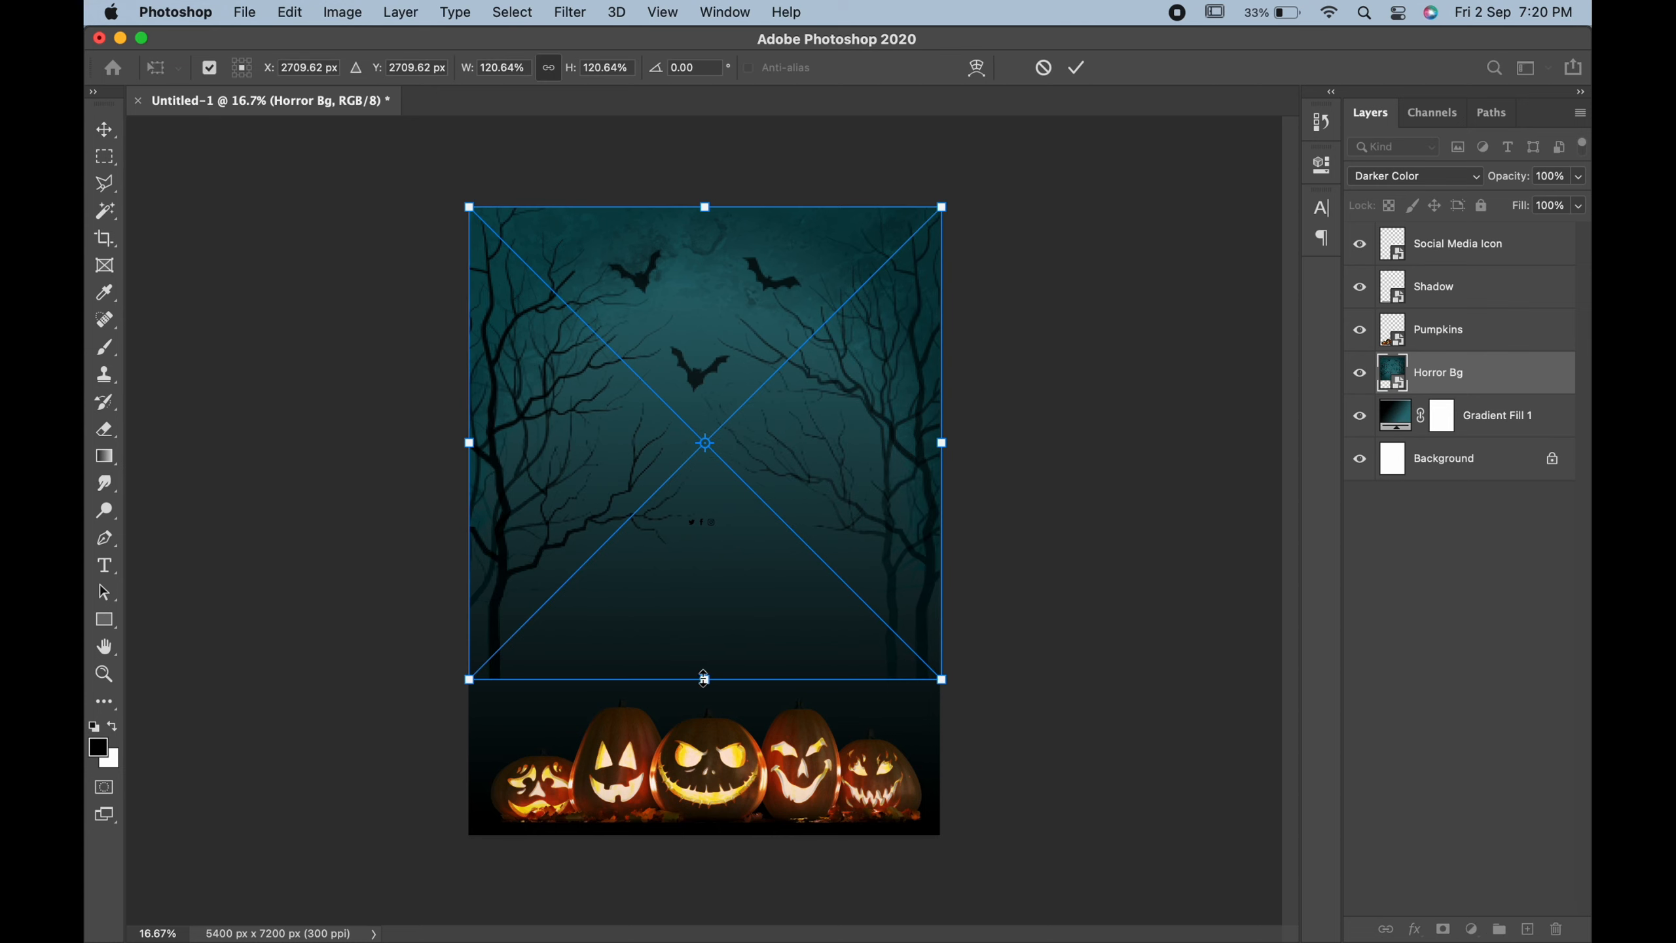
left_click_drag(703, 678, 703, 720)
key("Return")
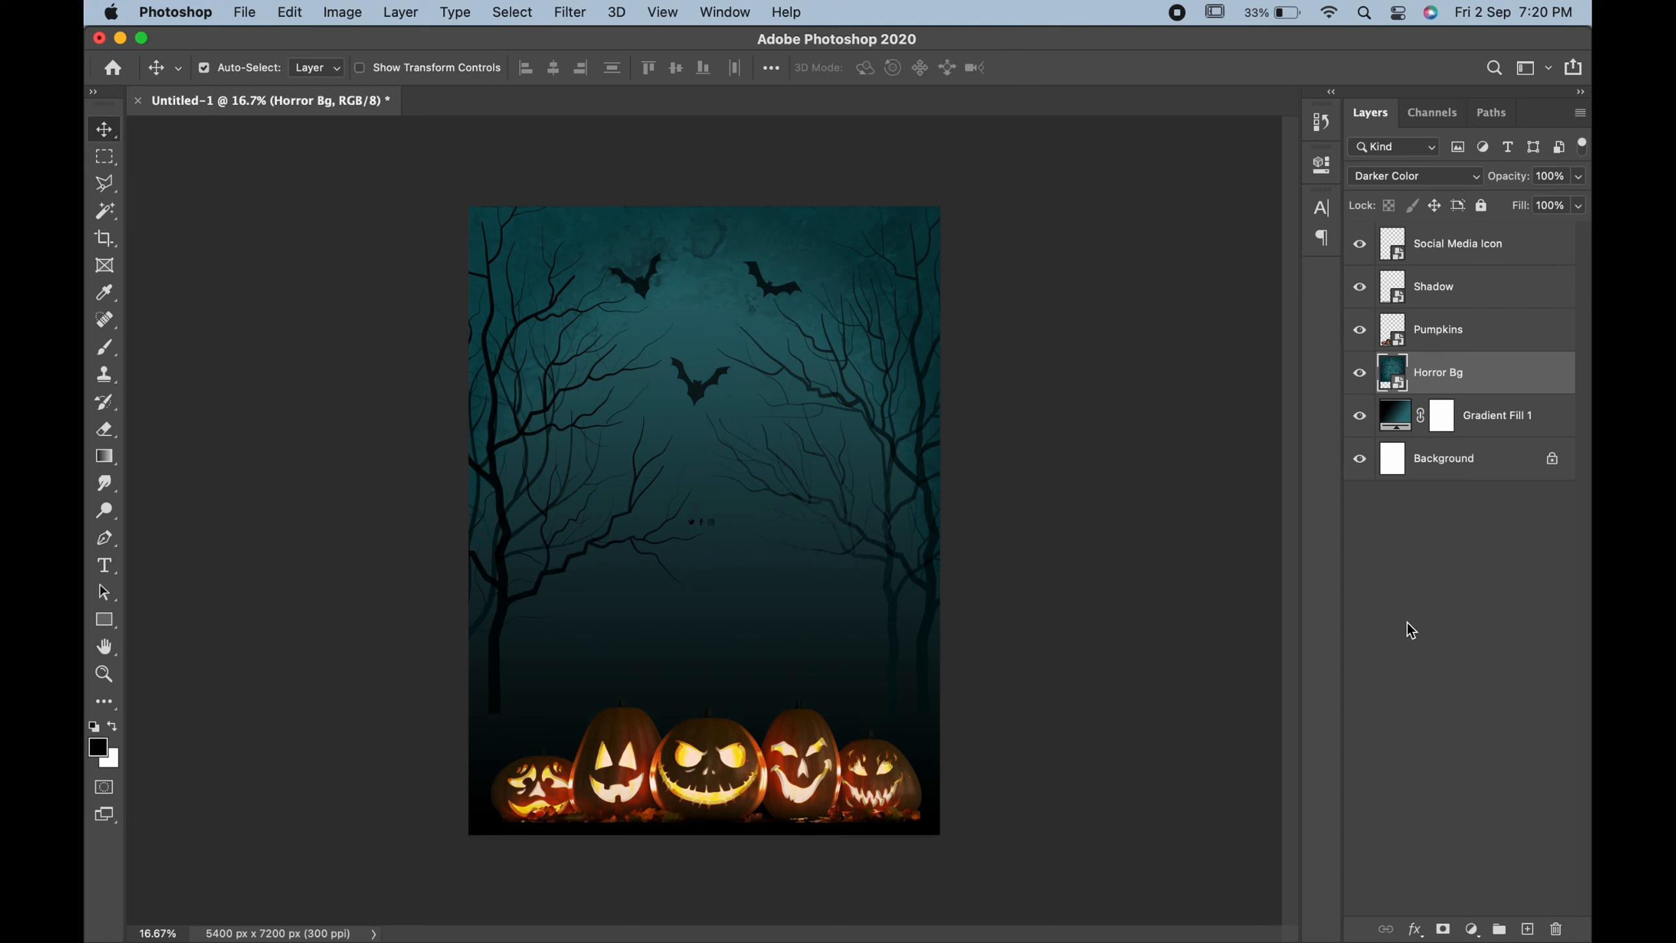
Add a black (000000) solid color fill above Horror Bg in Multiply mode at 17% opacity.
left_click(1473, 929)
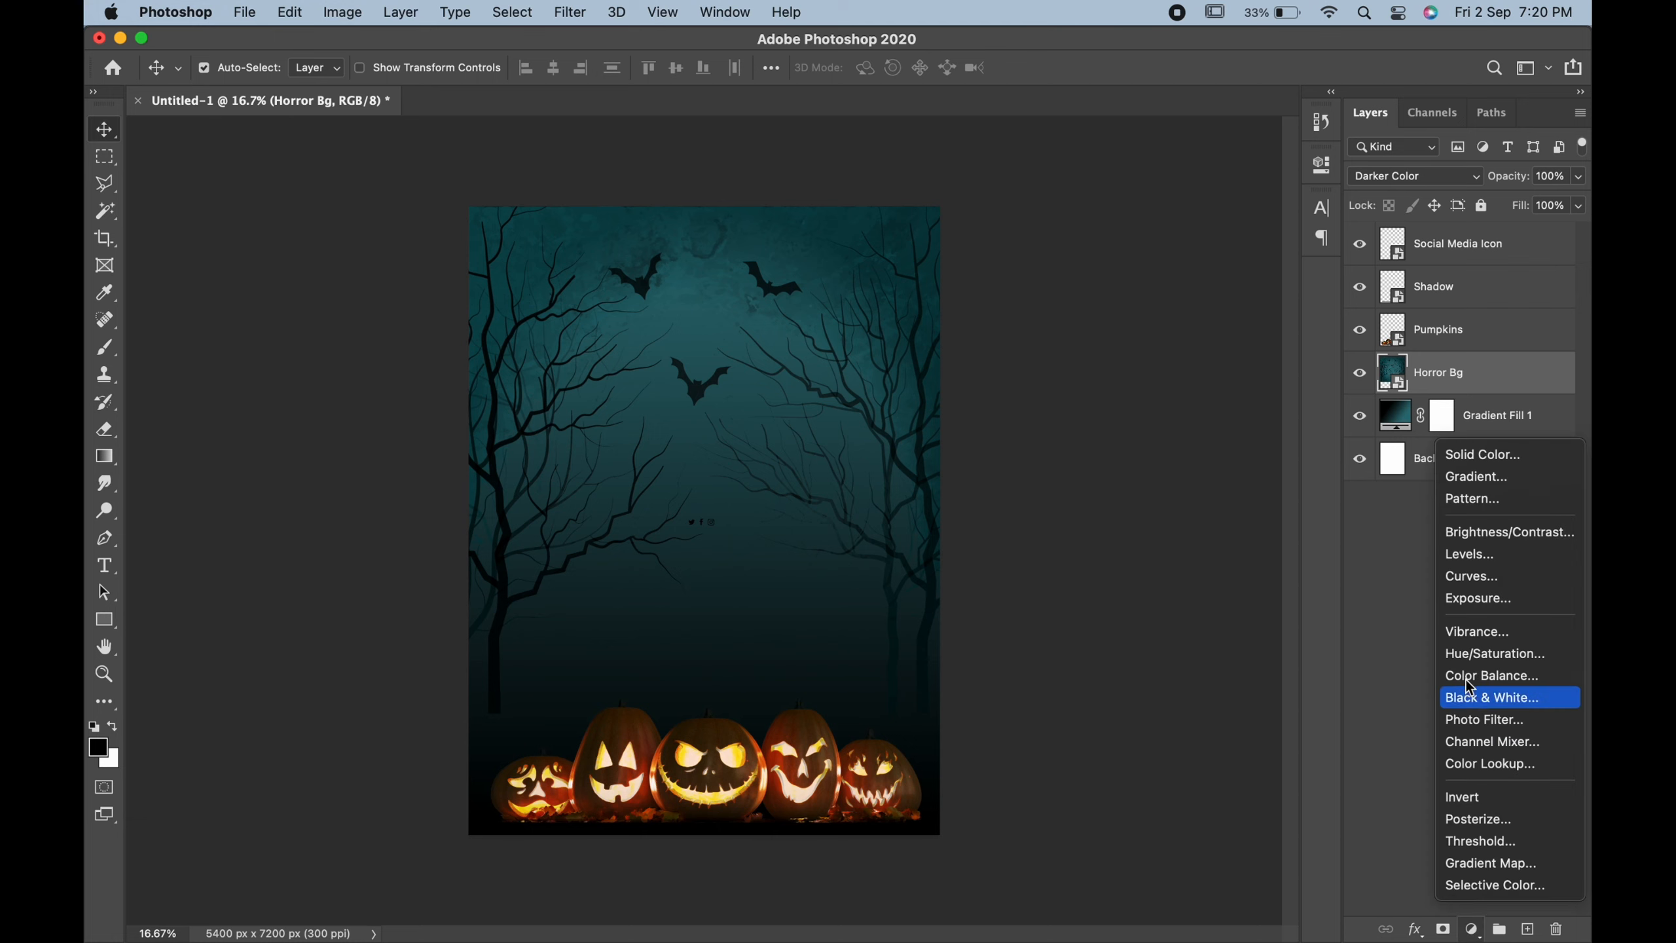
left_click(1478, 462)
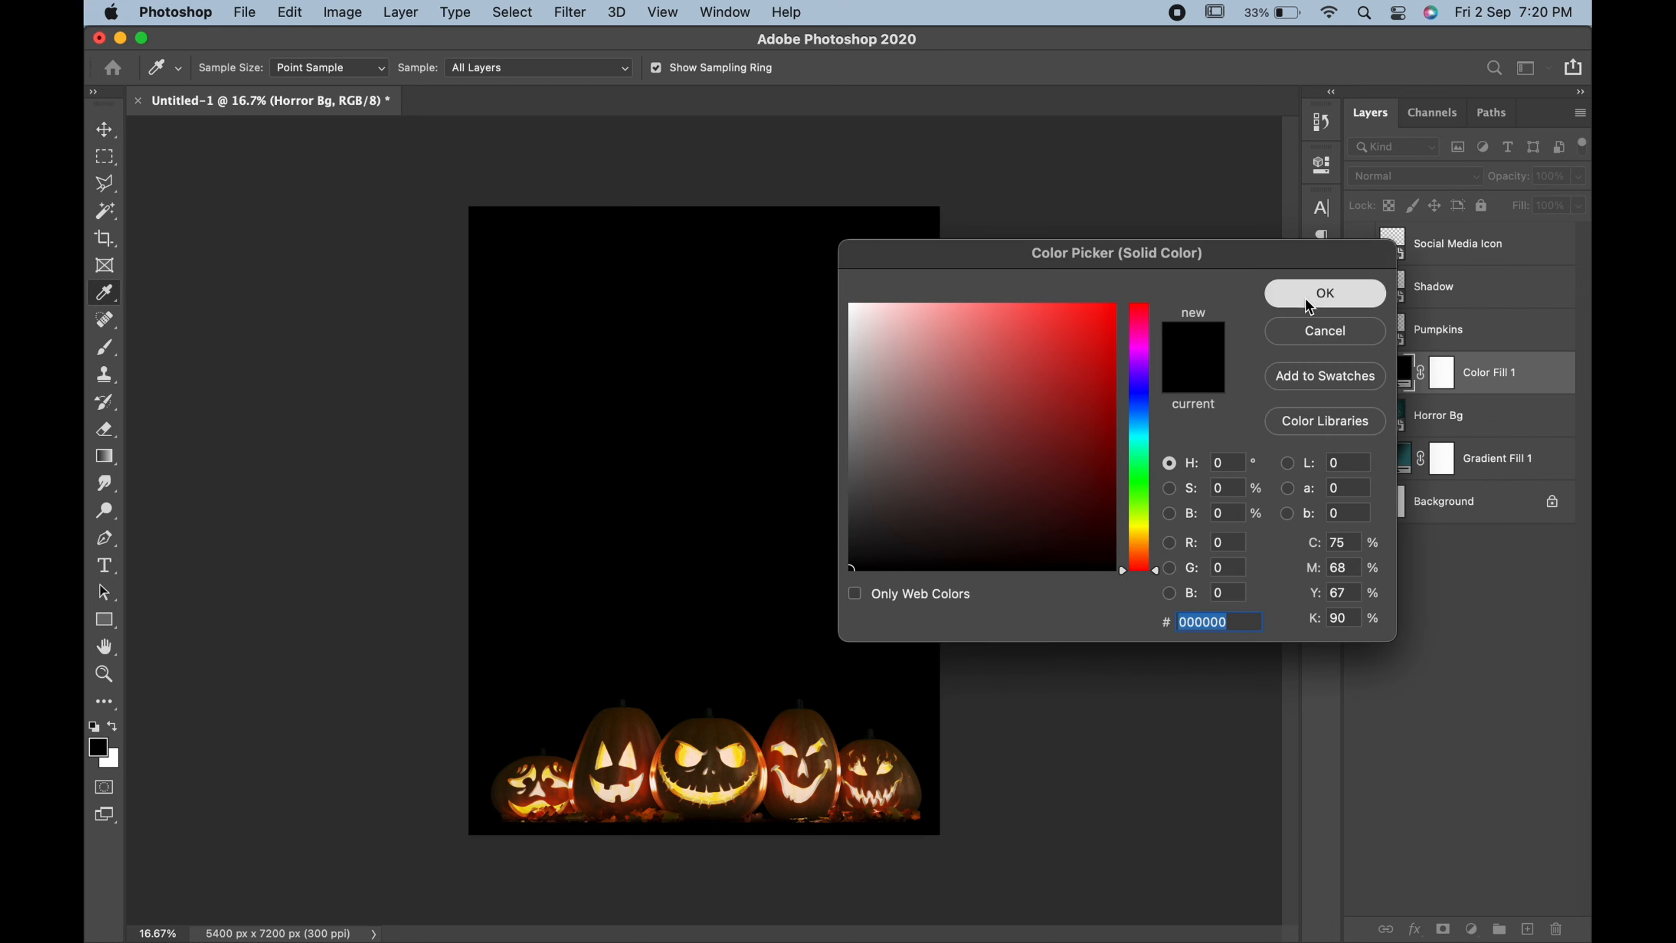
left_click(1320, 289)
left_click(1459, 173)
left_click(1403, 250)
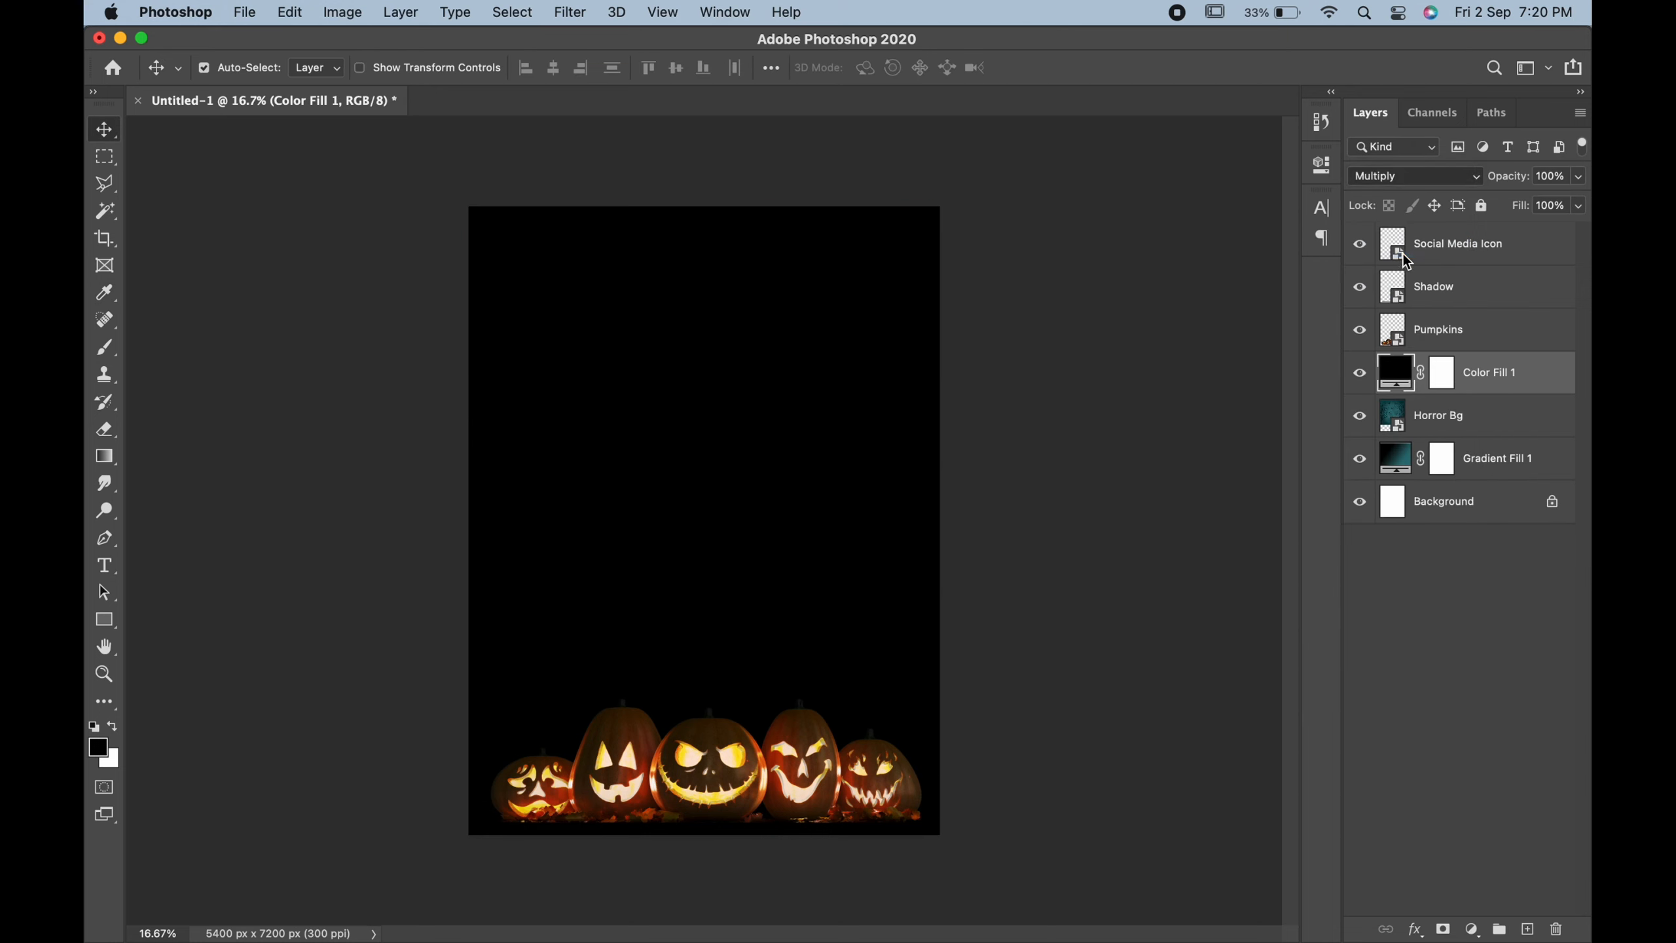
left_click_drag(1513, 177, 1434, 199)
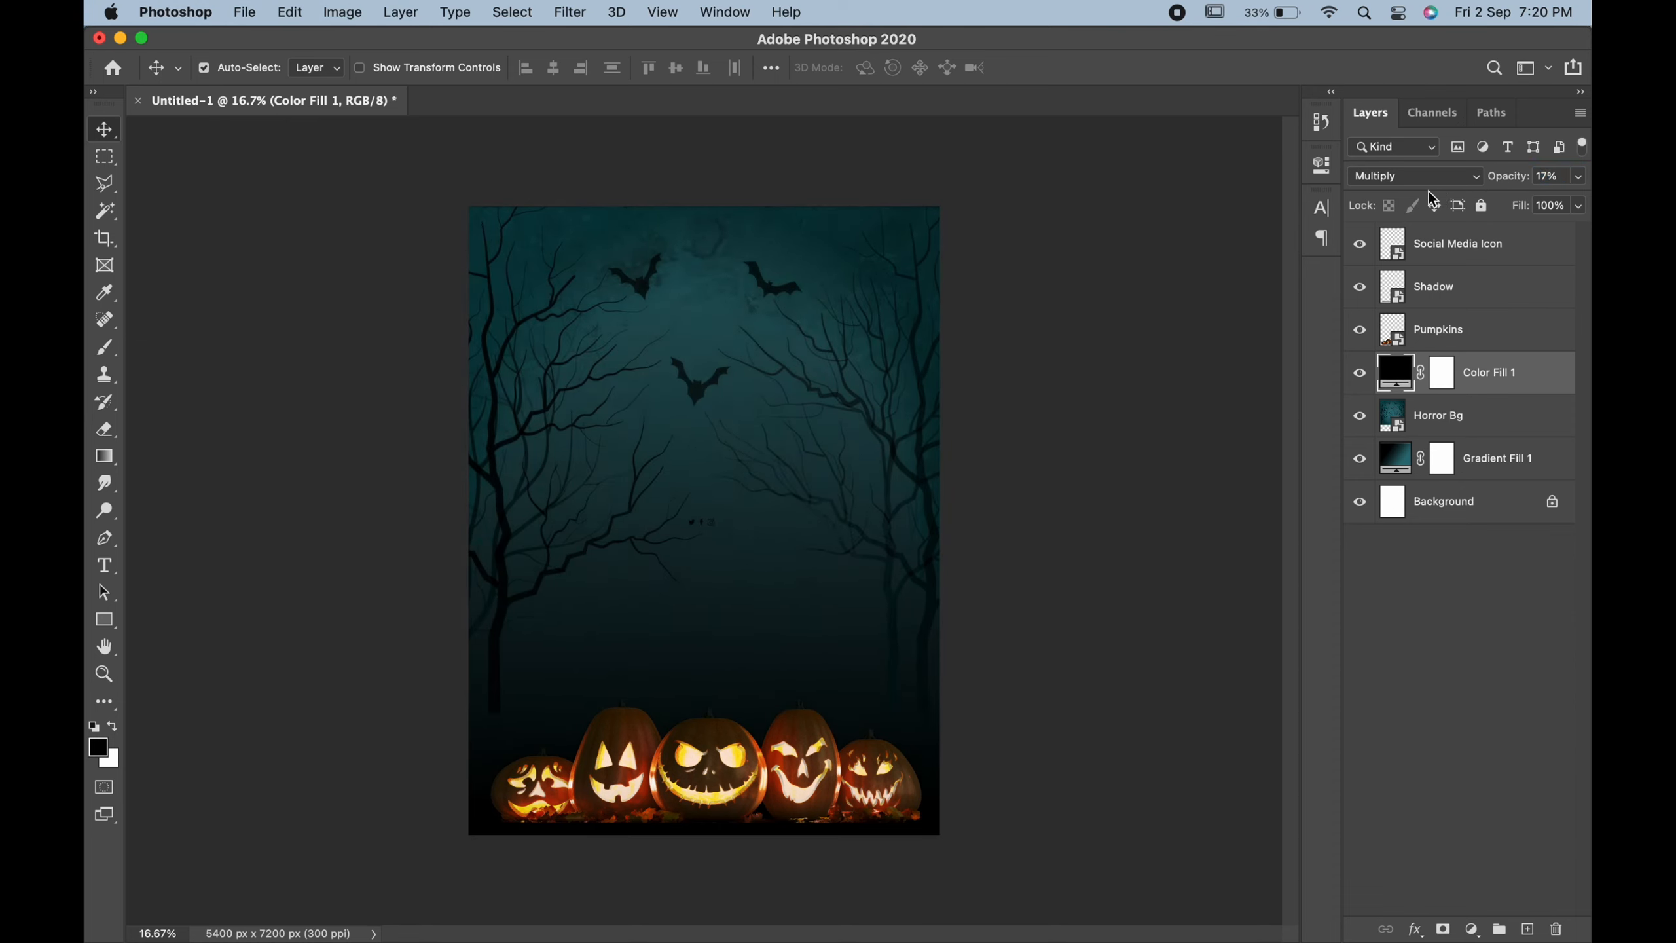
Add the text "YOU ARE INVITED" above all other layers and place it near the top of the poster.
left_click(111, 571)
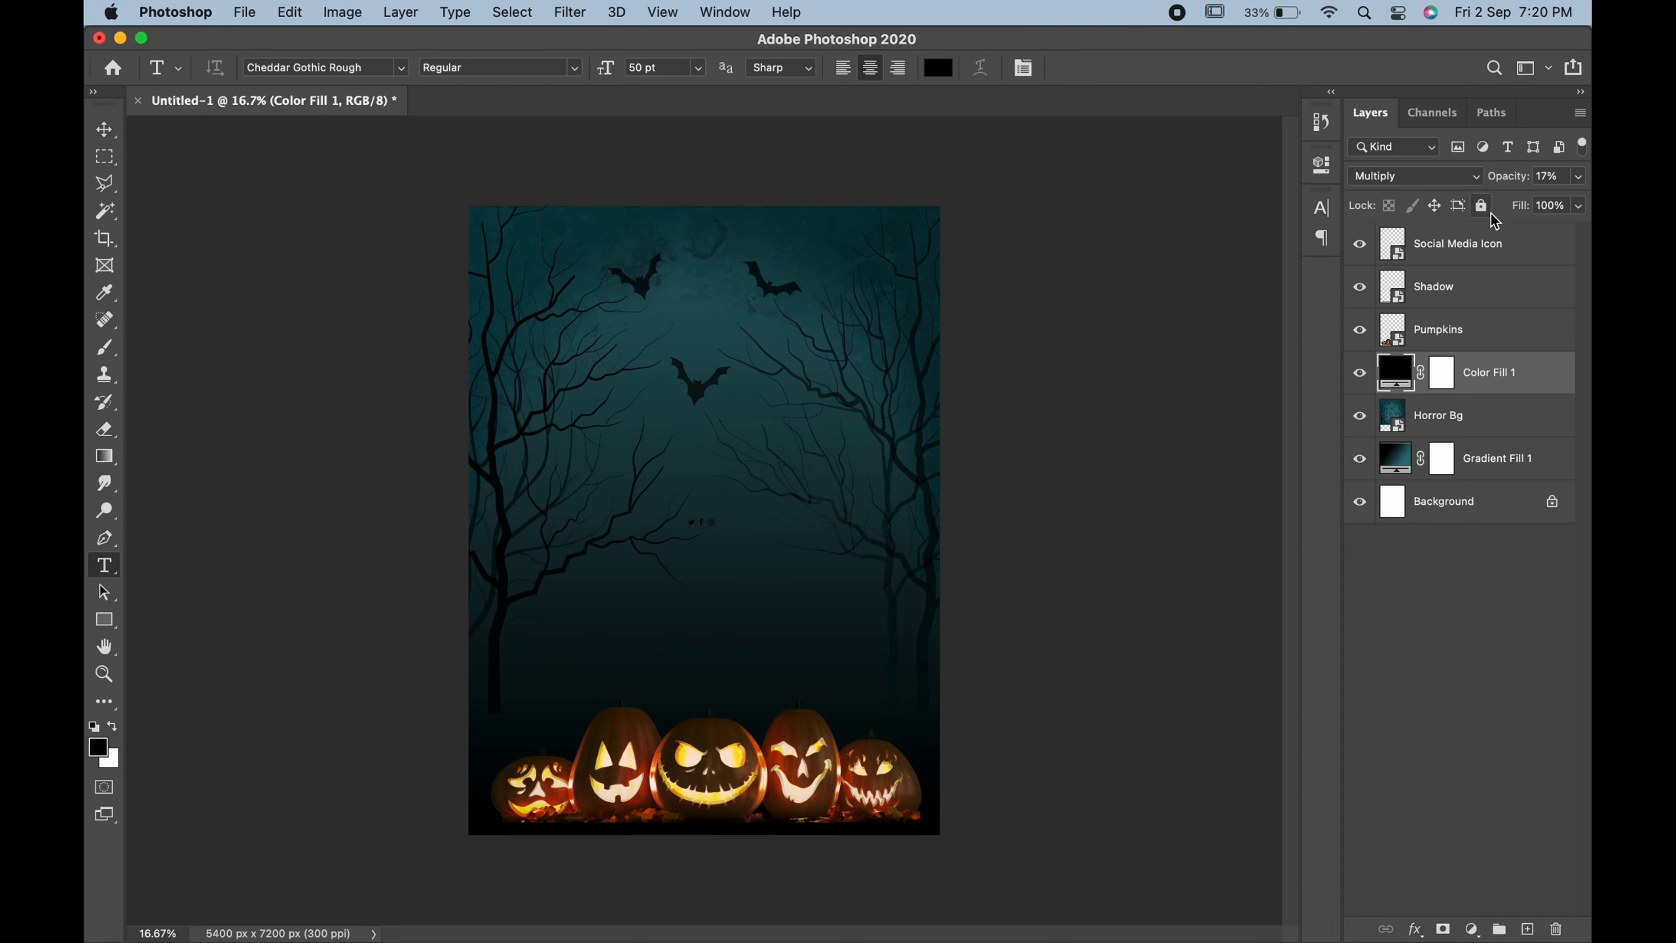
left_click(1478, 247)
left_click(588, 286)
key("BackSpace")
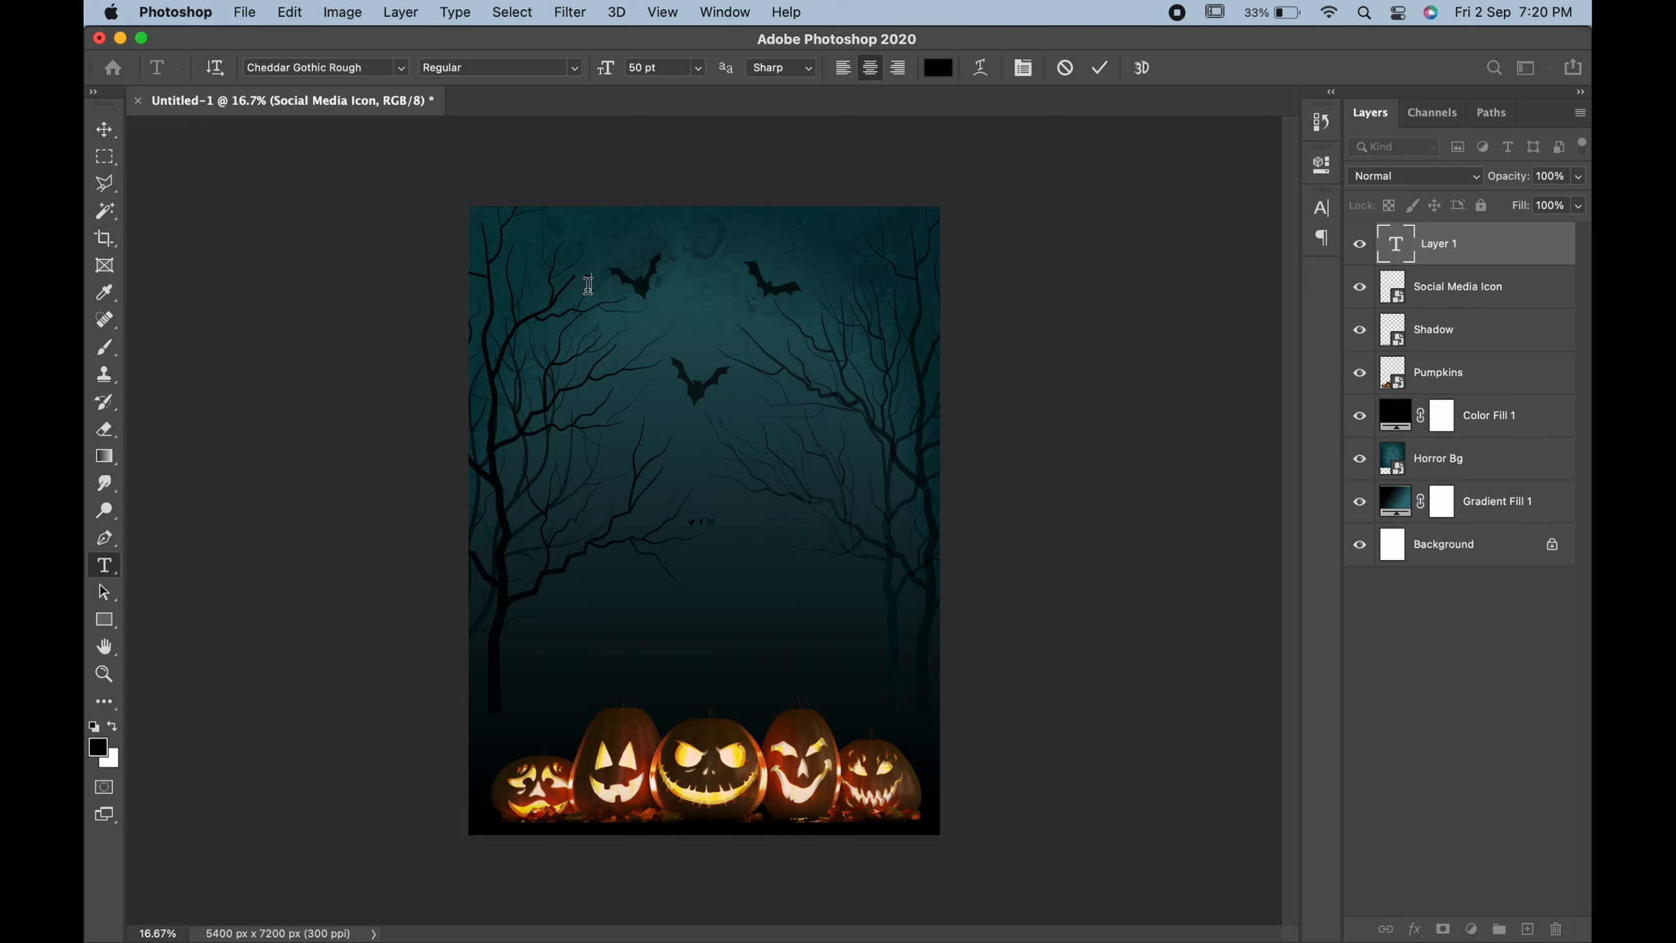
type("YOU ARE INVITED")
left_click_drag(589, 324, 710, 277)
Color the "YOU ARE INVITED" text with a light cream sampled from the middle pumpkin.
key("super+a")
left_click(940, 67)
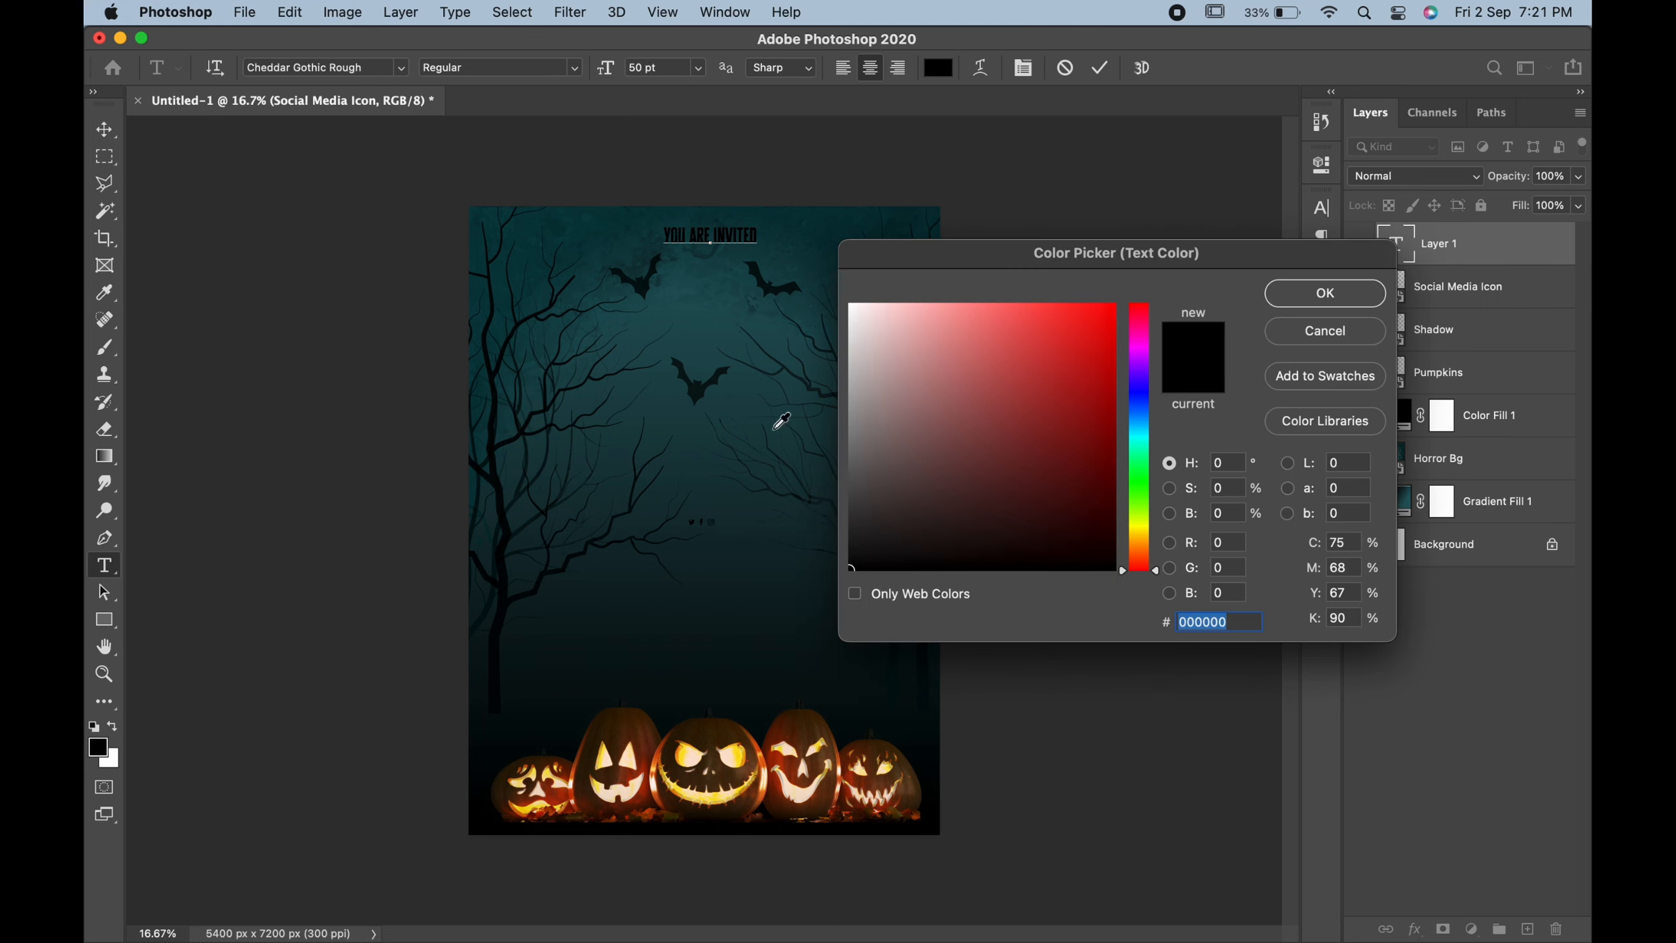
left_click(690, 759)
left_click(1295, 293)
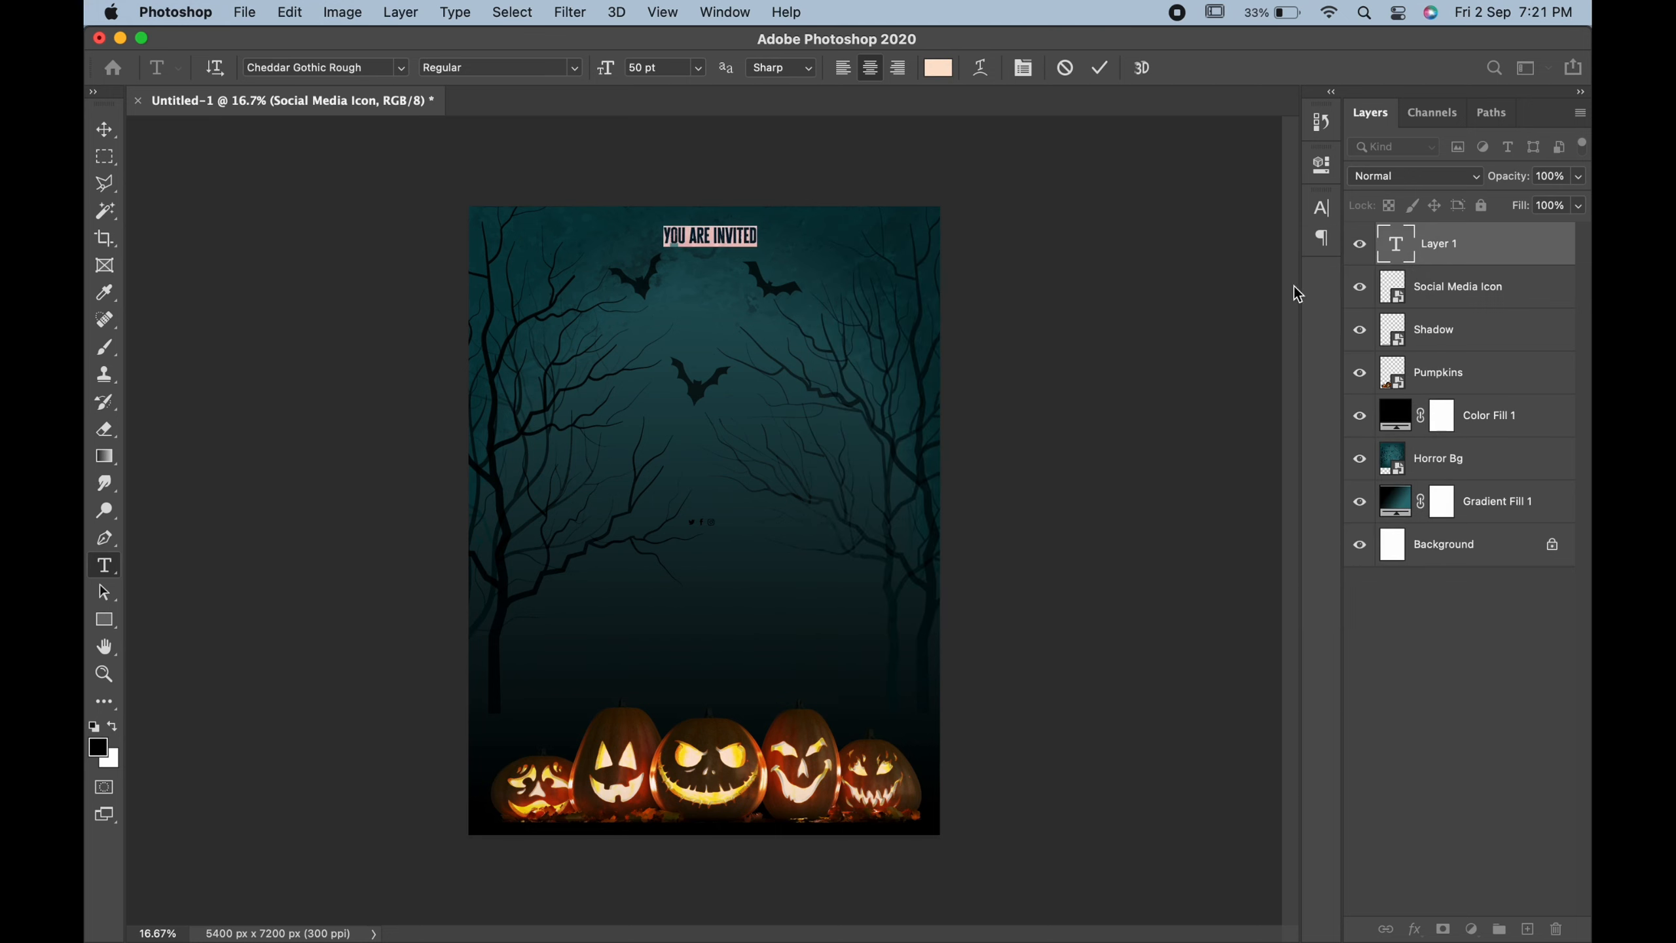
Center the "YOU ARE INVITED" text horizontally on the canvas.
left_click(104, 129)
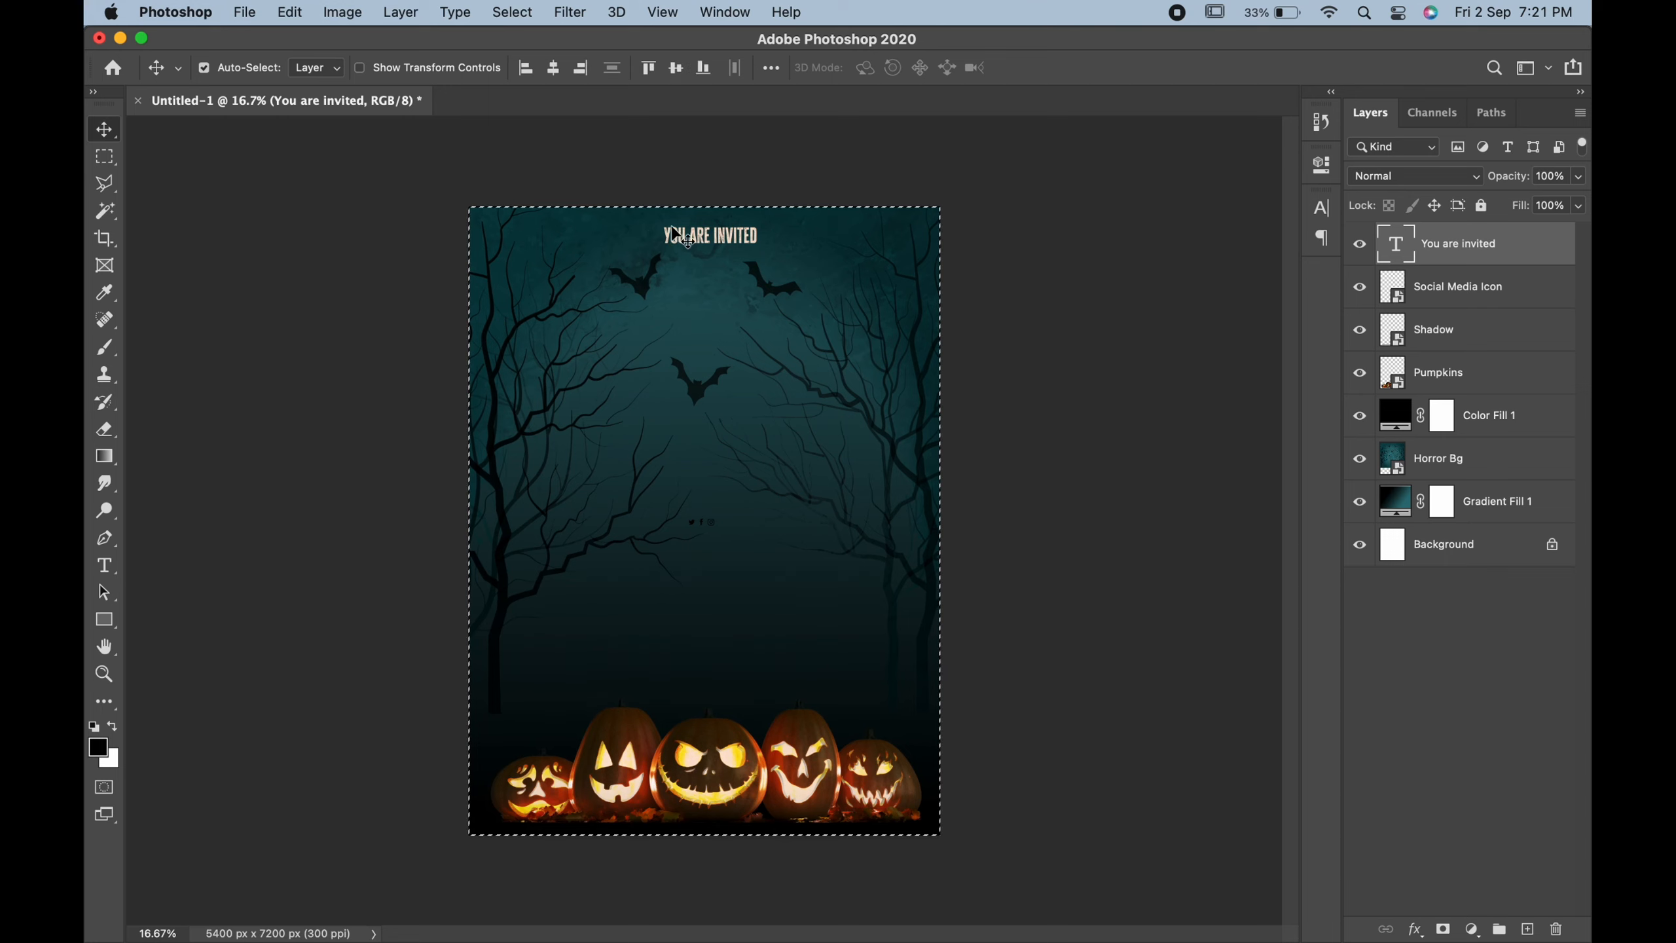
key("super+a")
left_click(554, 68)
key("super+d")
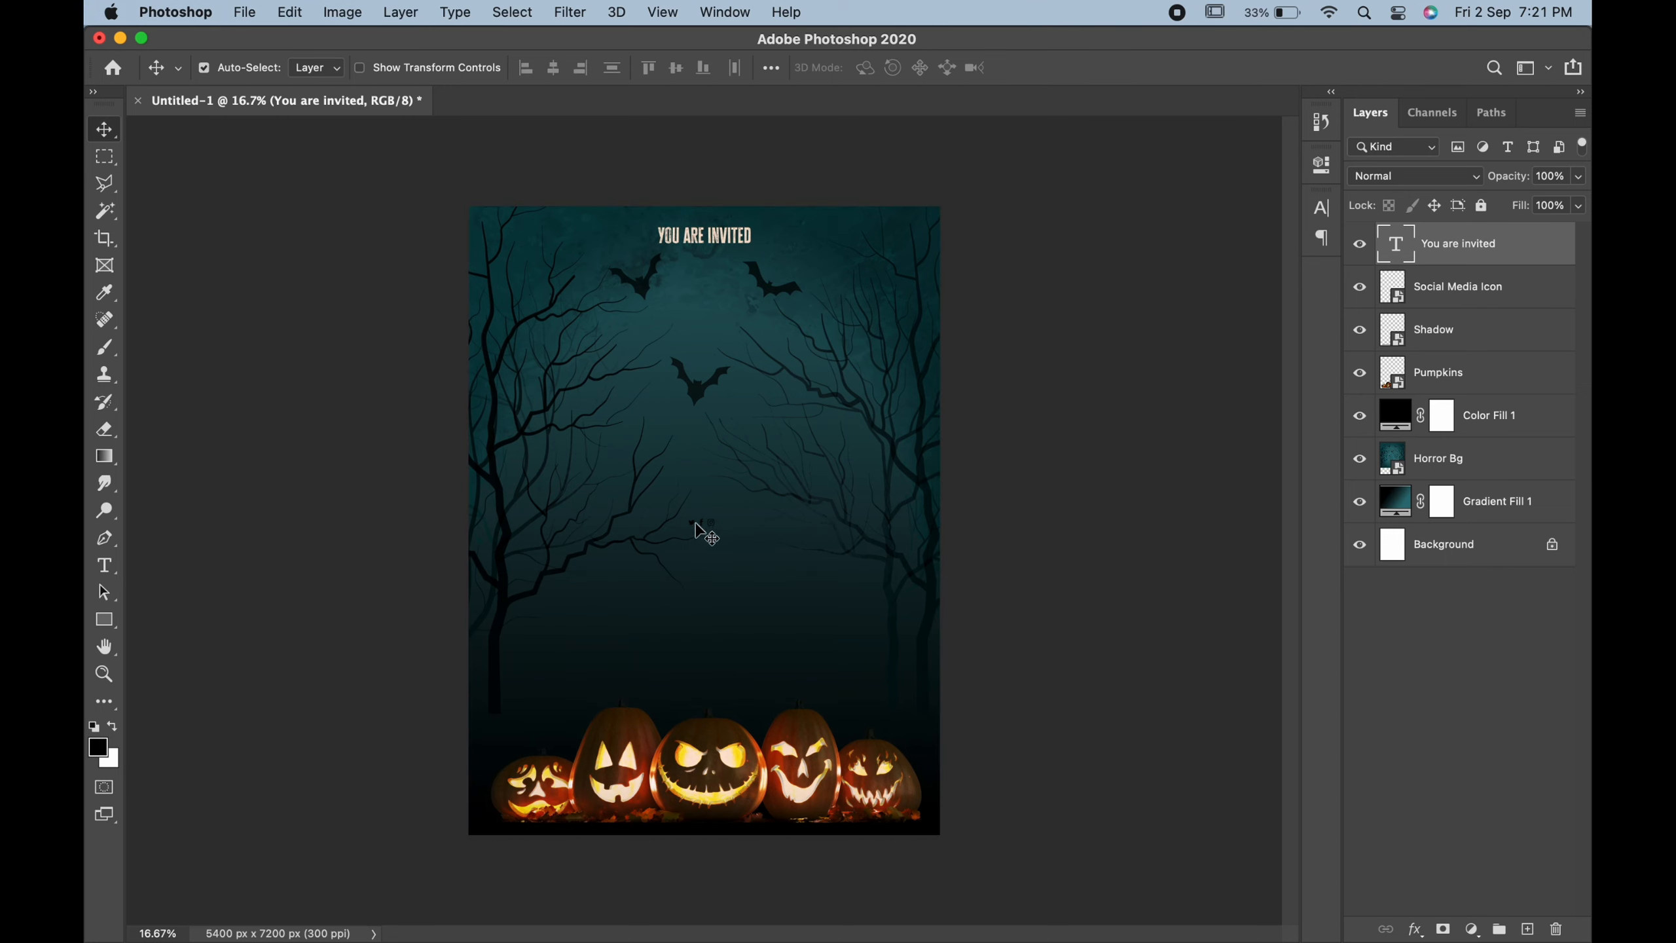
Apply a white Color Overlay effect to the Social Media Icon layer.
left_click(1532, 403)
left_click(1509, 333)
left_click(1521, 294)
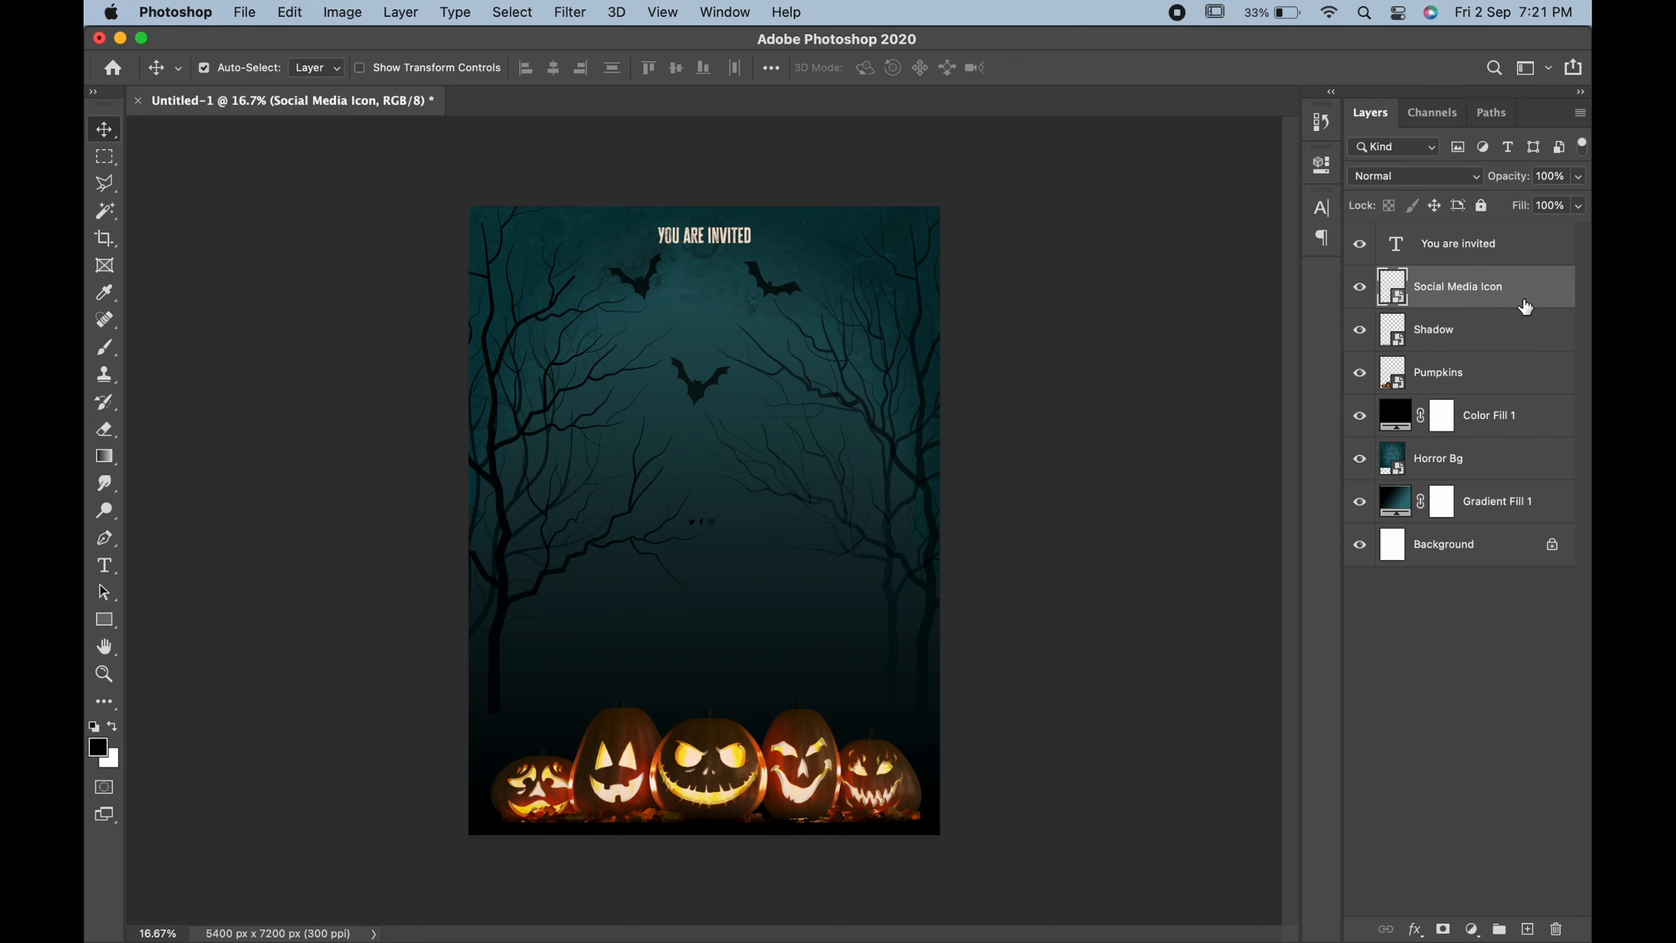
right_click(1523, 297)
left_click(1488, 311)
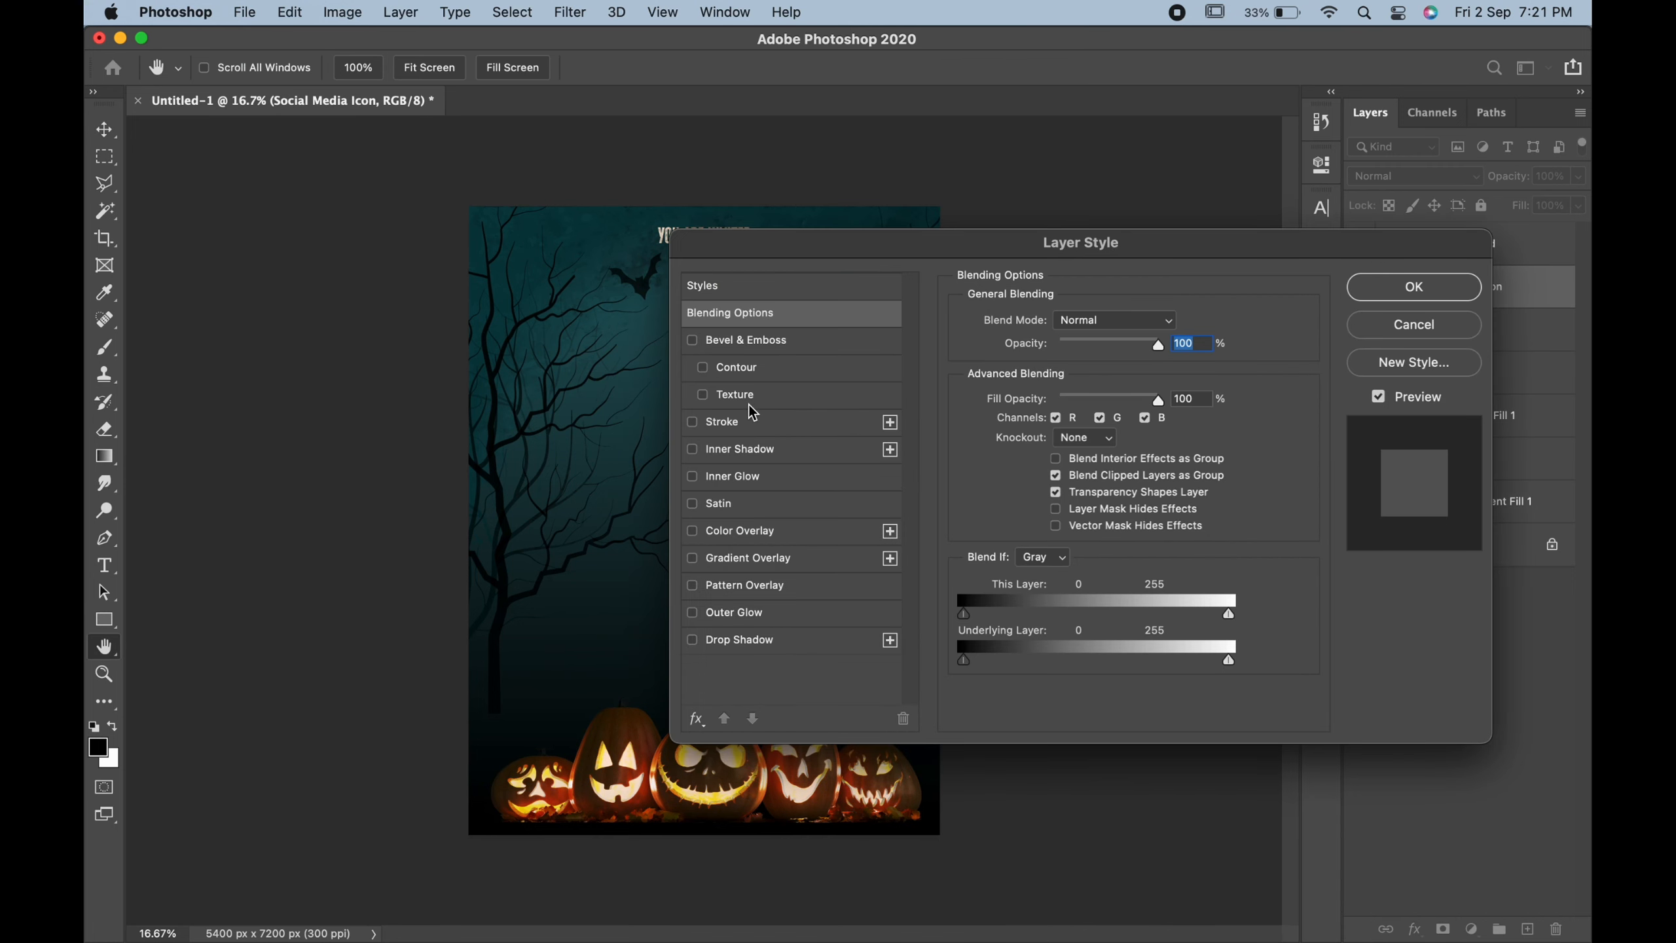
left_click(724, 530)
left_click(1414, 287)
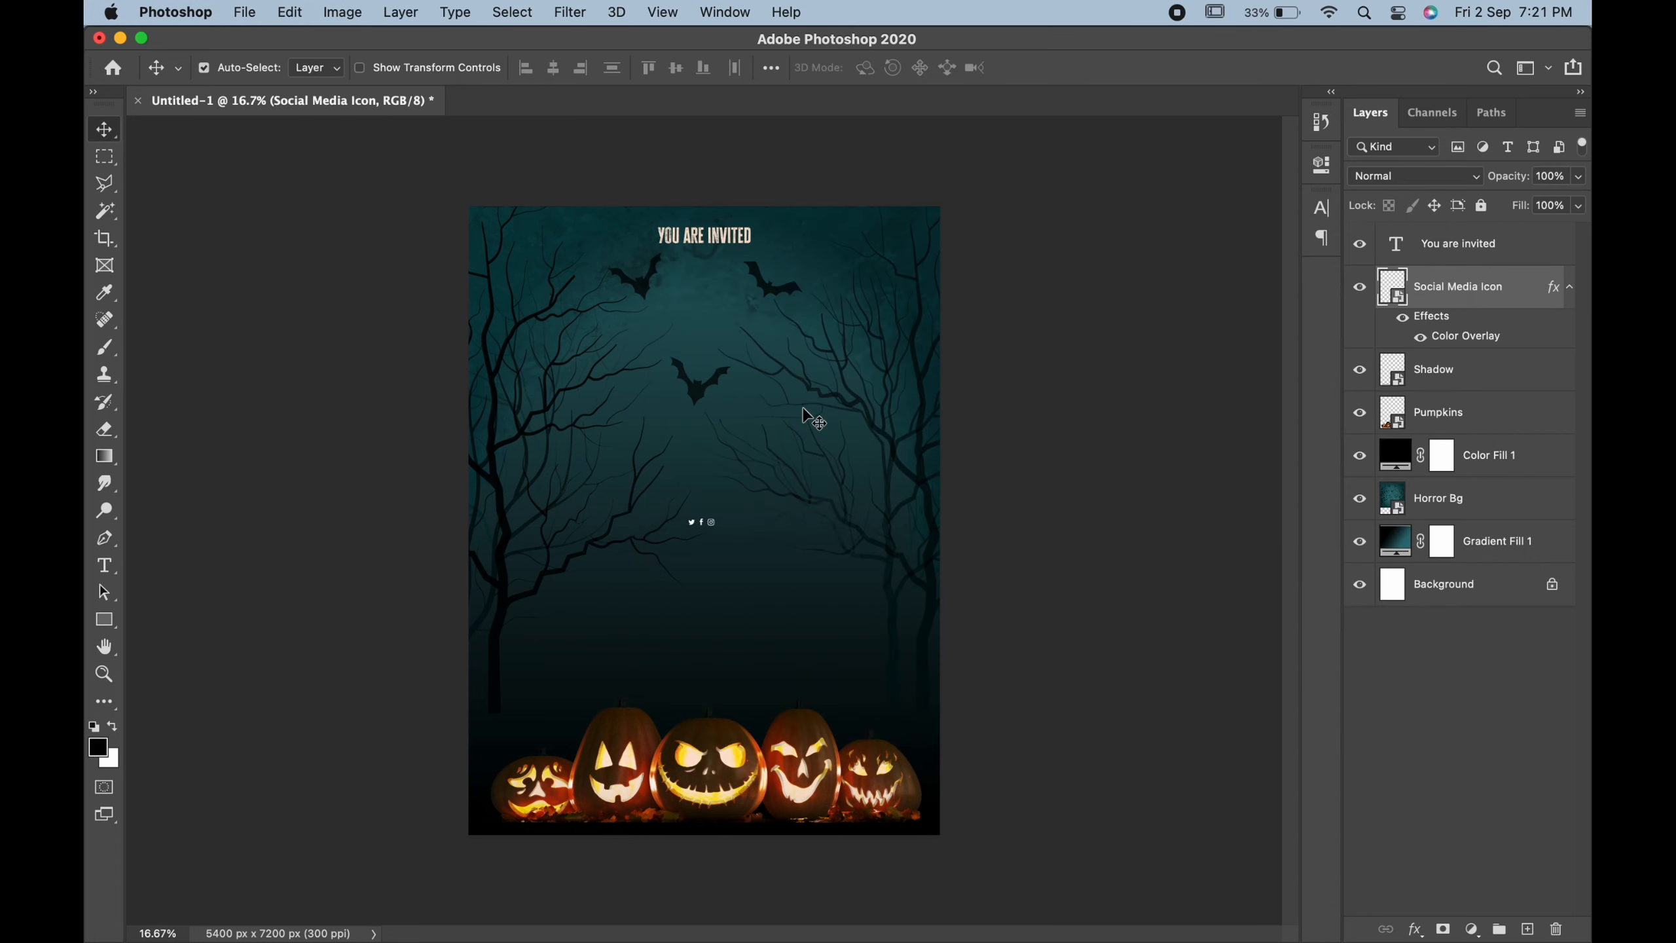
Enlarge the social media icons in the poster's upper-right corner and nudge the "YOU ARE INVITED" text slightly down.
key("super+t")
left_click_drag(725, 509, 886, 226)
key("Return")
left_click(739, 241)
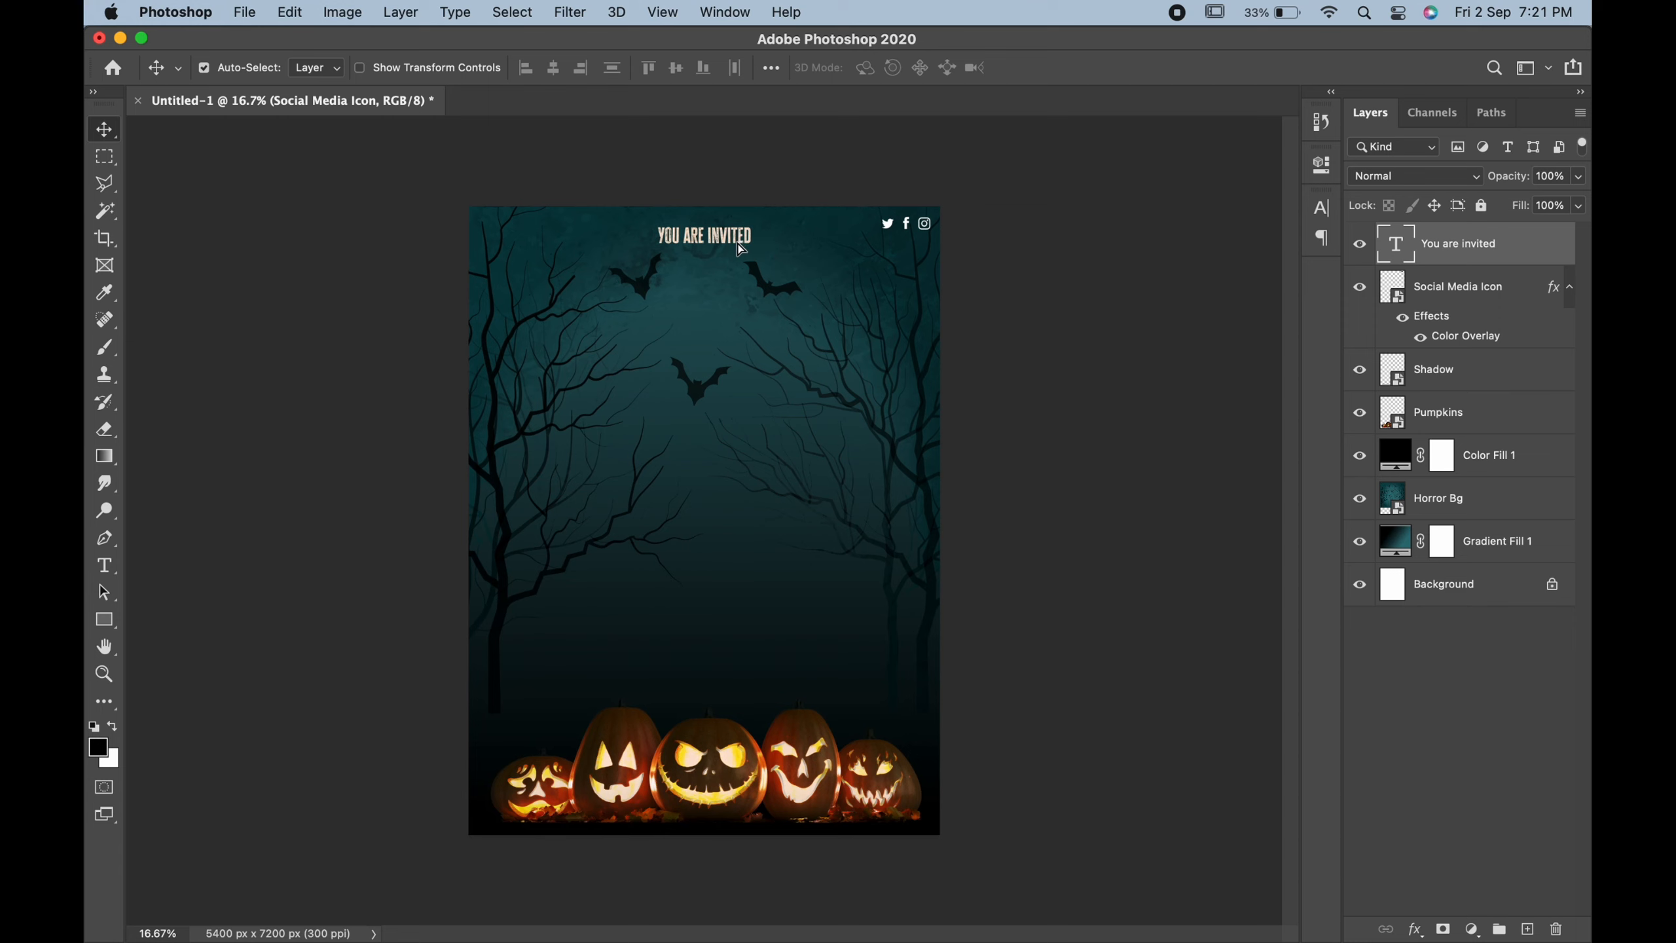
left_click_drag(738, 244, 738, 246)
Add two separate text layers reading "HALLOWEEN" and "PARTY" in the same font and color as the invitation line.
left_click(113, 569)
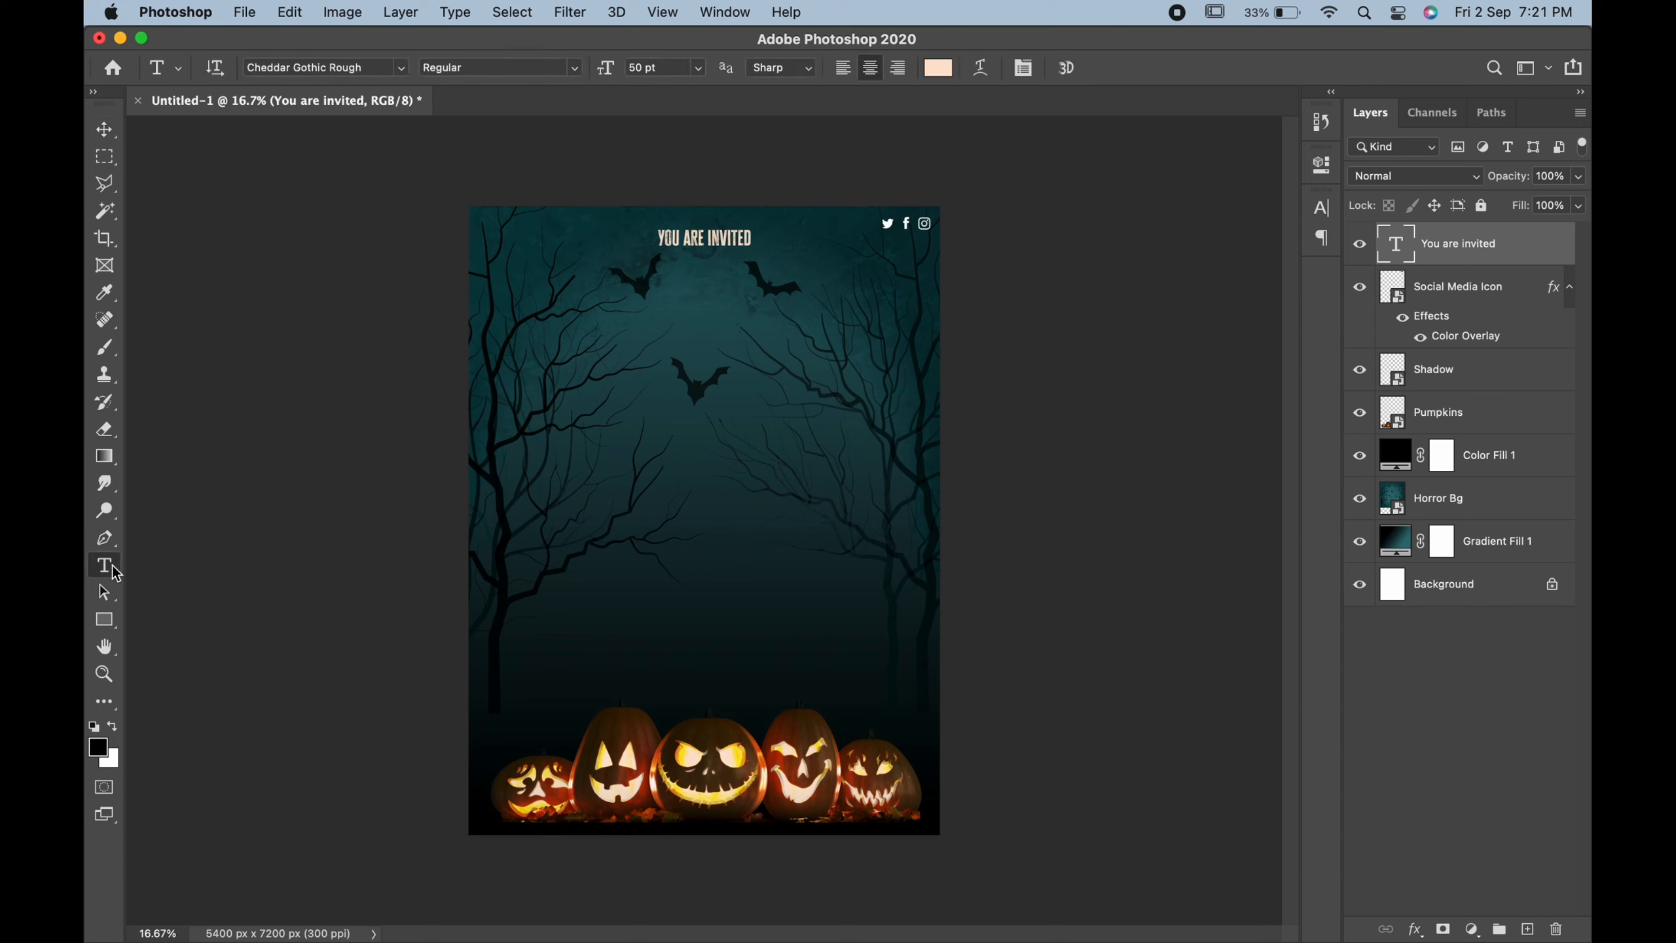
left_click(595, 414)
key("BackSpace")
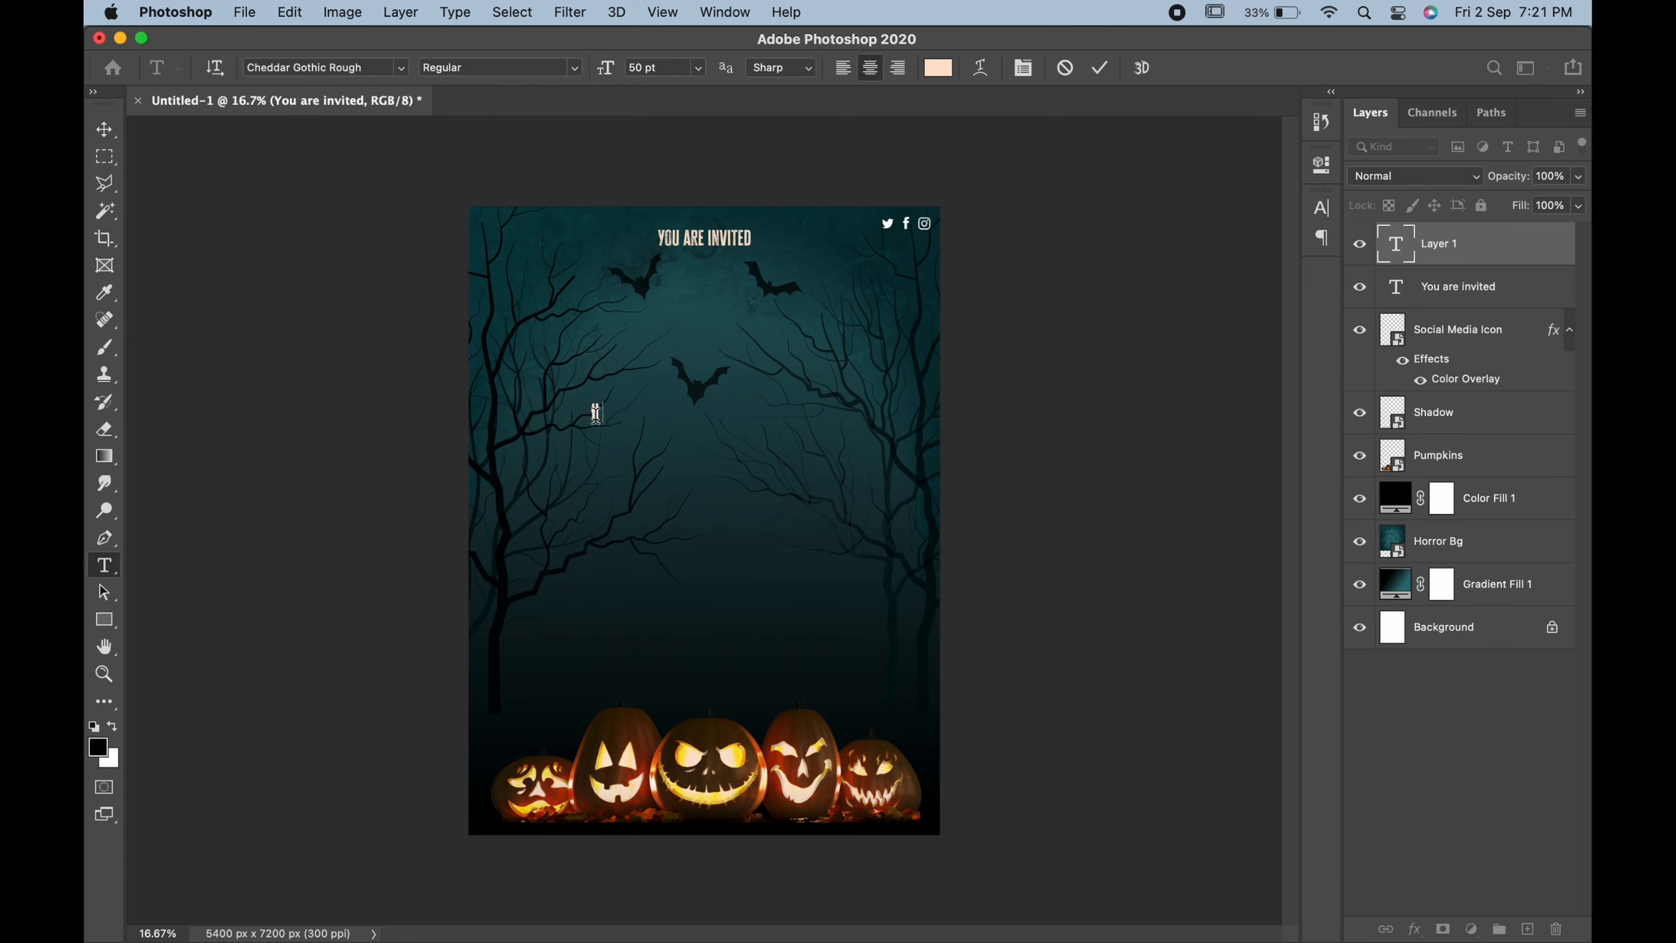
type("HALLOWEEN")
left_click(104, 130)
left_click(104, 565)
left_click(584, 528)
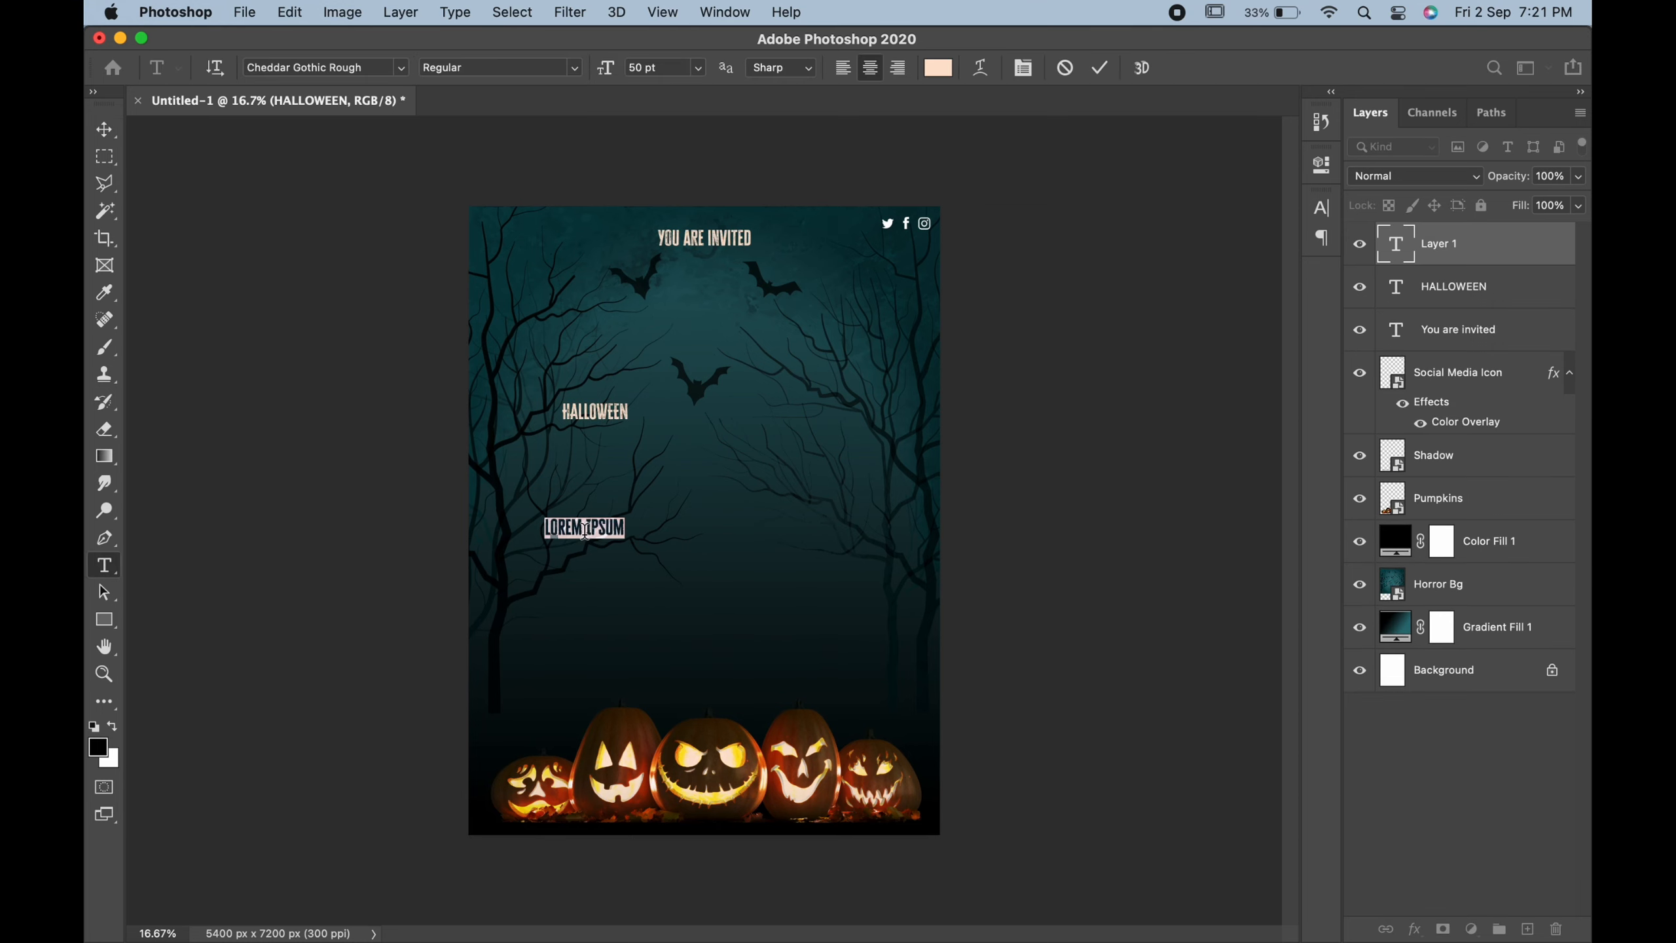
type("PARTY")
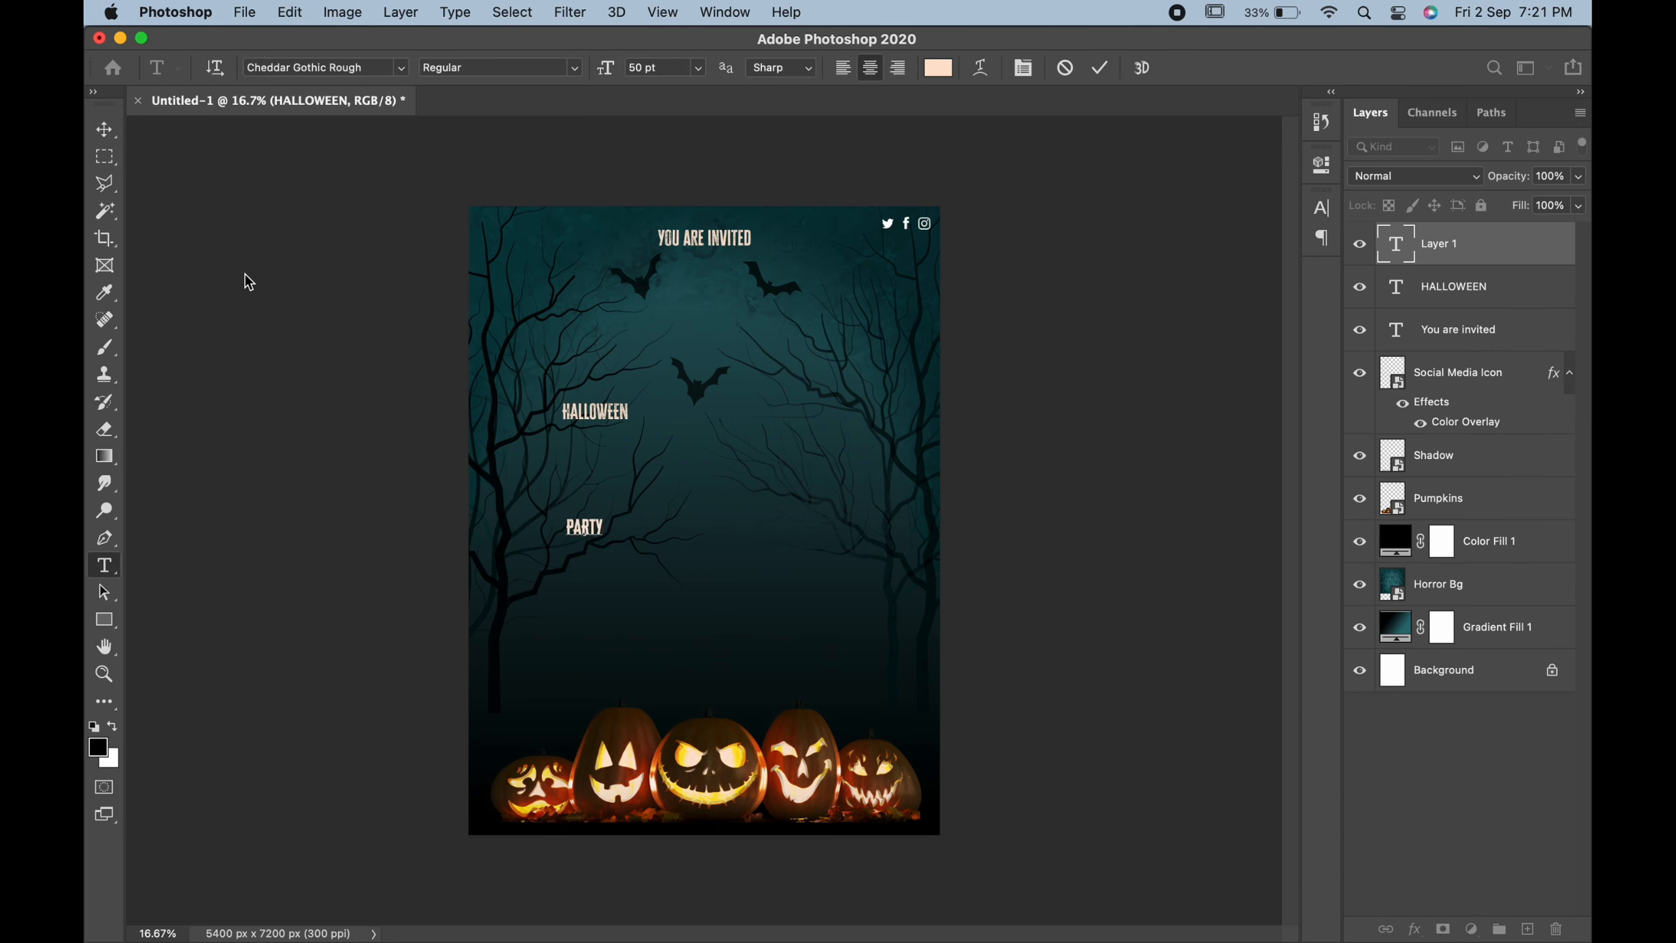
Stack "HALLOWEEN" and "PARTY" centered beneath the invitation line.
left_click(104, 131)
left_click_drag(613, 416, 726, 293)
left_click_drag(595, 523, 716, 318)
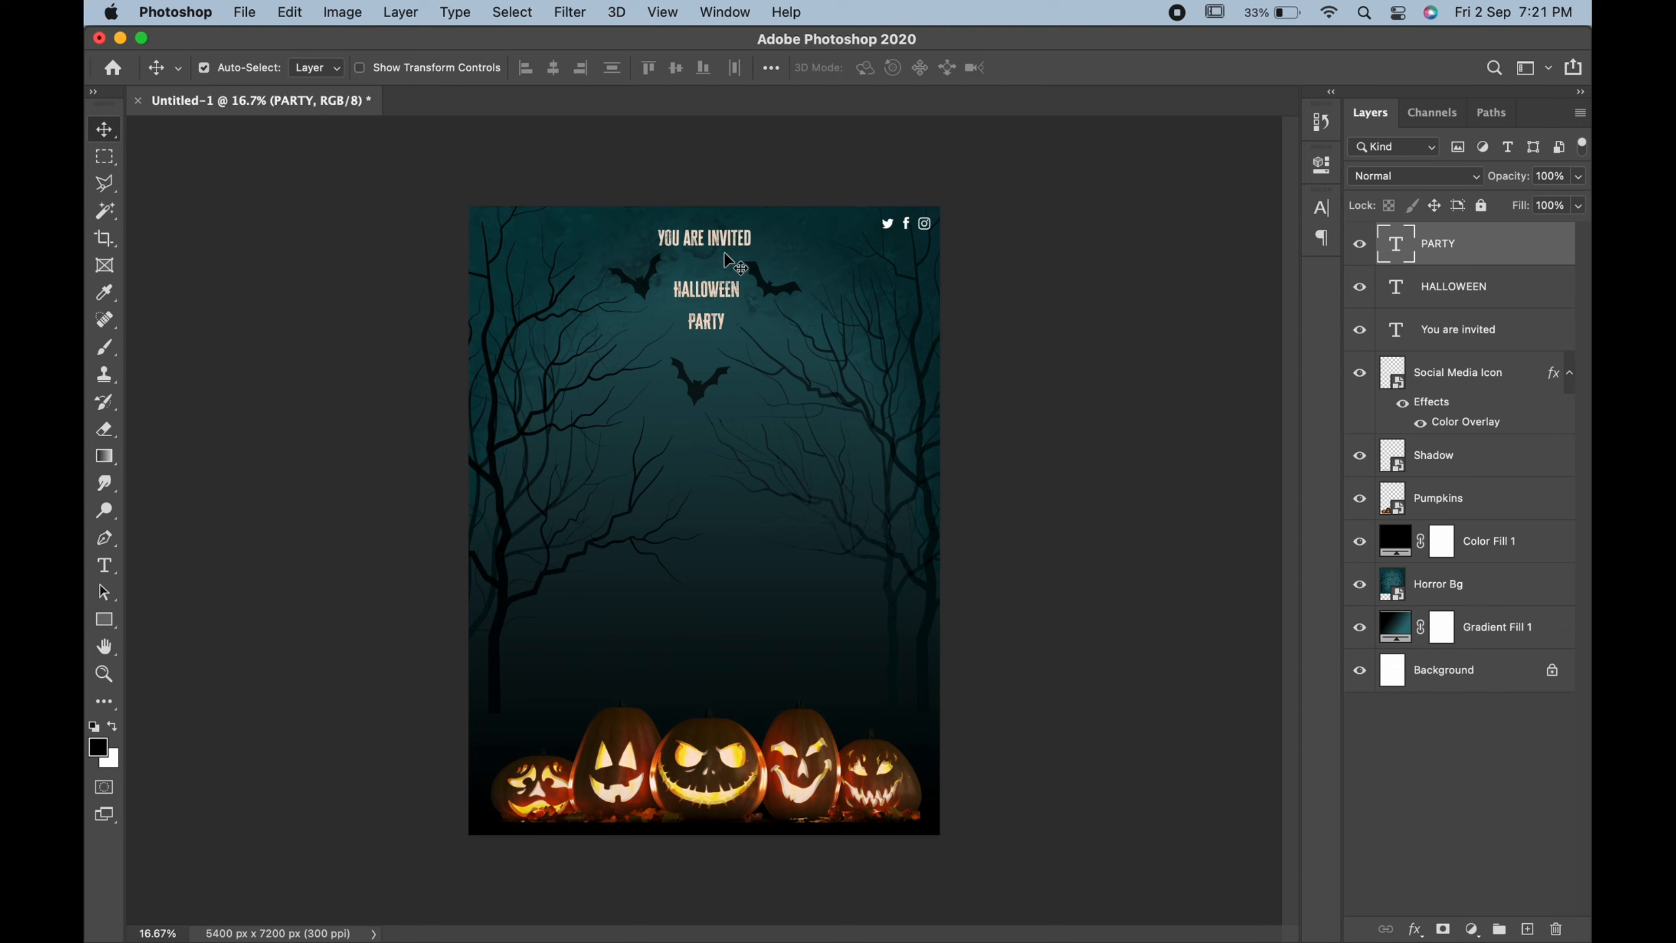
Extend the invitation line to read "YOU ARE INVITED TO".
double_click(749, 238)
left_click(753, 237)
type("t")
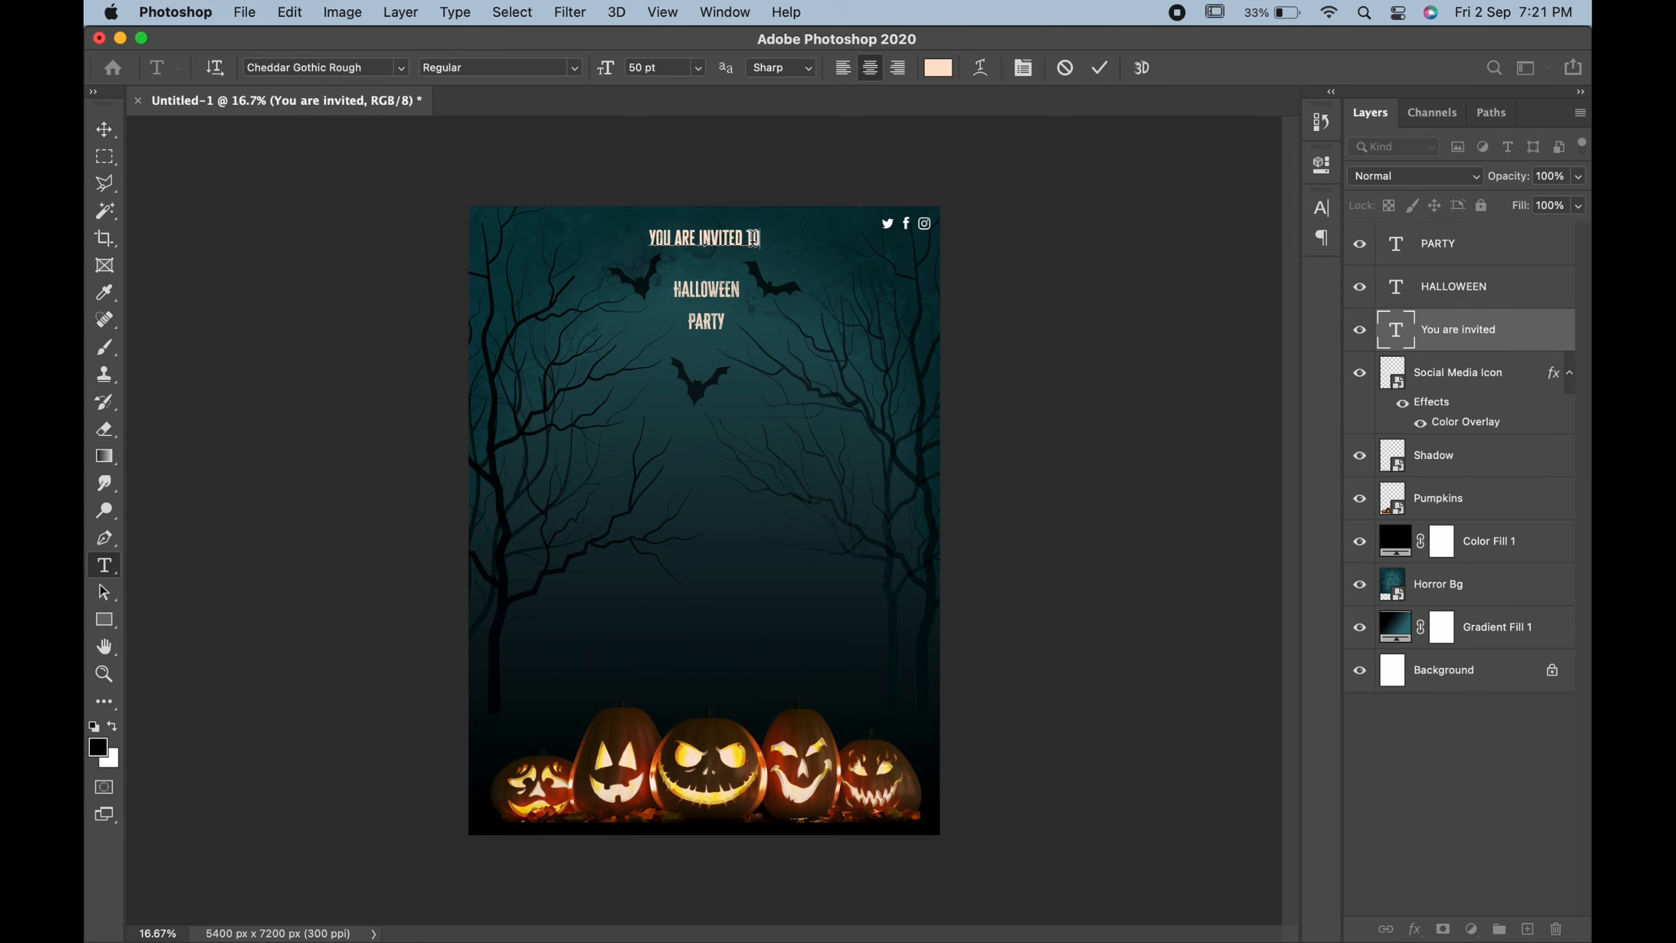
left_click(104, 129)
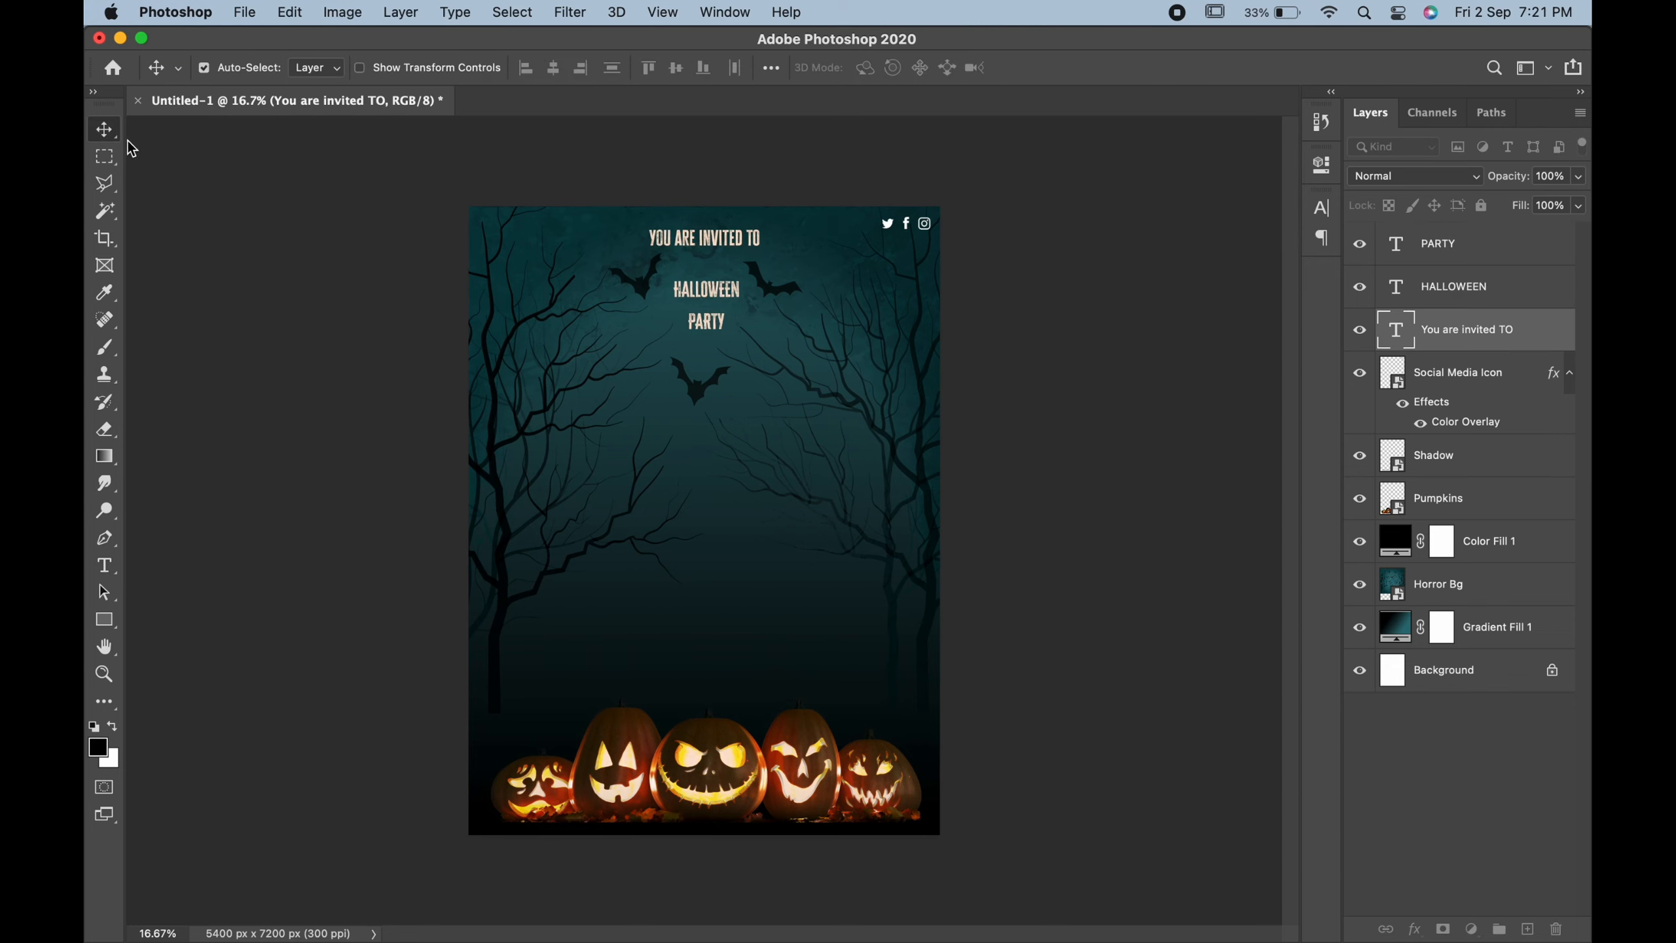
Change the "HALLOWEEN" text to the Melted Monster font and enlarge it to 139 pt.
double_click(706, 288)
left_click(376, 69)
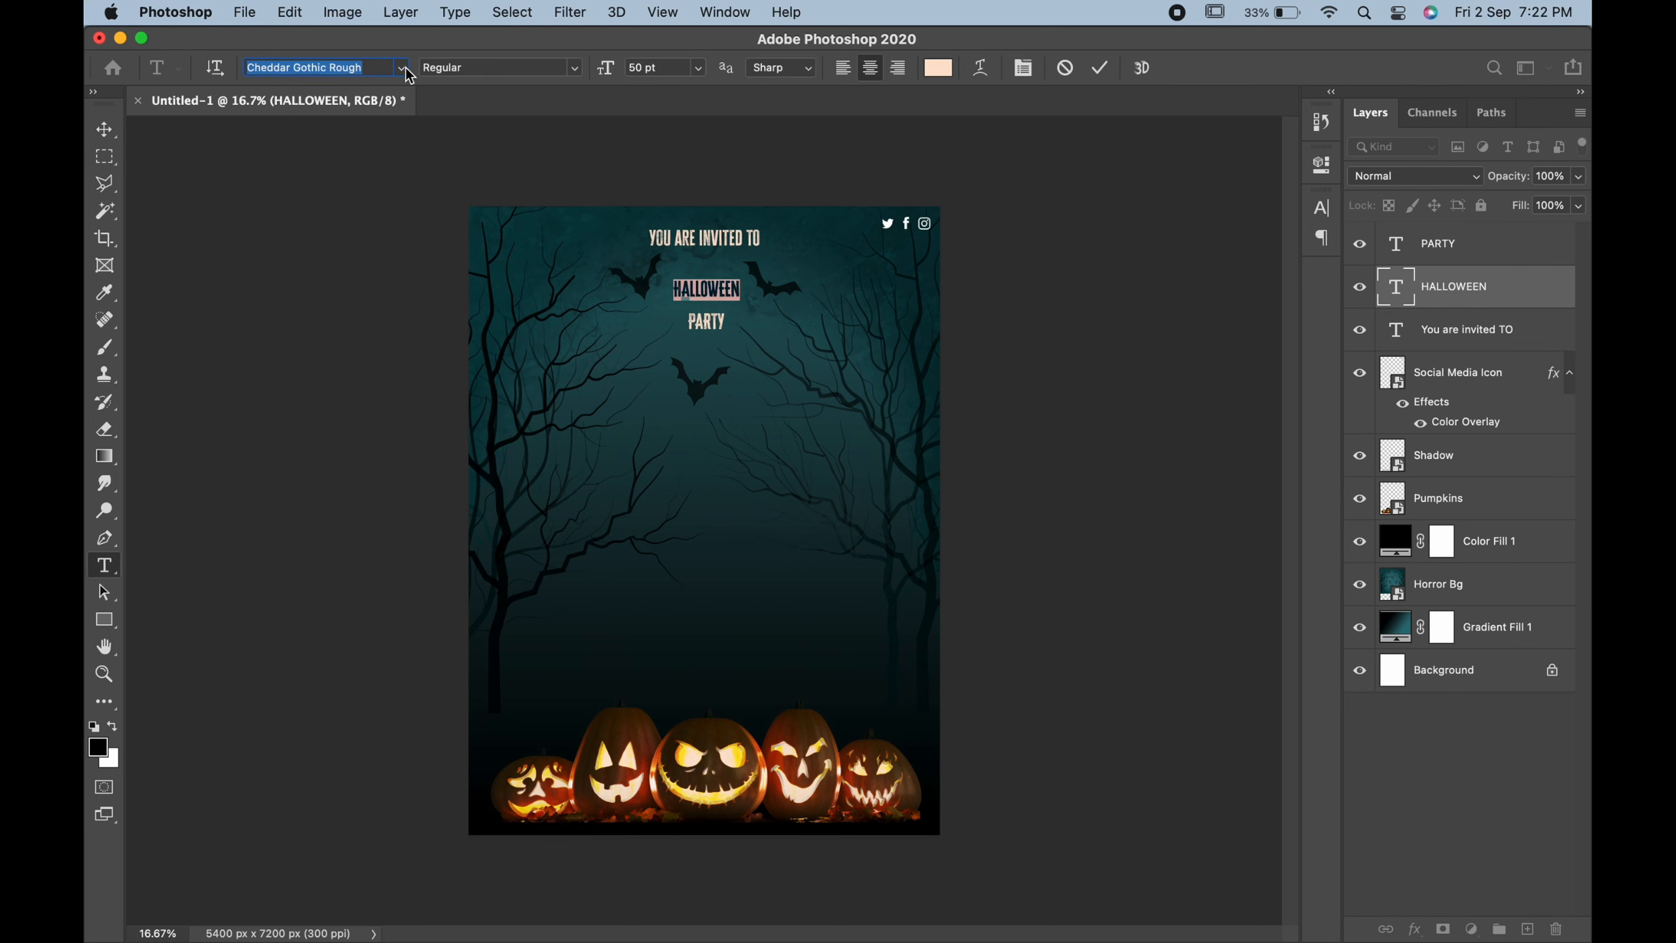
left_click(401, 68)
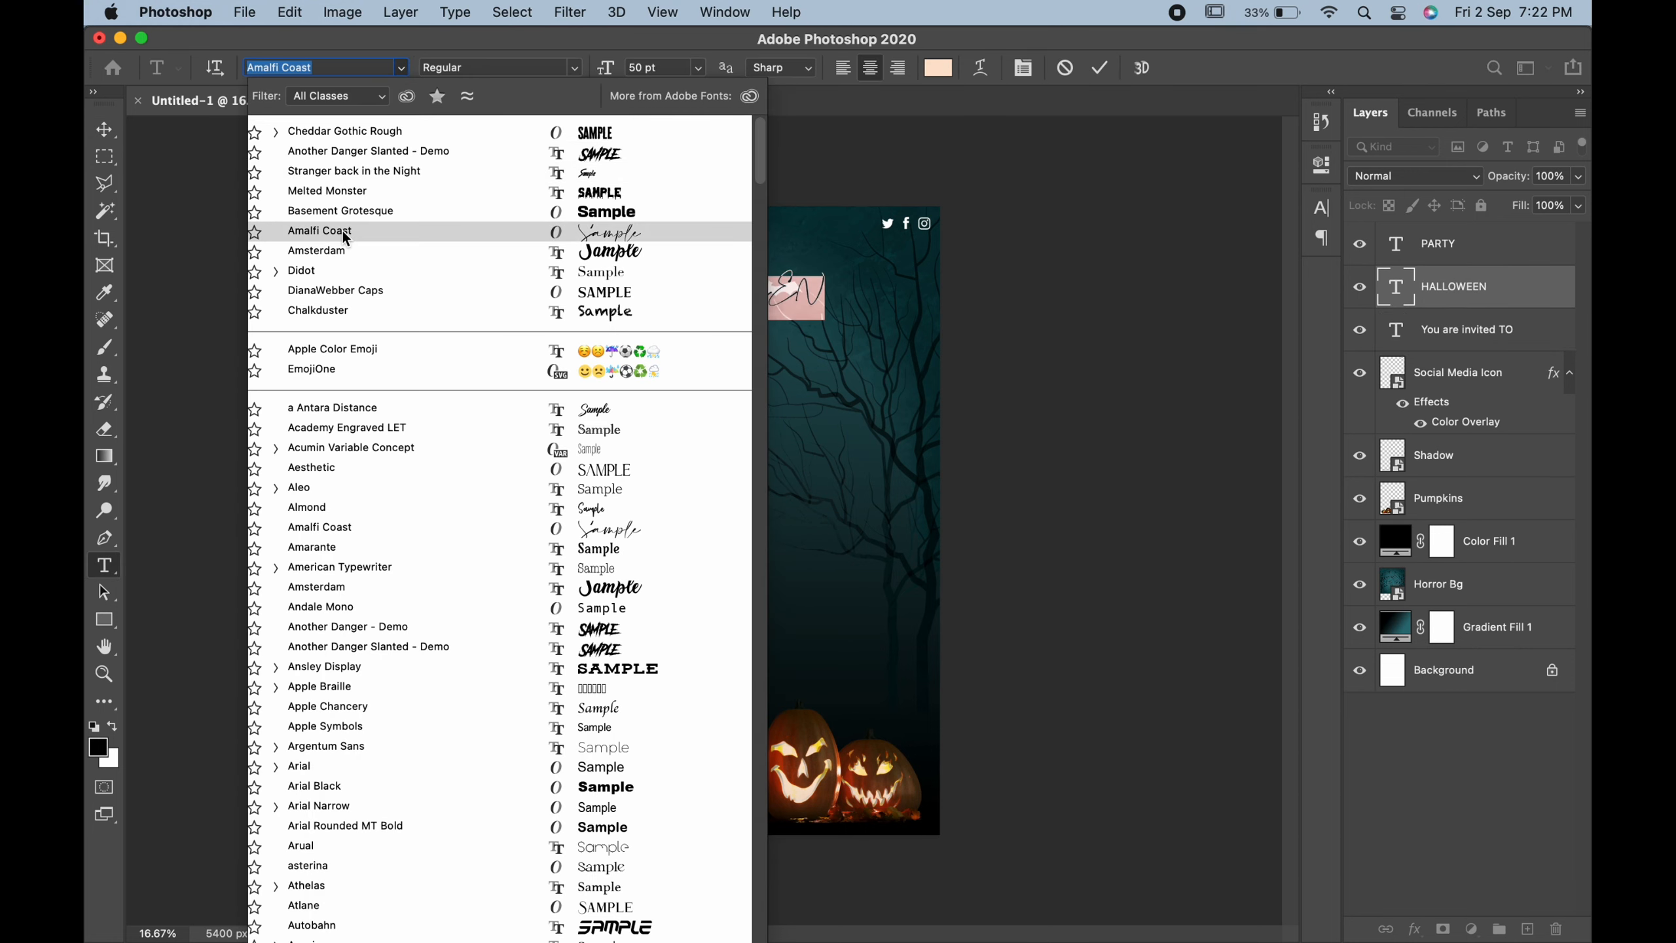
left_click(342, 194)
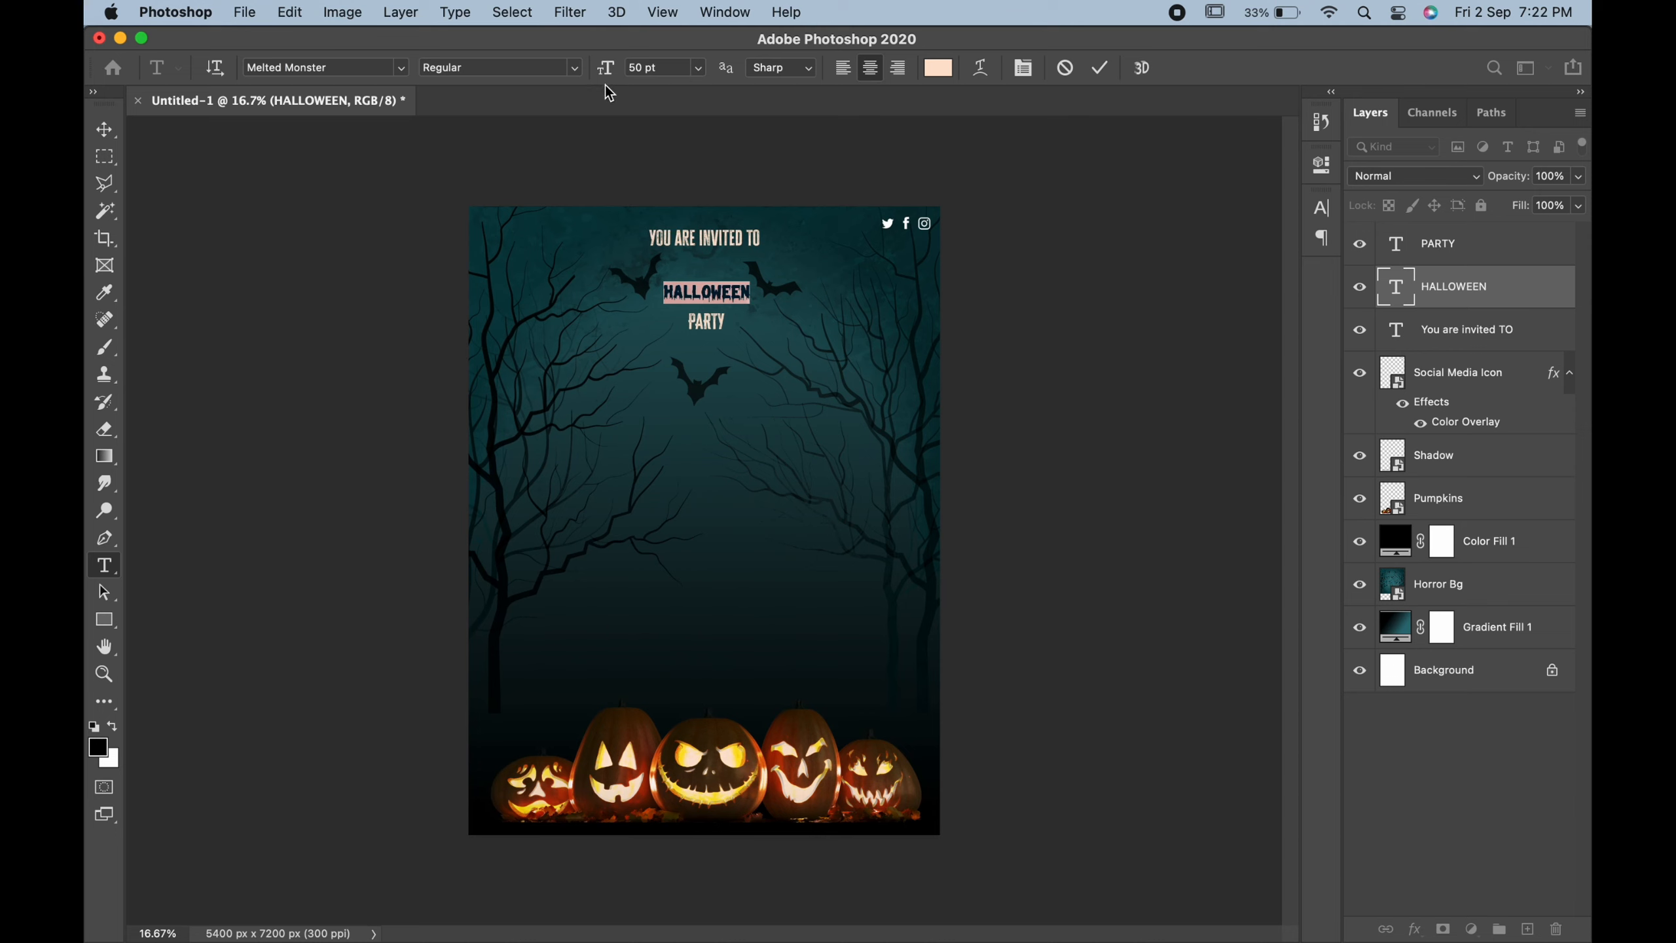
left_click_drag(605, 68, 699, 68)
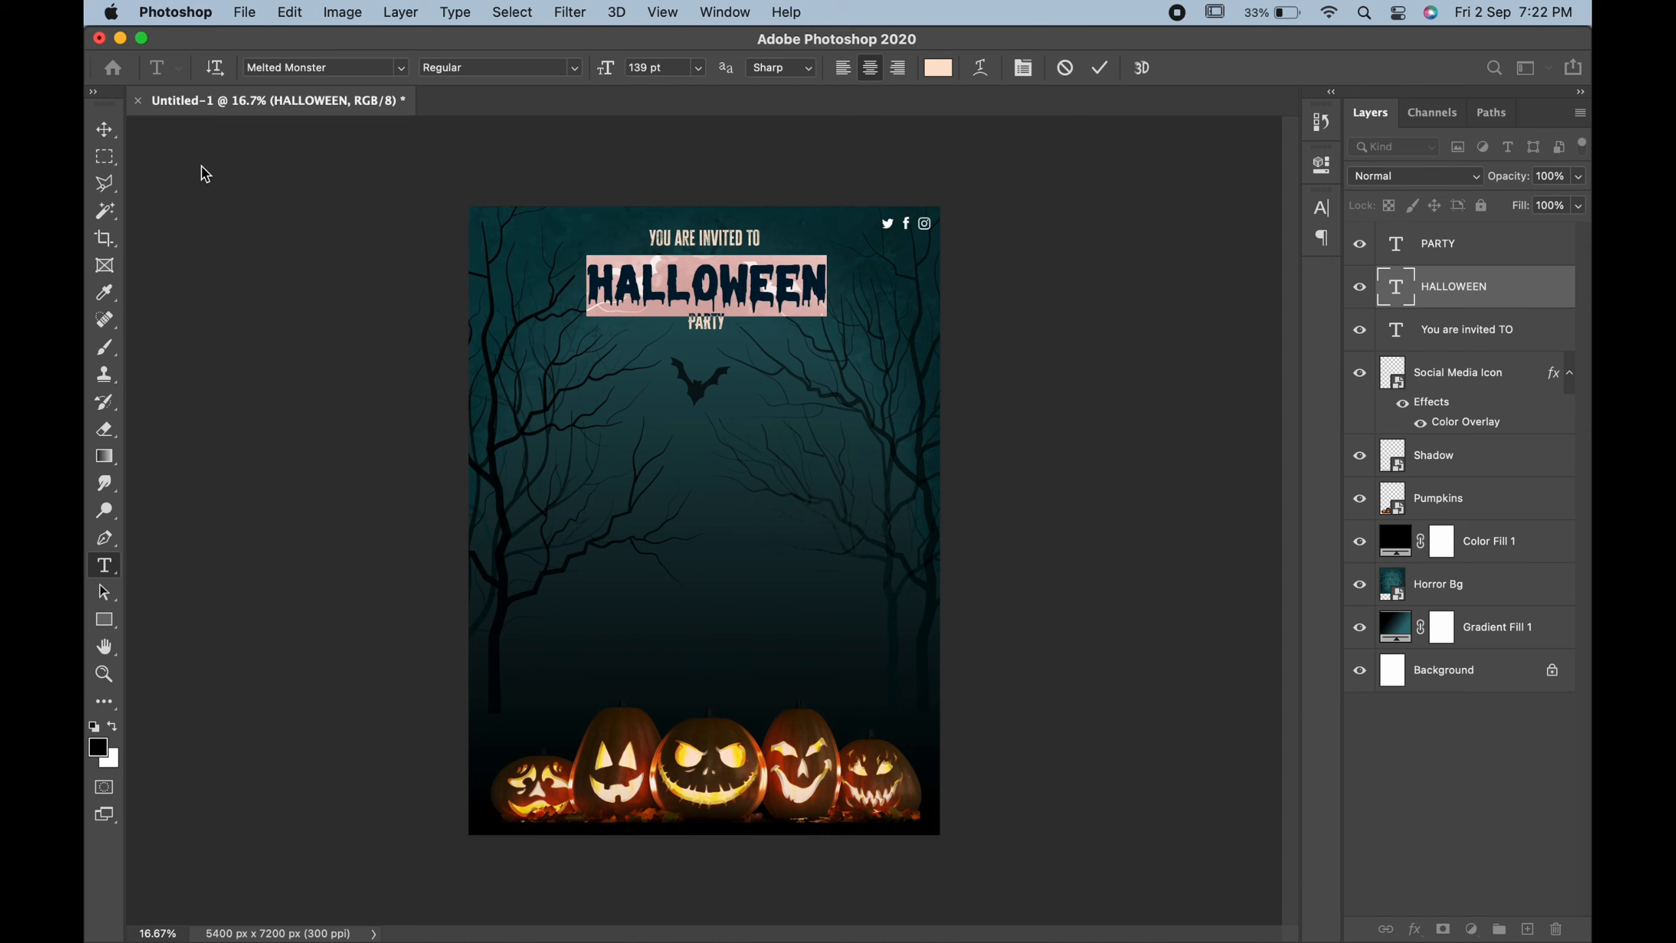
left_click(106, 132)
Change "PARTY" to an enlarged Melted Monster font and move it down clear of "HALLOWEEN".
double_click(706, 317)
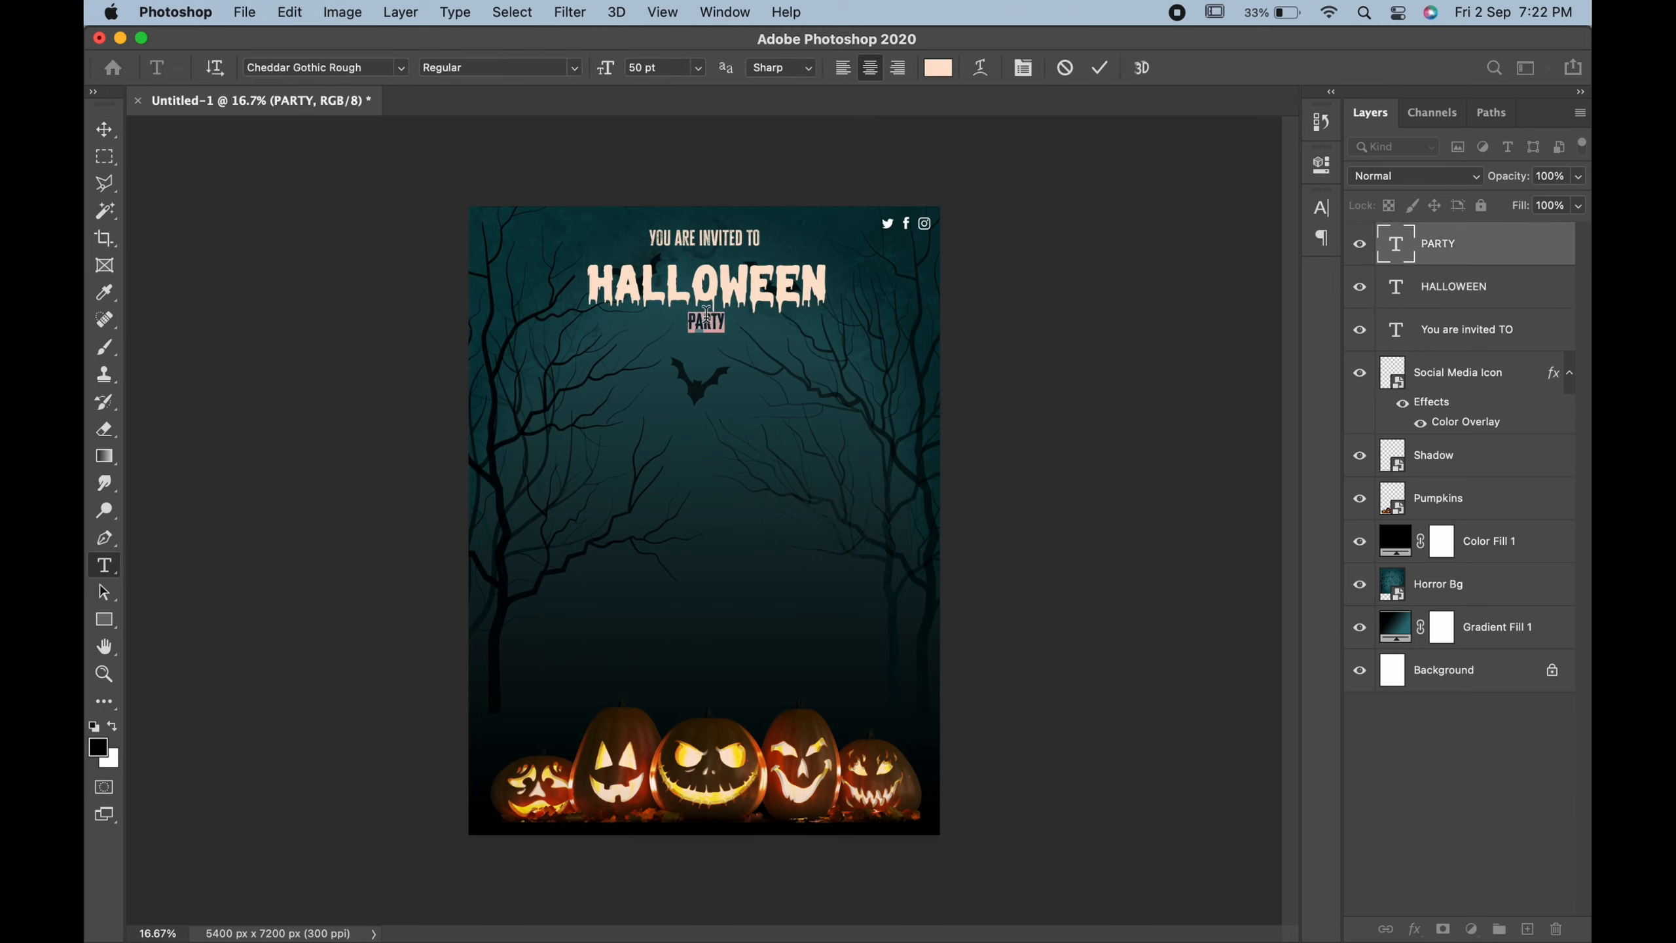
left_click(401, 67)
left_click(360, 136)
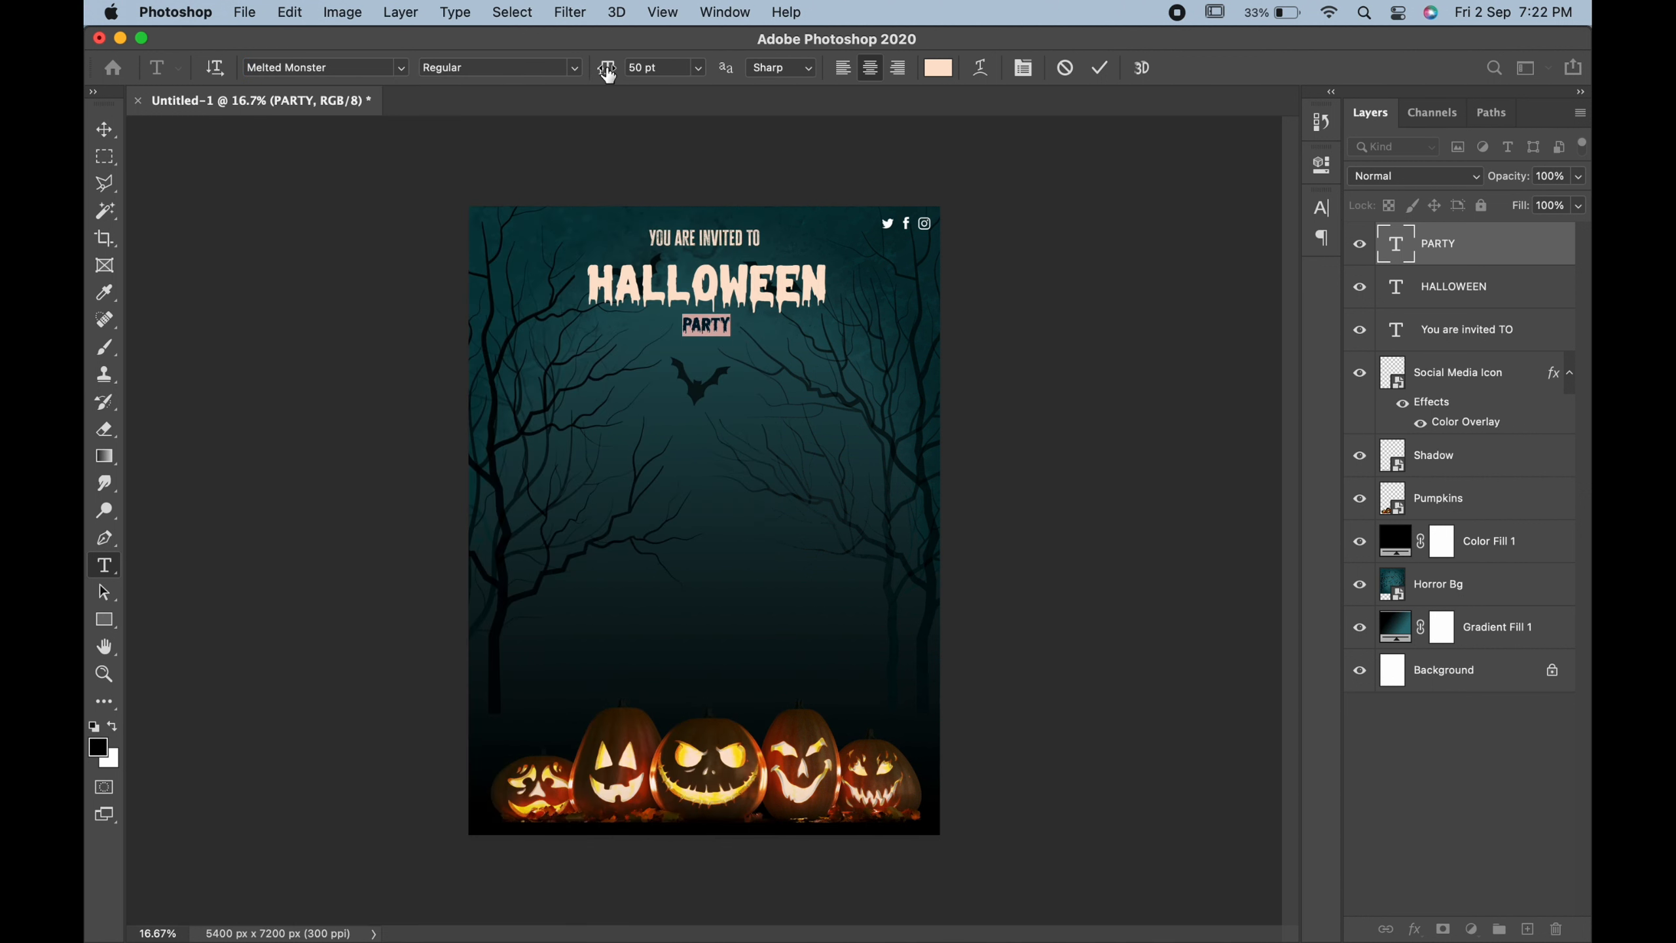
left_click_drag(607, 73, 731, 71)
left_click(104, 154)
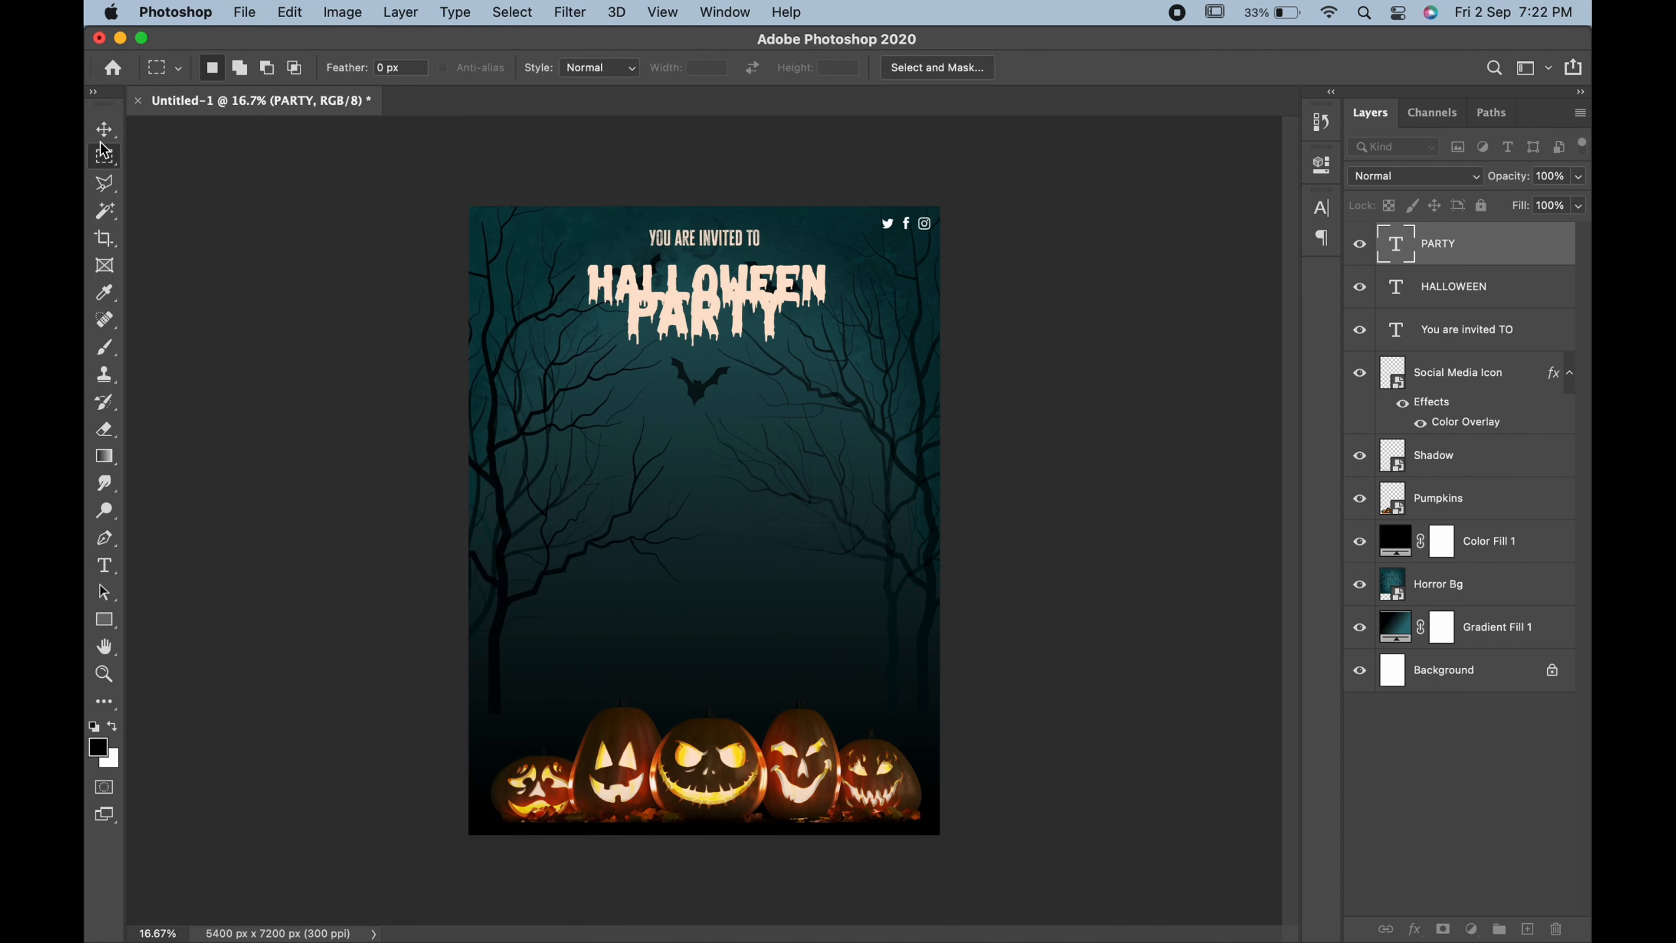
left_click(104, 130)
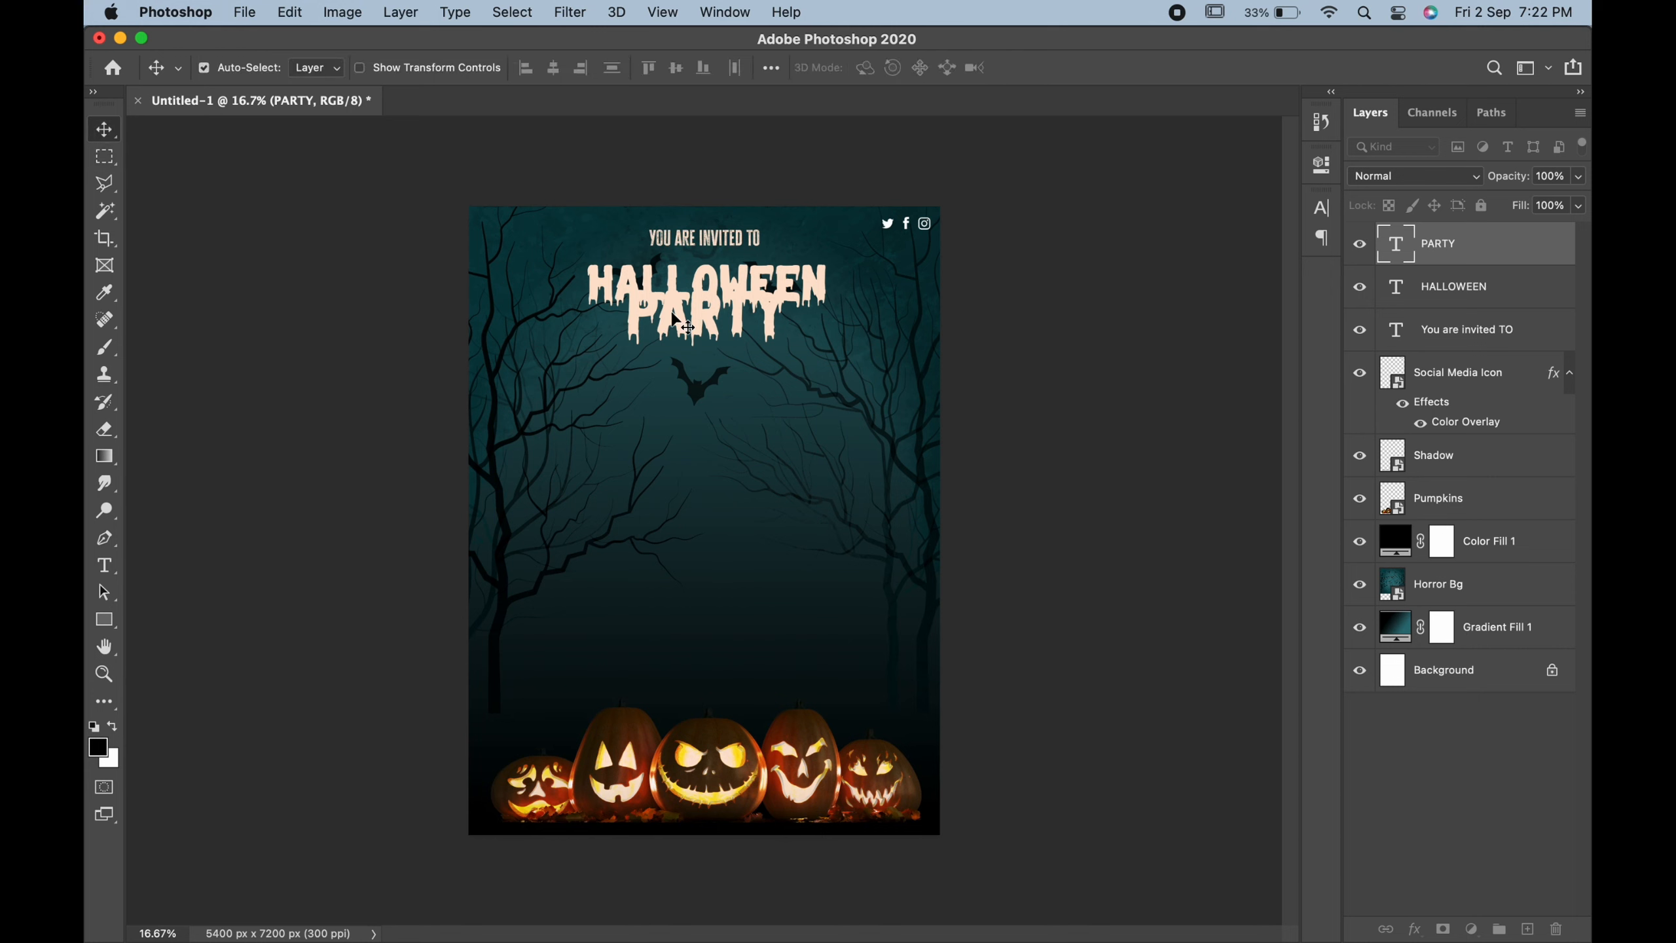
left_click_drag(686, 327, 687, 379)
Slightly increase the font size of the "HALLOWEEN" text.
double_click(691, 277)
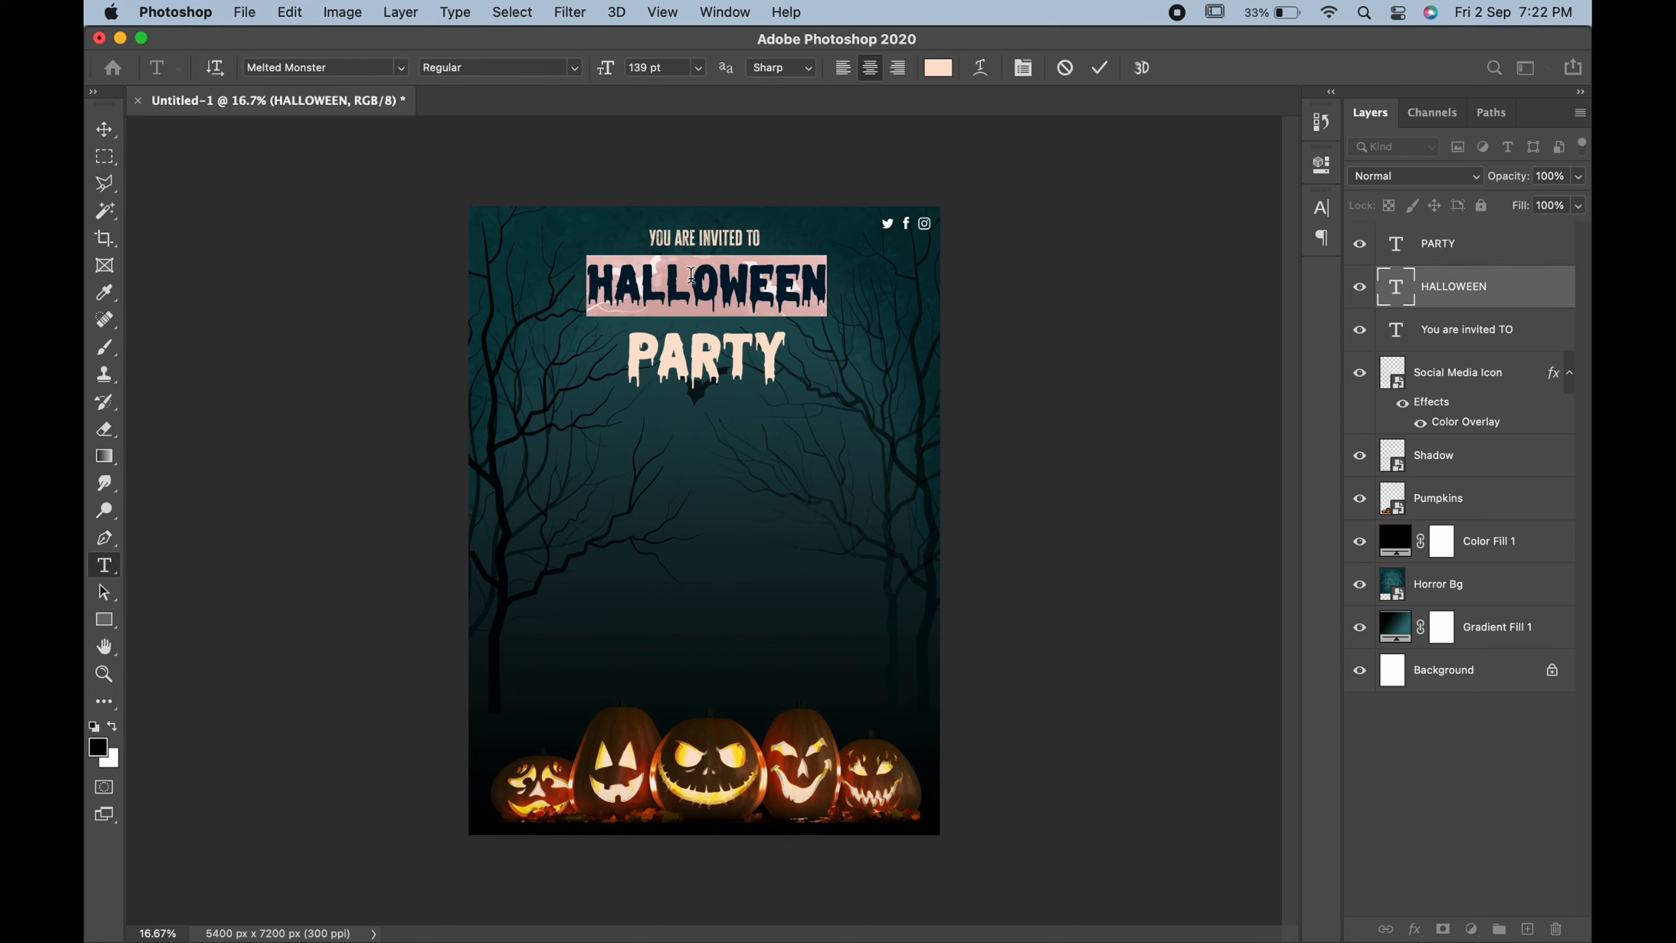
double_click(647, 64)
type("14")
key("Return")
left_click(105, 127)
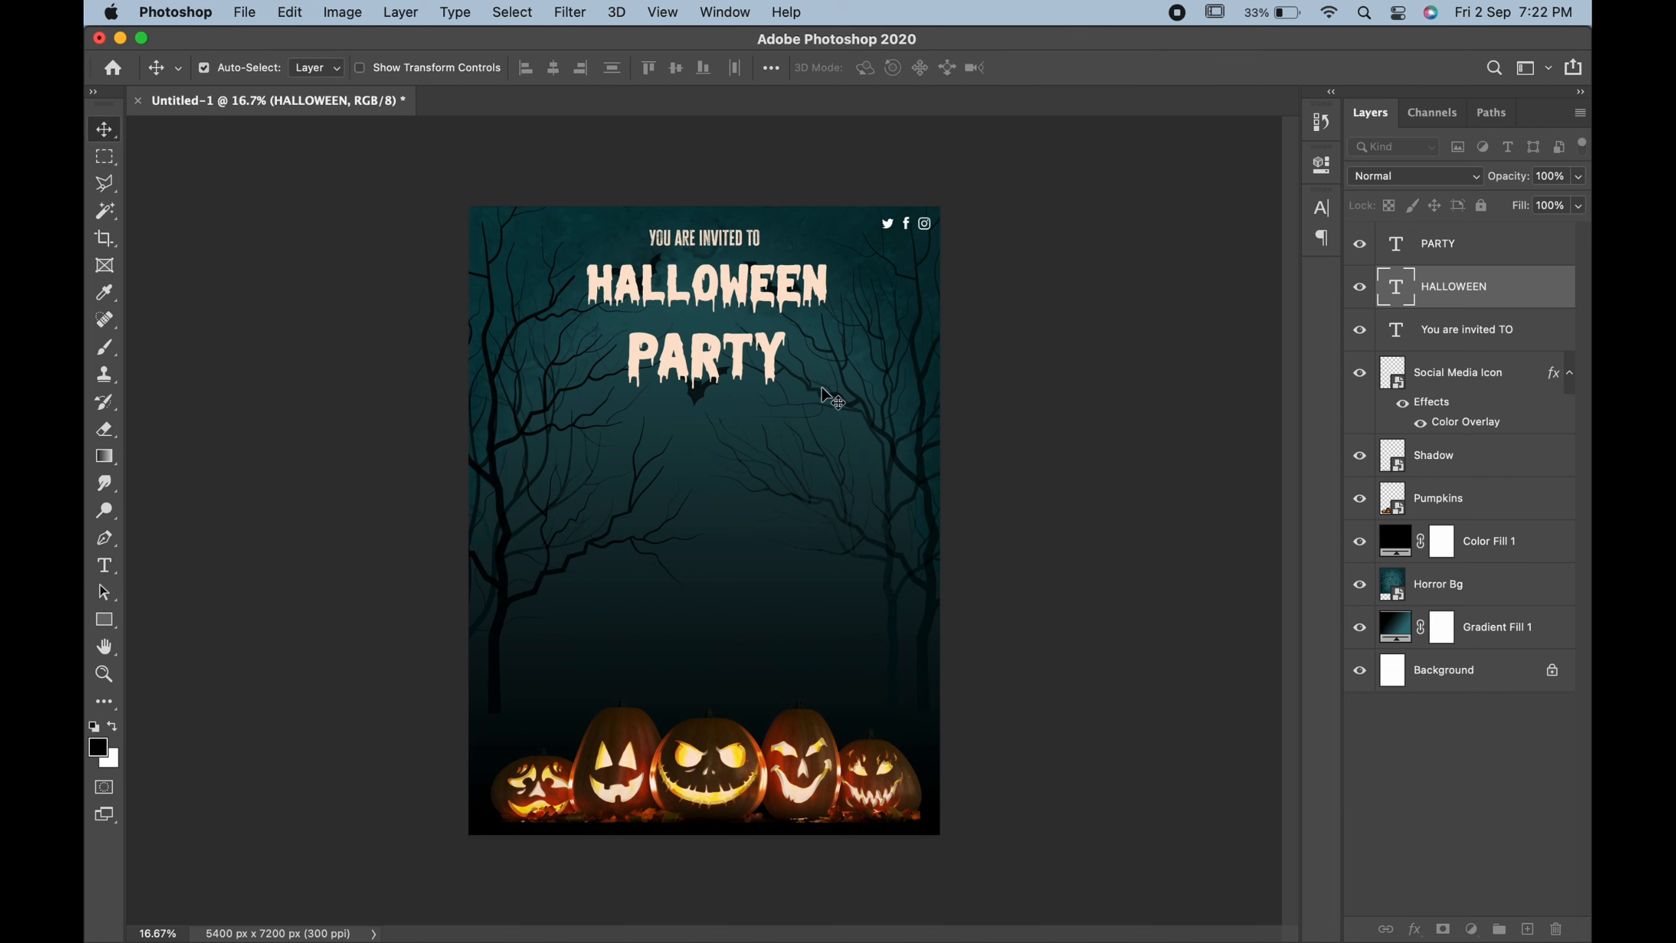
Set the "PARTY" font size to 130 pt and shift "HALLOWEEN" slightly down toward it.
double_click(733, 365)
double_click(646, 67)
type("130pt")
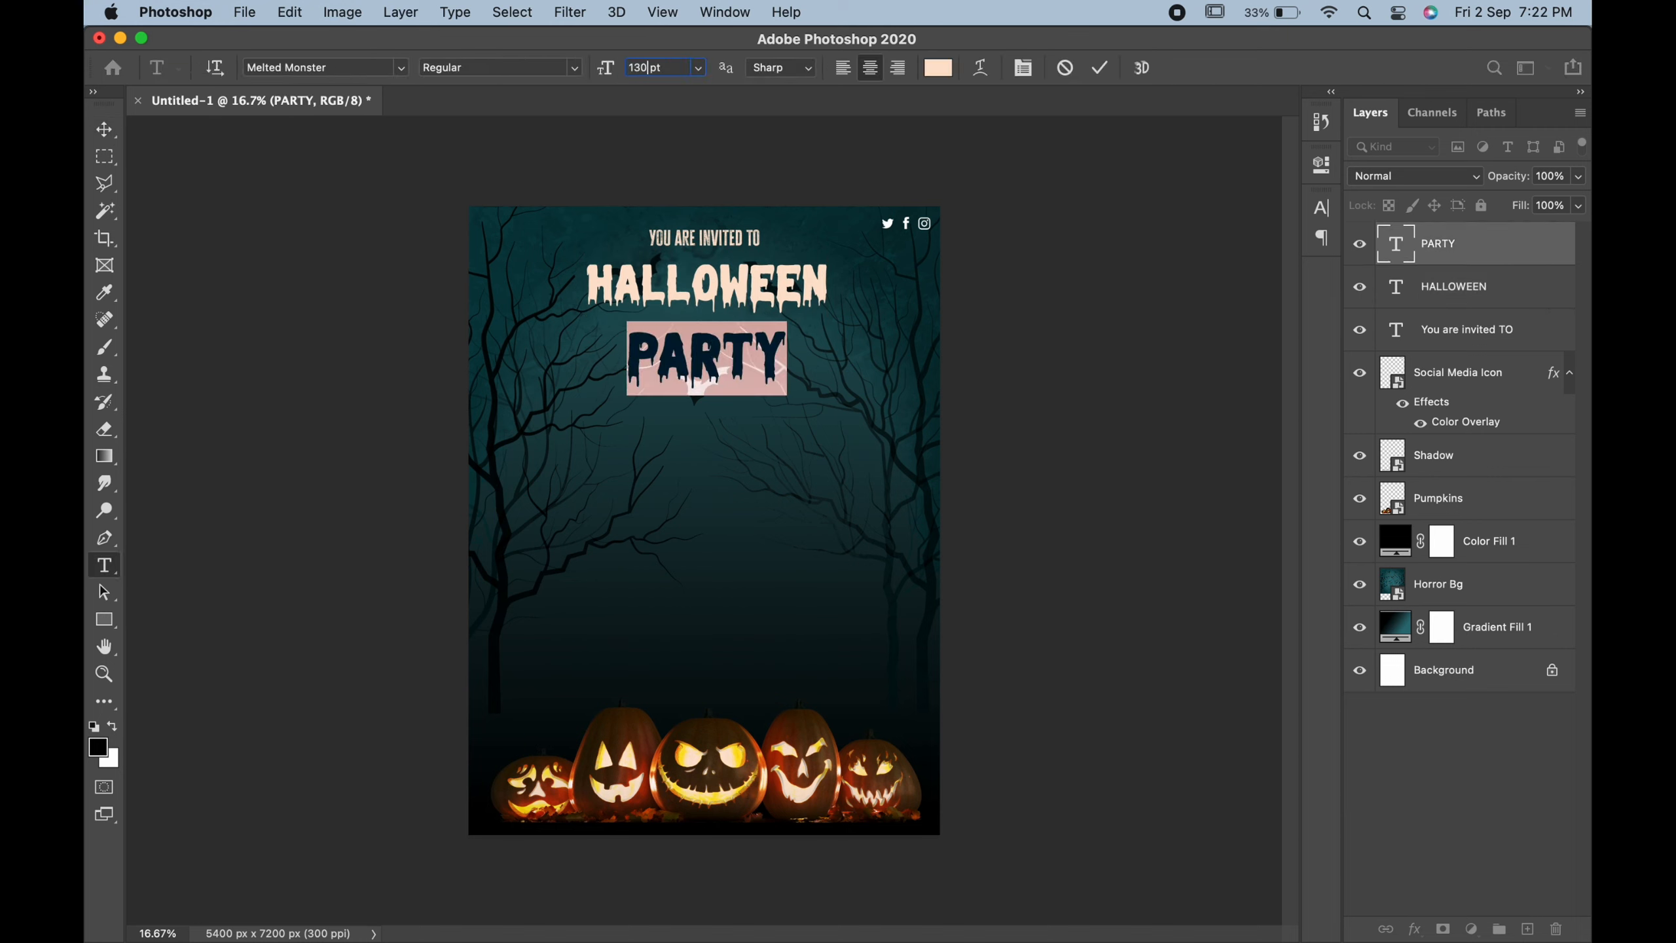
key("Return")
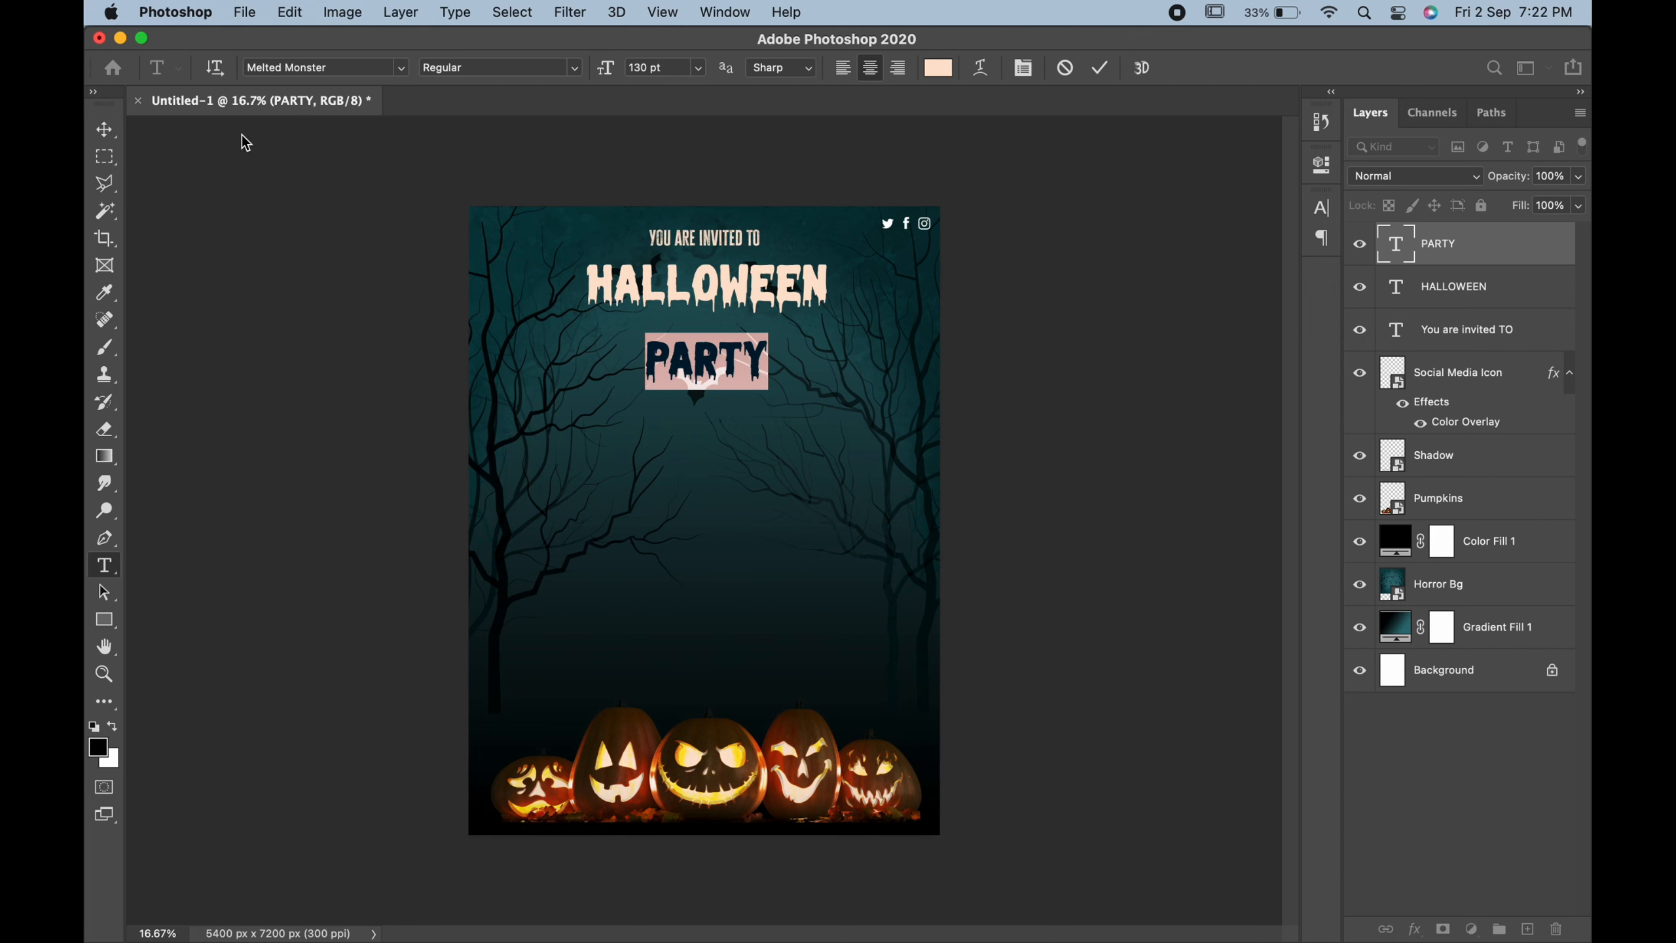
left_click(104, 129)
left_click_drag(740, 290, 739, 301)
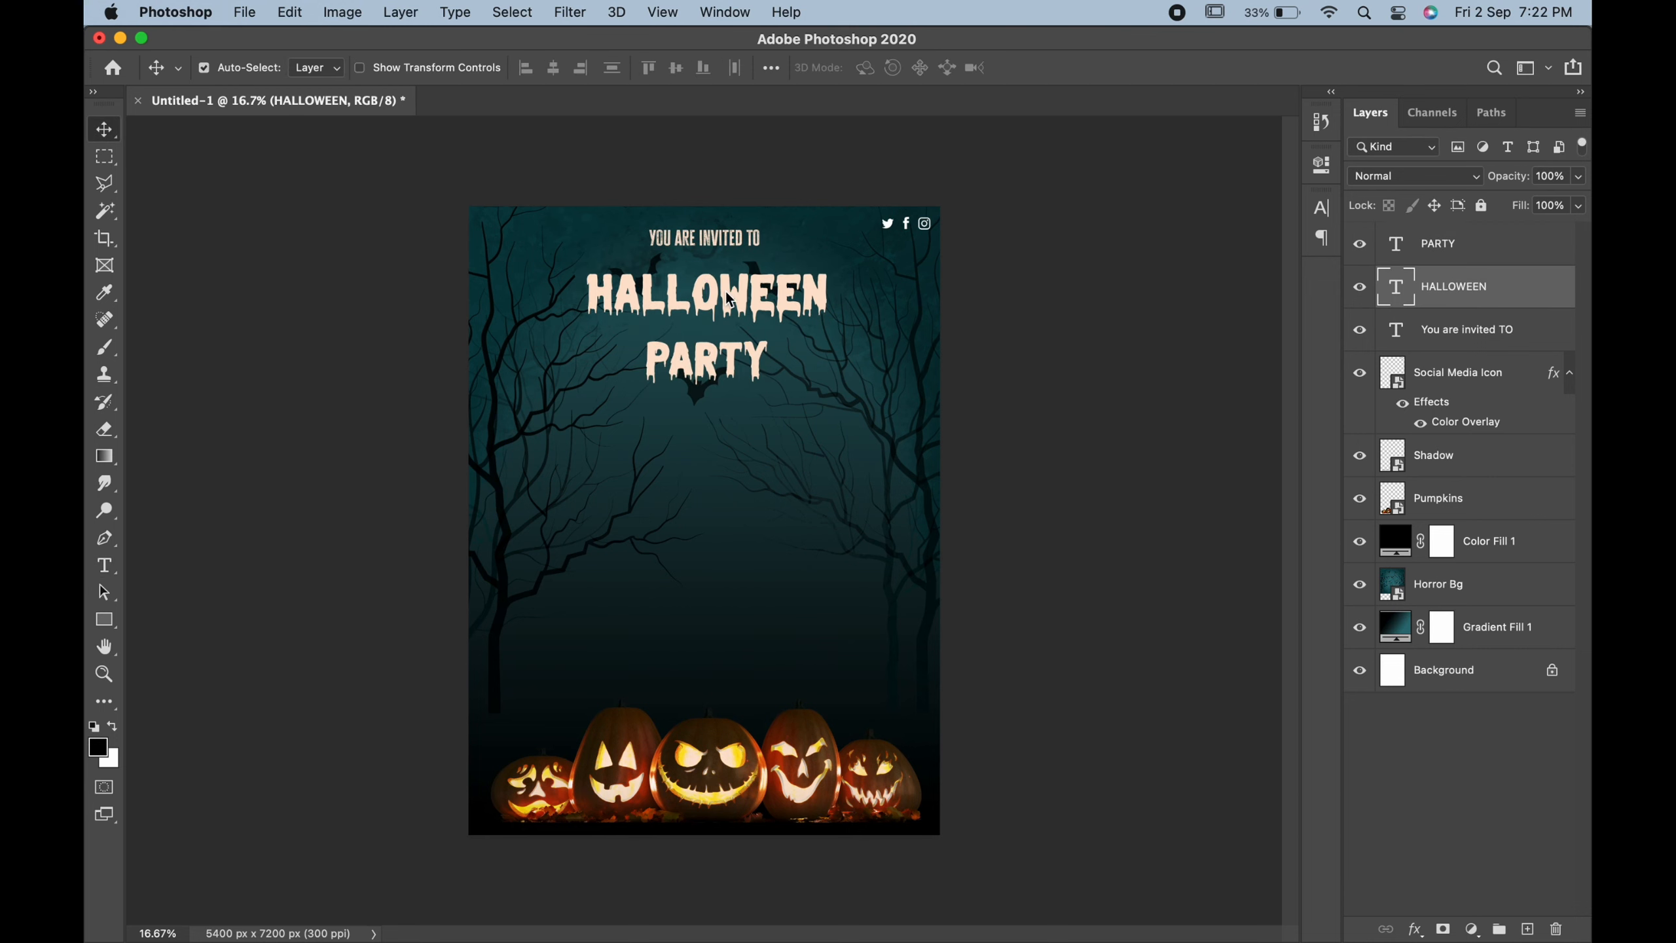
Add a 20 px white centered Stroke effect to the "HALLOWEEN" layer.
right_click(1537, 287)
left_click(1419, 292)
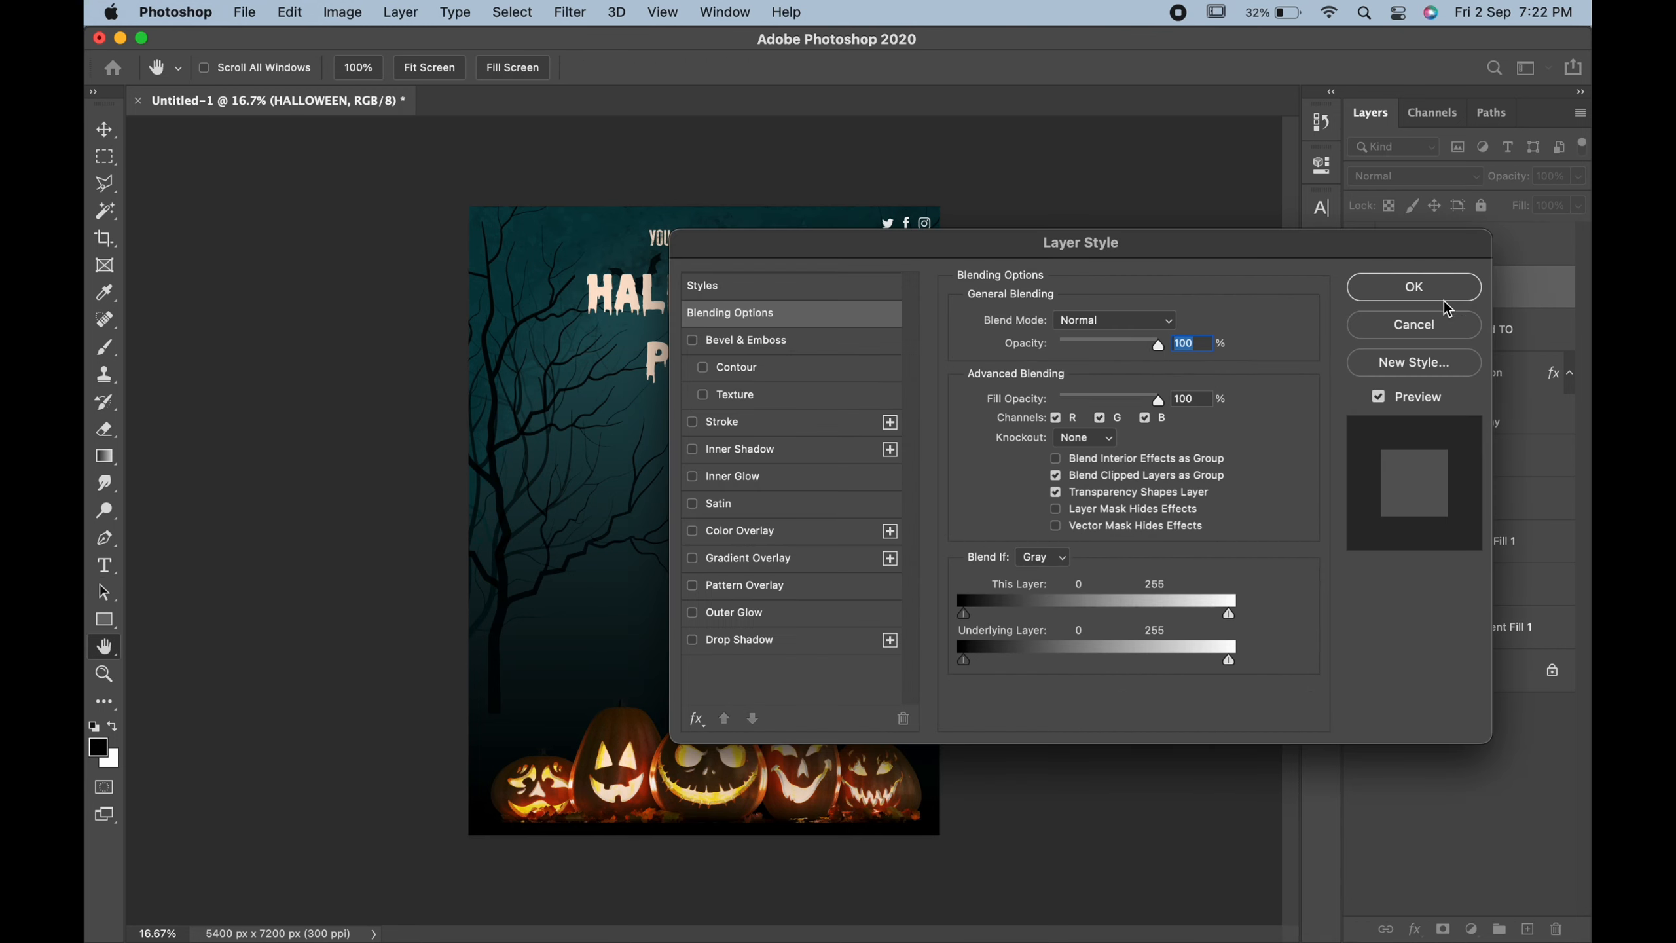
left_click_drag(1009, 254, 1237, 337)
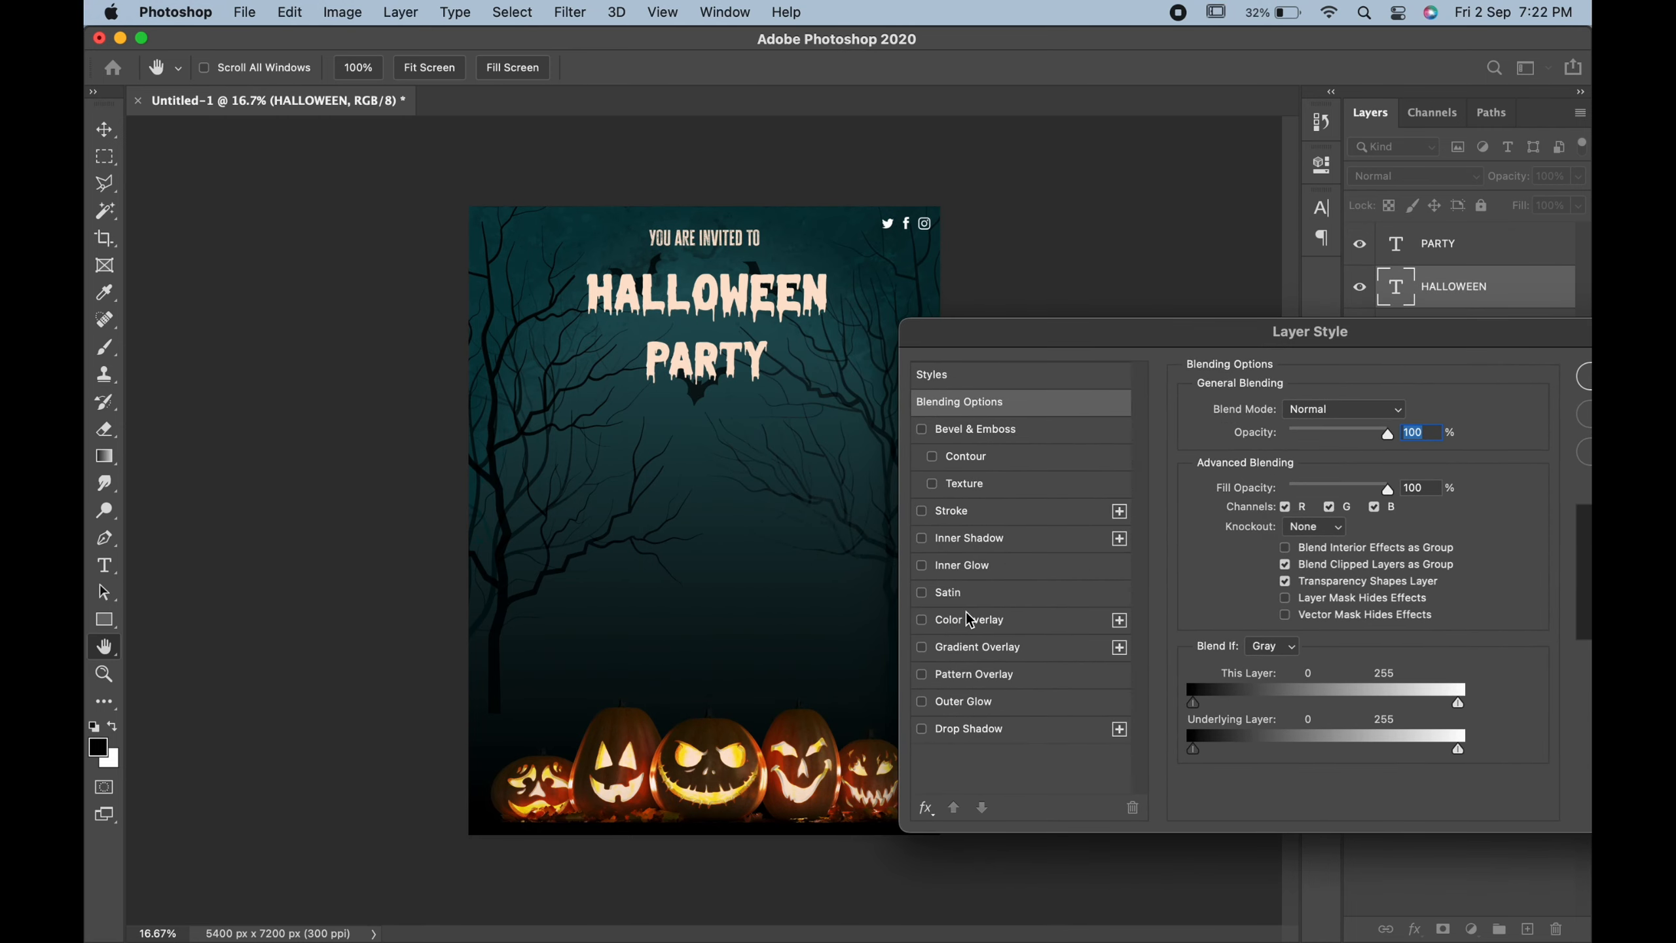
left_click(947, 513)
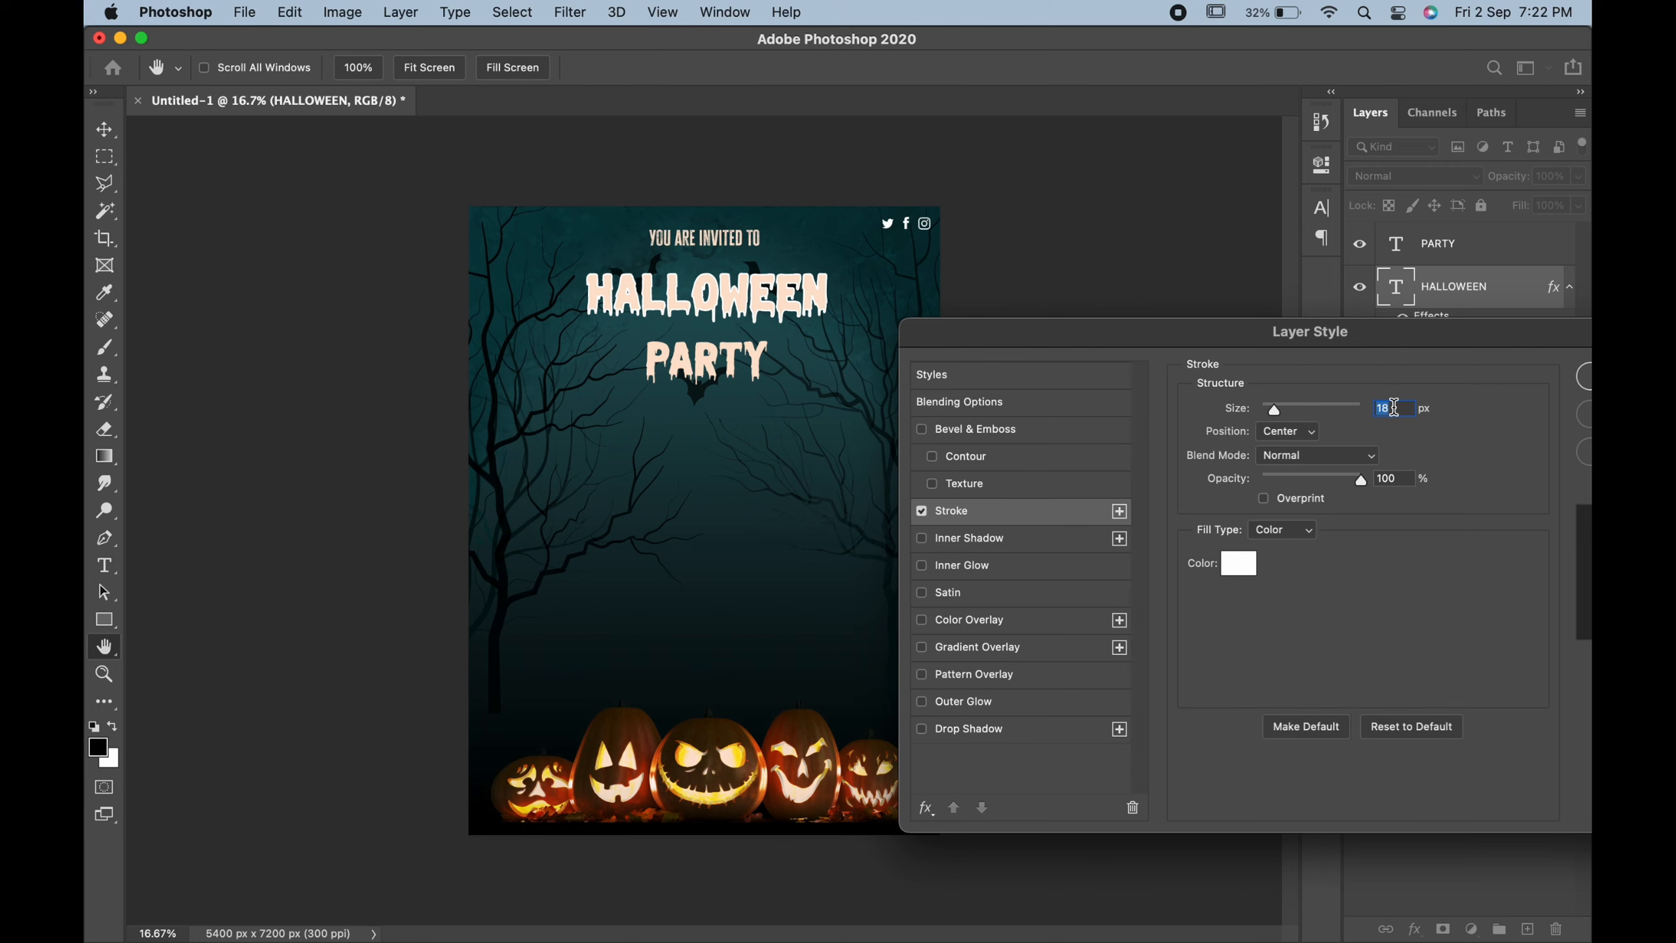
key("Up")
key("Up")
Add a black Multiply Drop Shadow at 85% opacity to "HALLOWEEN" and lower the layer's fill to 0%.
left_click_drag(1291, 330, 1161, 267)
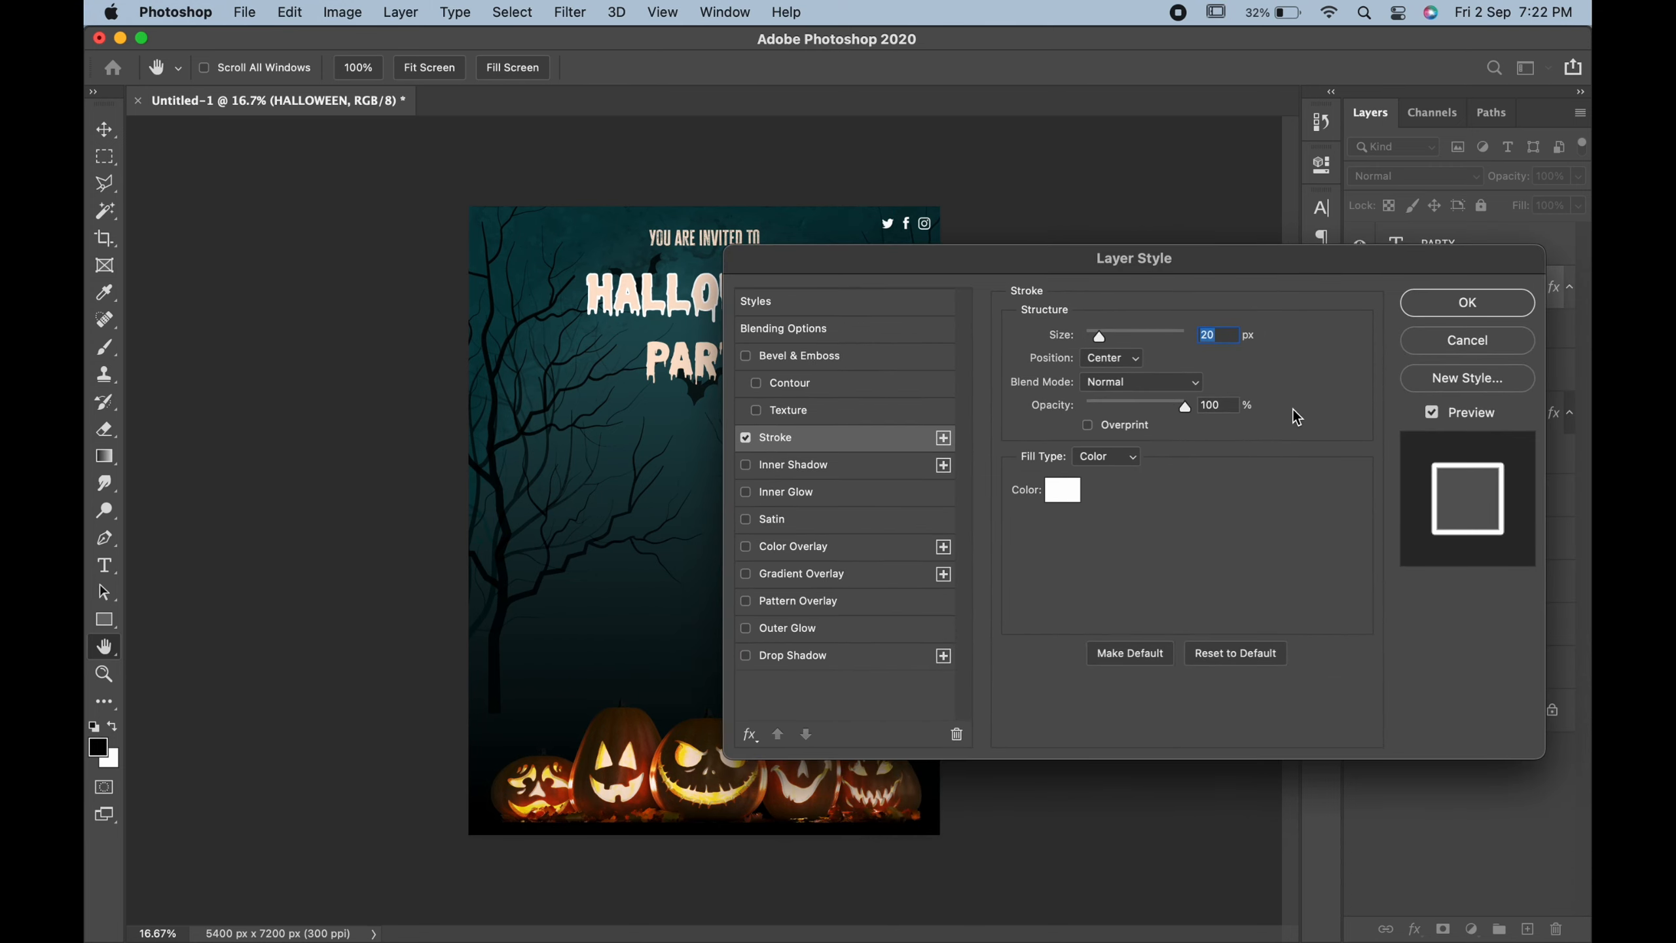
left_click(798, 656)
left_click_drag(1111, 288, 1191, 298)
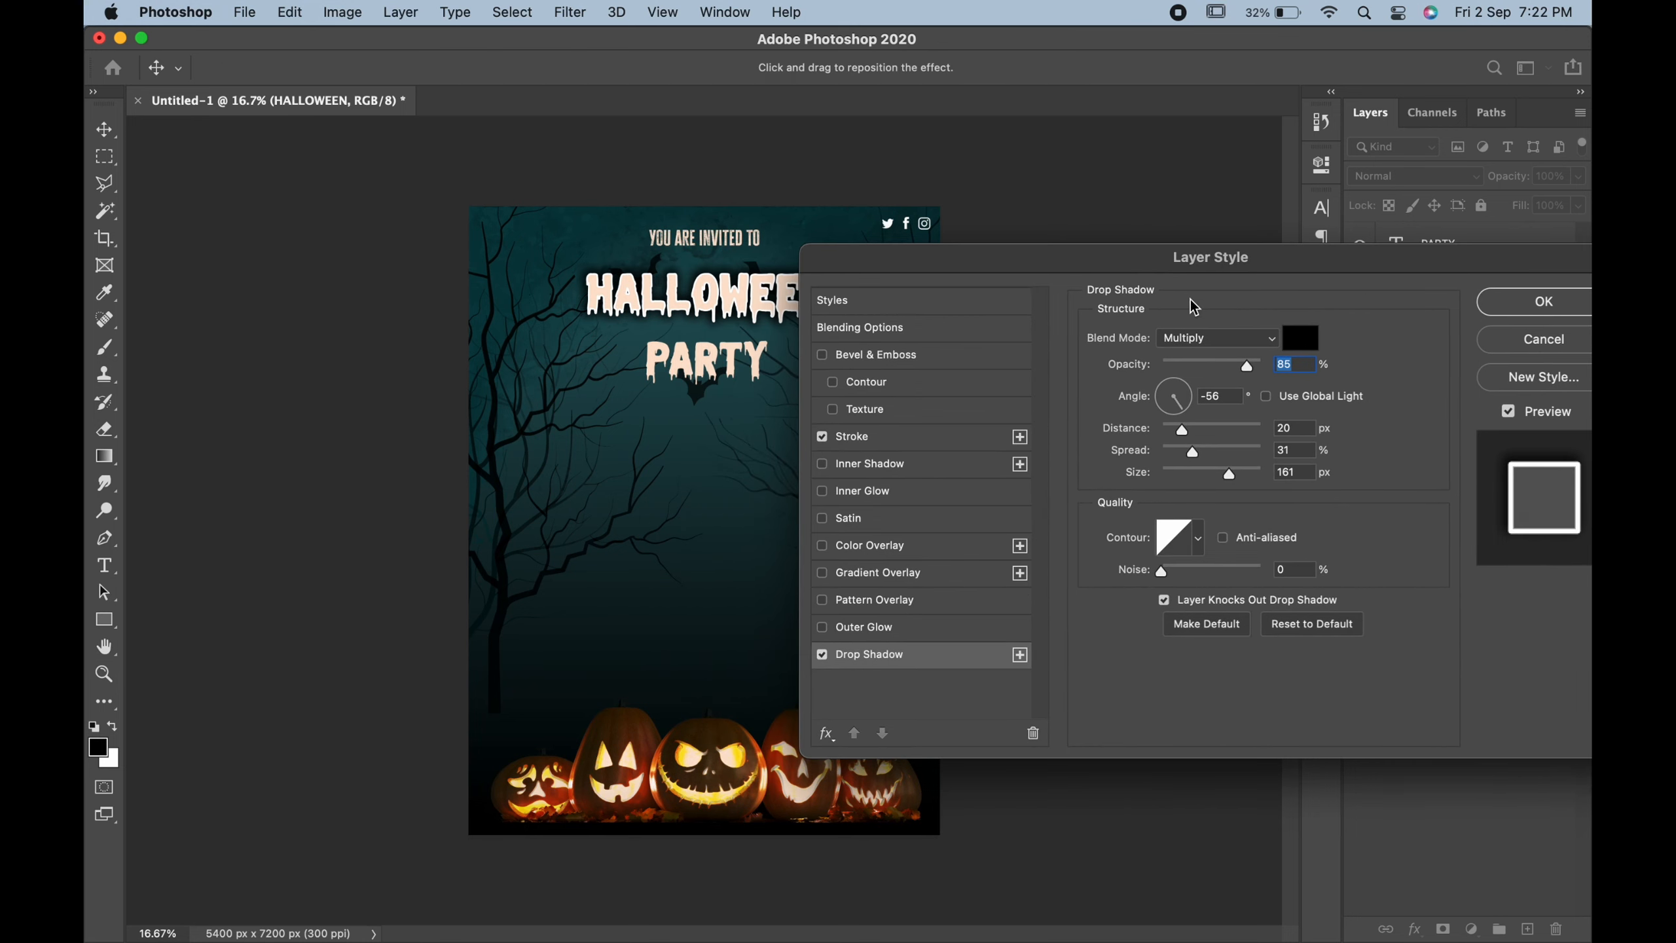
left_click(1493, 304)
left_click_drag(1523, 205, 1328, 241)
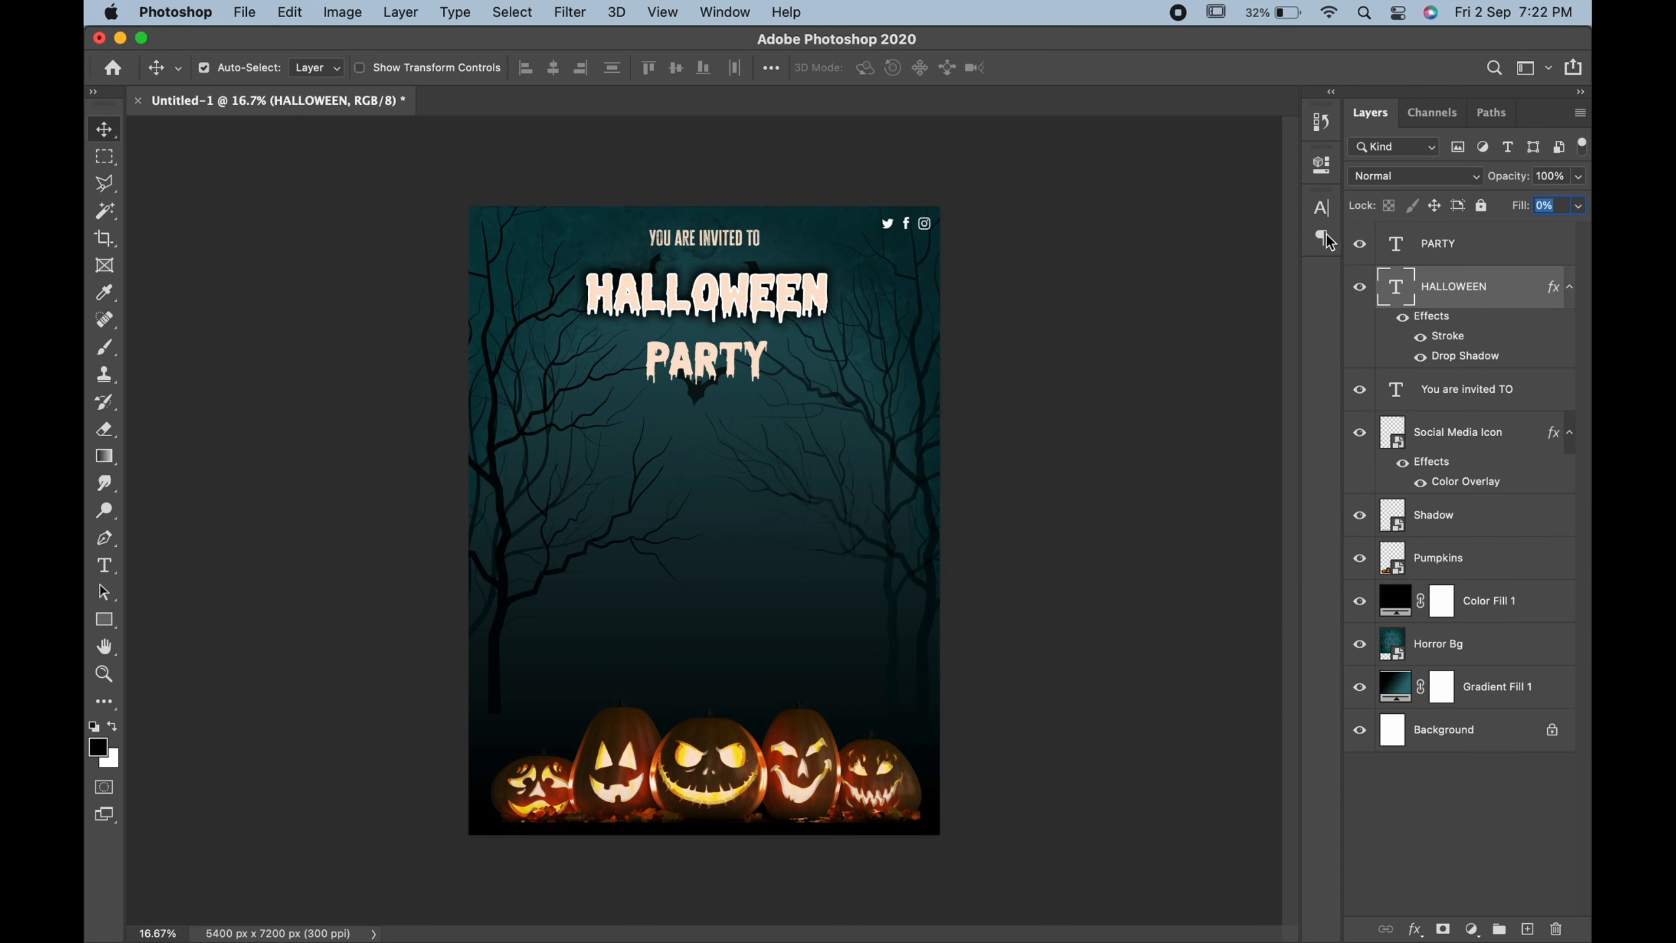
Give the "PARTY" layer a 20 px white stroke and a drop shadow, and lower its fill to 0%.
left_click(765, 368)
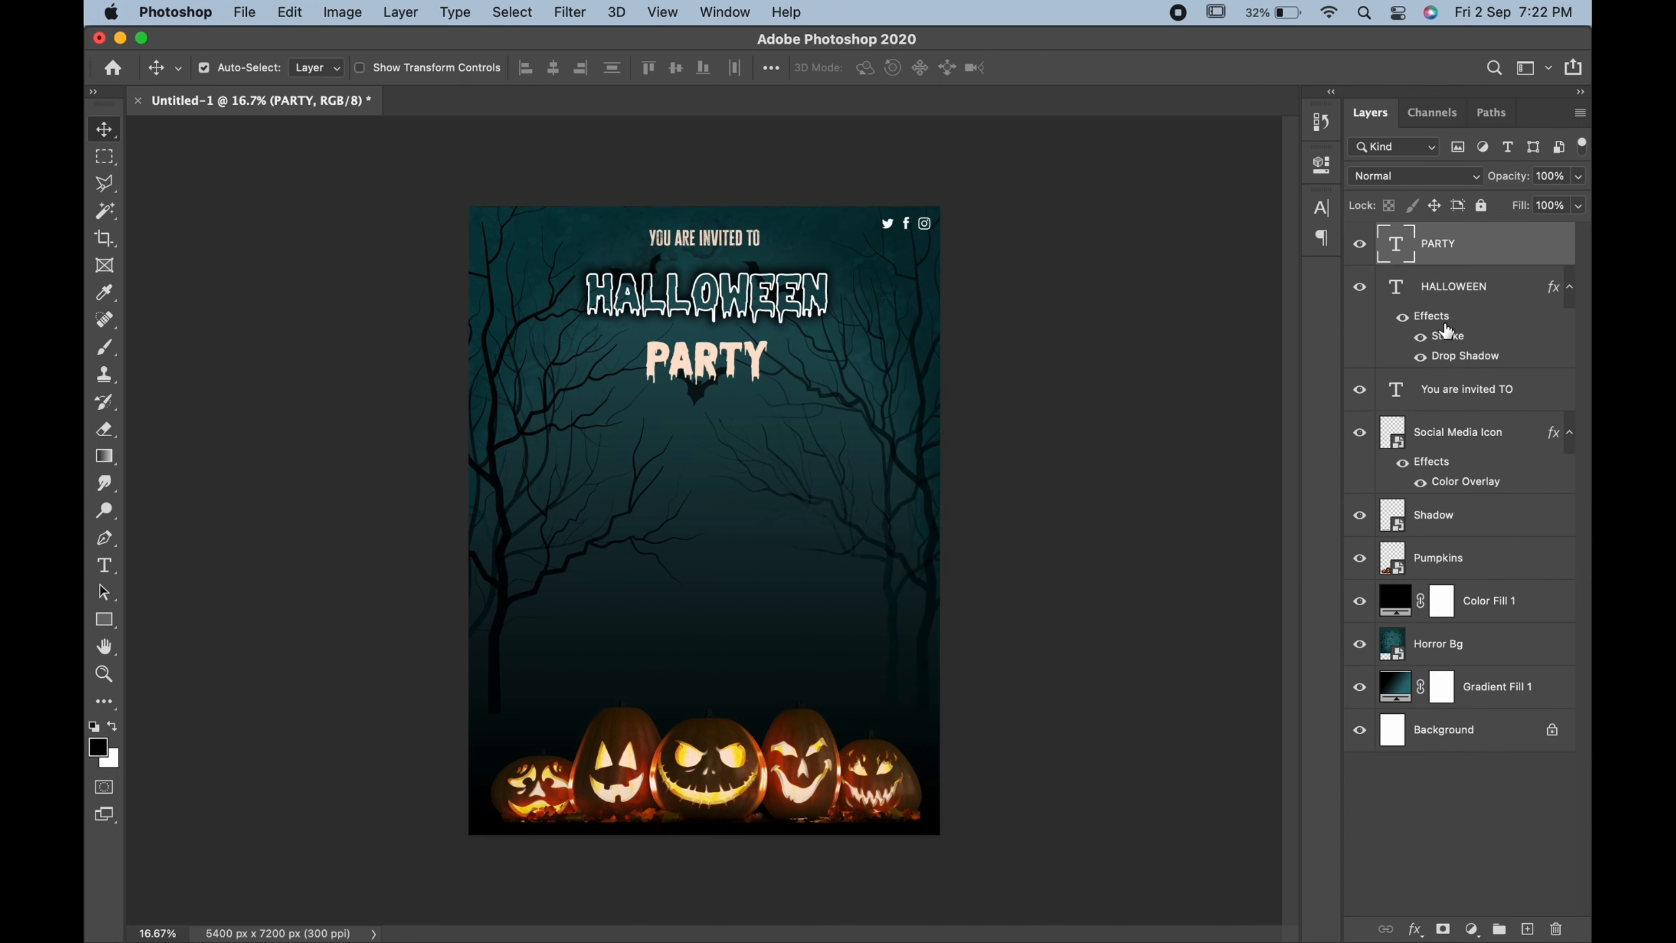
right_click(1519, 246)
left_click(1455, 247)
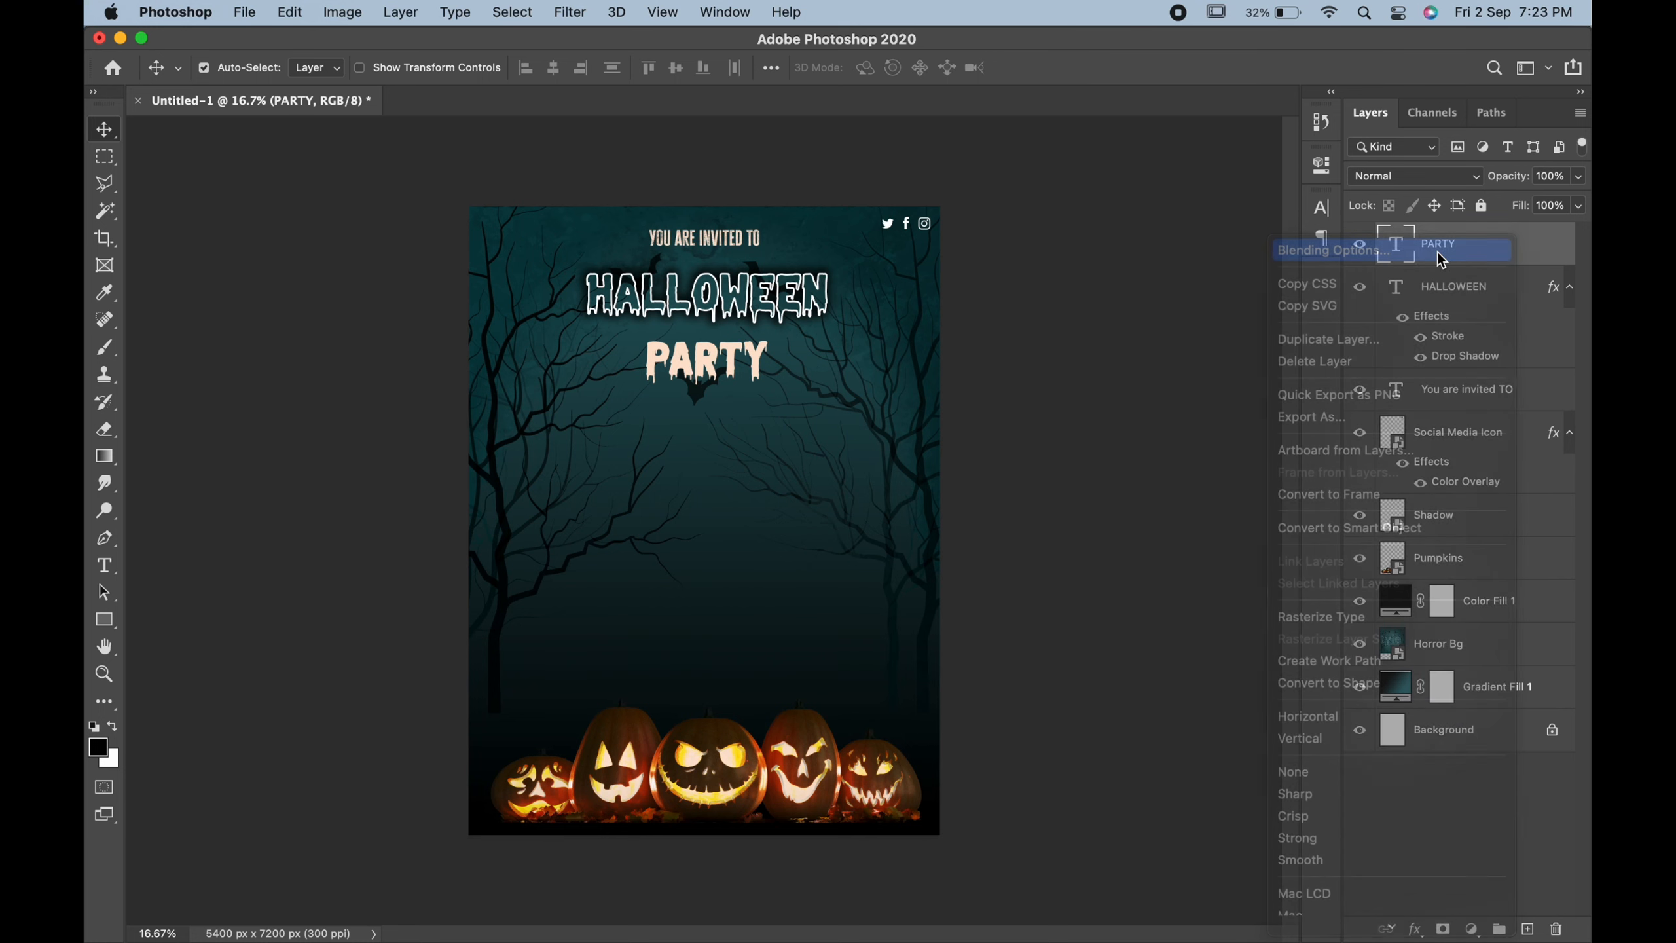
left_click(820, 436)
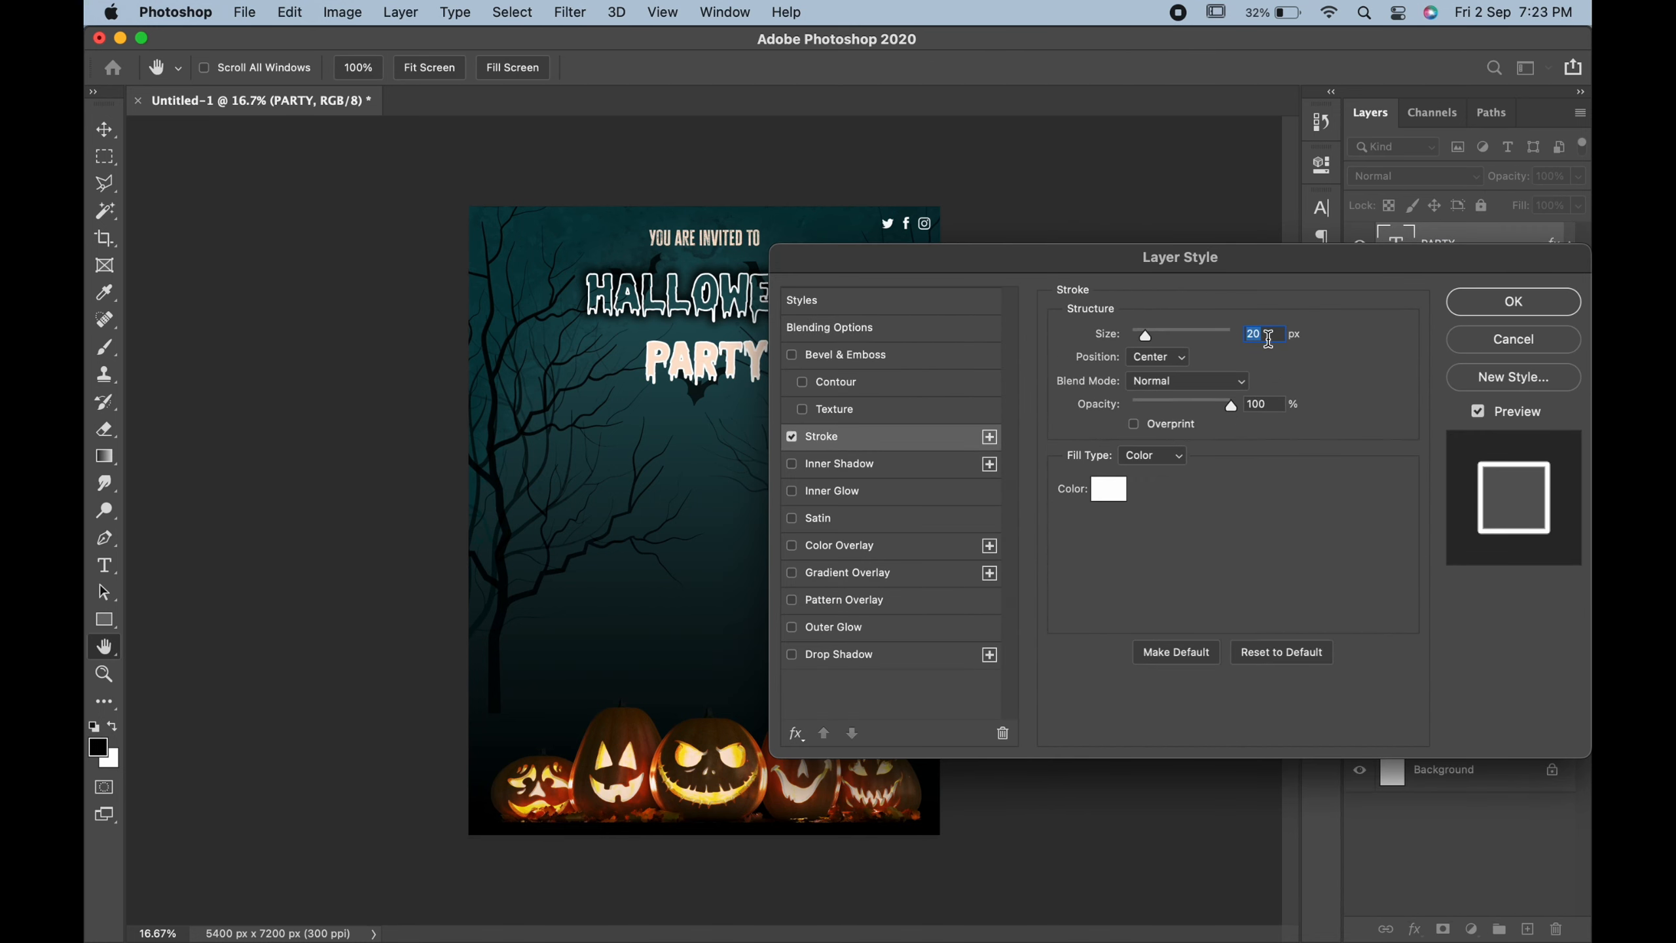
left_click(791, 653)
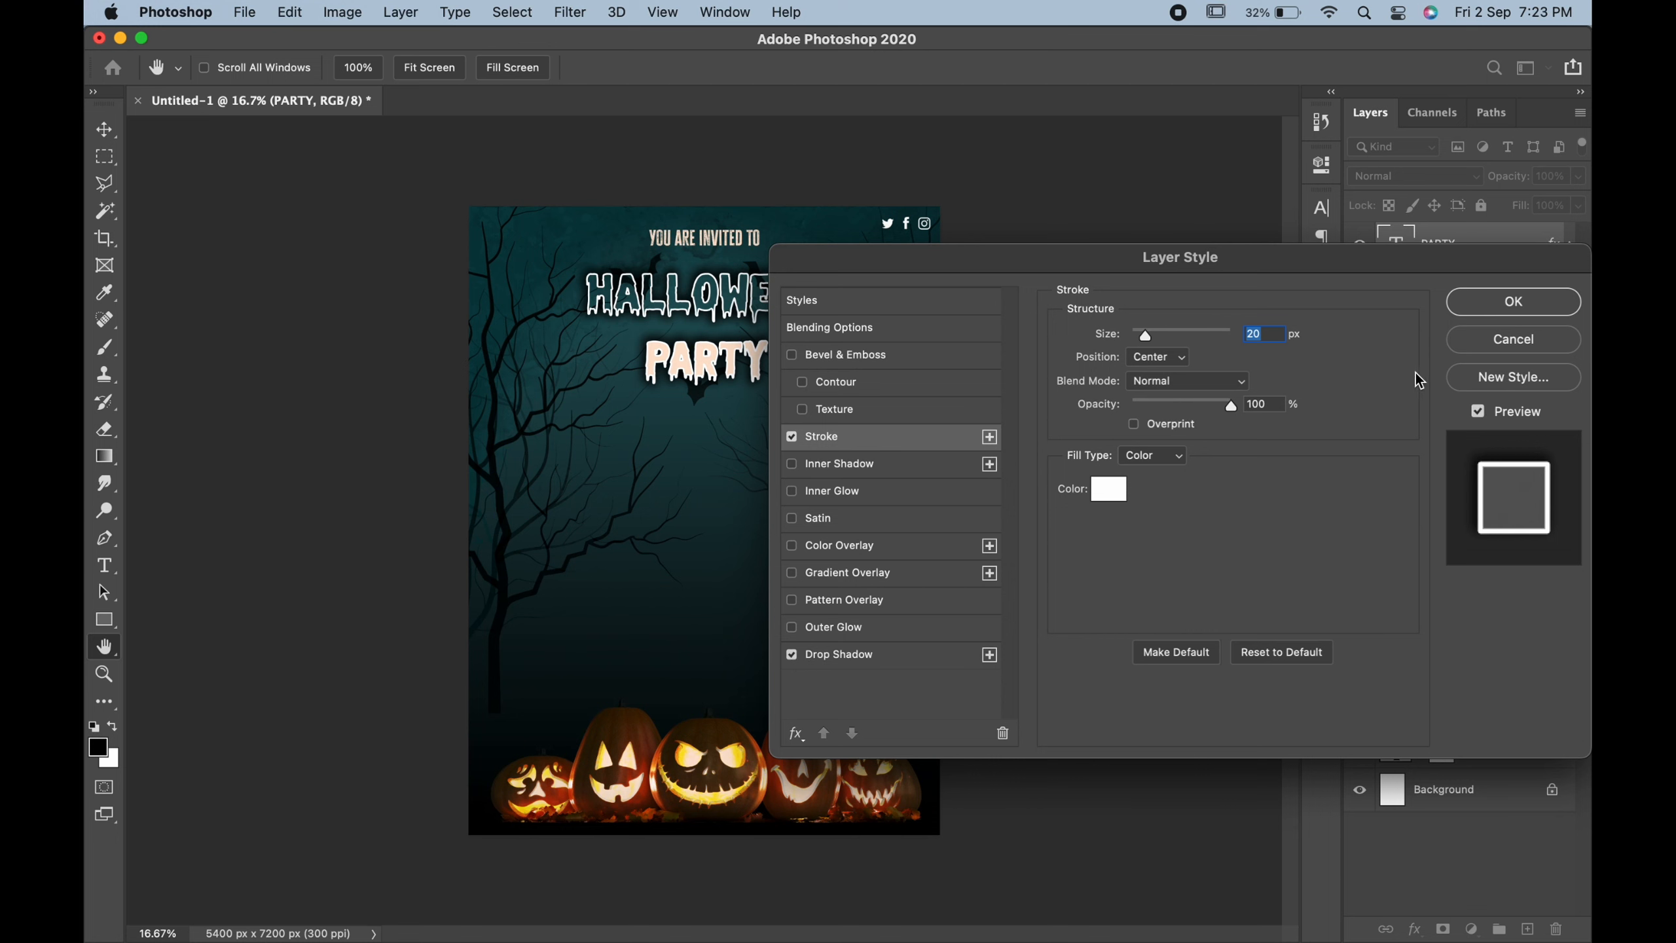
left_click(1478, 301)
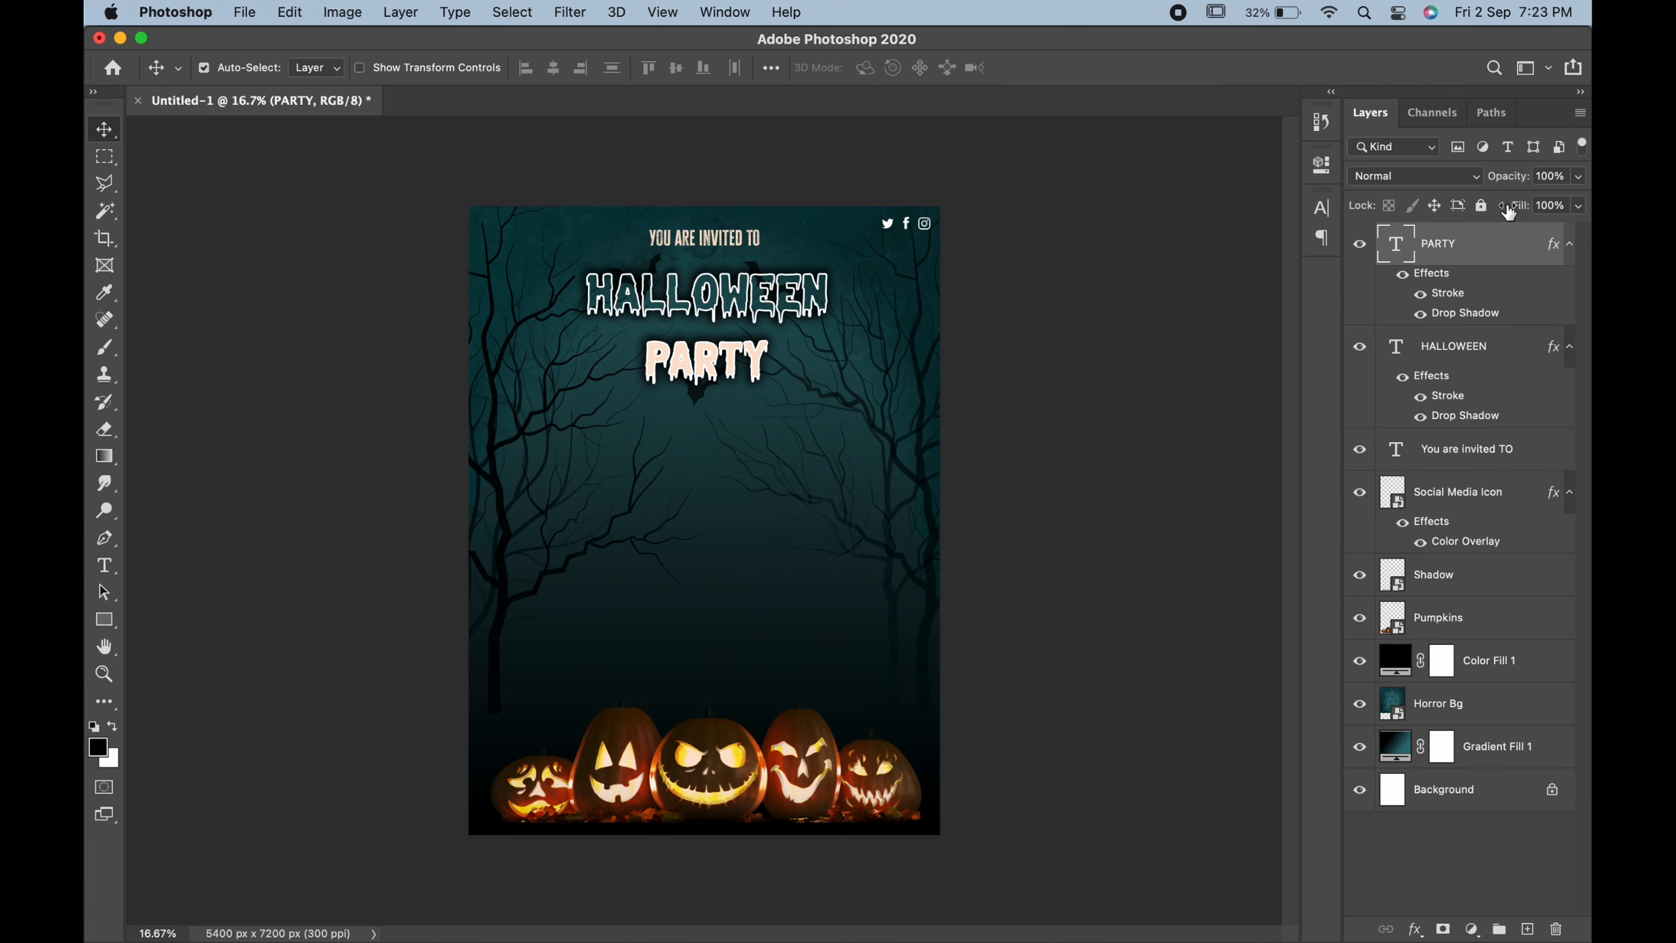
left_click_drag(1508, 210, 823, 441)
Scale "HALLOWEEN" and "PARTY" together to about 120% and position them closely stacked beneath the invitation line.
mouse_move(731, 368)
left_mouse_down()
mouse_move(731, 351)
mouse_move(853, 380)
left_mouse_up()
left_click(732, 310, "shift")
key("super+t")
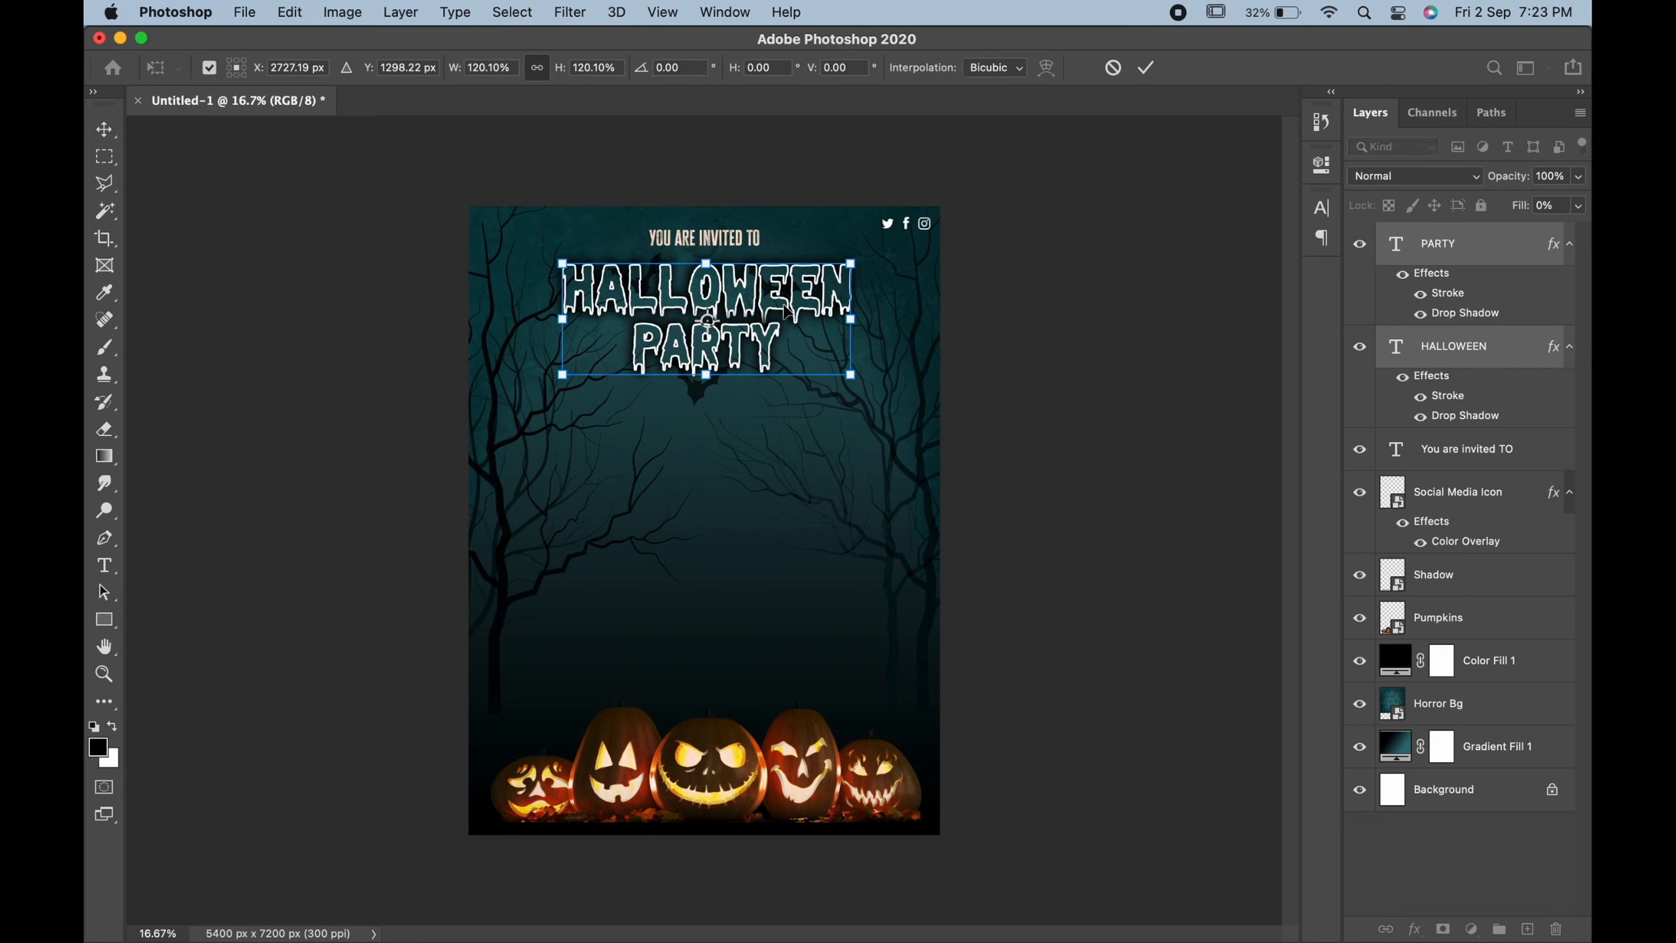
left_click_drag(784, 306, 783, 313)
key("Return")
left_click(975, 376)
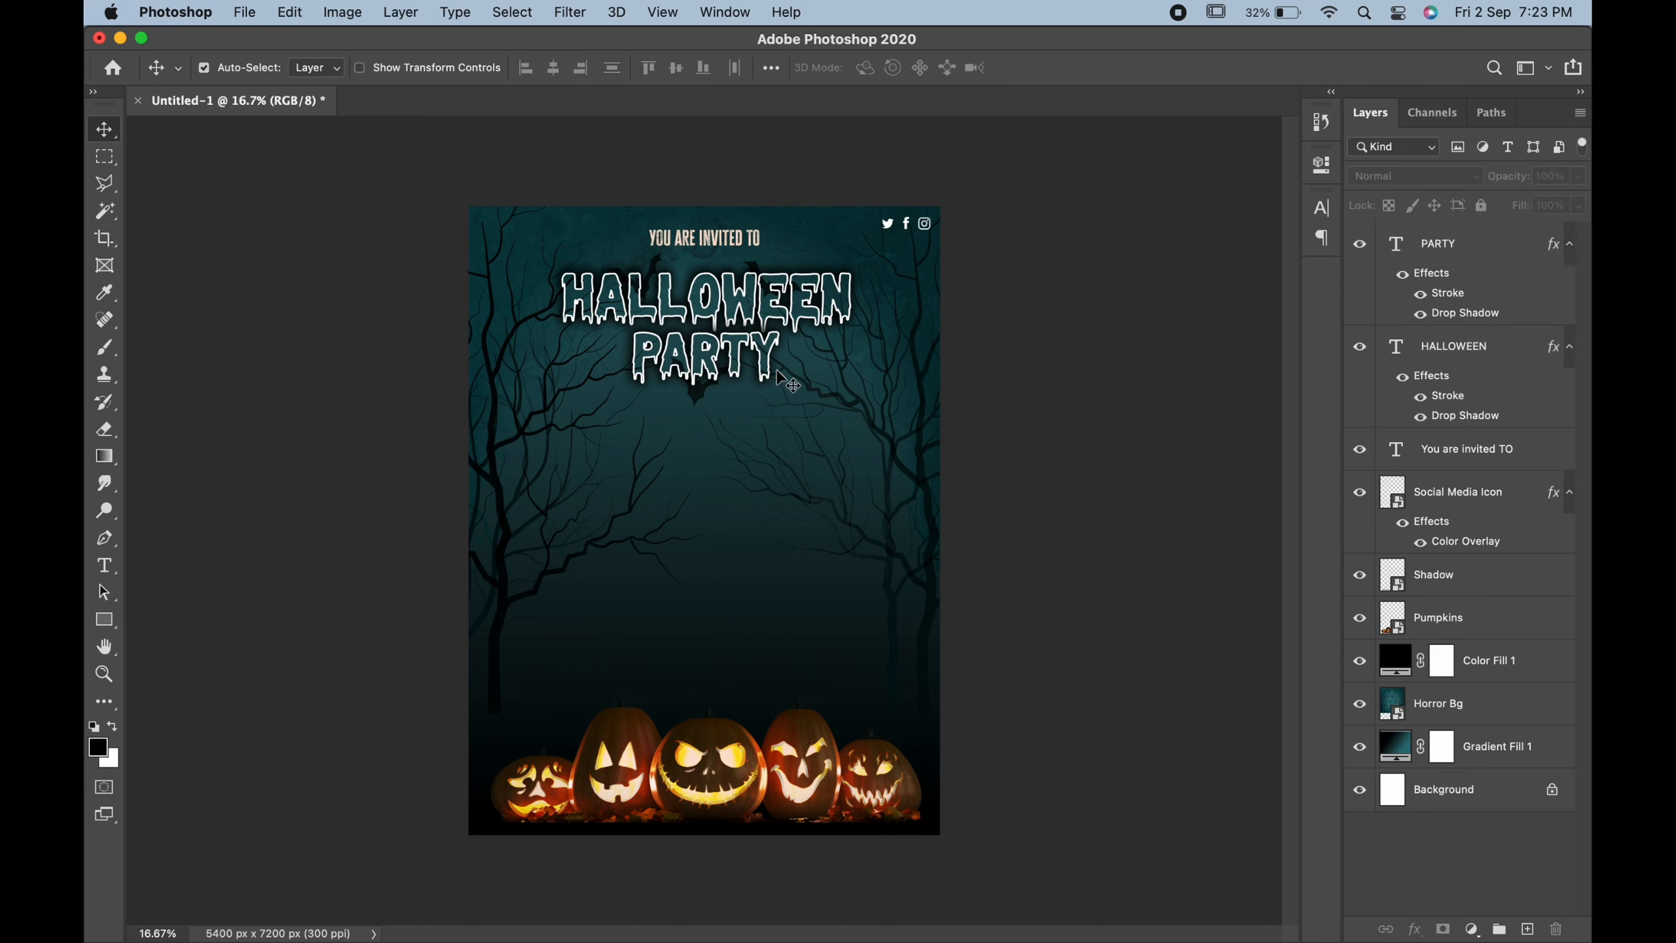
left_click(771, 366)
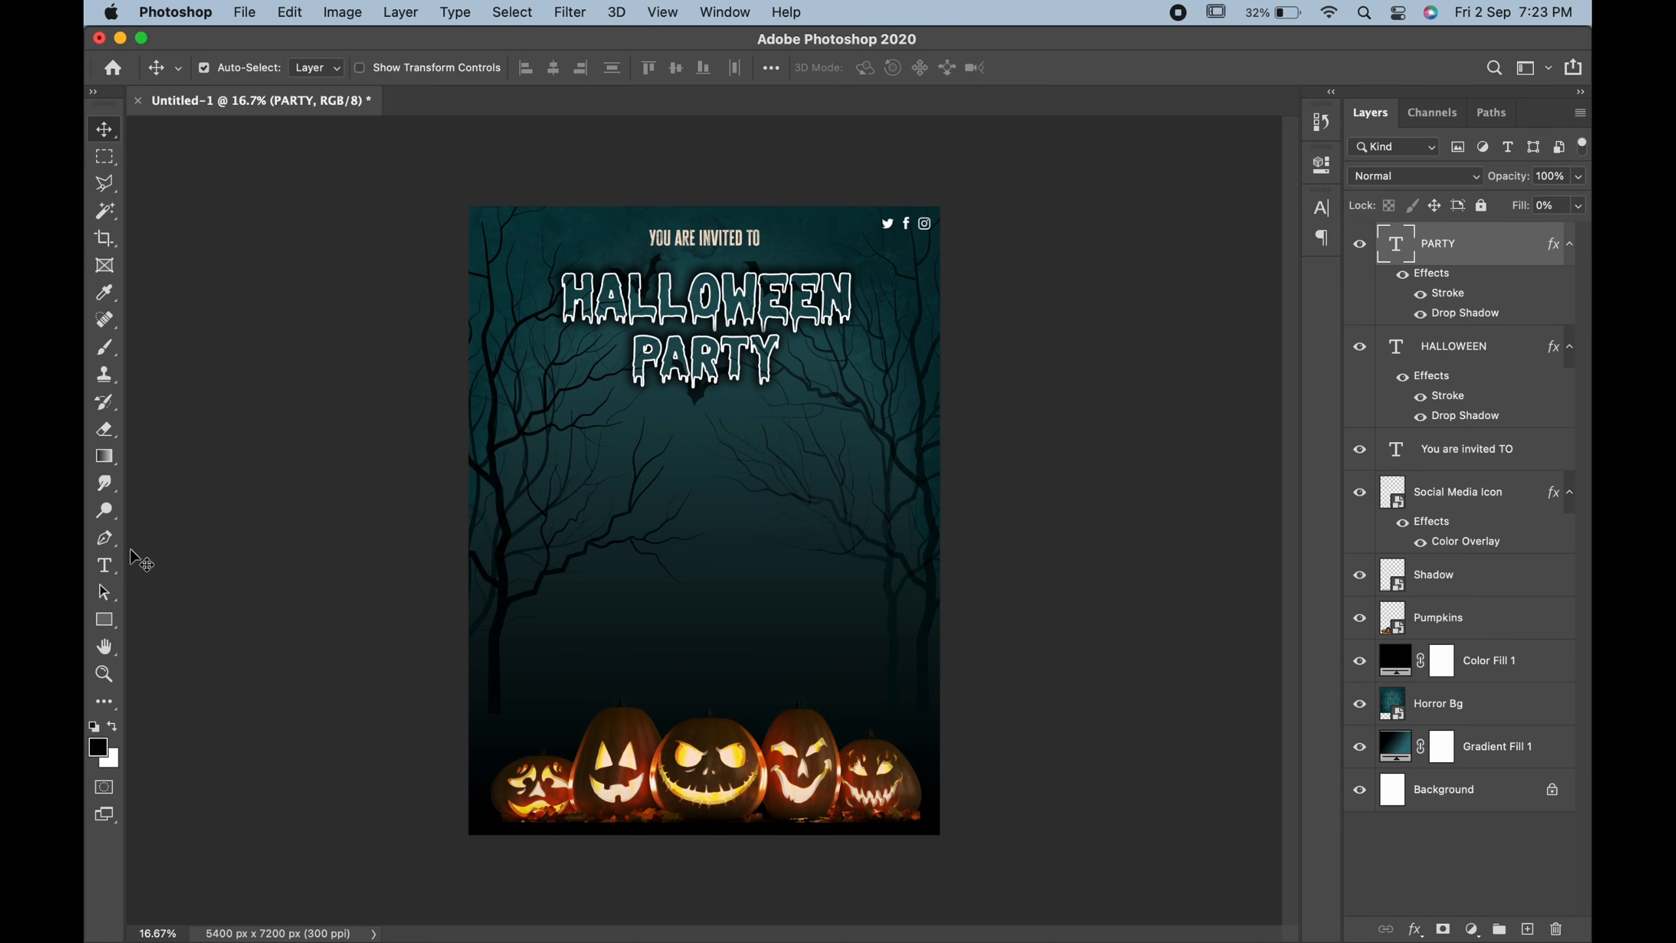
Add a new text layer reading "COSTUME CONTEST" and place it below "PARTY".
left_click(103, 566)
left_click(607, 517)
type("C")
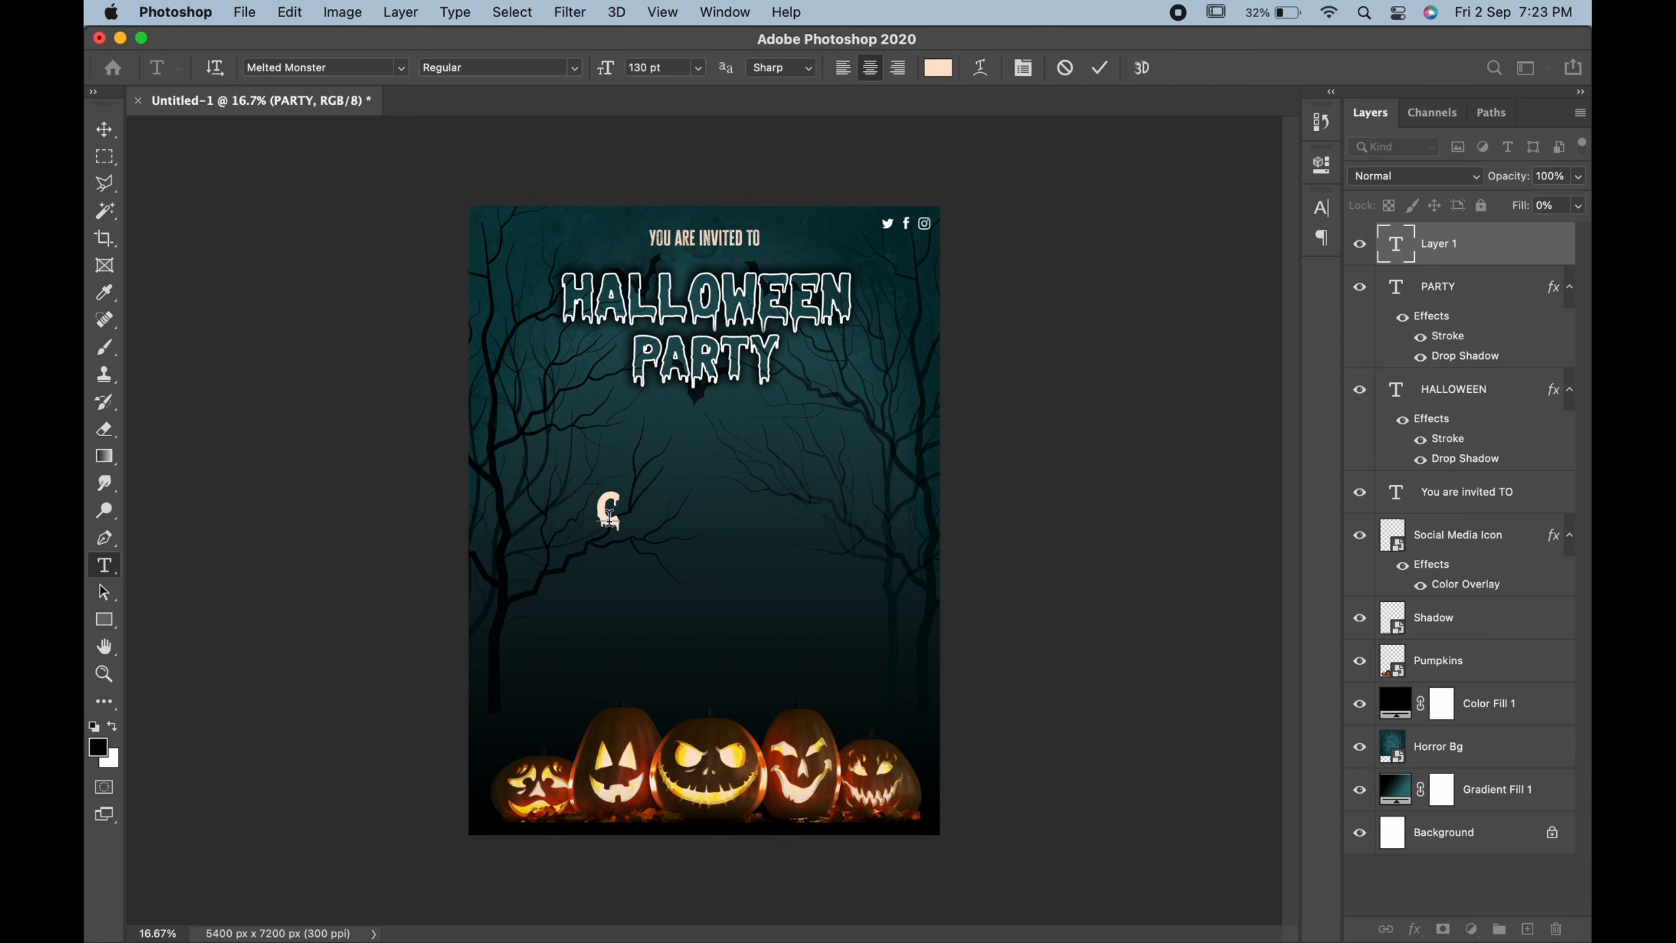
type("OSTUME")
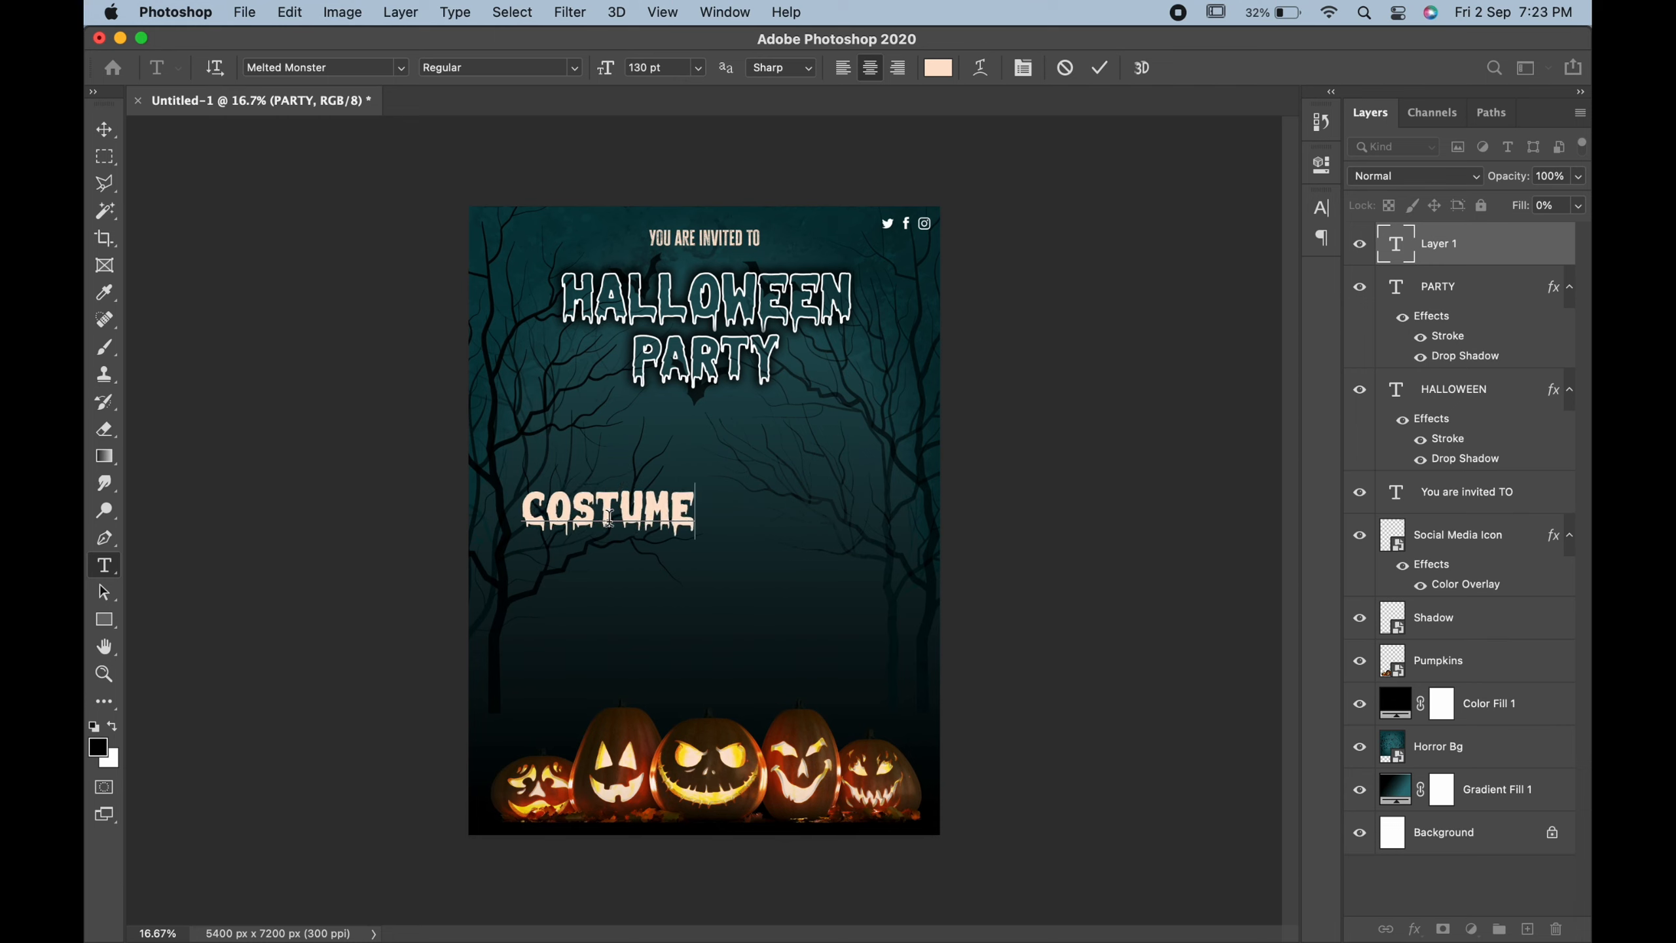
type(" CONTEST")
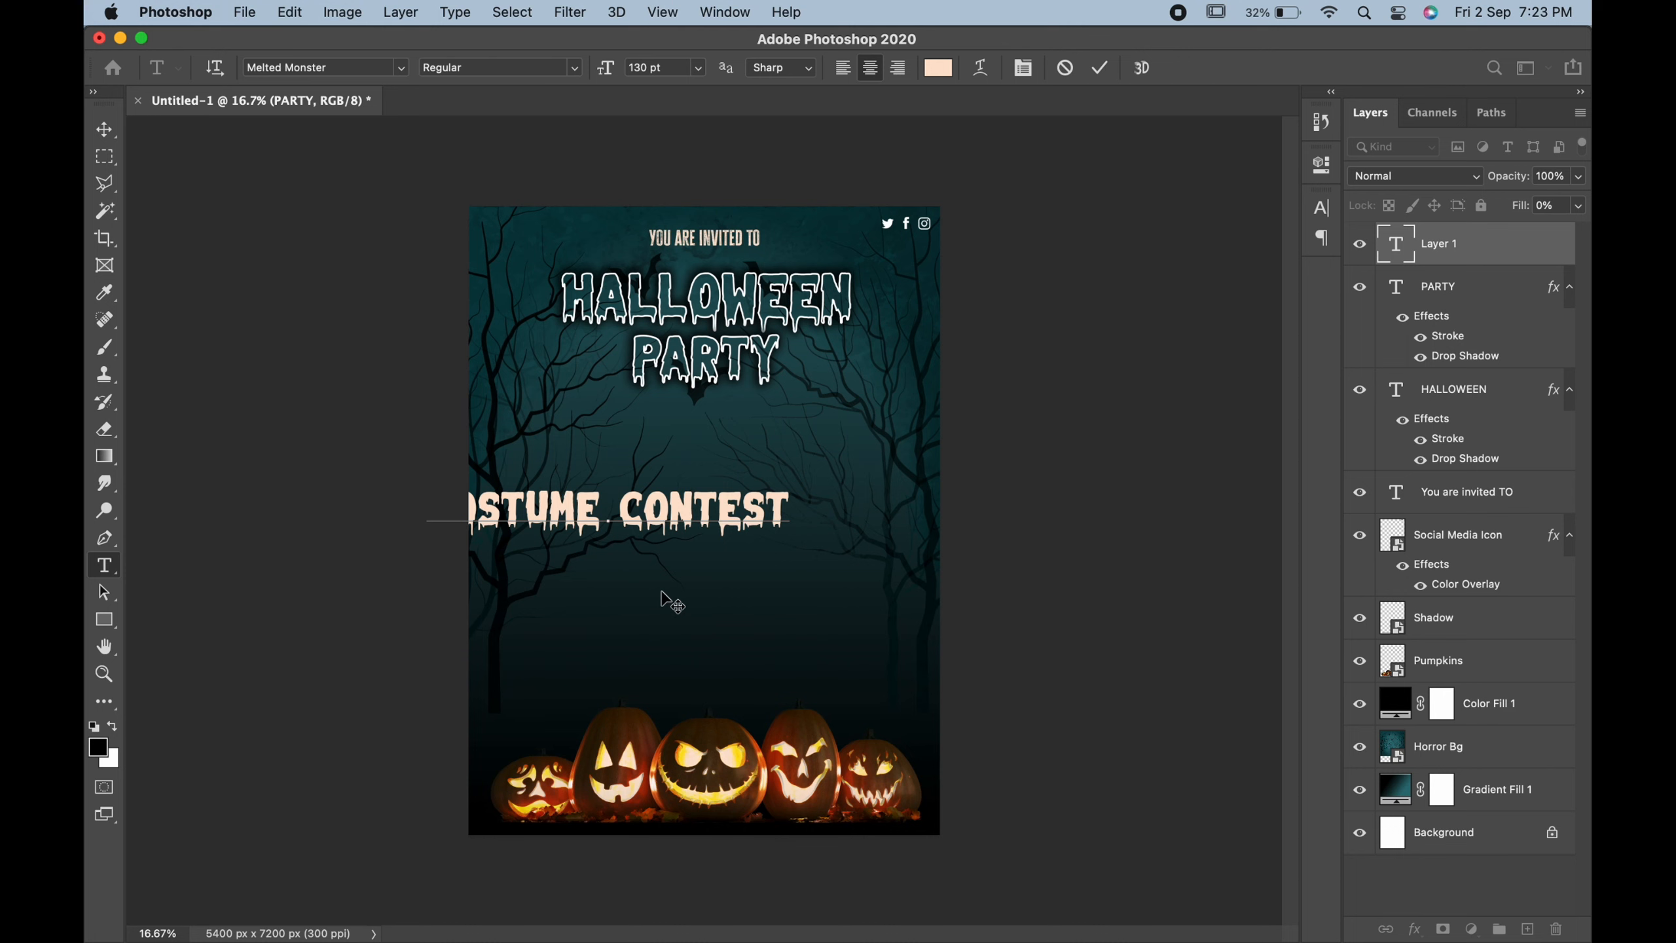
left_click_drag(668, 608, 764, 538)
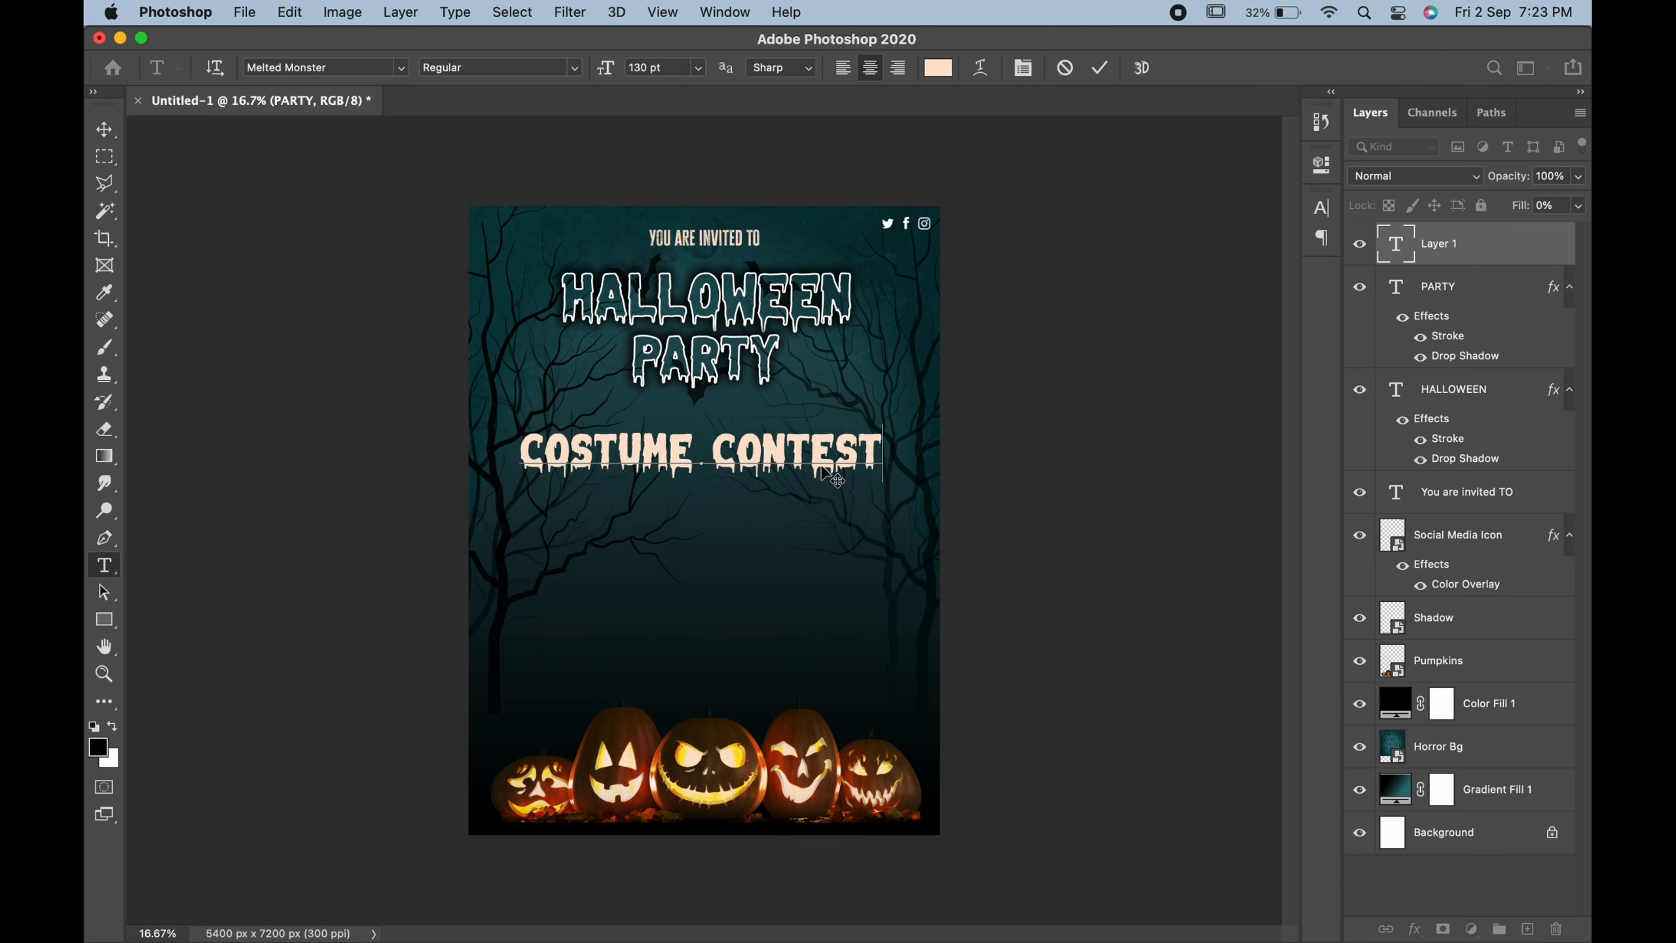
Reduce the "COSTUME CONTEST" font size to below 100 pt and center the text horizontally on the canvas.
key("super+a")
double_click(649, 67)
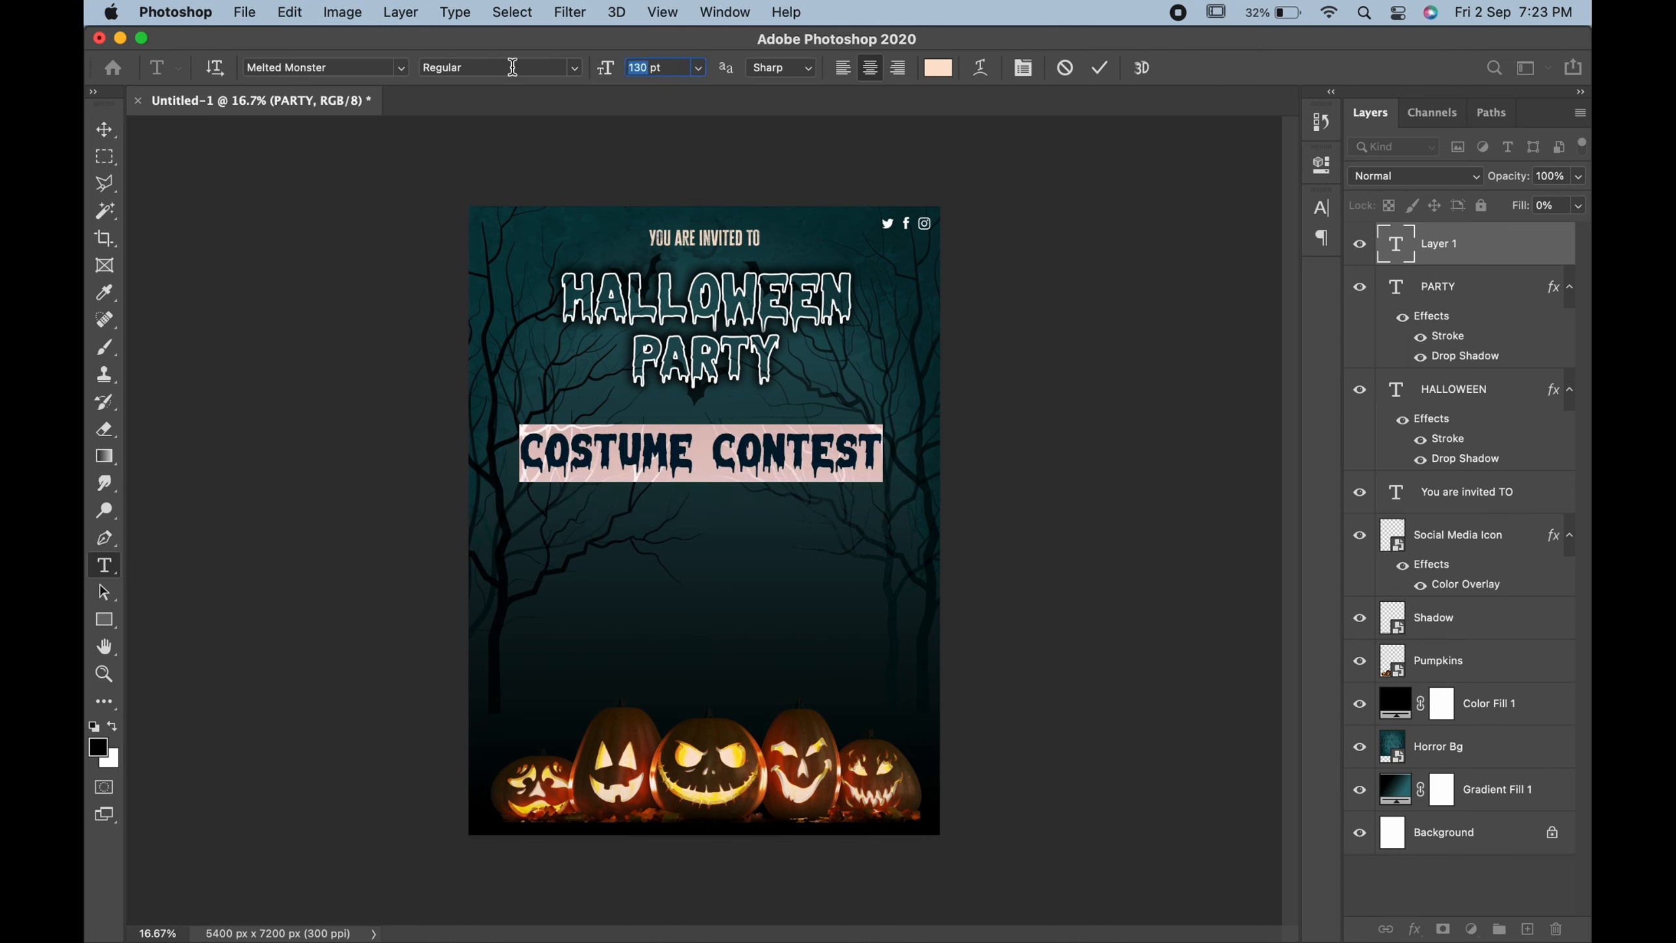
type("100")
key("Return")
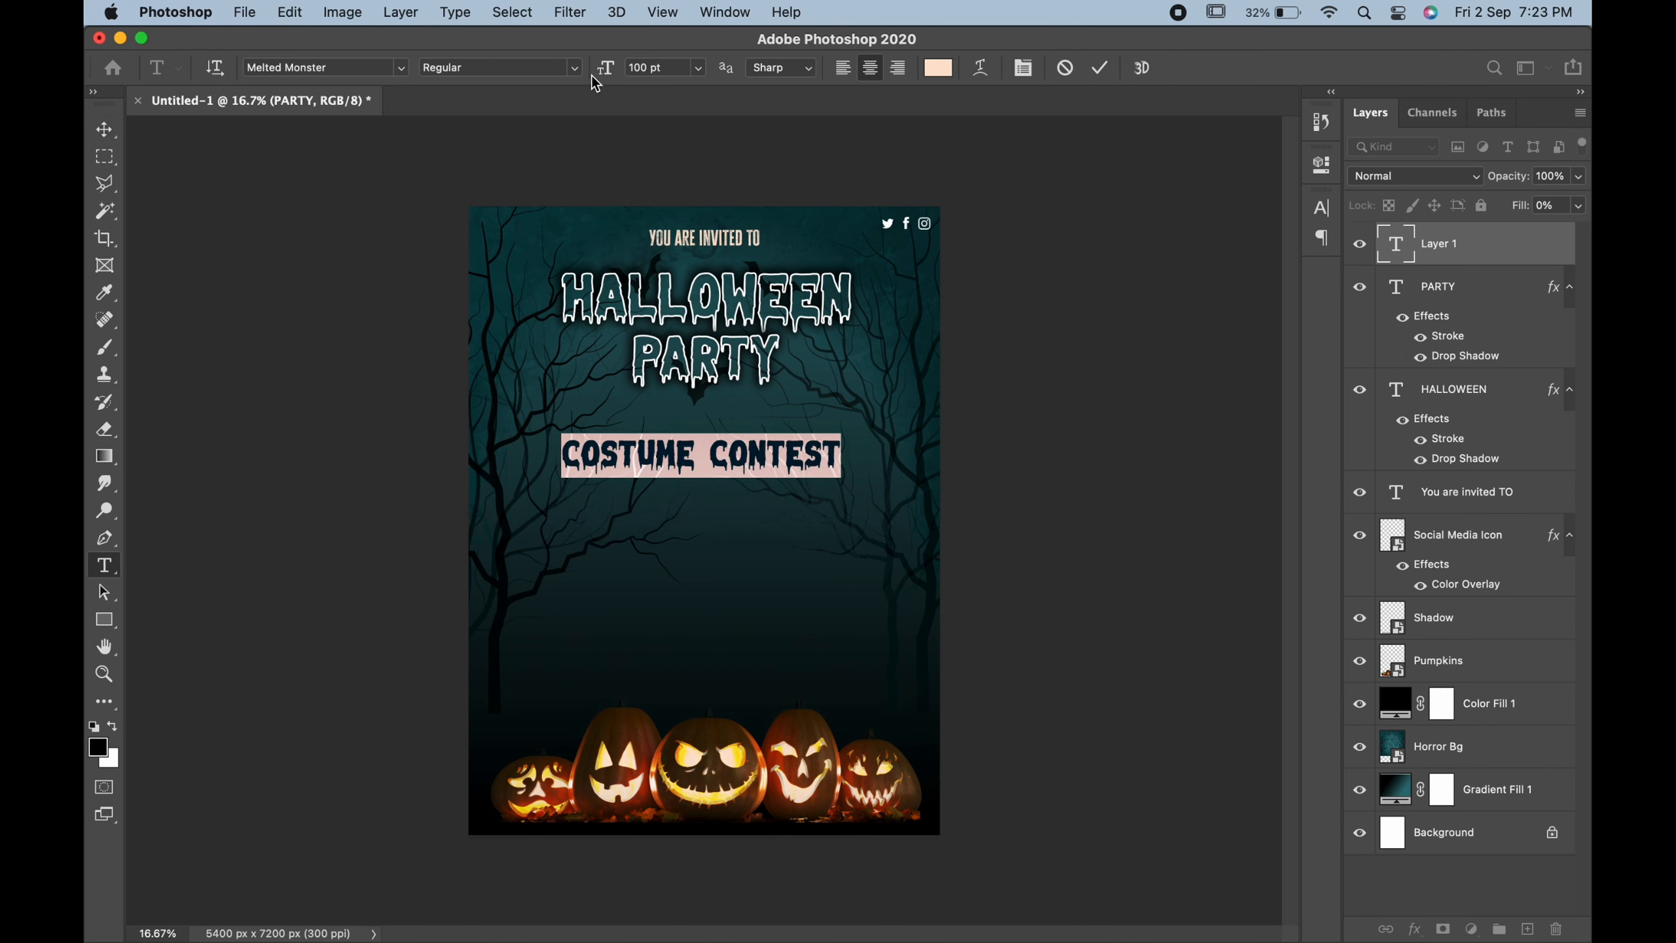
left_click_drag(592, 76, 588, 71)
left_click(115, 129)
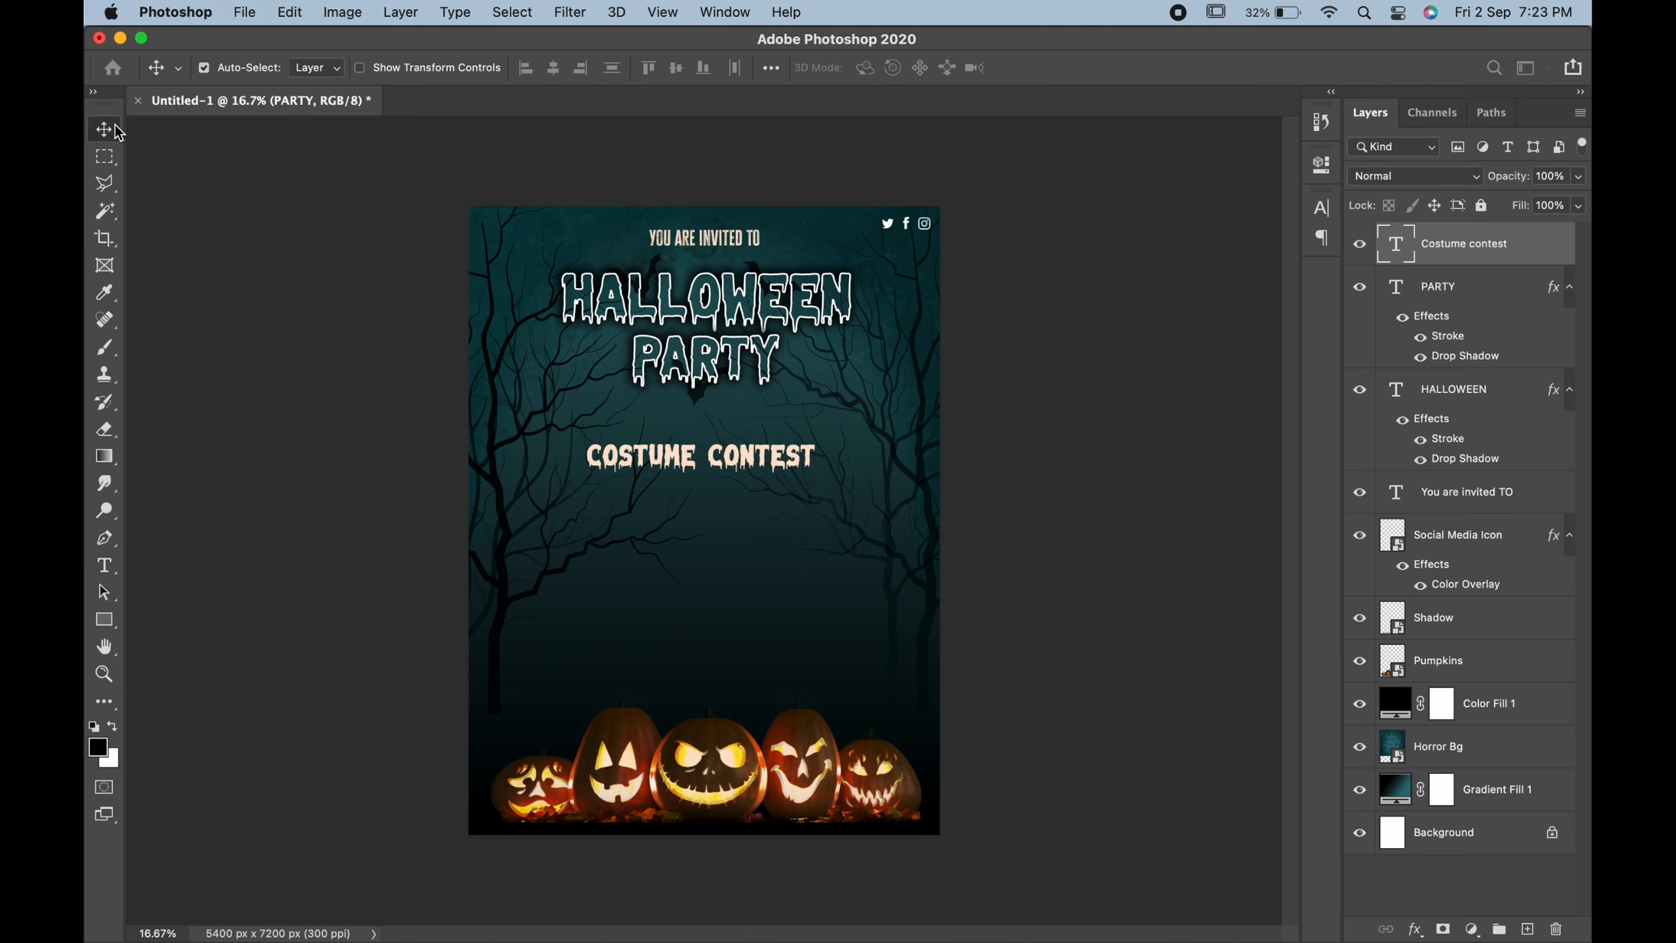
left_click(203, 67)
left_click(553, 67)
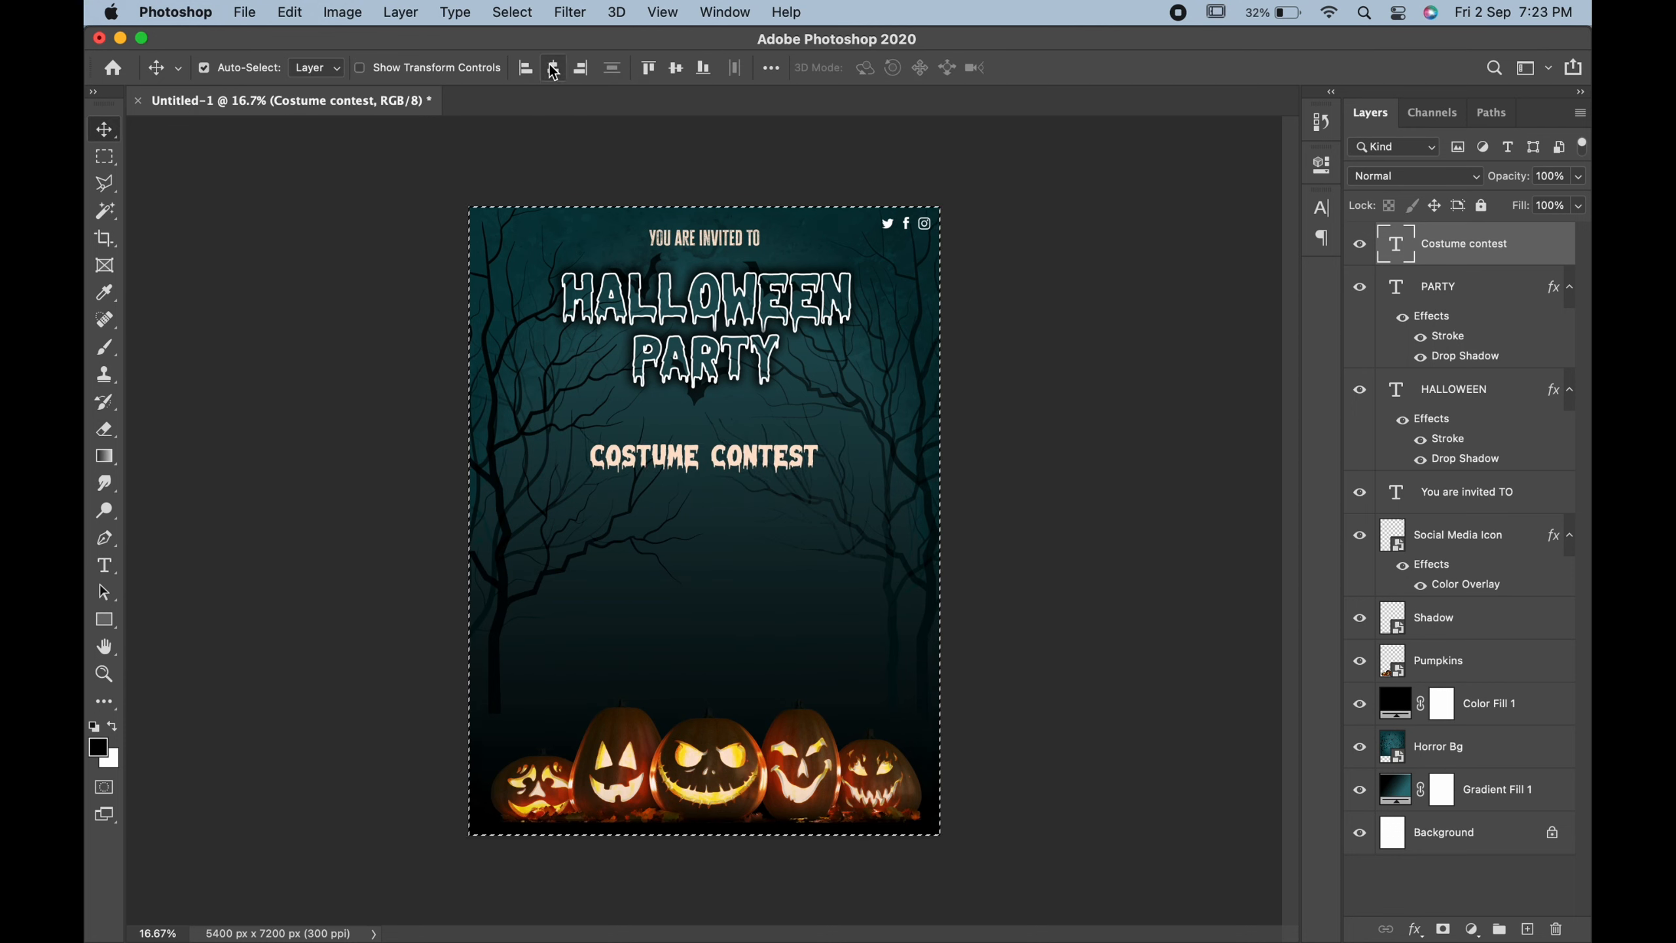
Recolor the "COSTUME CONTEST" text orange (#ff8a00) and nudge it slightly upward.
double_click(680, 455)
key("super+h")
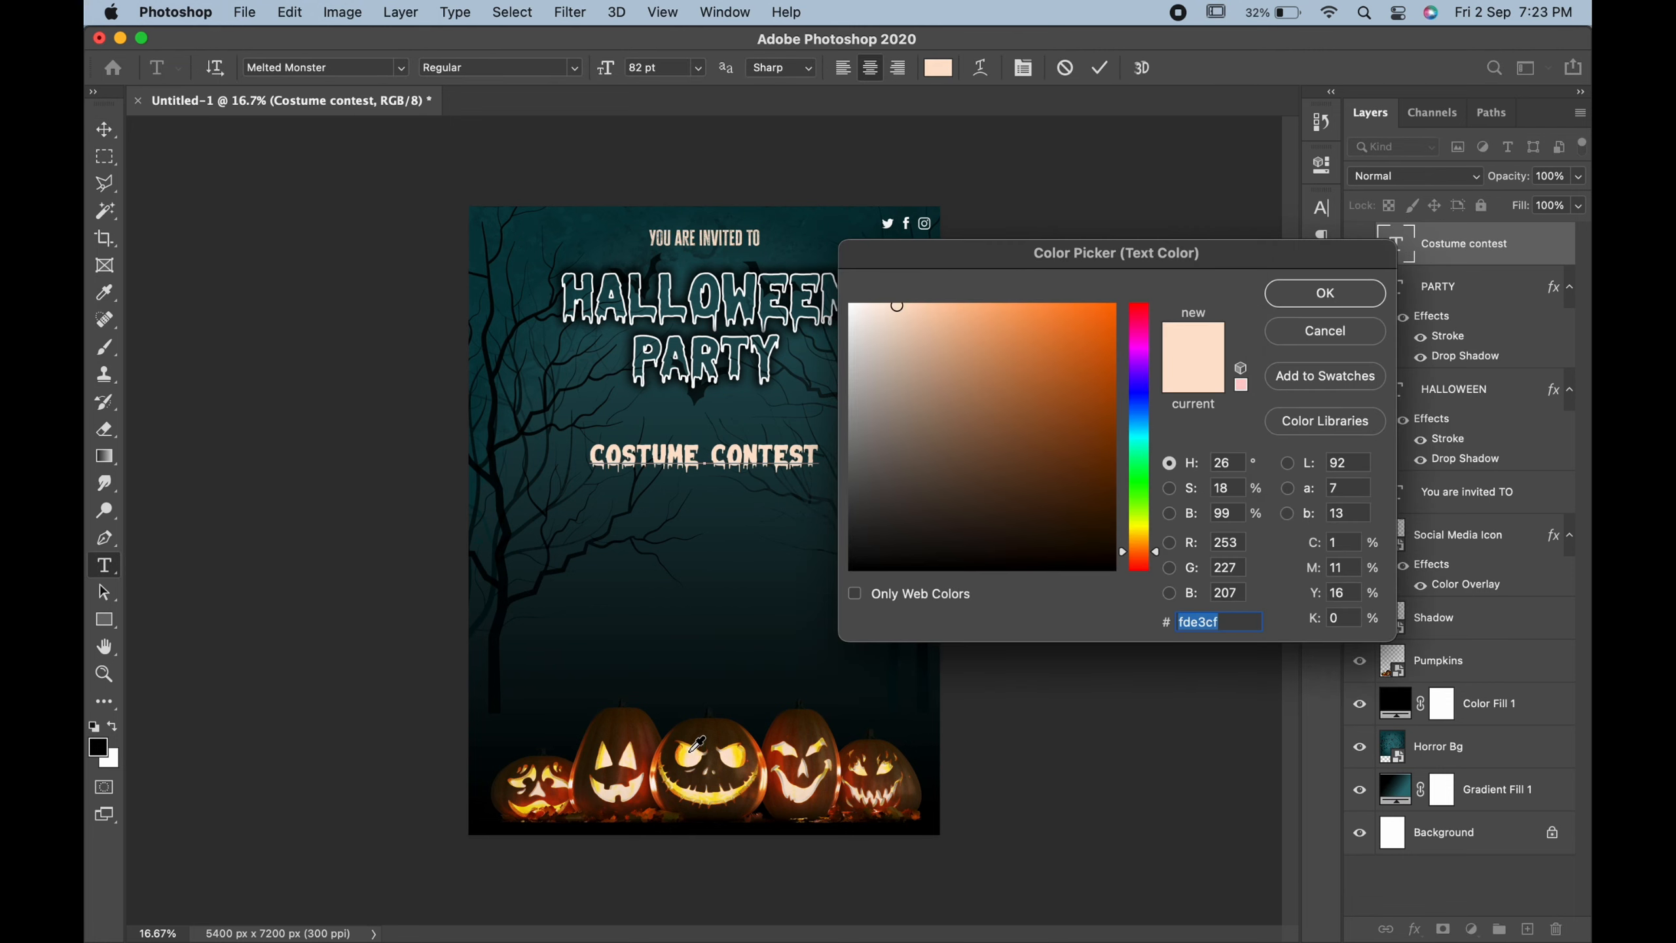
left_click(691, 755)
left_click_drag(1088, 355, 1116, 304)
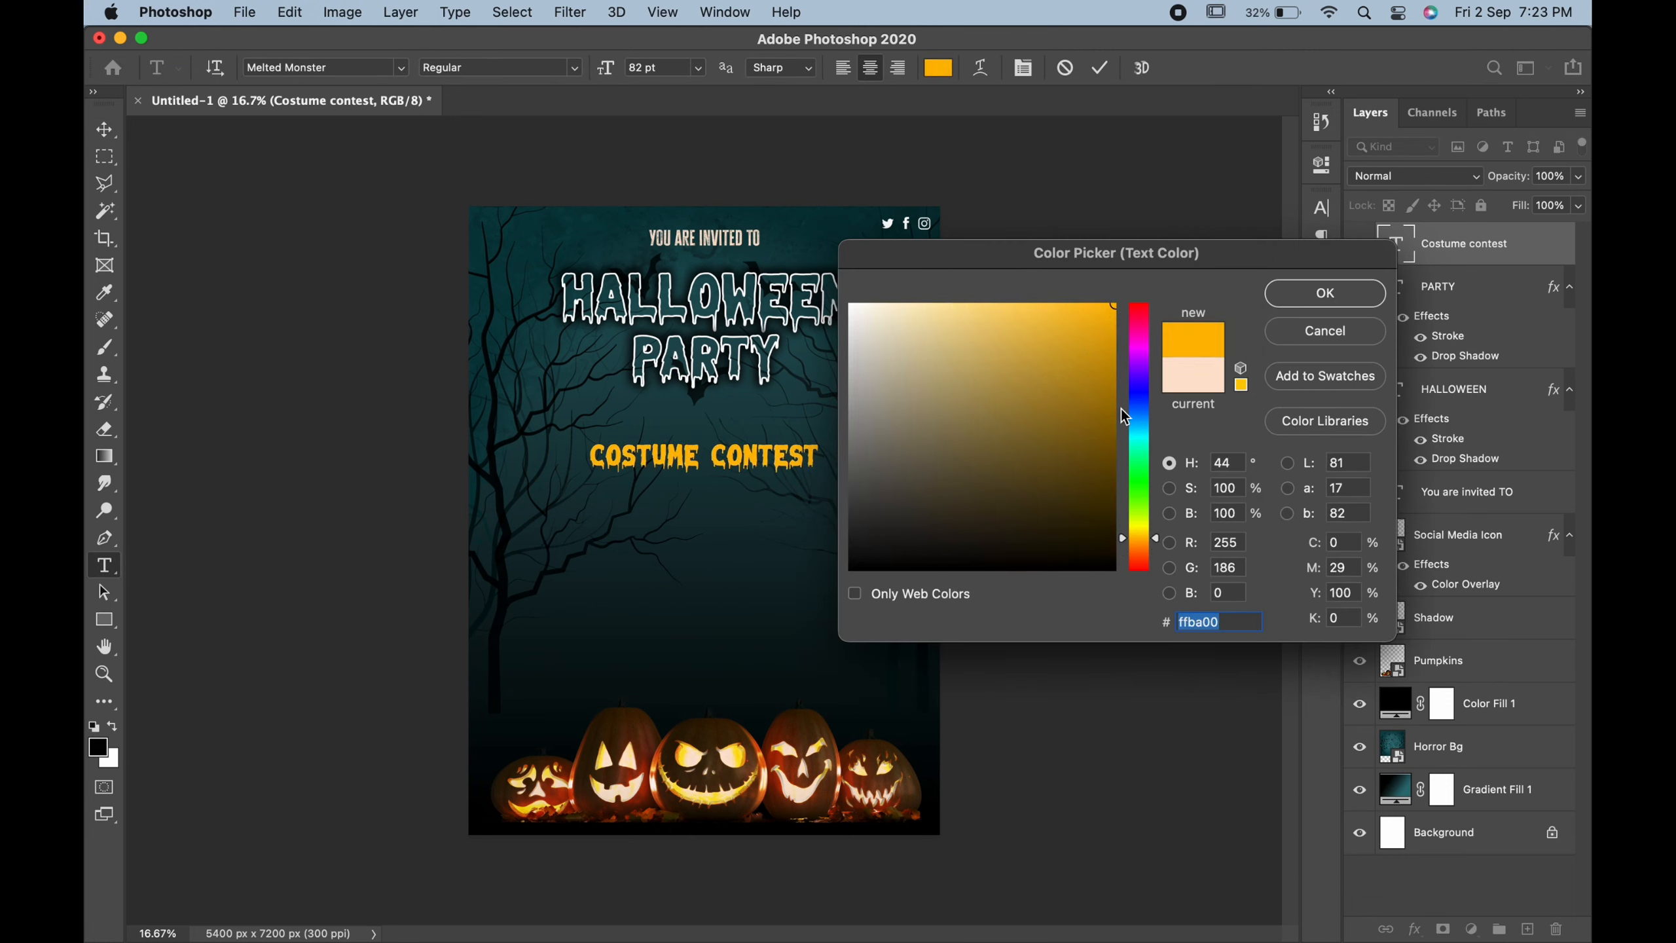
left_click_drag(1167, 545, 1157, 551)
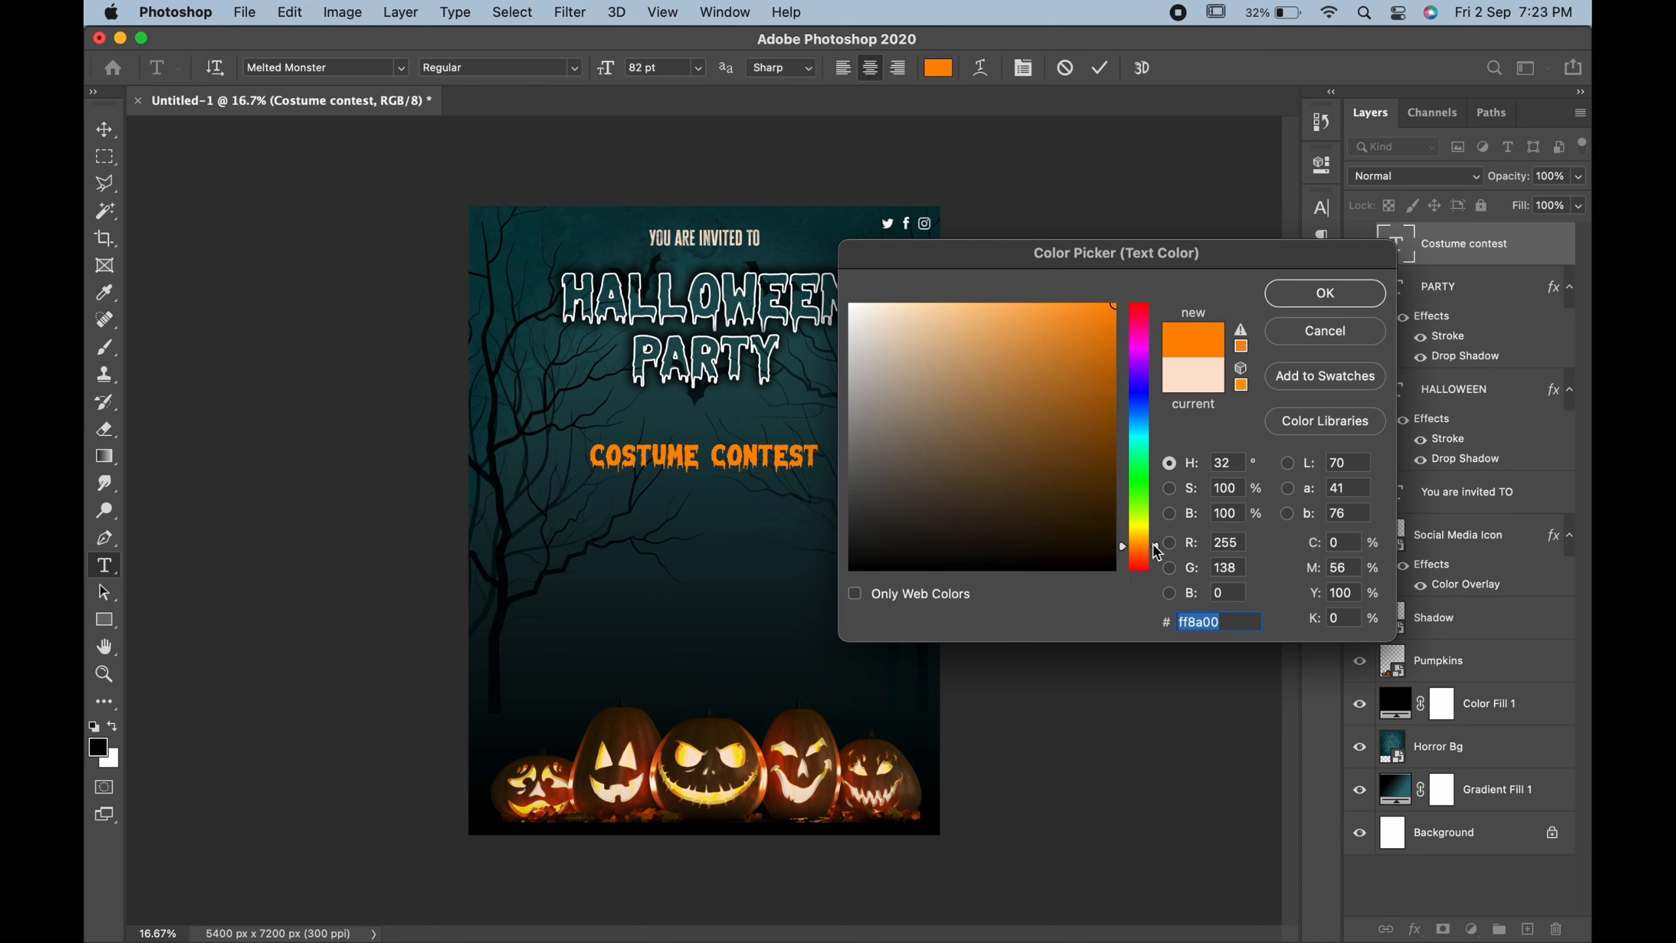
left_click(1325, 293)
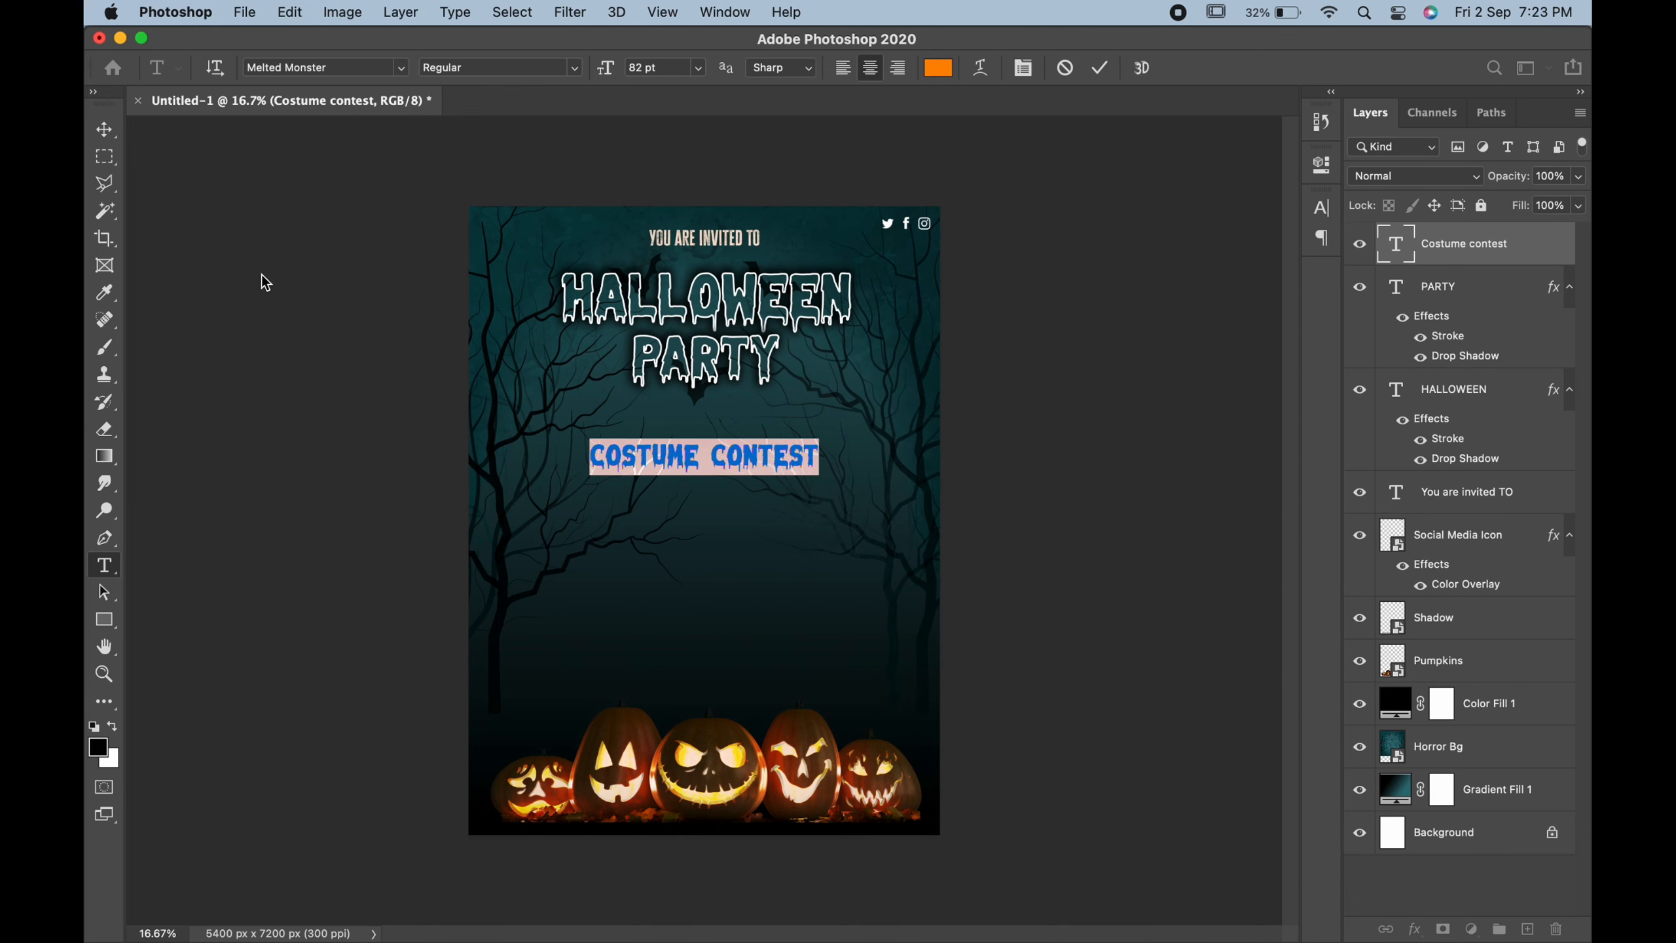
left_click(104, 129)
left_click_drag(668, 470, 671, 462)
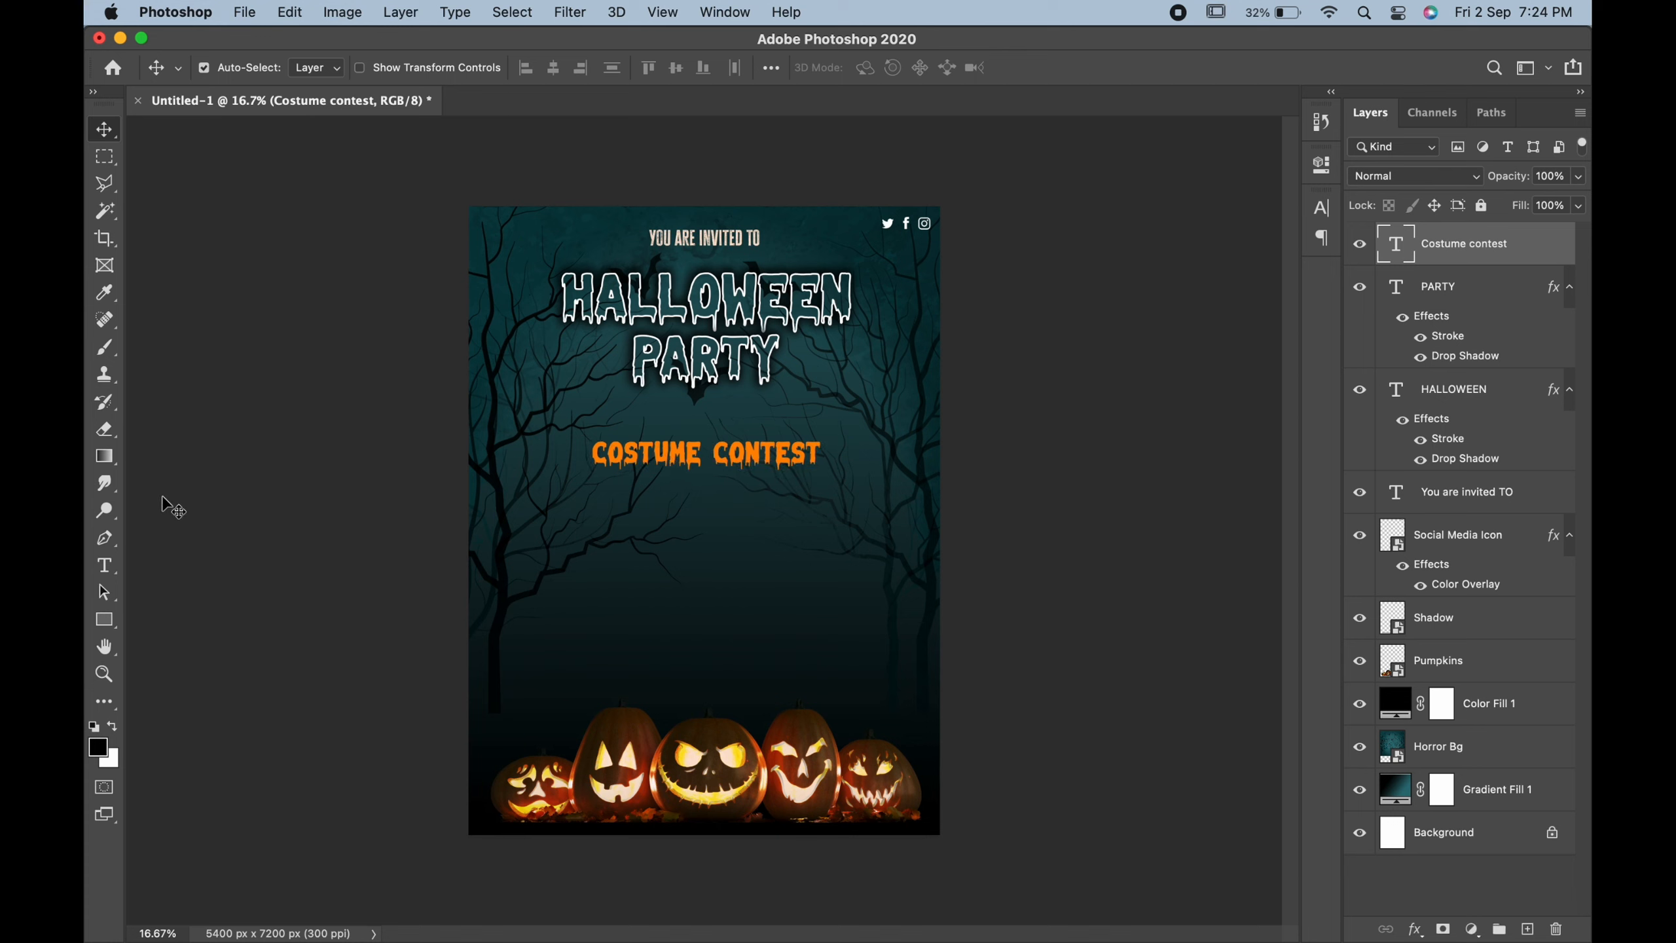
double_click(674, 461)
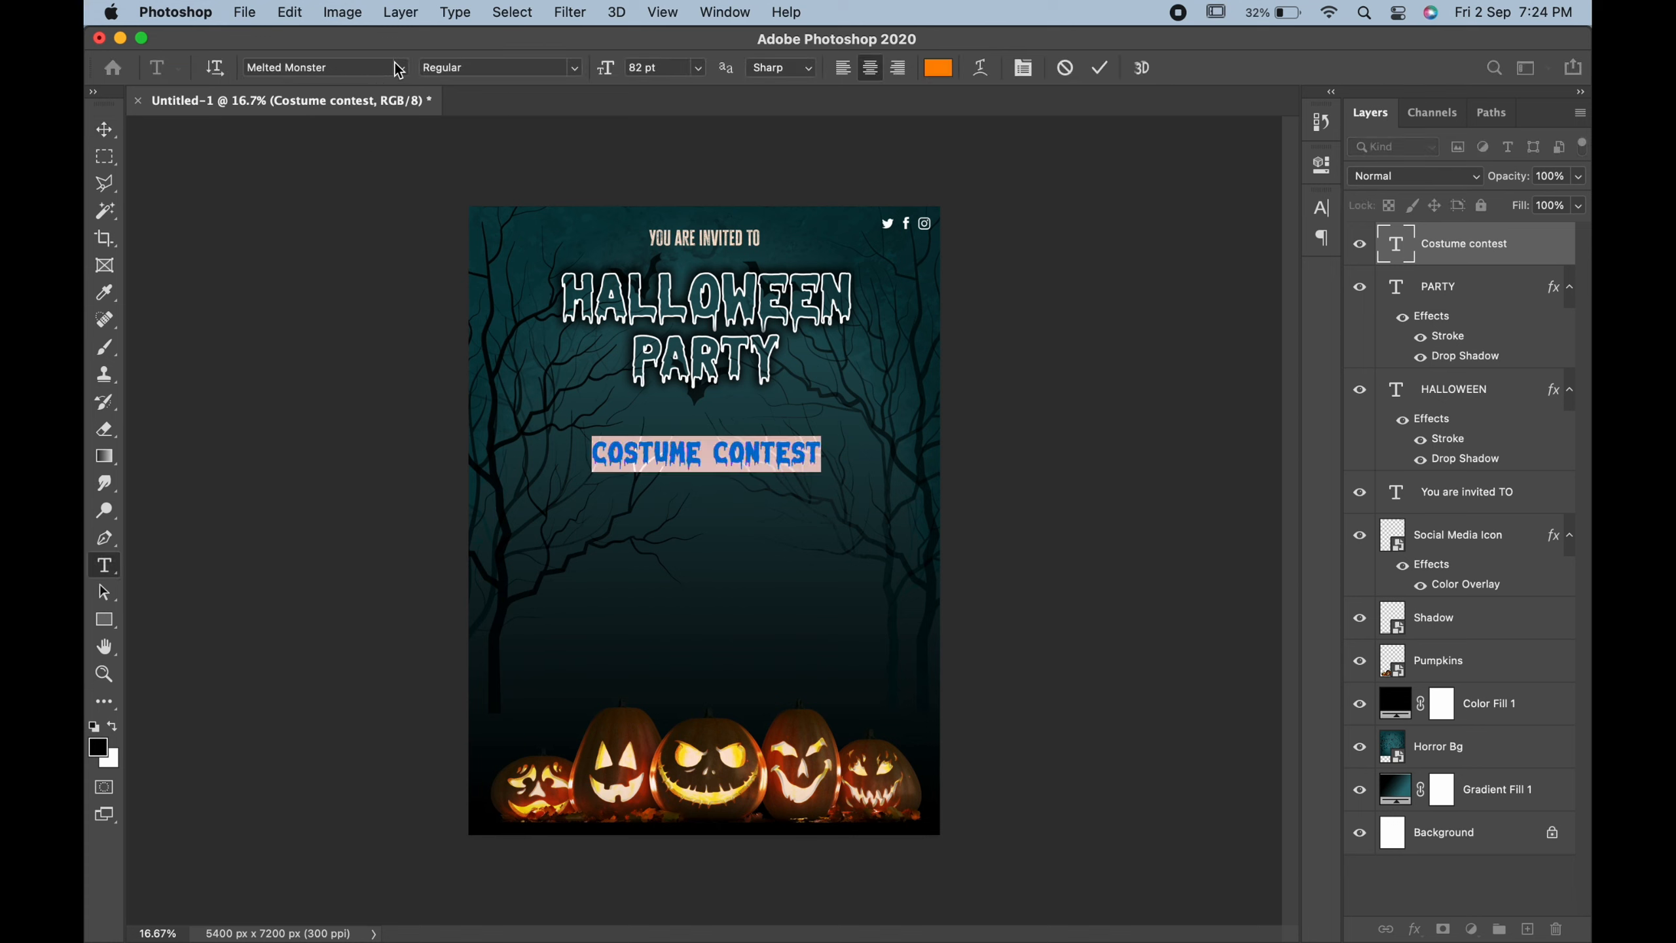
left_click(402, 69)
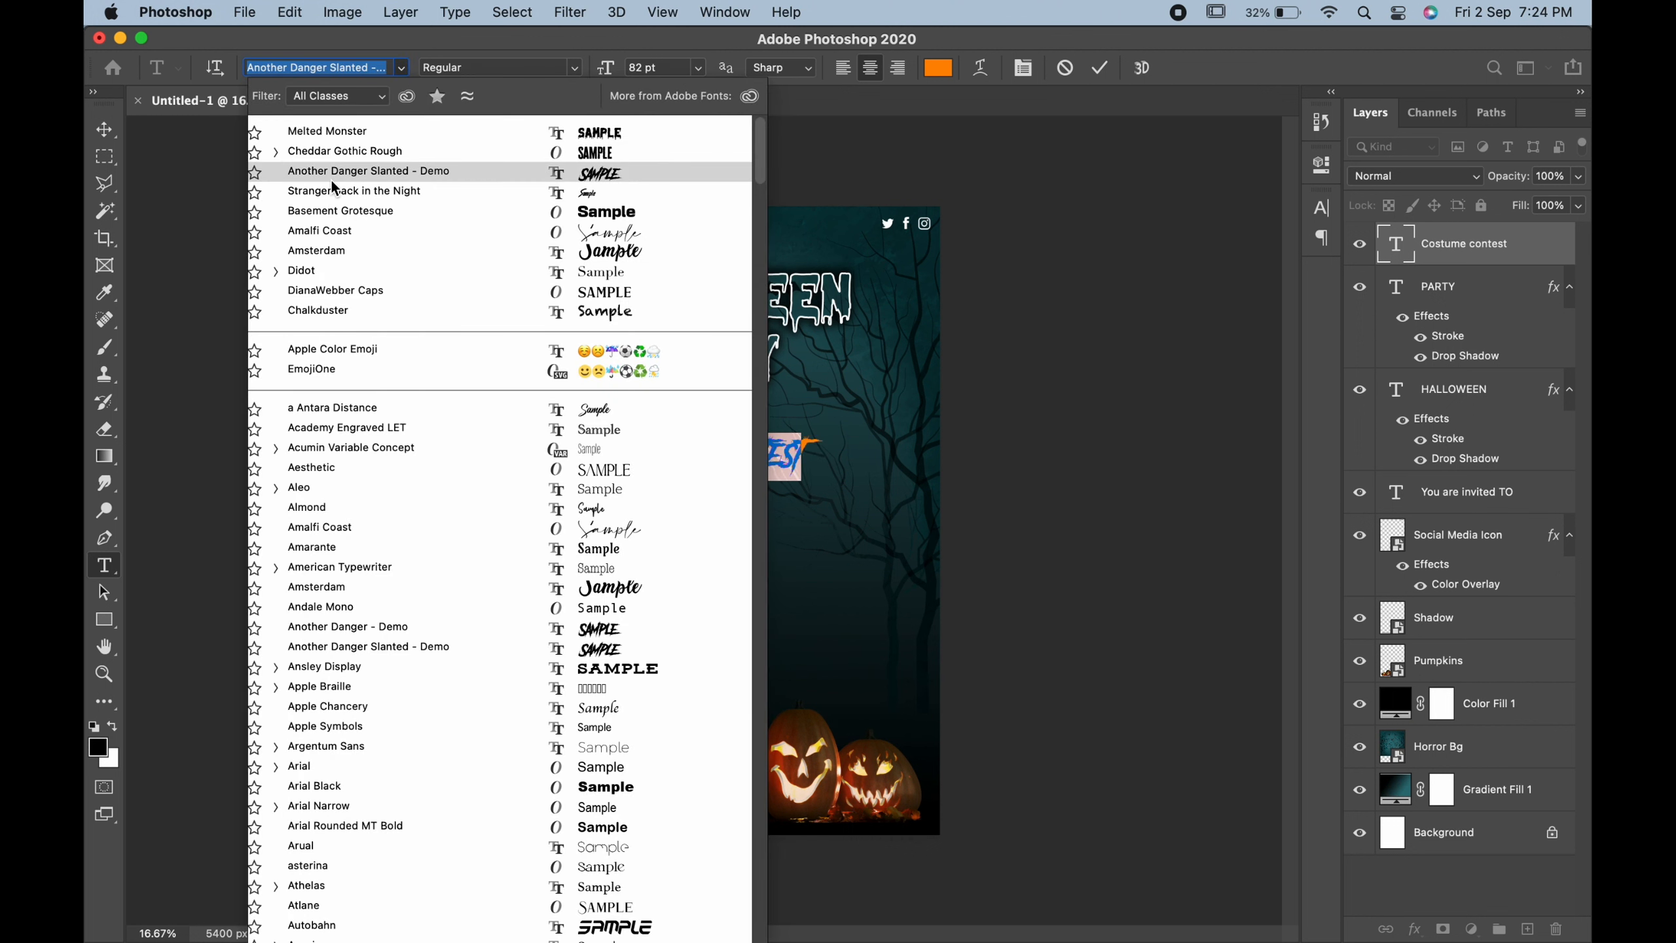
type("s")
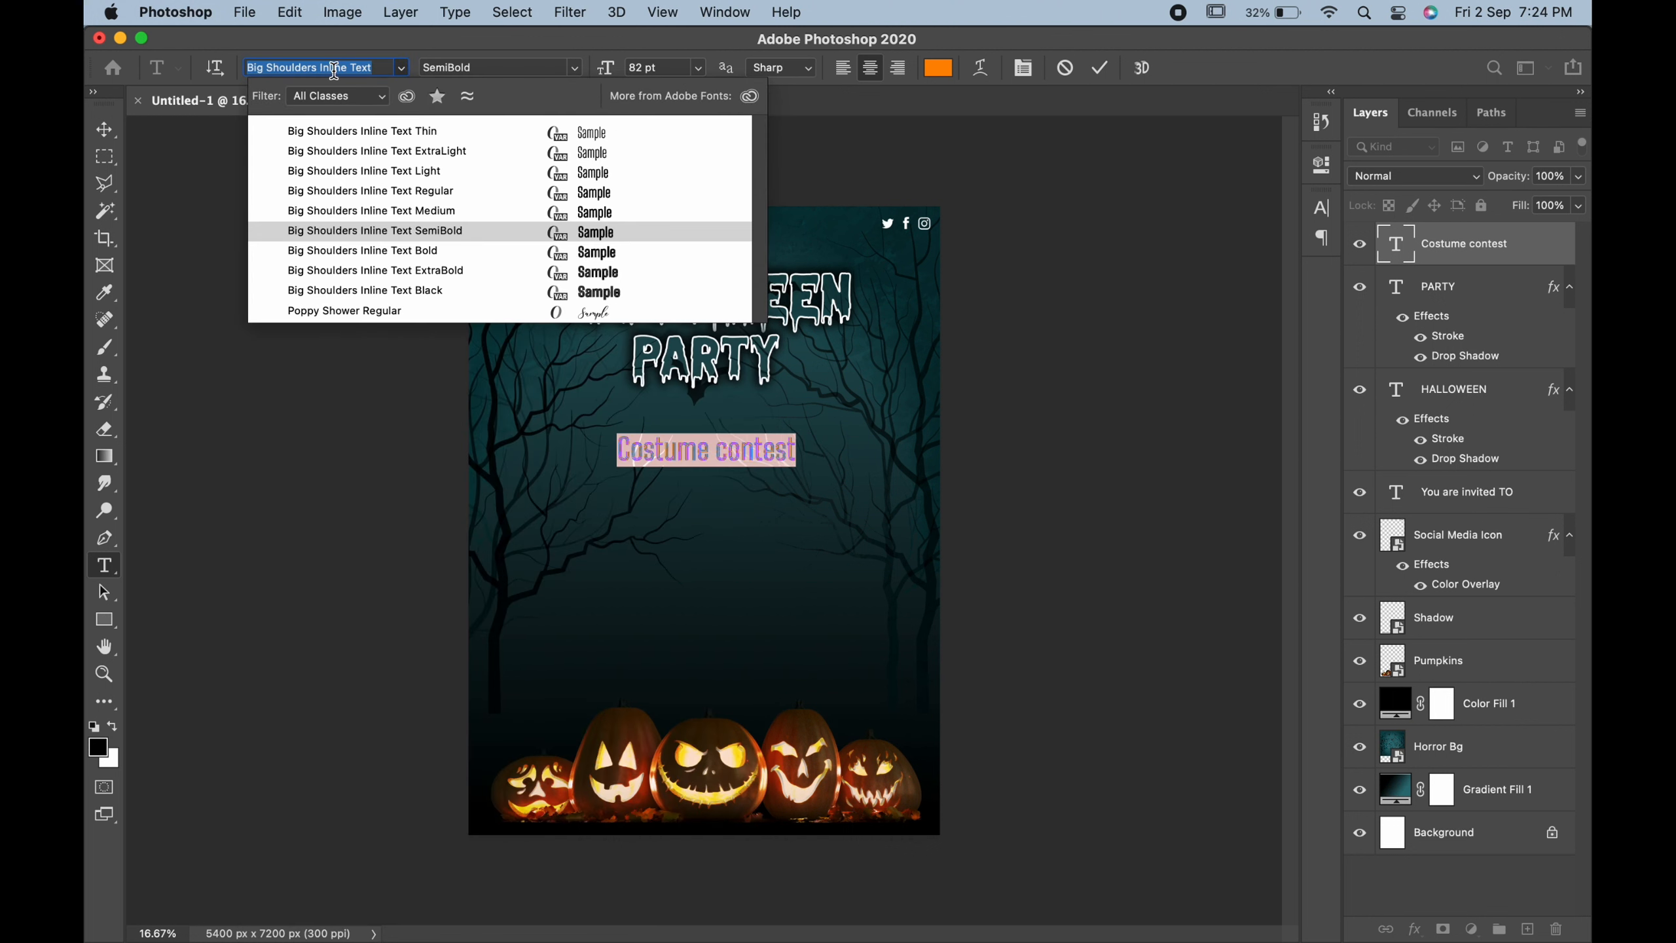
type("hol")
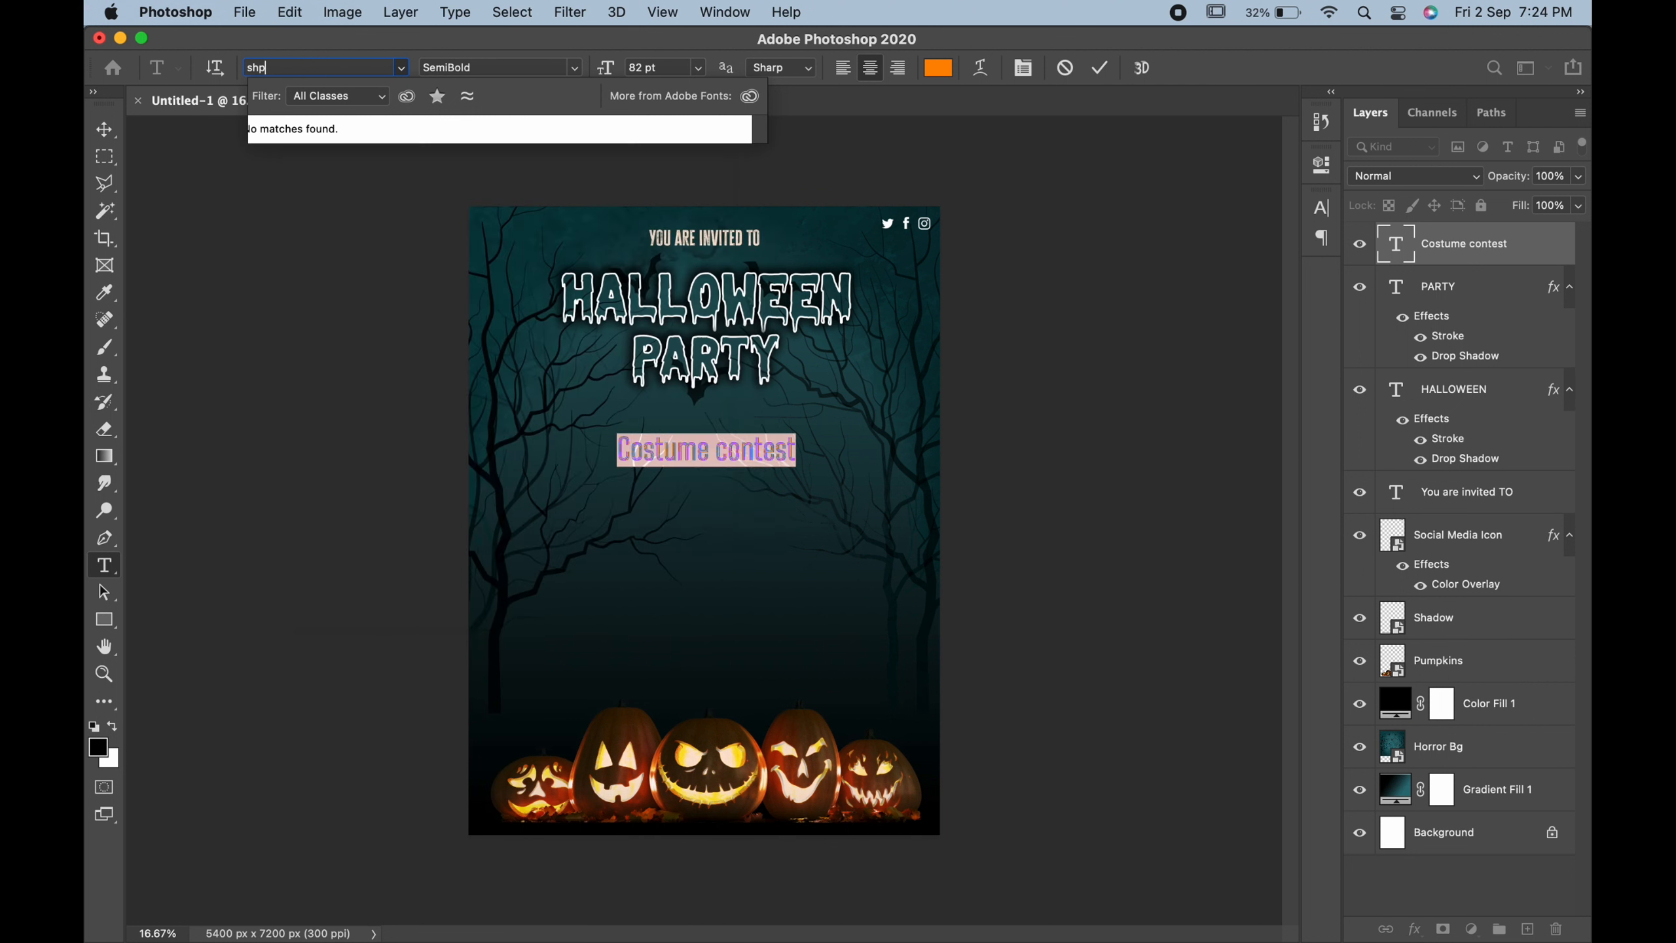
key("BackSpace")
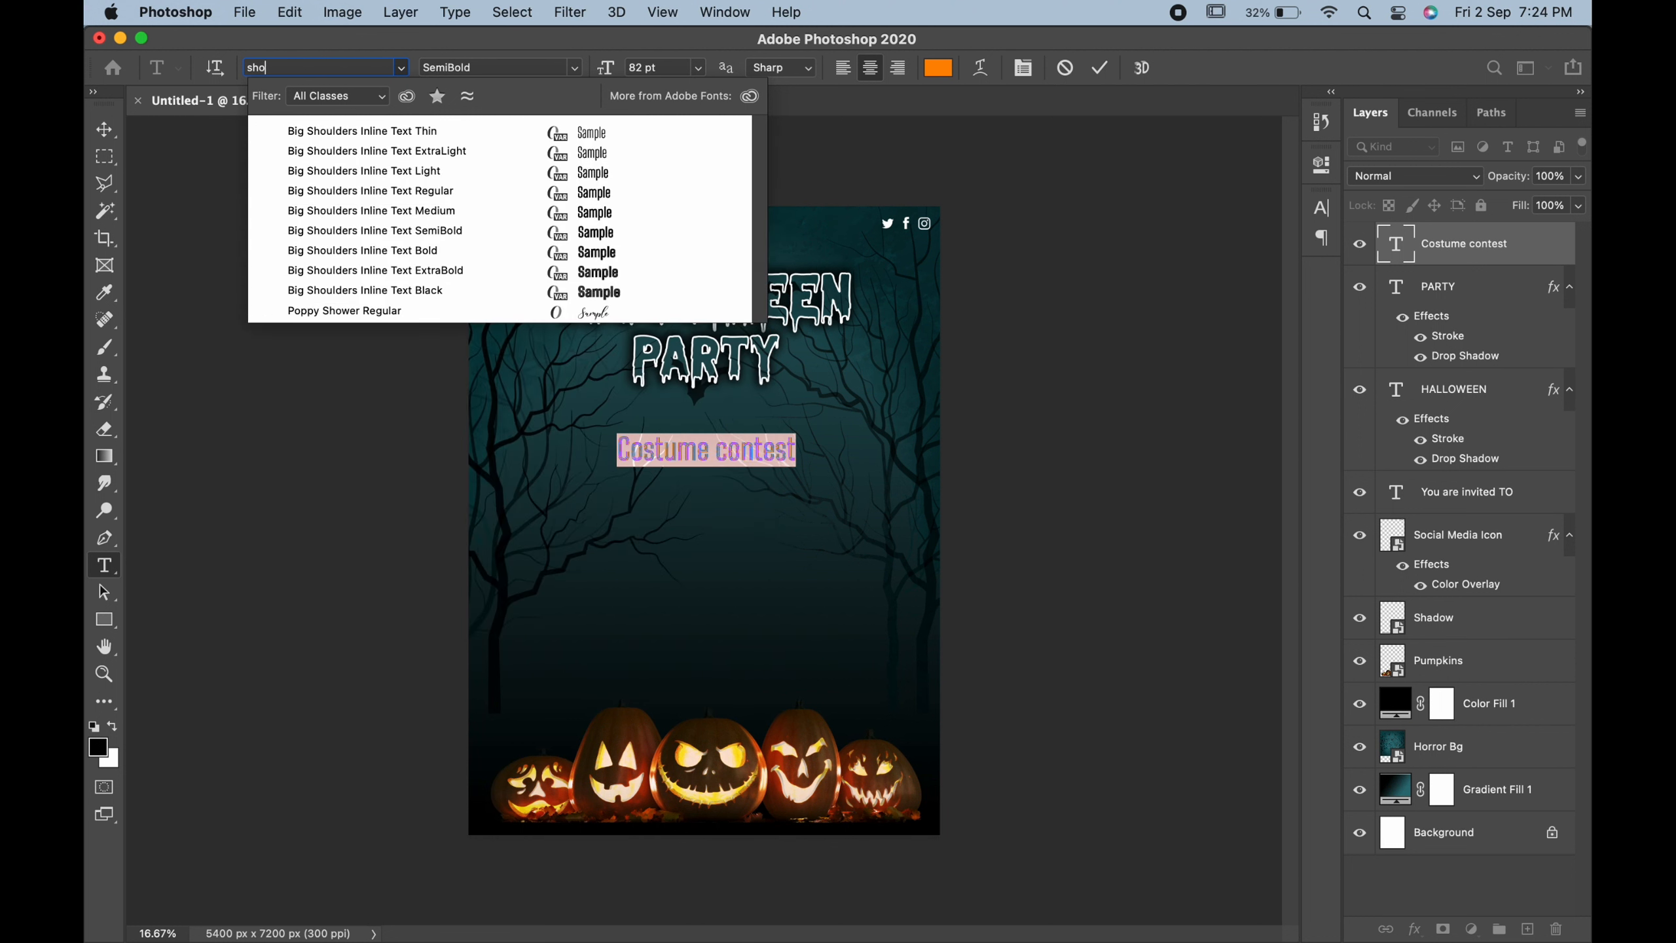
key("BackSpace")
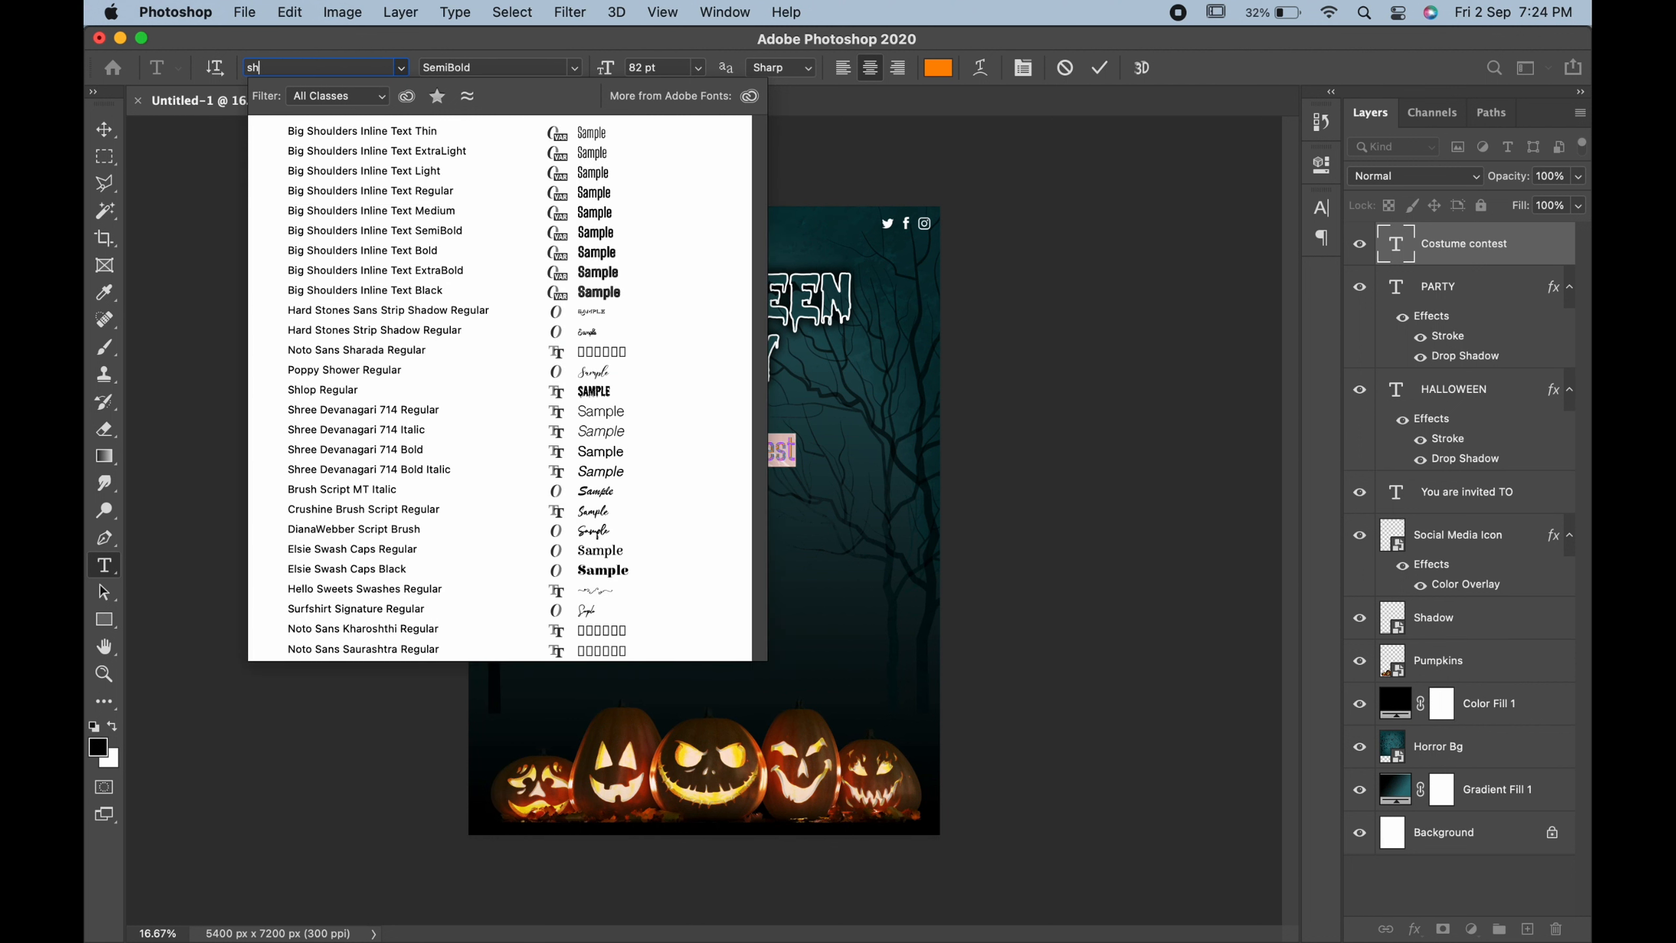
type("l")
left_click(356, 131)
key("super+Return")
key("v")
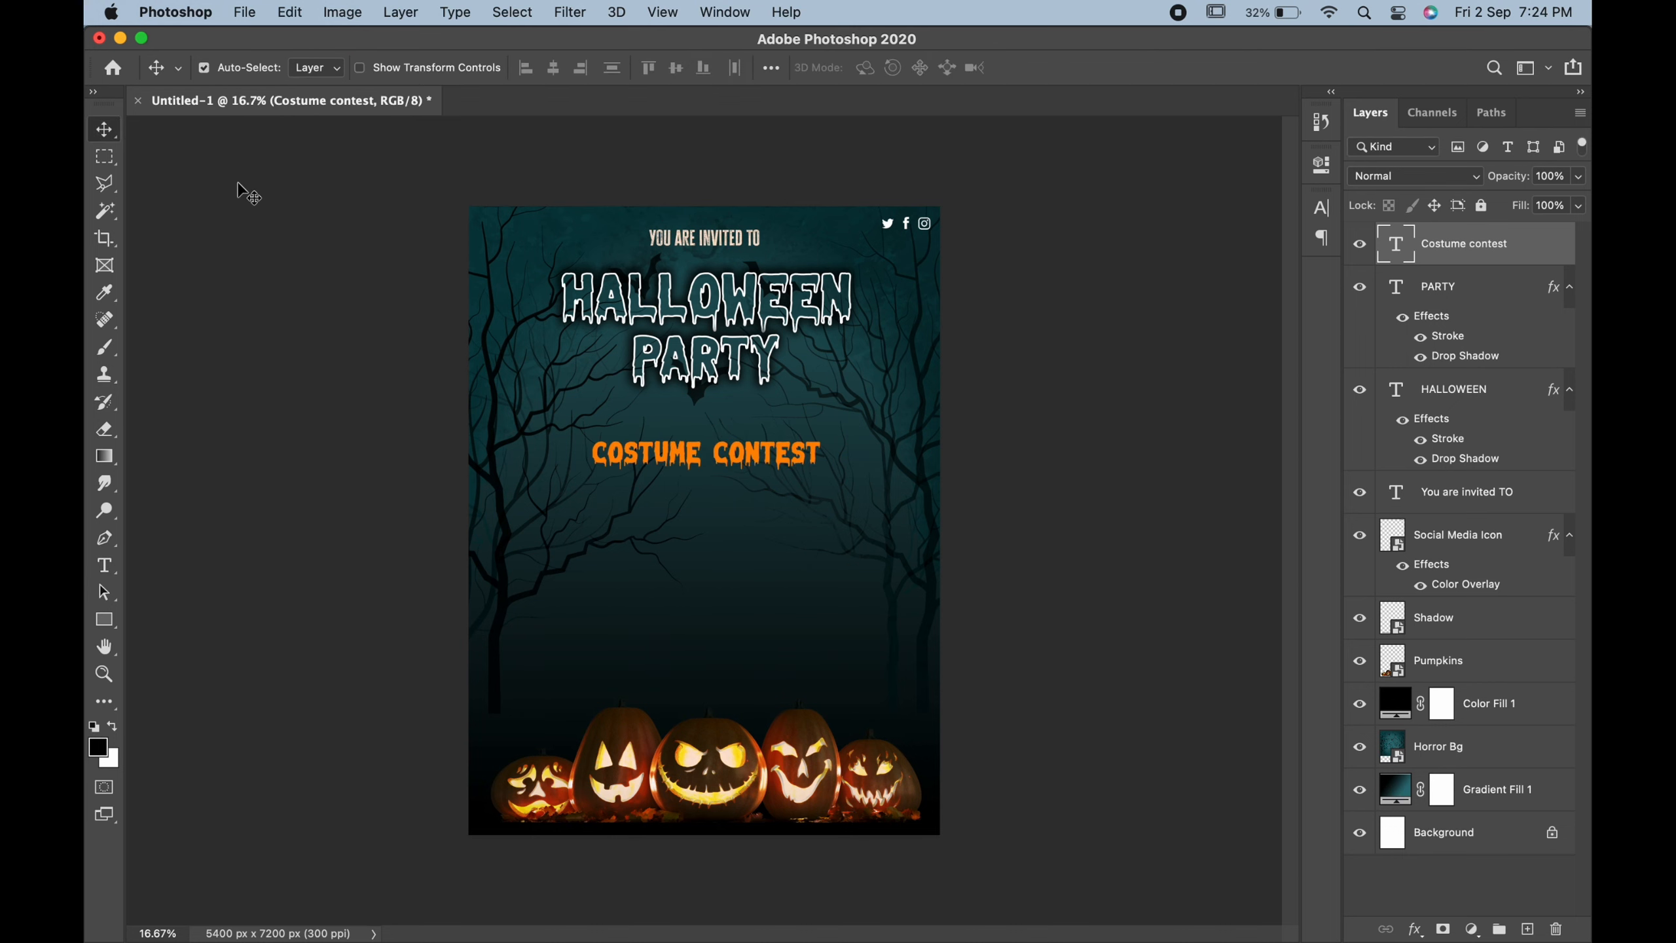
Change the "COSTUME CONTEST" font to Shlop Regular and move the text up slightly, aligned with the title's center.
double_click(668, 465)
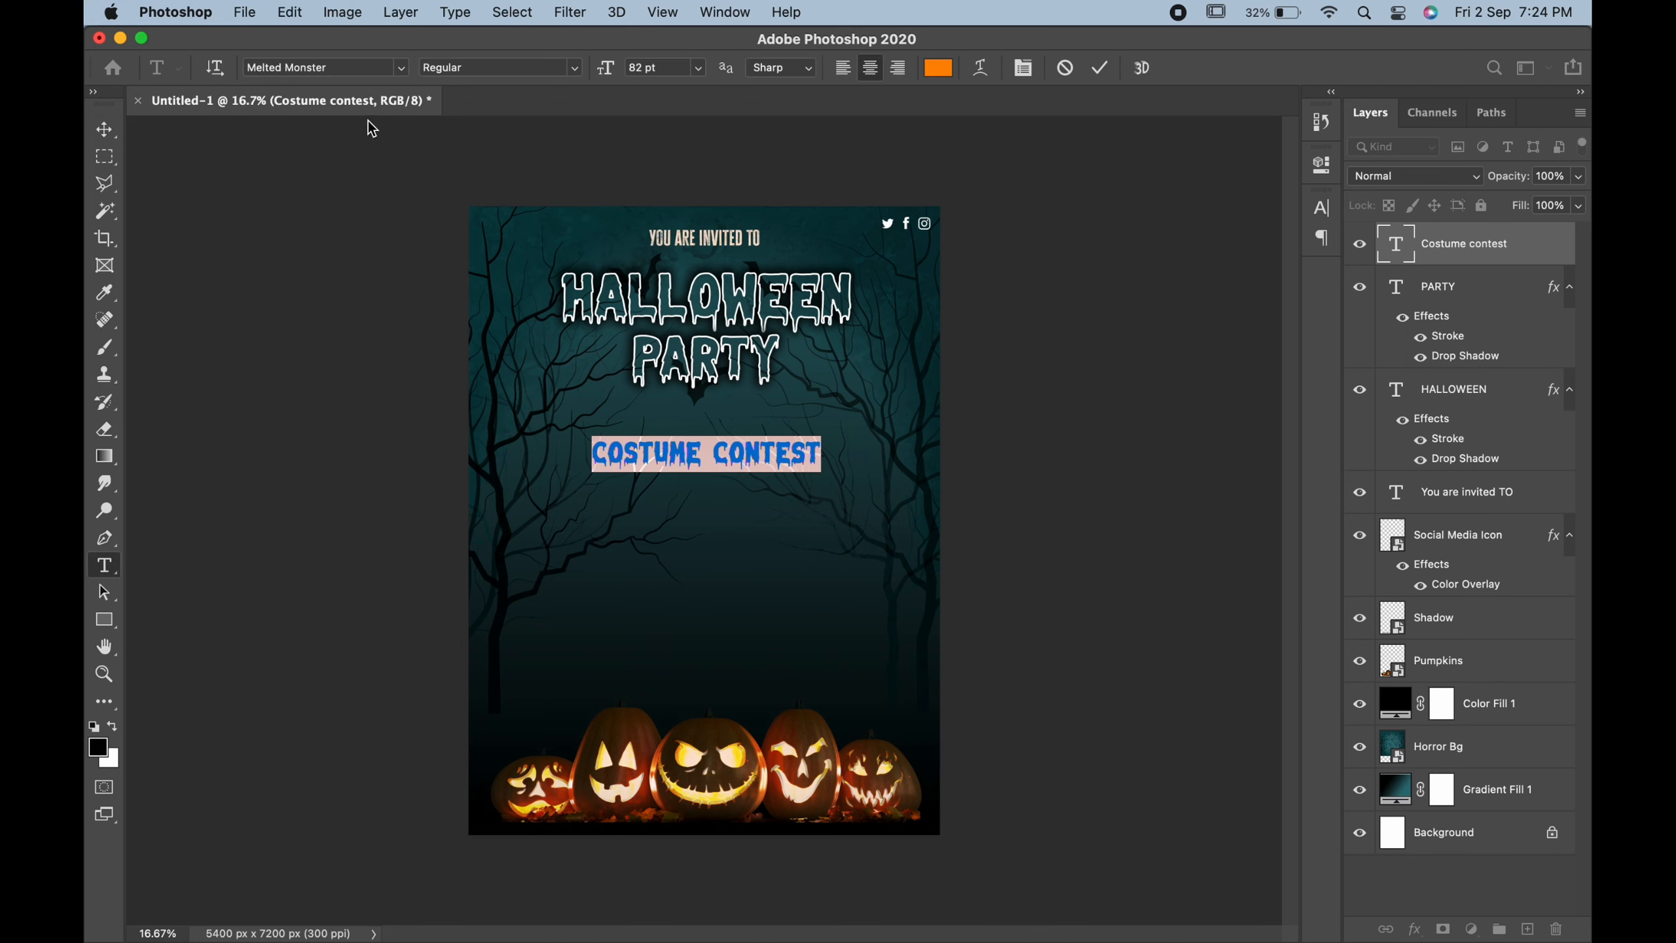
left_click(356, 68)
type("sho")
key("BackSpace")
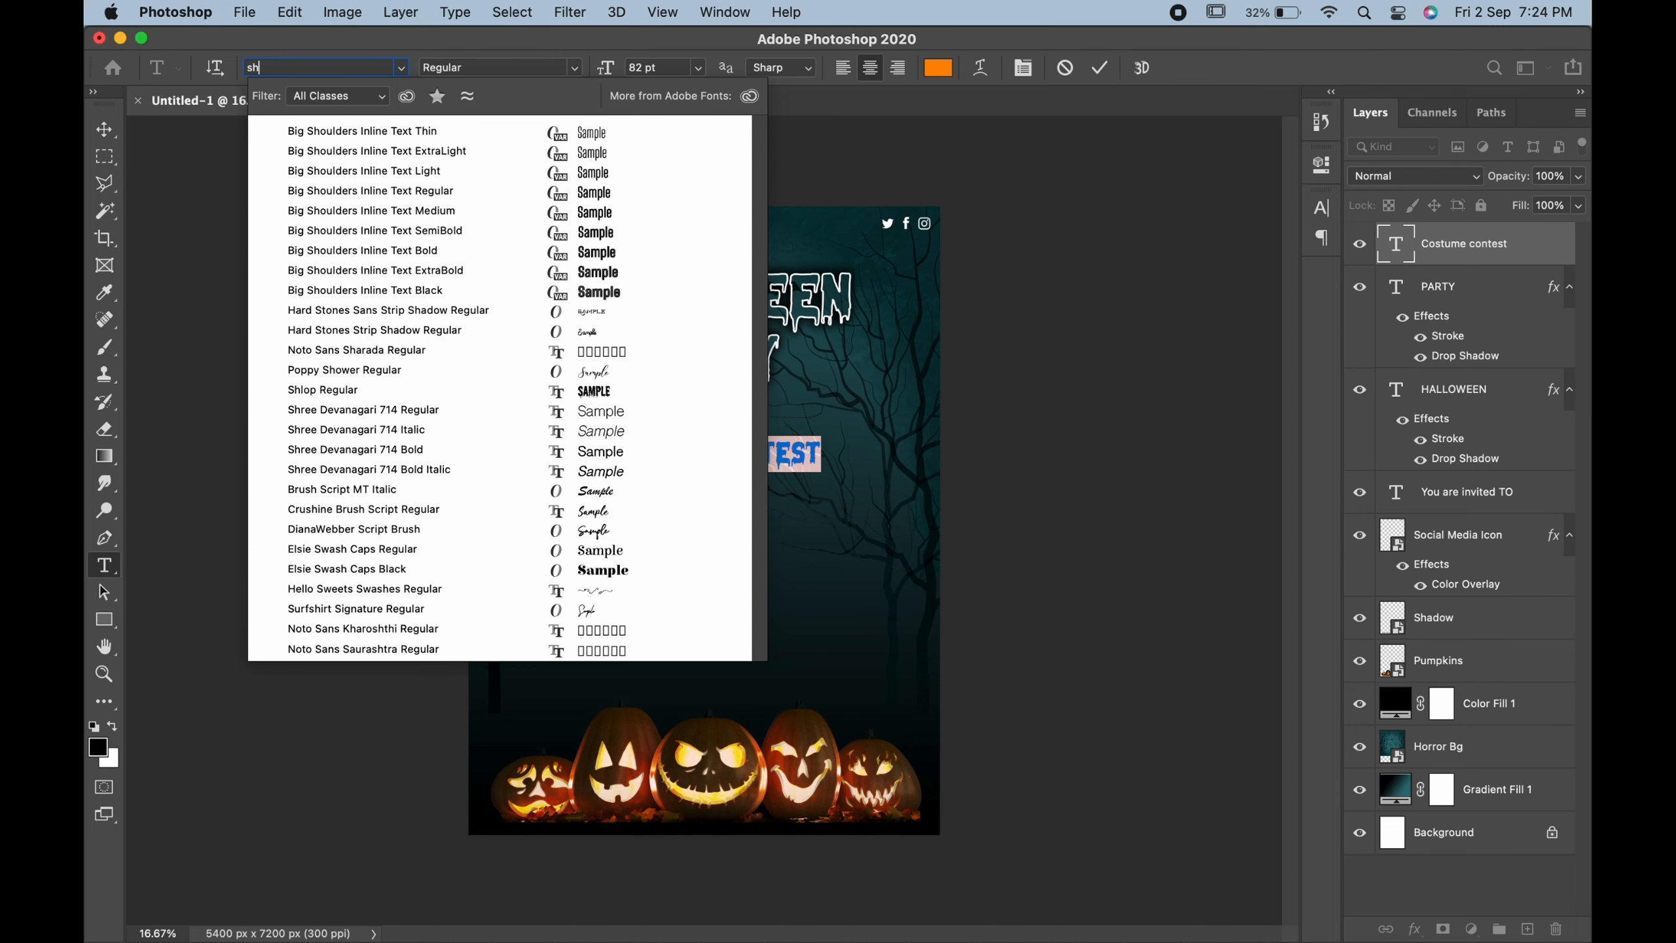
type("lo")
key("Down")
key("Return")
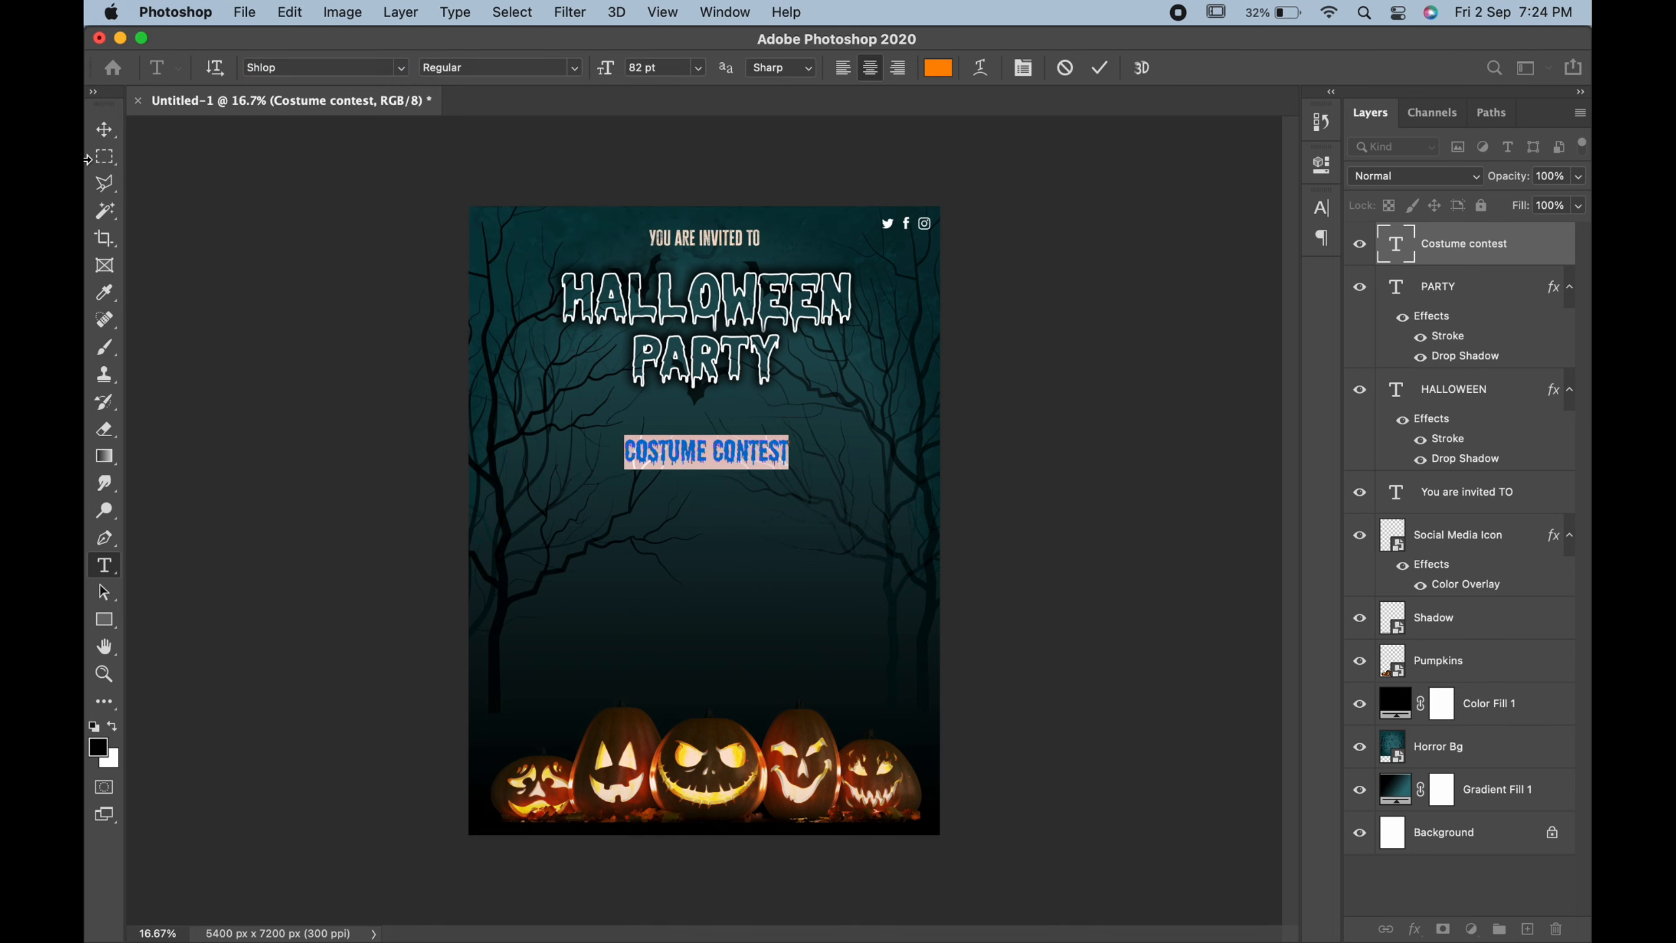
left_click(105, 130)
left_click_drag(756, 452, 759, 444)
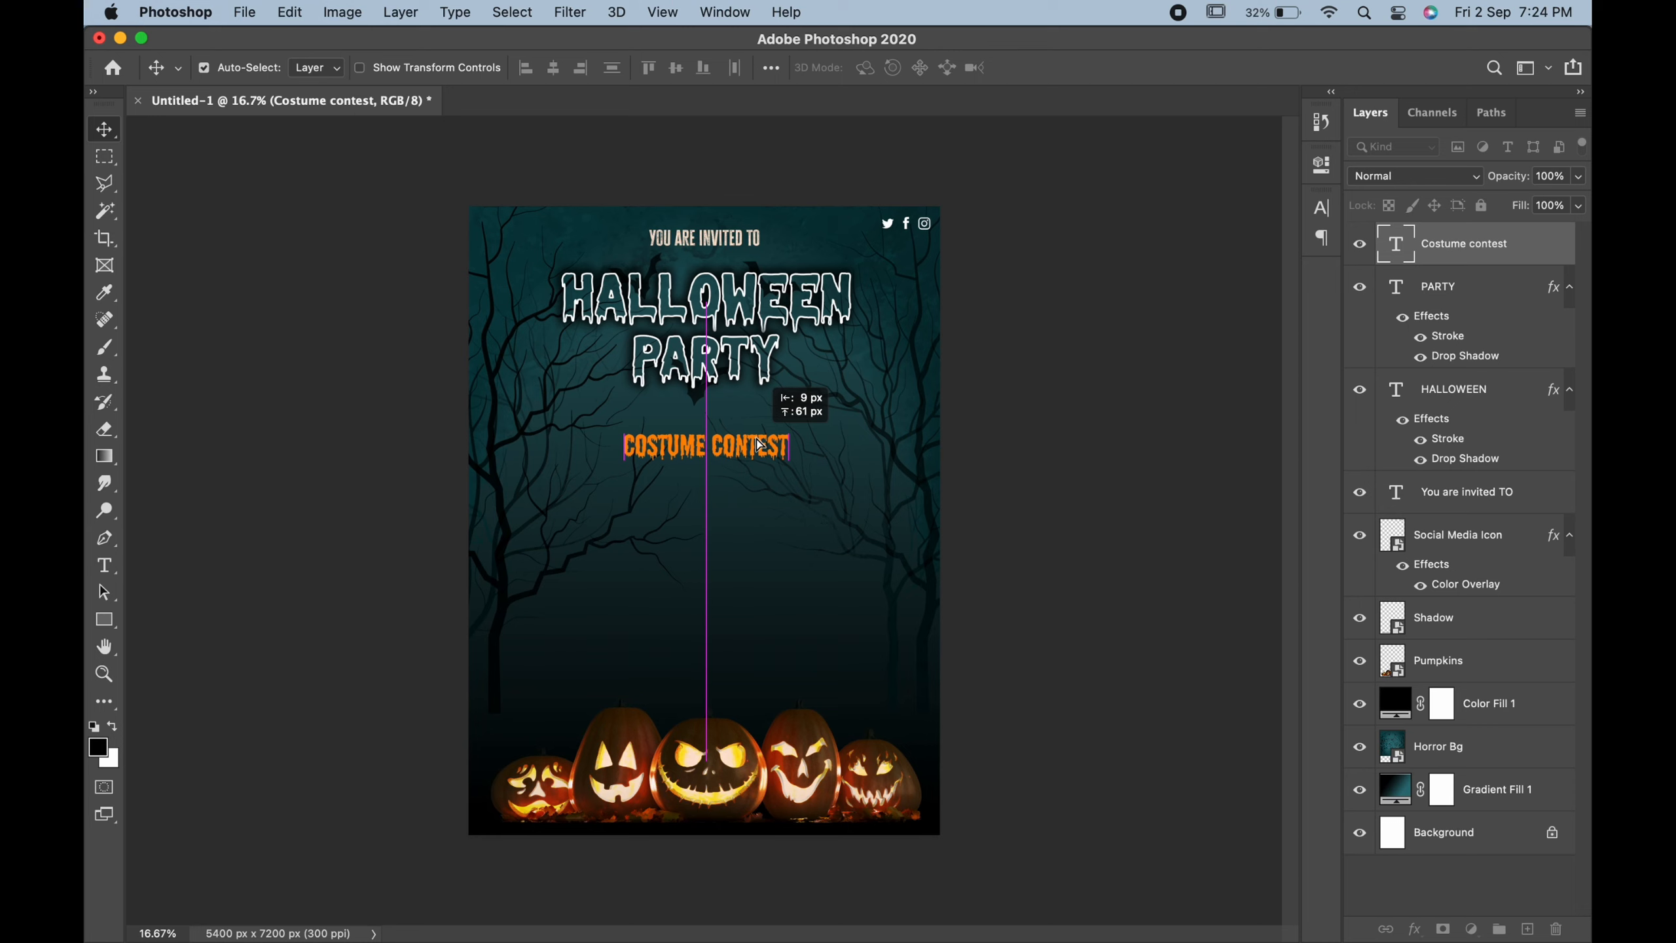
left_click_drag(759, 444, 759, 444)
Add a text layer reading "MONDAY, 5TH OCTOBER" and place it just below "COSTUME CONTEST".
left_click(104, 565)
left_click(576, 593)
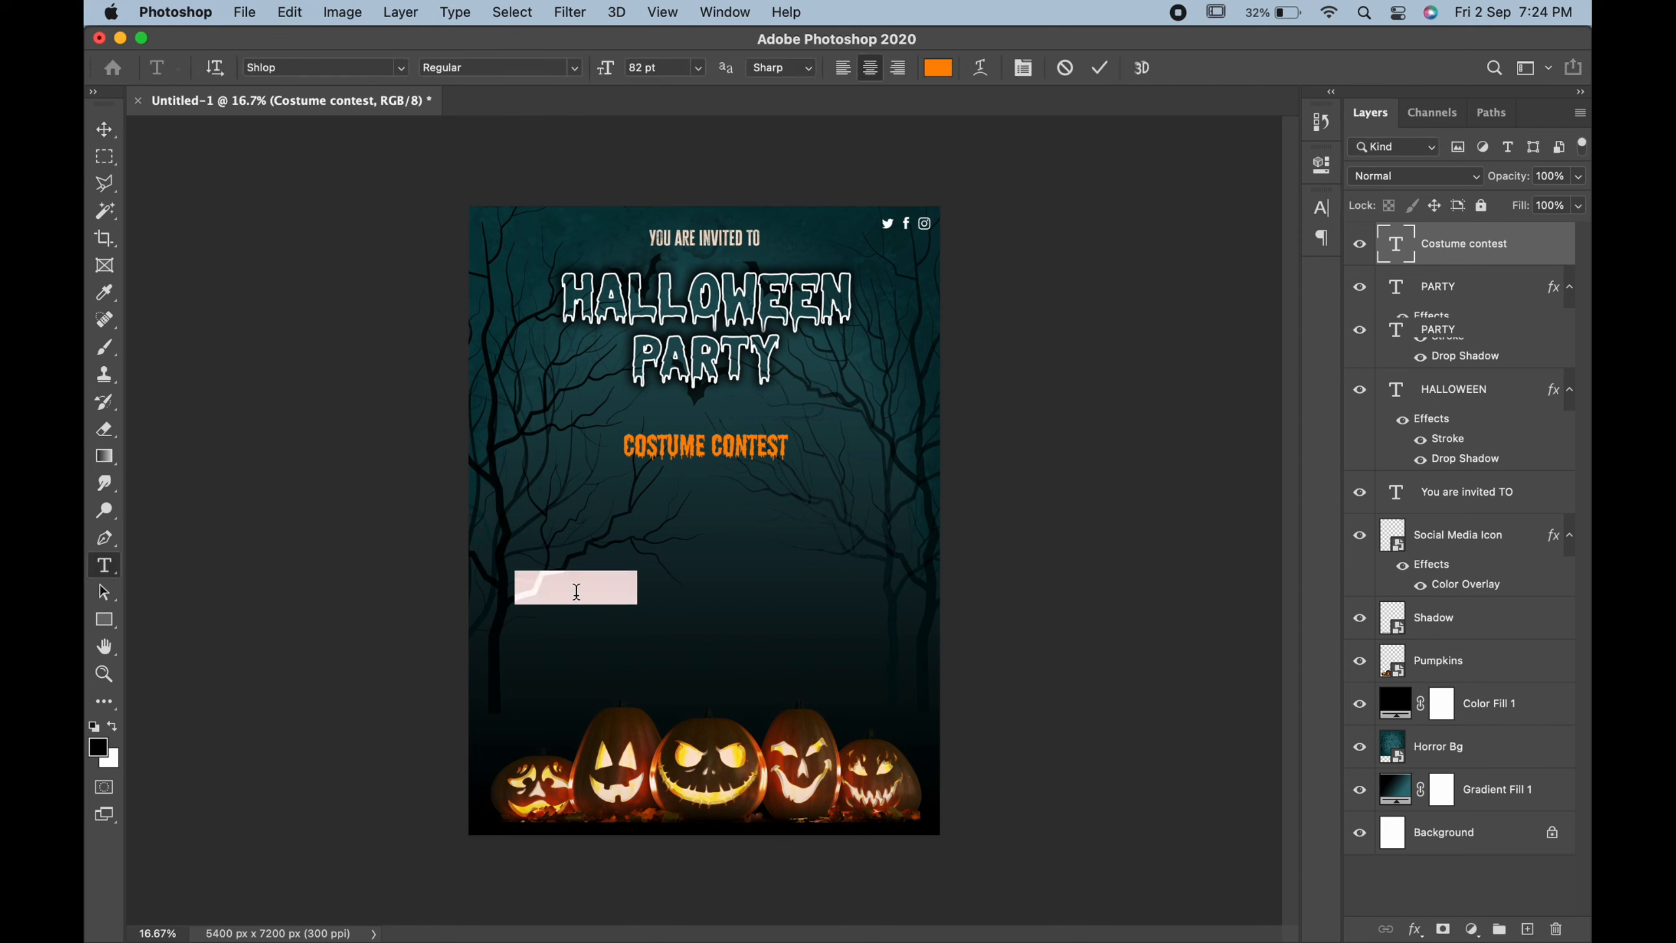
type("MONDAY,")
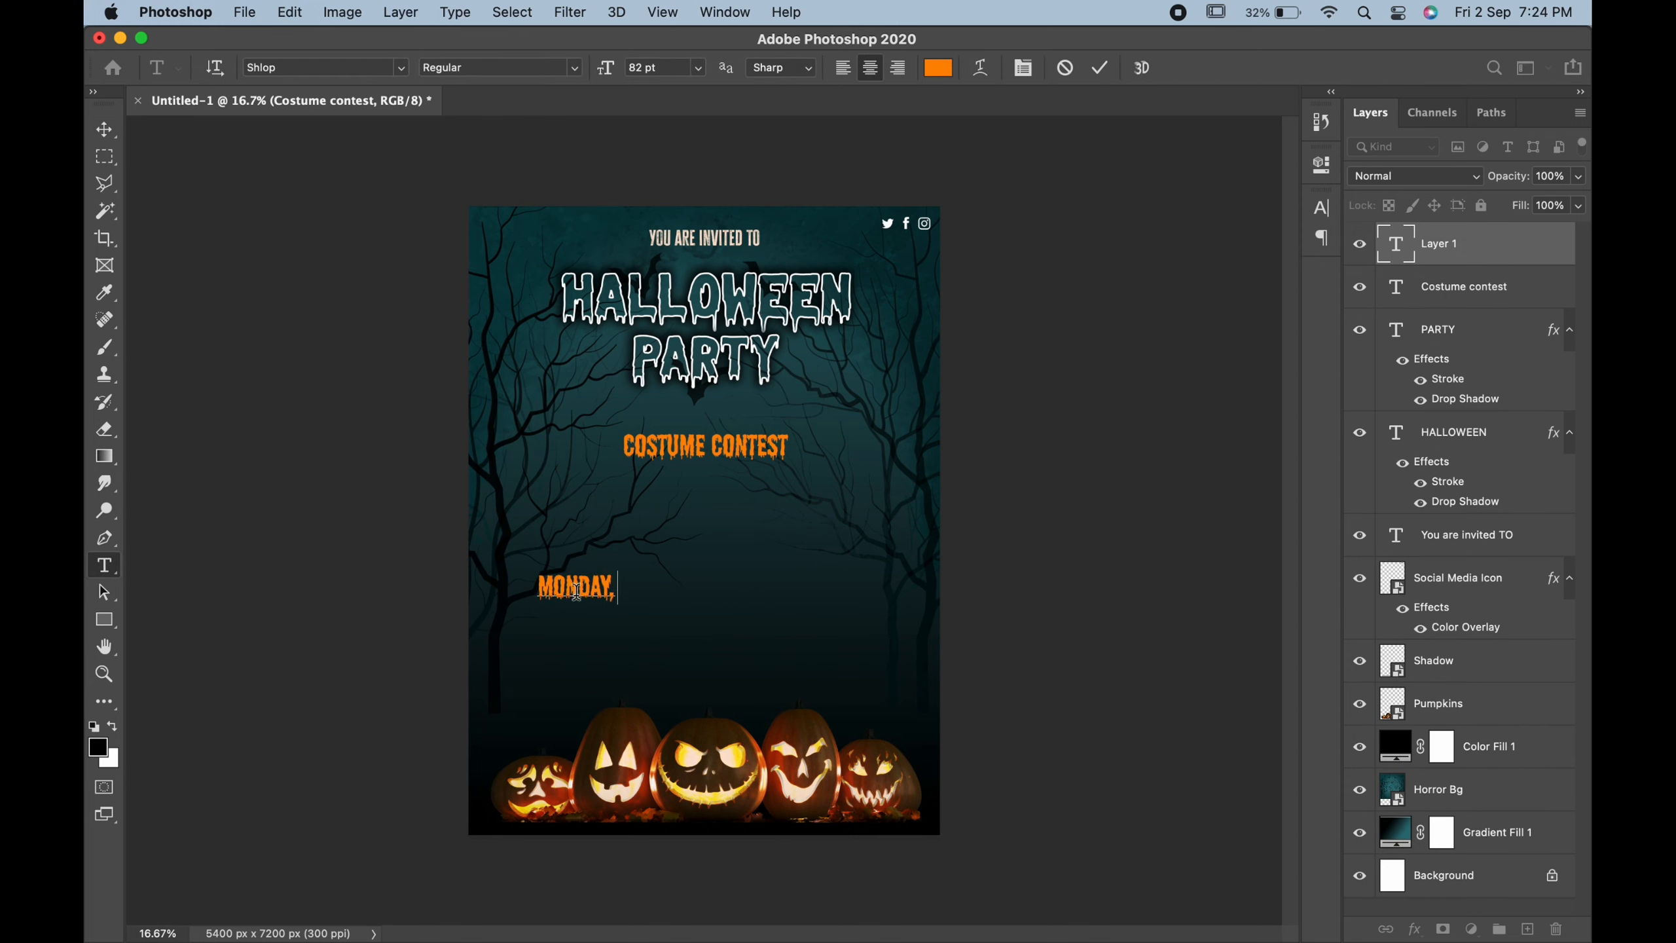
type(" 5TH O")
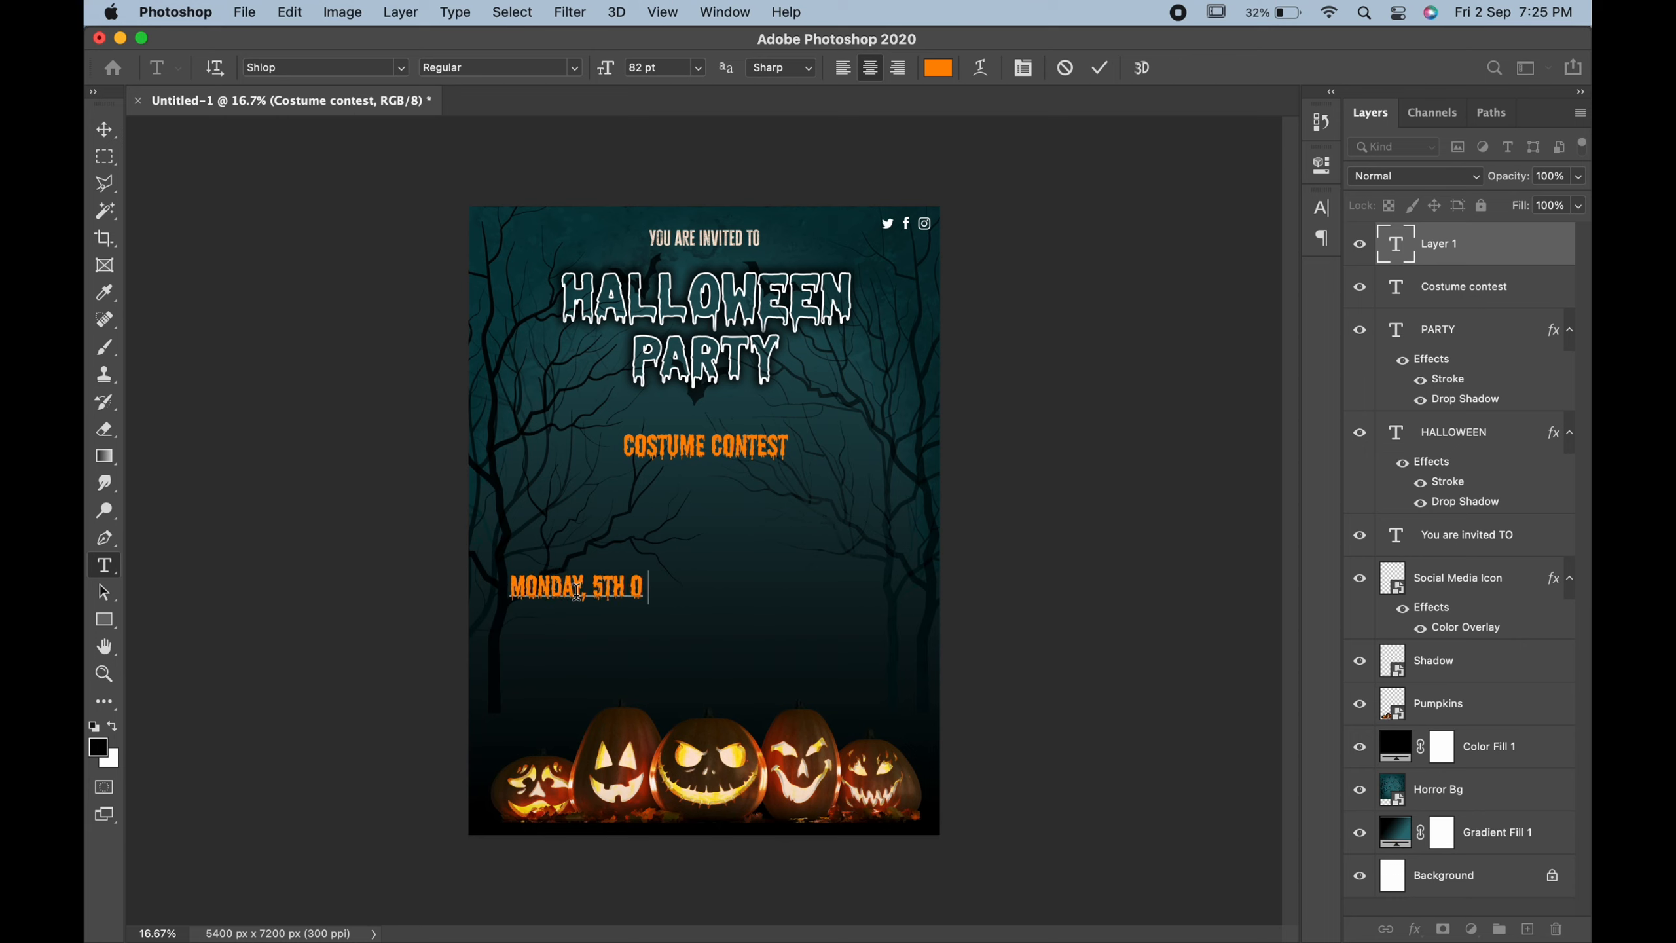
type("CTOBER")
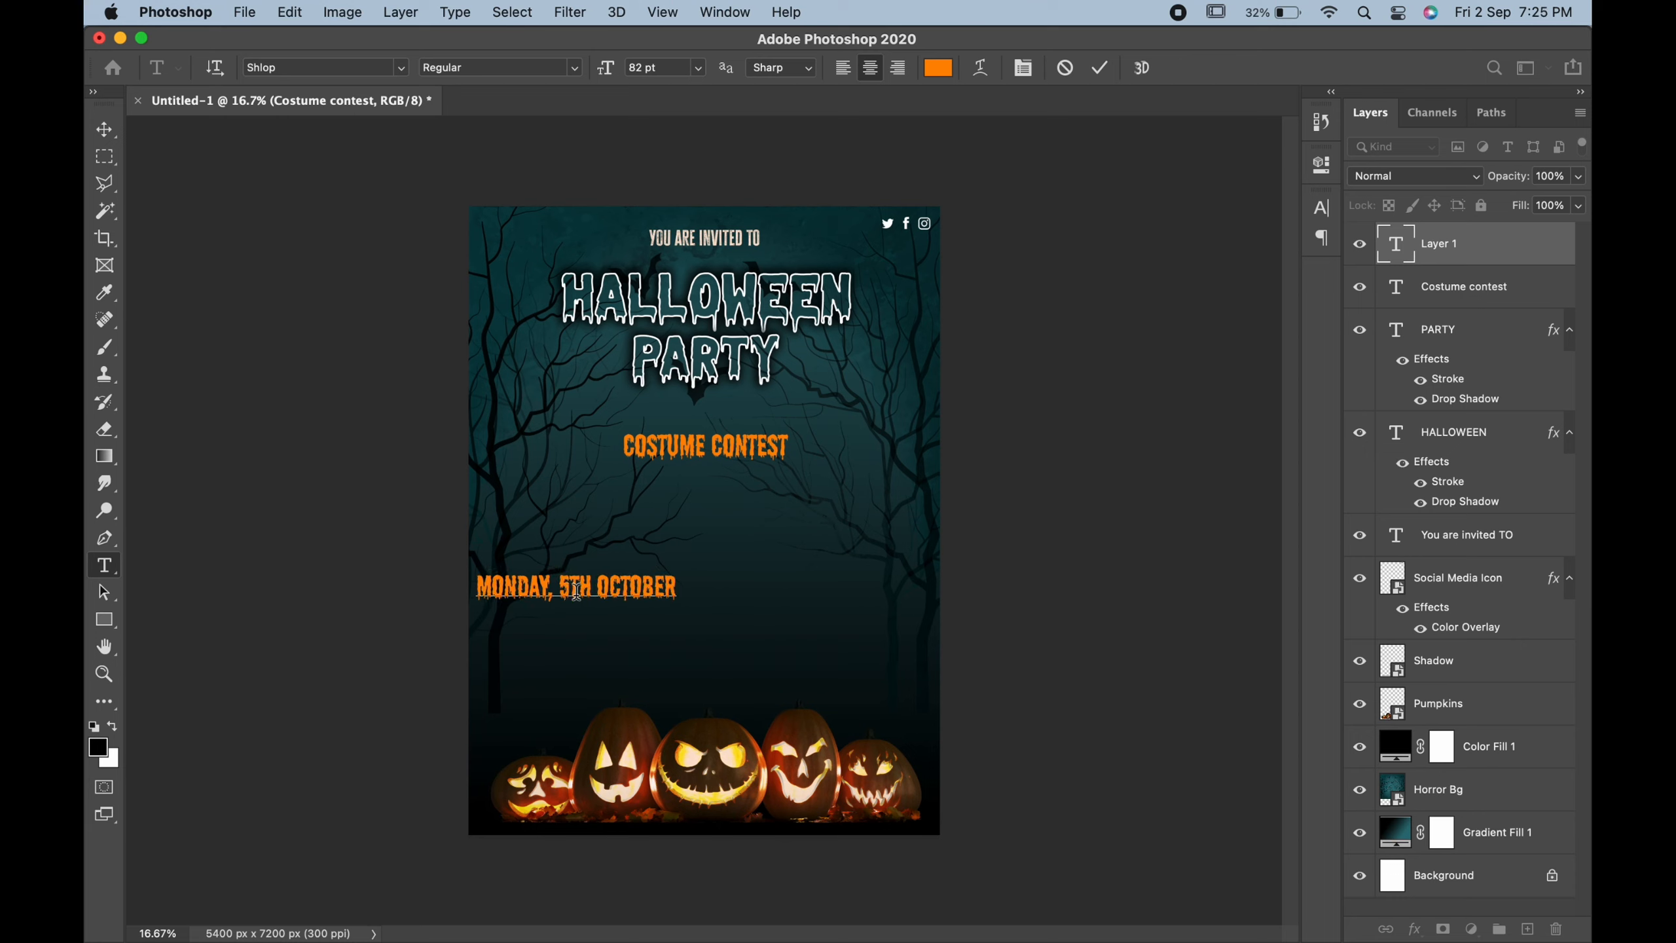
left_click(104, 129)
left_click_drag(602, 593, 746, 504)
Add a text layer reading "DOORS WILL OPEN AT 20:00 PM" and place it just above the pumpkins.
left_click(104, 565)
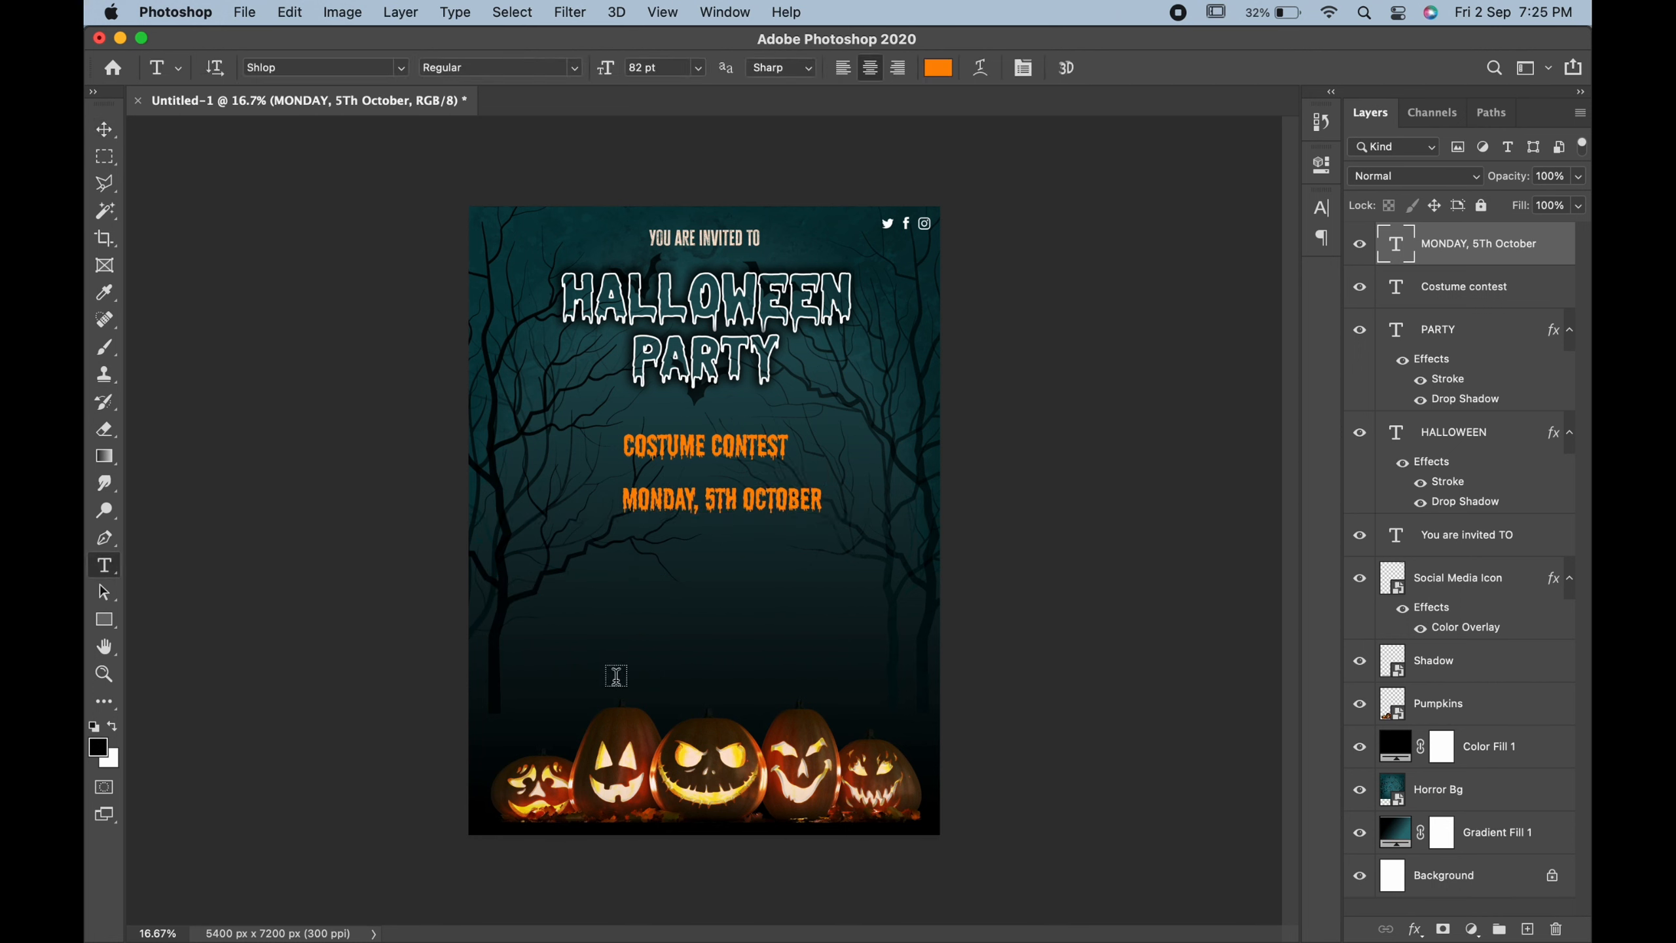
left_click(616, 675)
type("DOORS")
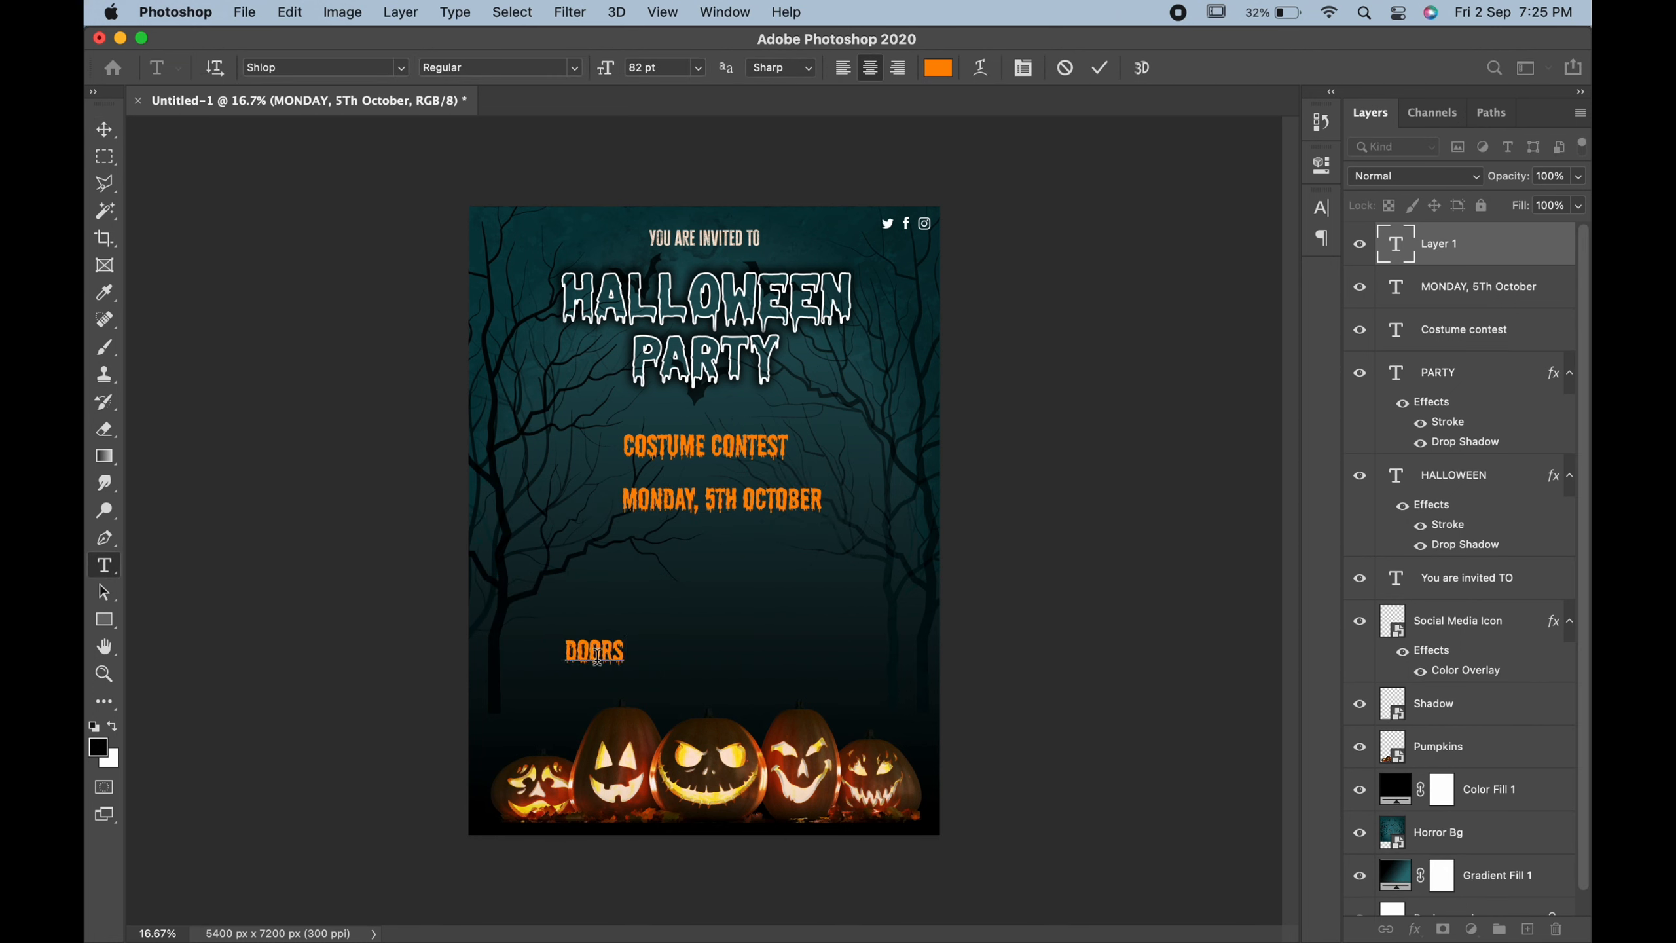
type(" WILL OPE")
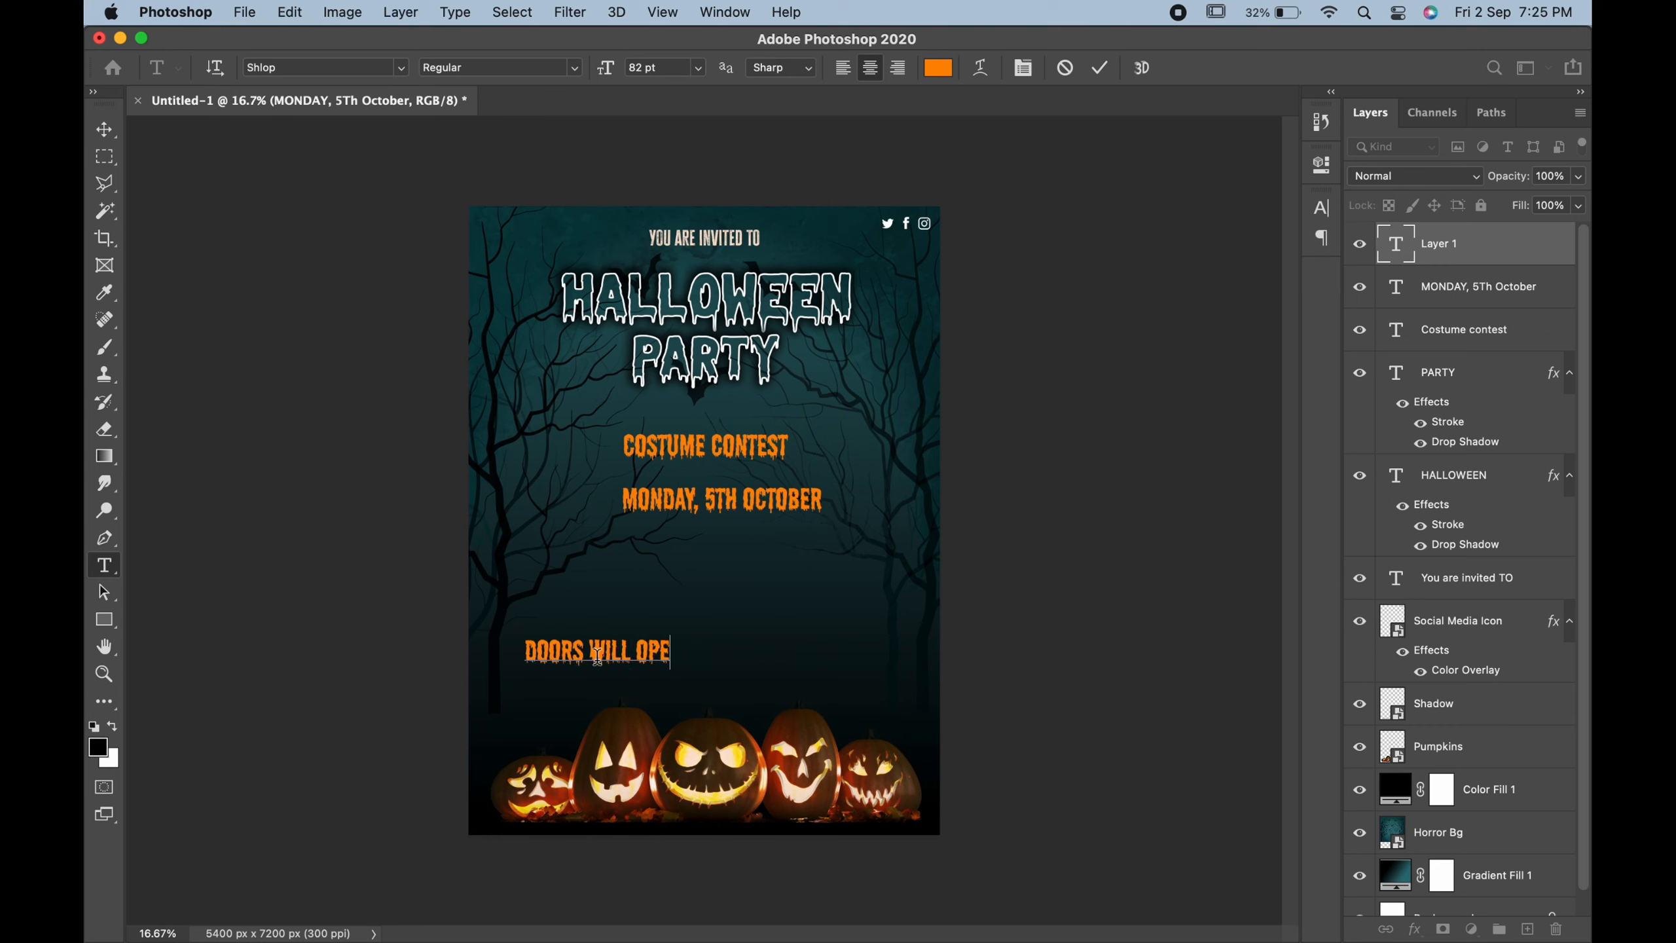
type("N AT 2")
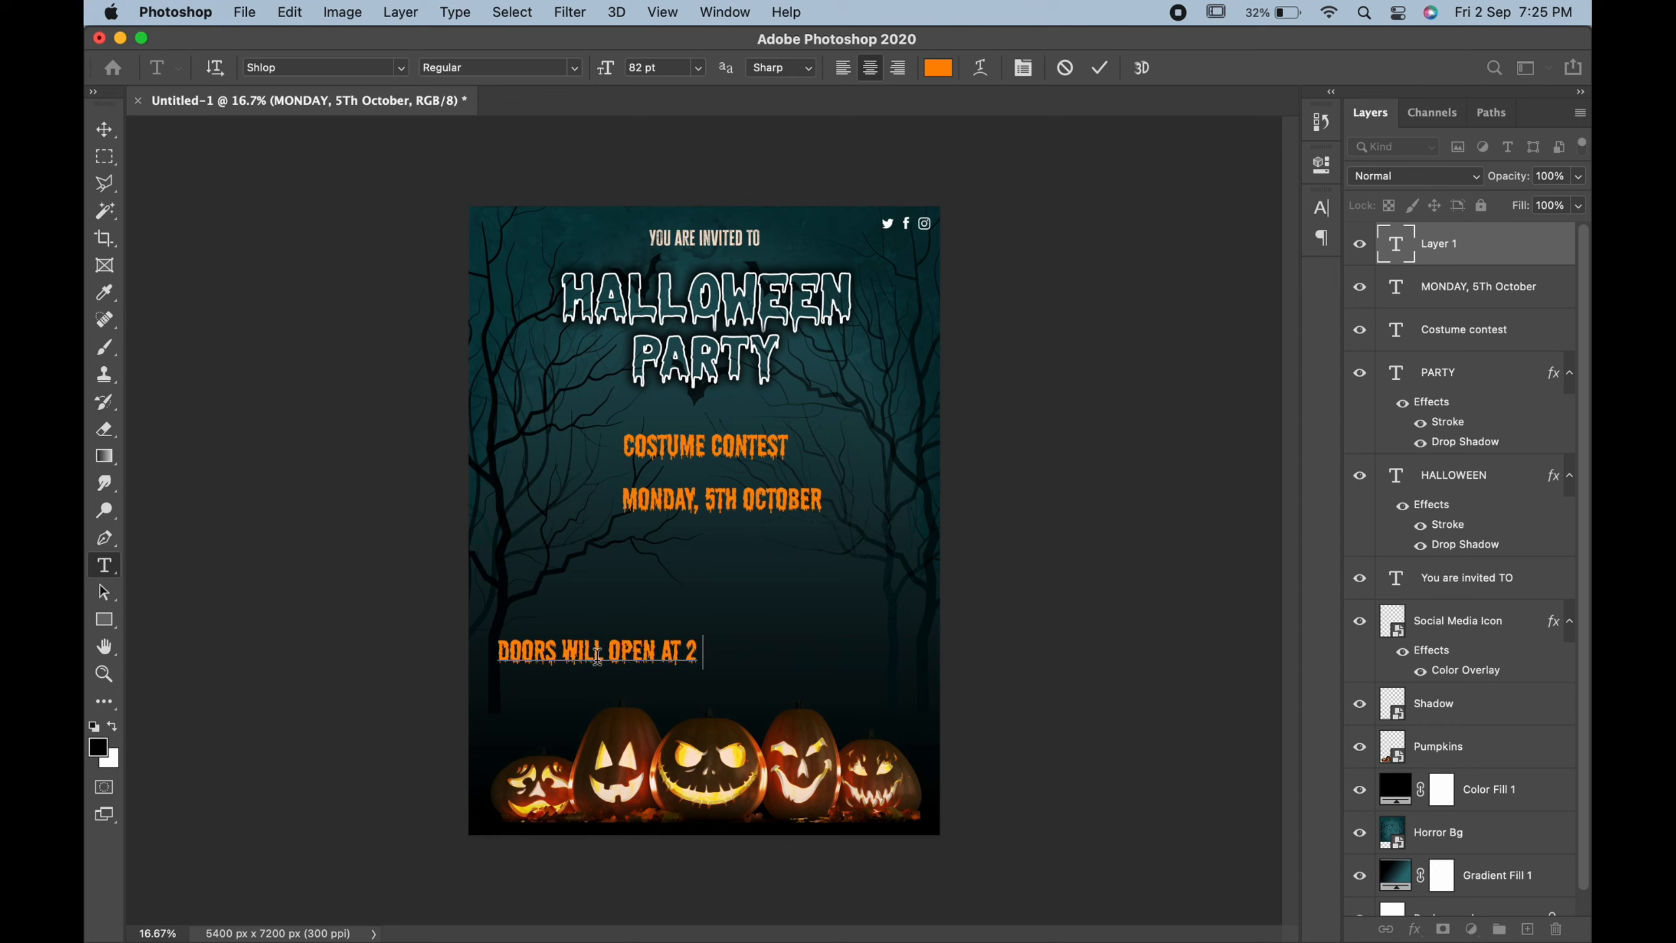
type("0:00 PM")
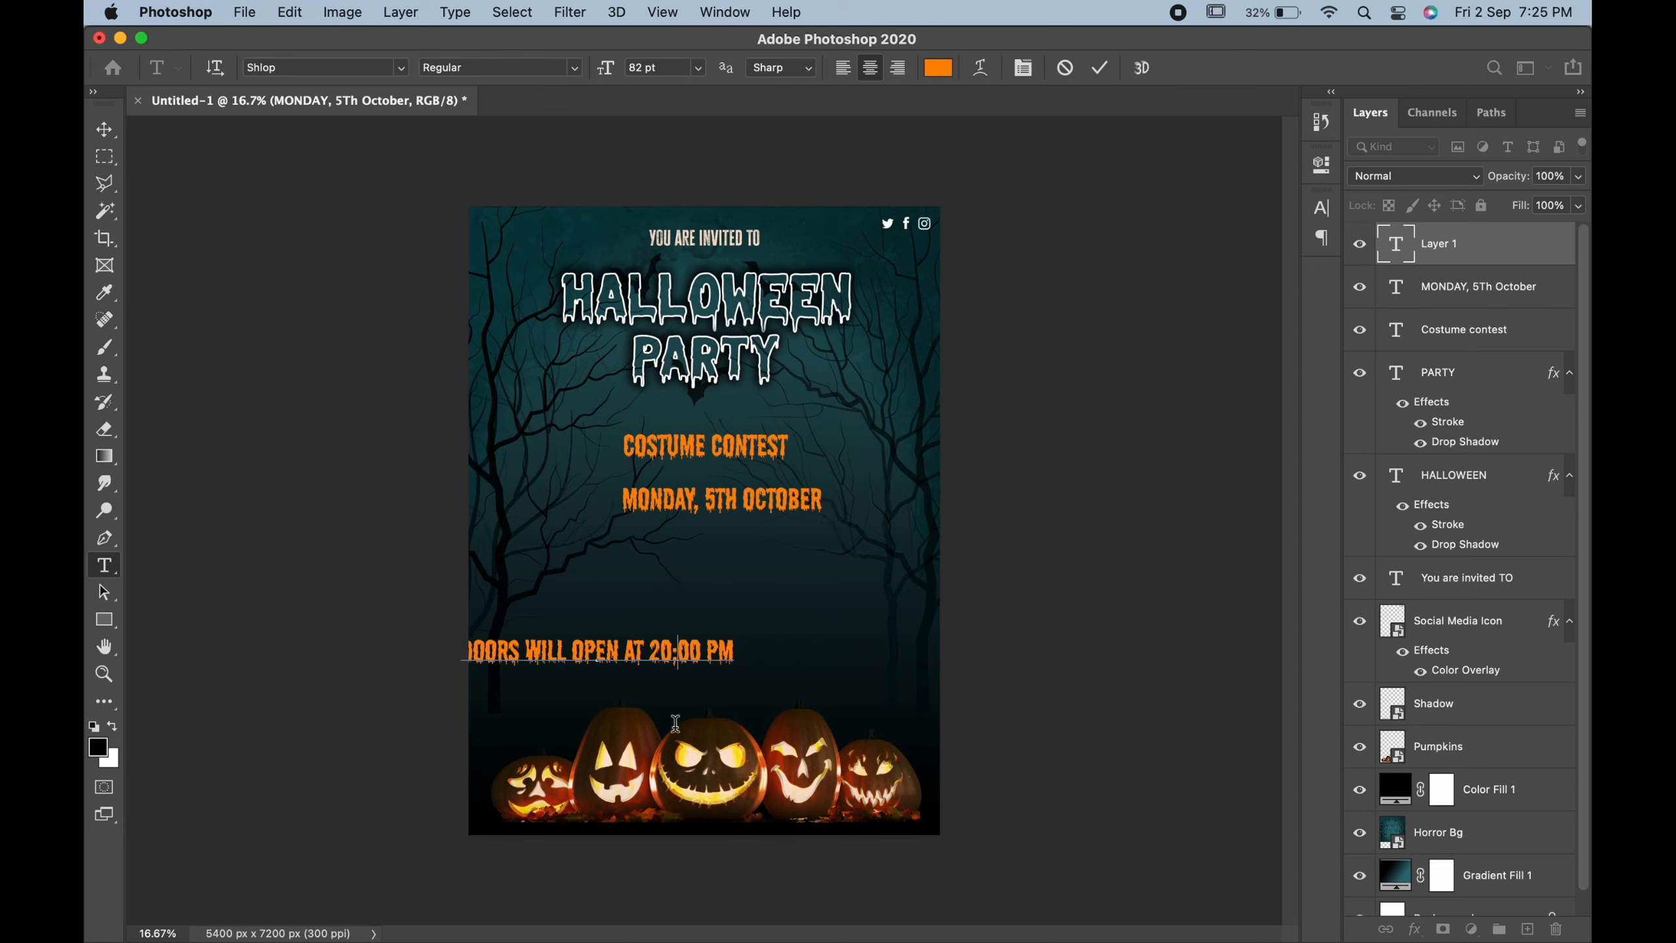
key("BackSpace")
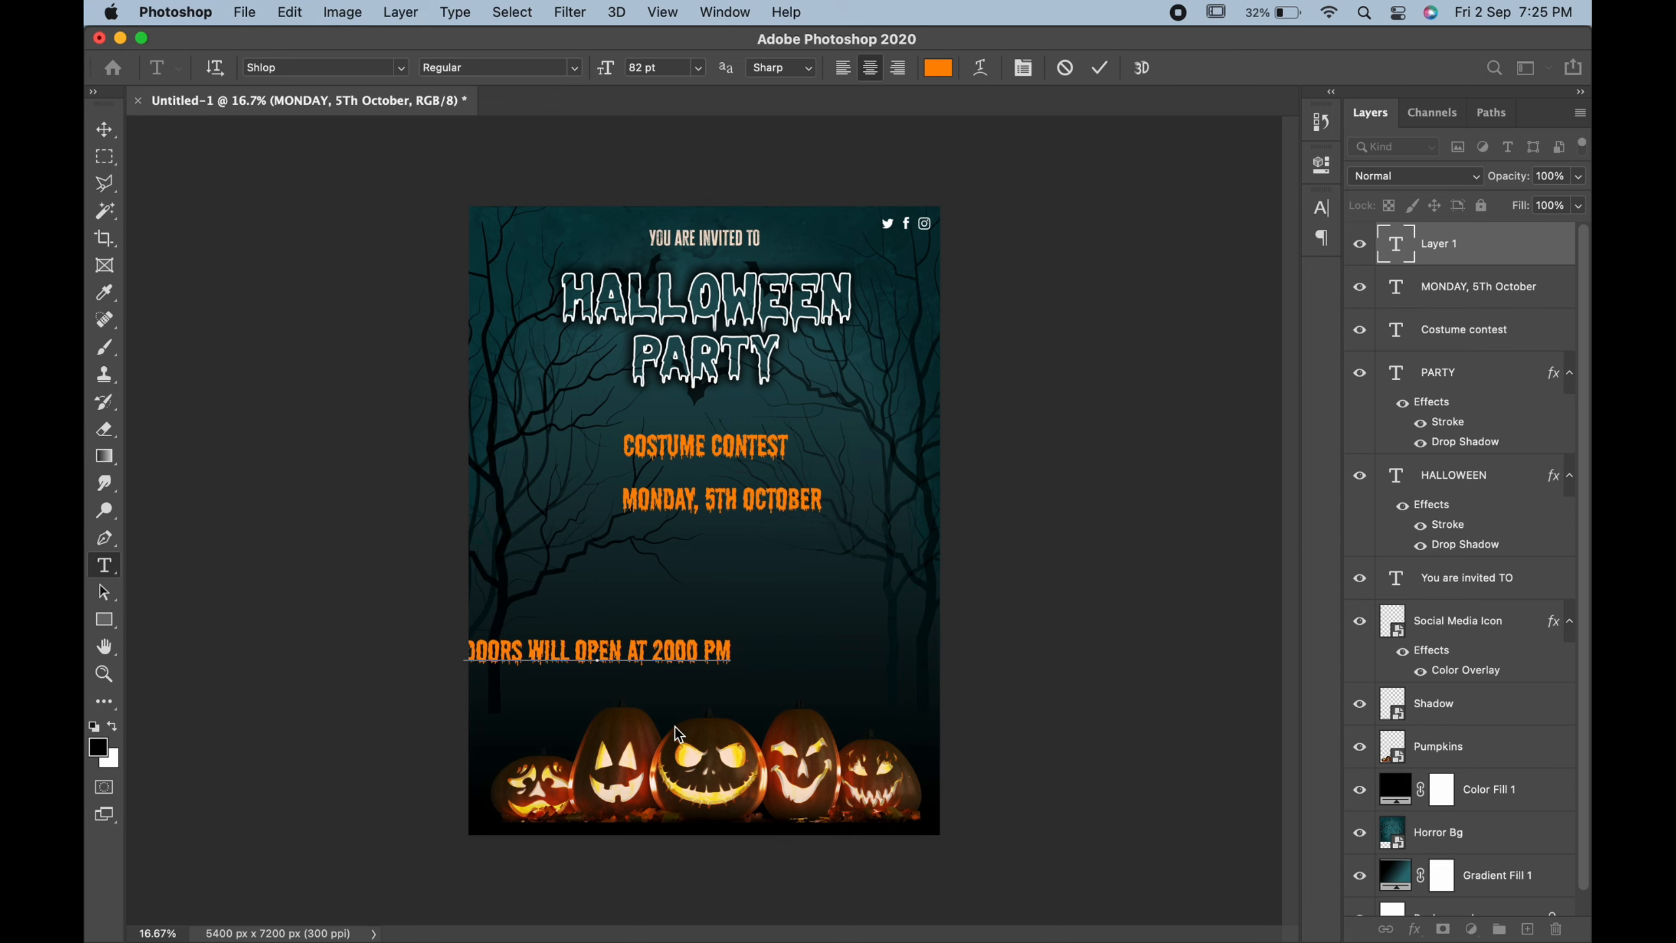
type(":")
left_click_drag(687, 700, 800, 696)
Format the door-opening text in Cheddar Gothic Rough at 70 pt with the pale peach color #fde2d1.
key("super+a")
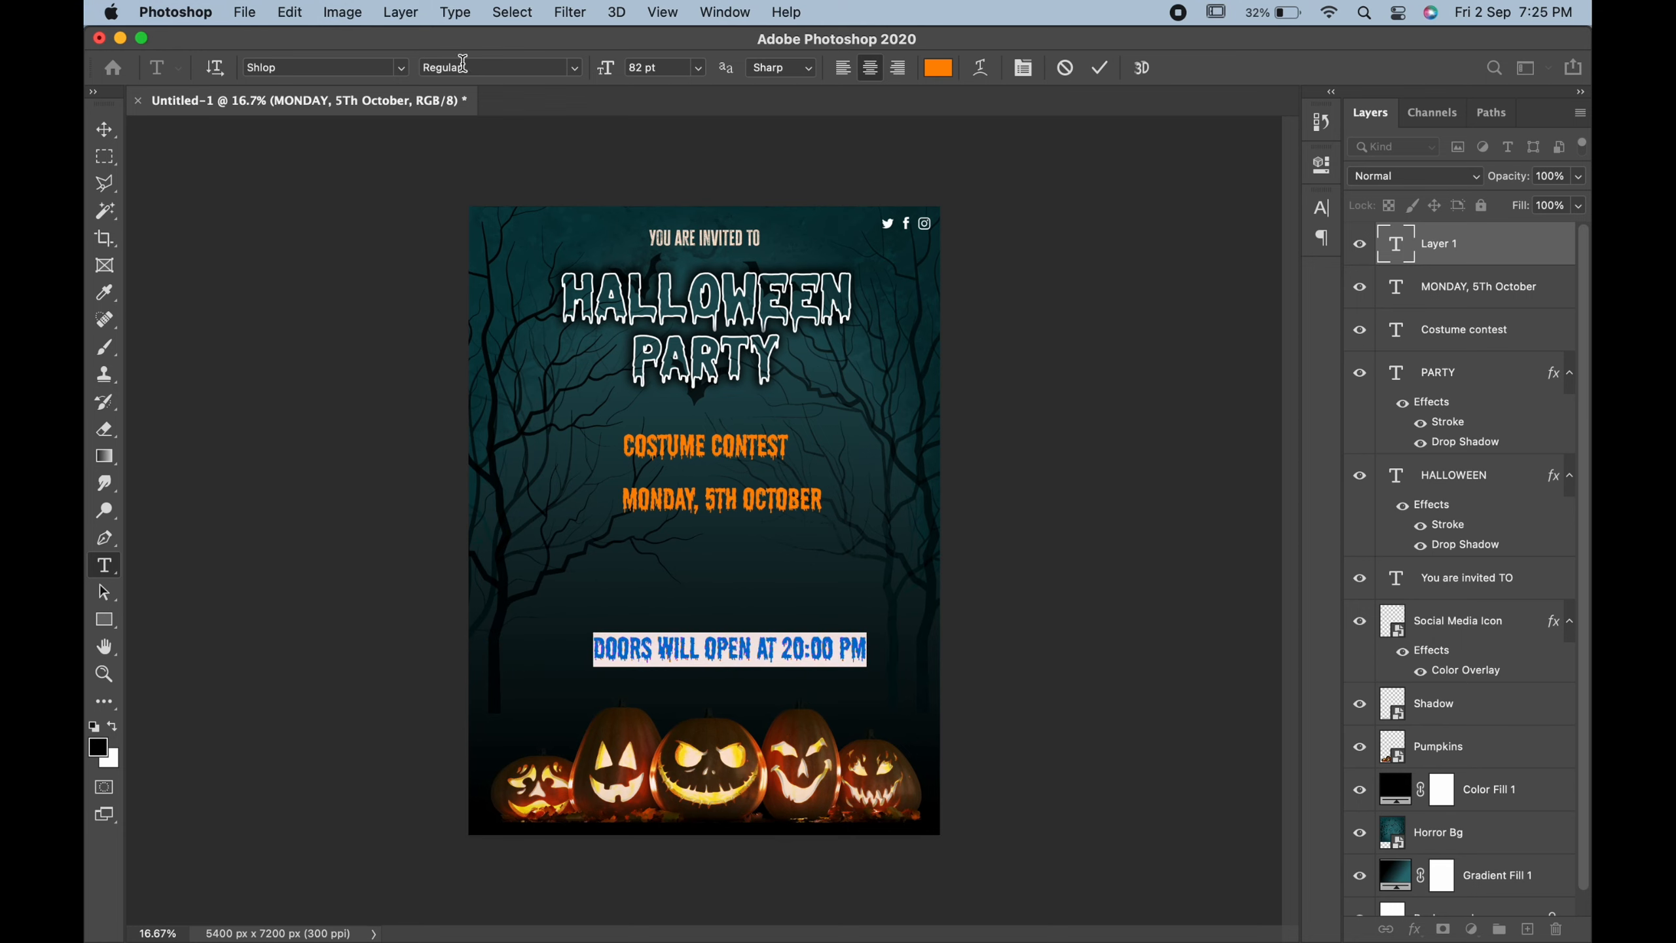
left_click(401, 68)
left_click(340, 179)
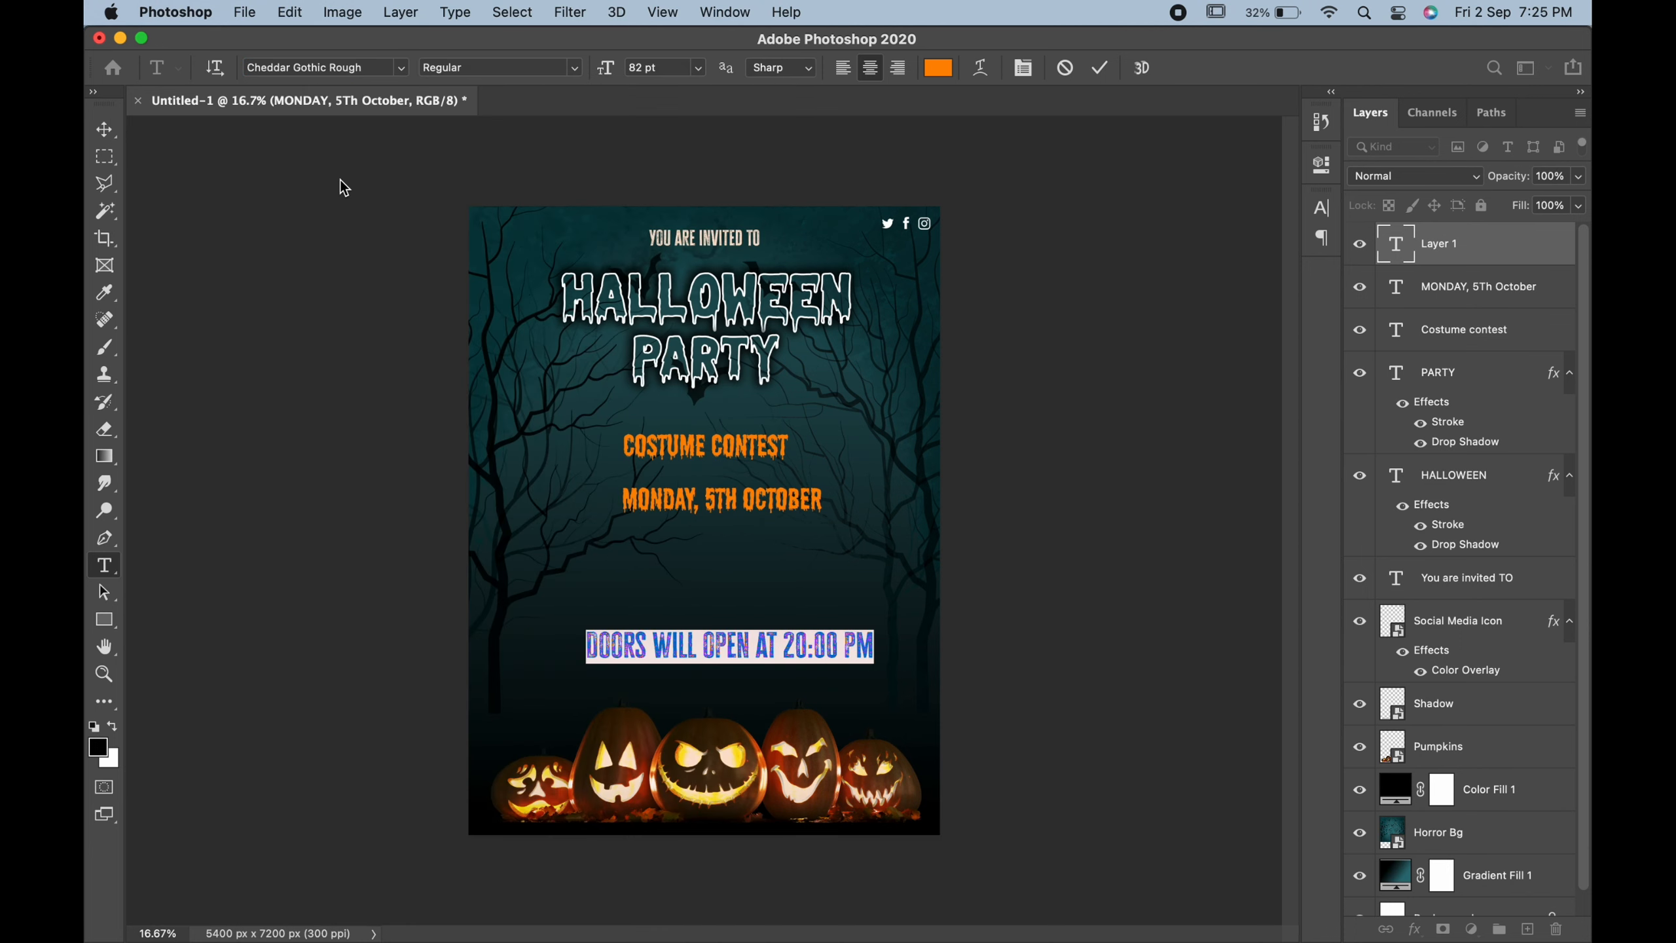
left_click(938, 69)
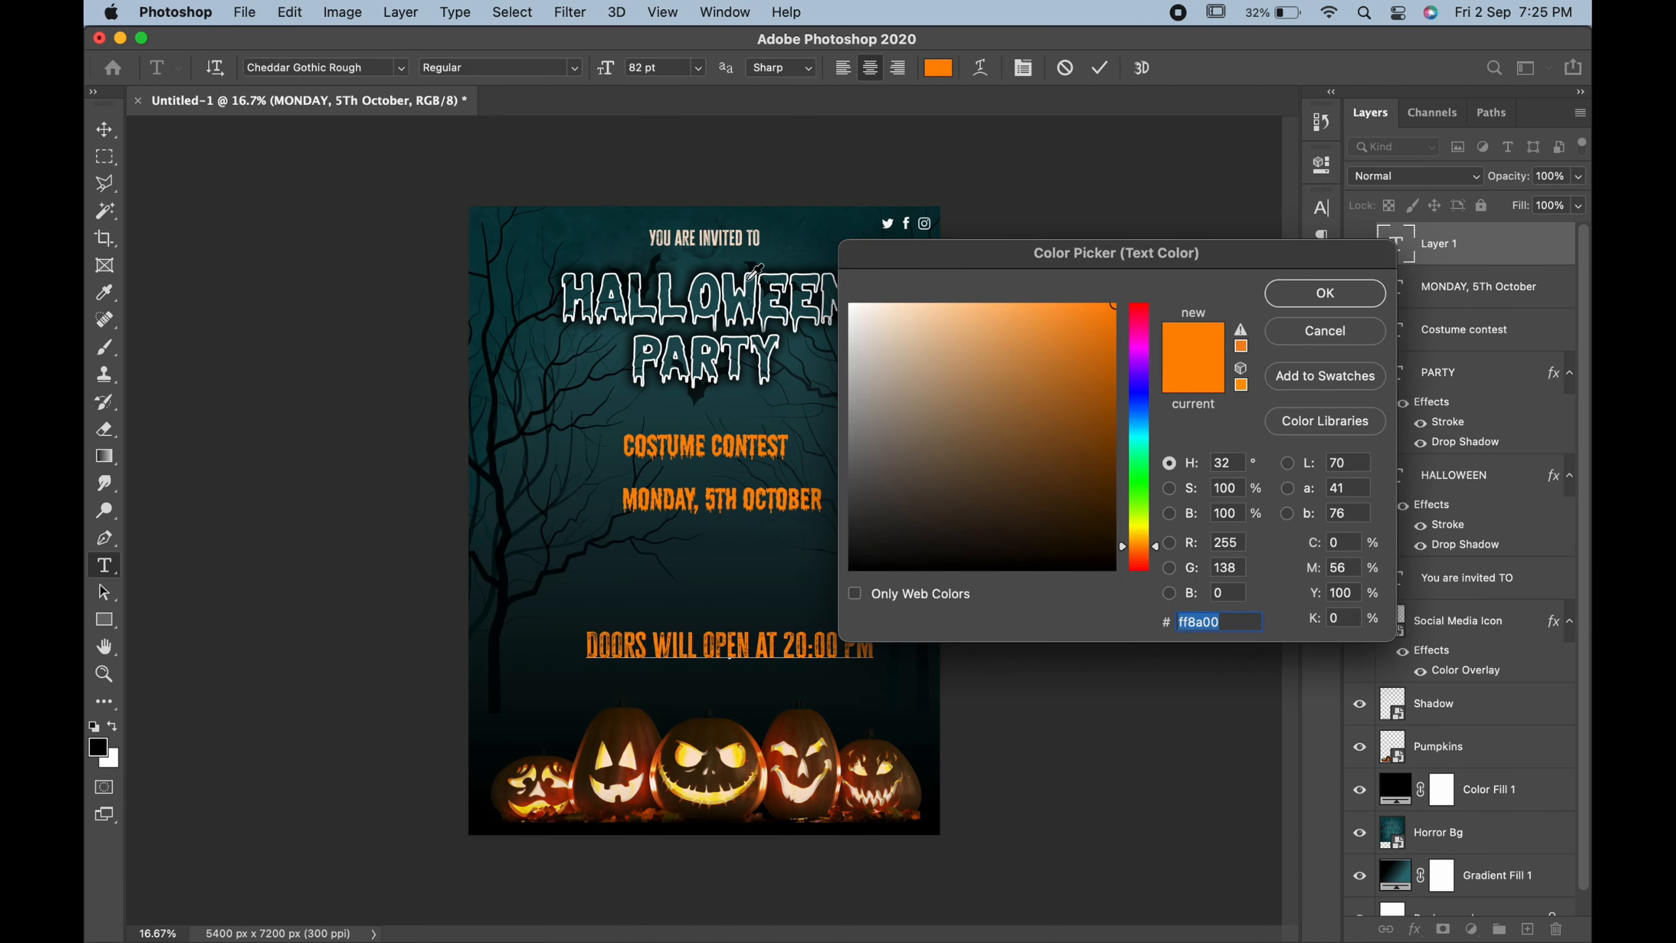
left_click(890, 308)
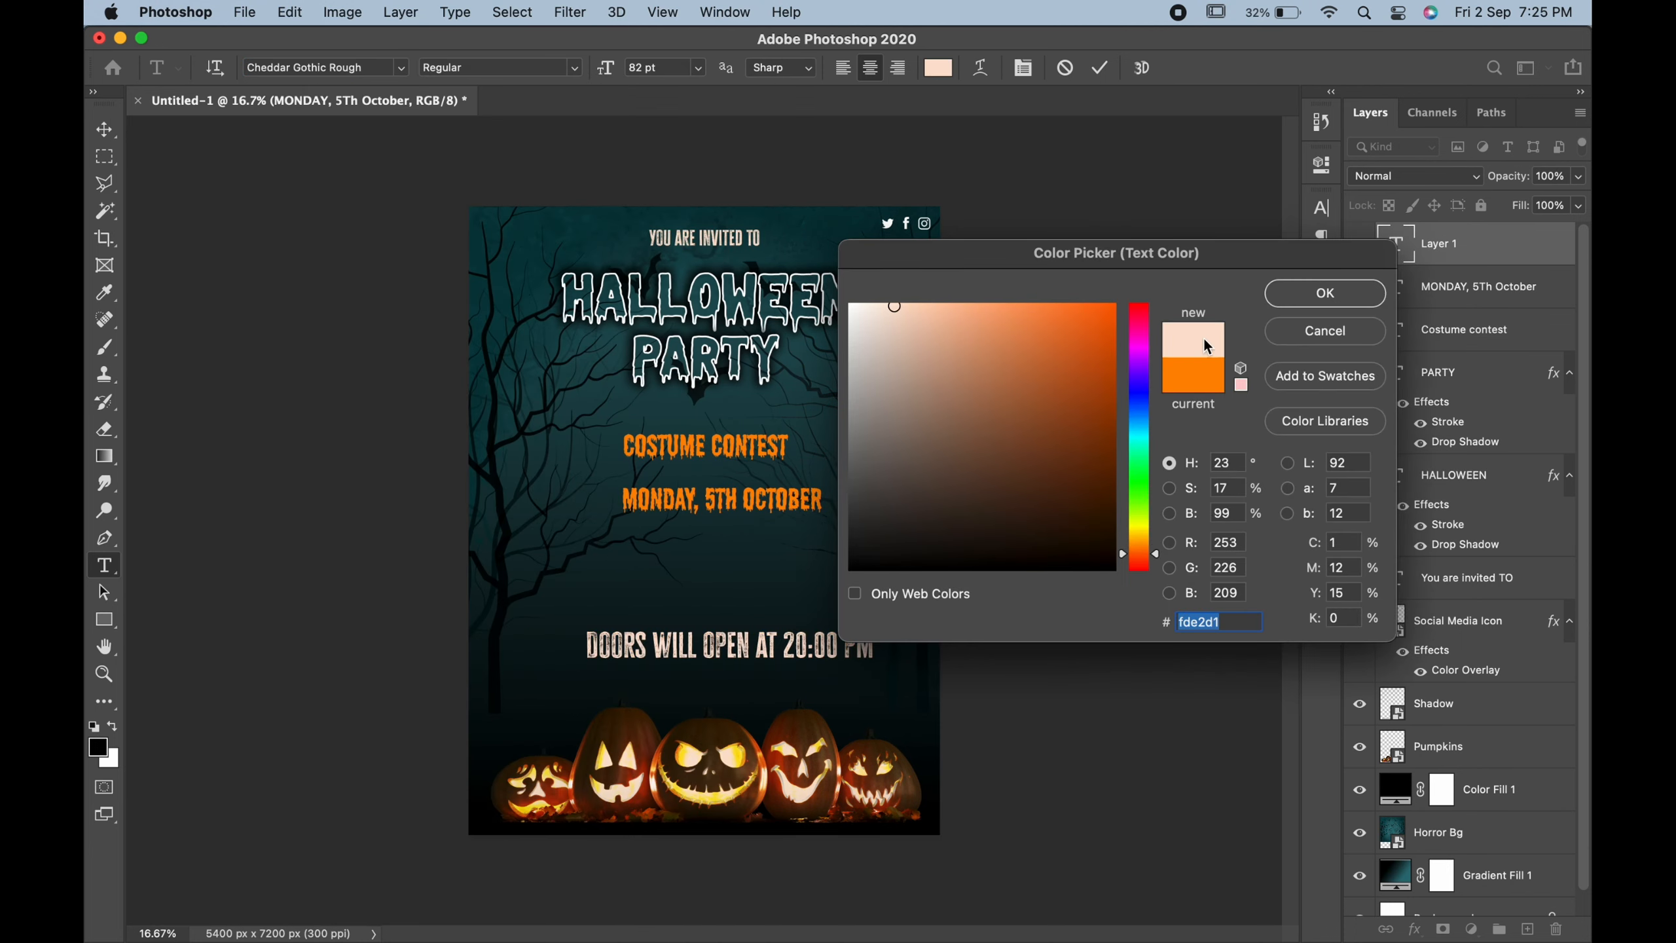
left_click(1320, 293)
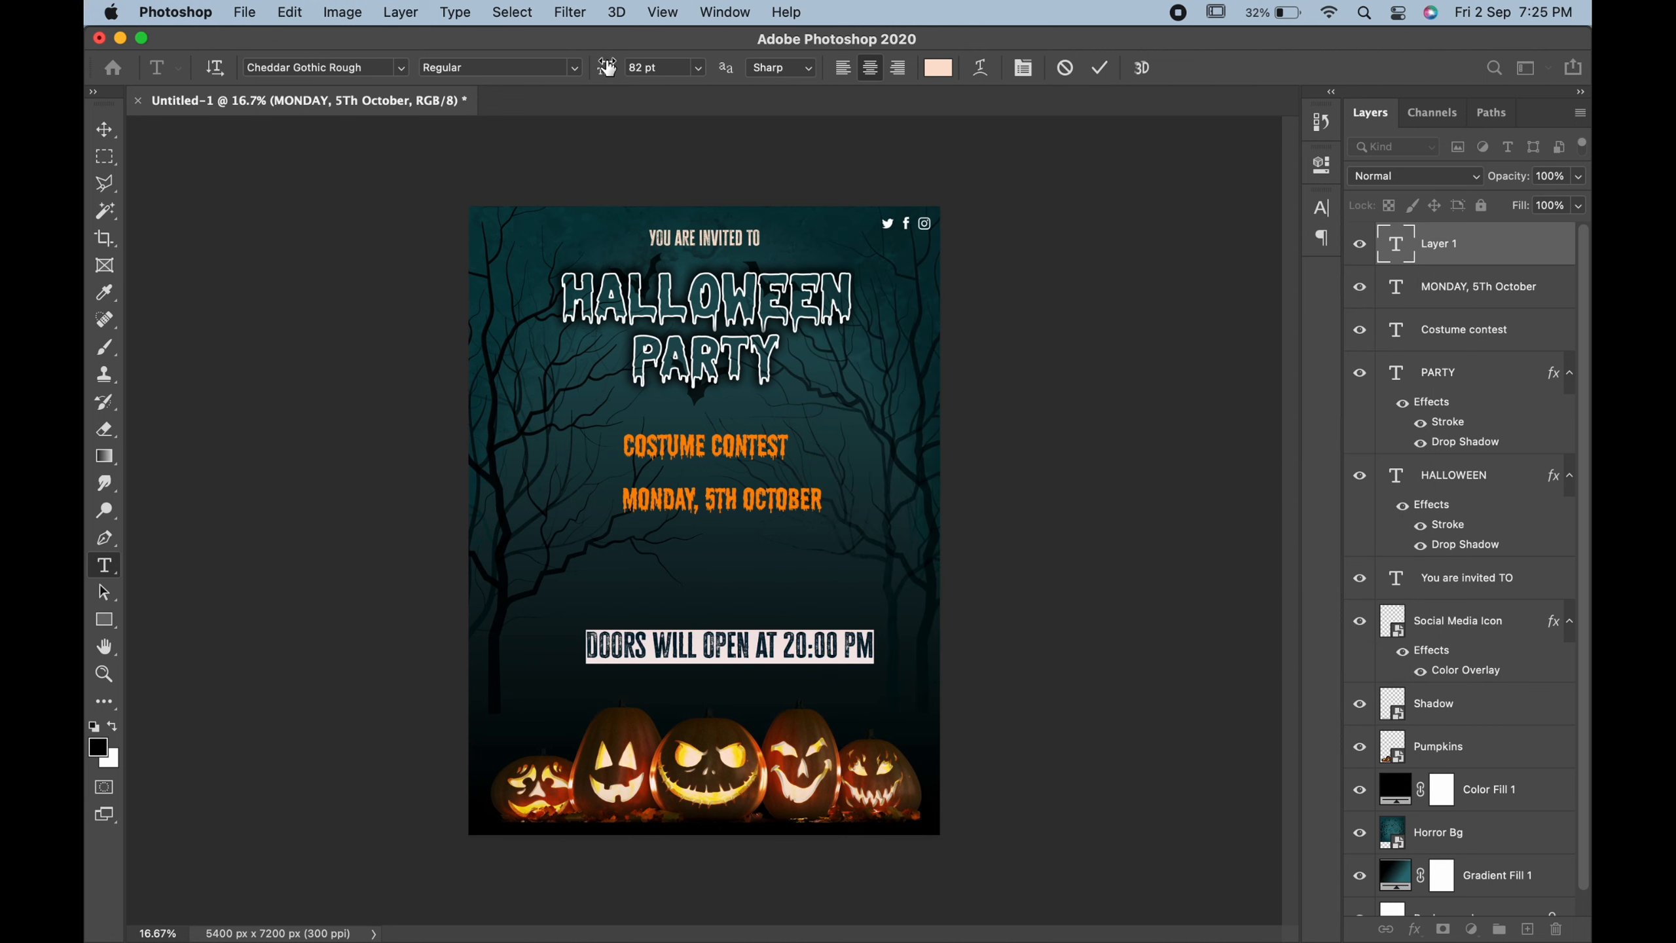
scroll(637, 69, "down", 5)
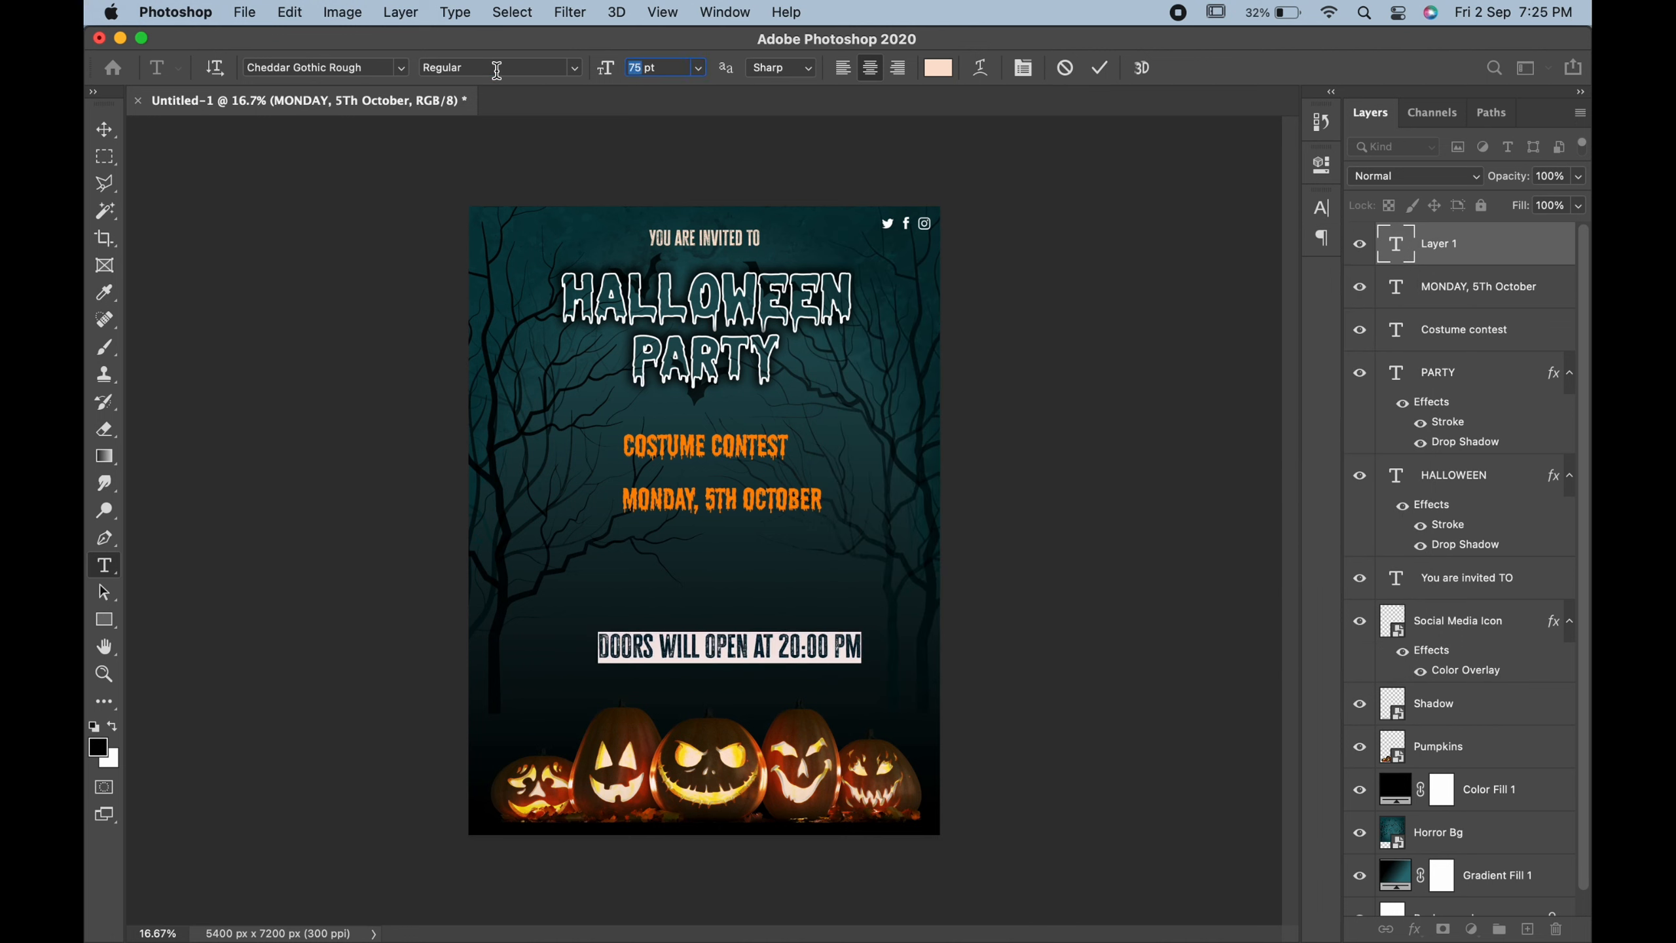
key("Return")
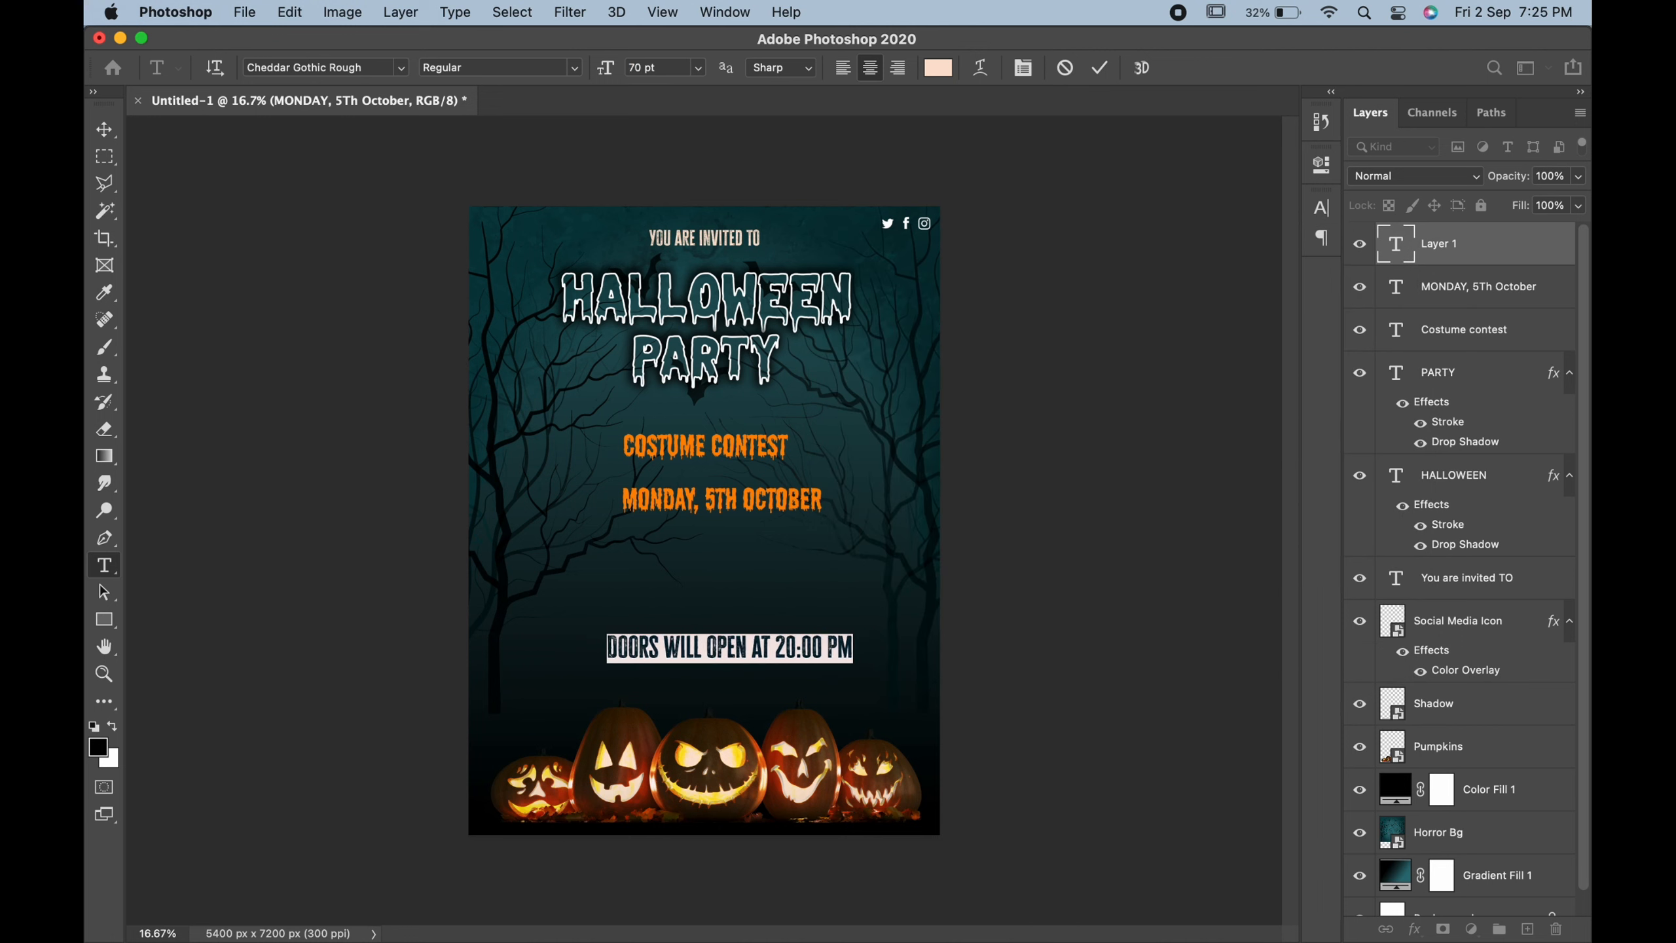
Center the door-opening text horizontally on the canvas and clear the selection.
left_click(104, 129)
key("super+a")
left_click(555, 69)
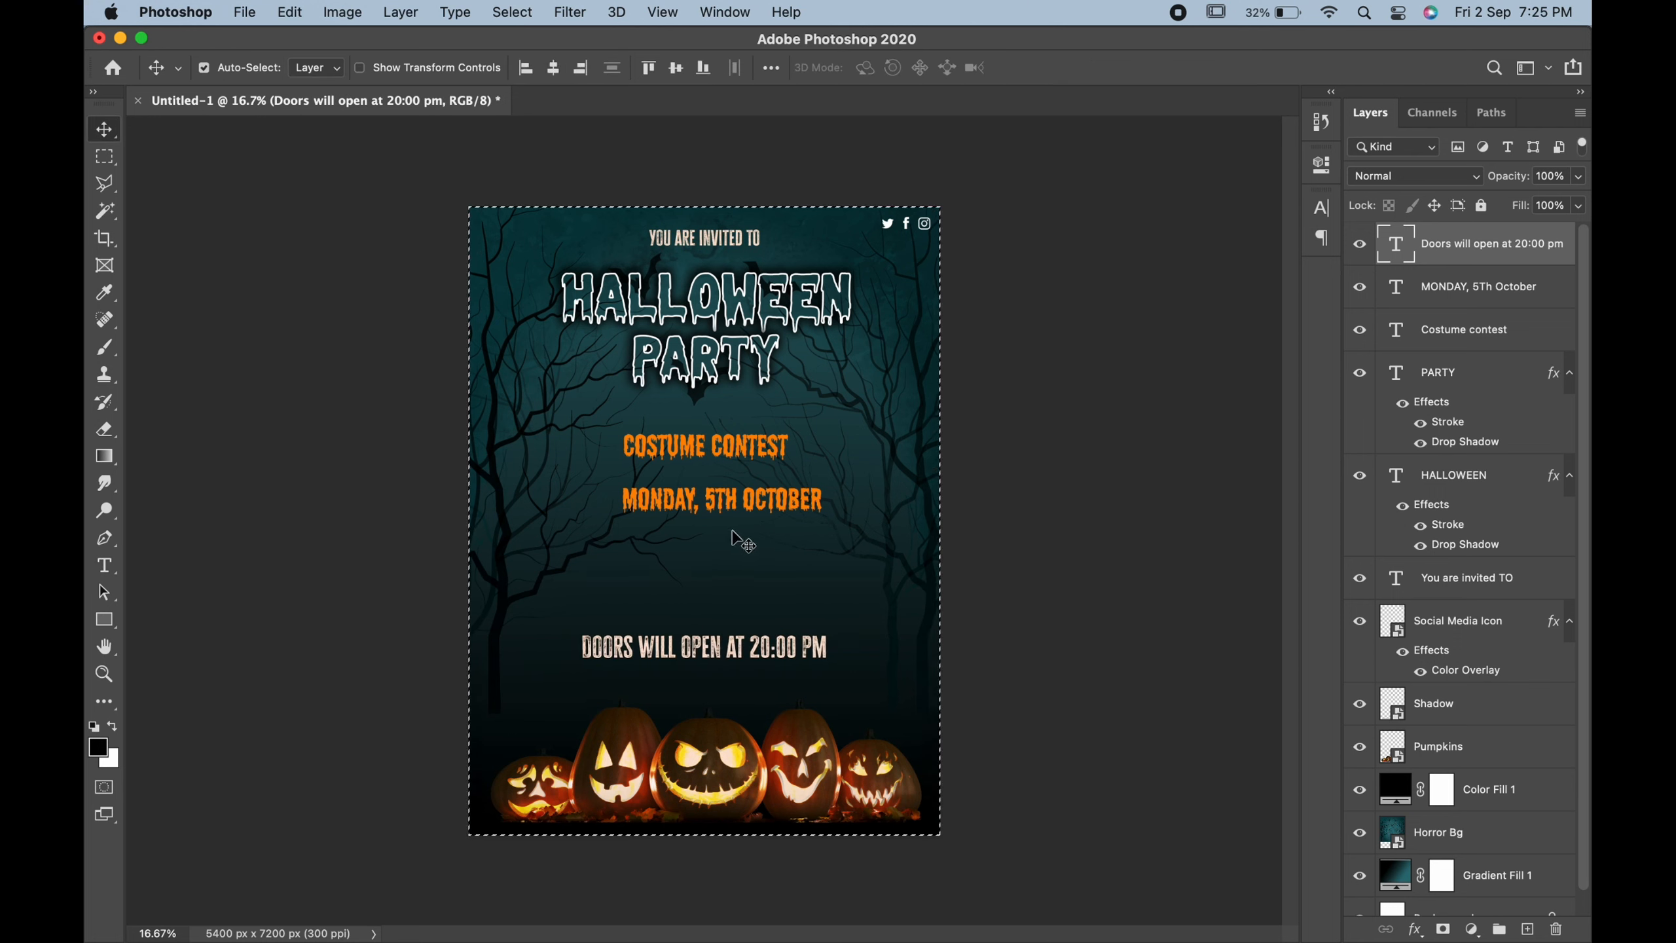
key("super+d")
Draw an unfilled 4 px peach rectangle about 2950 × 369 px around the door-opening text and center it horizontally on the canvas.
left_click(105, 619)
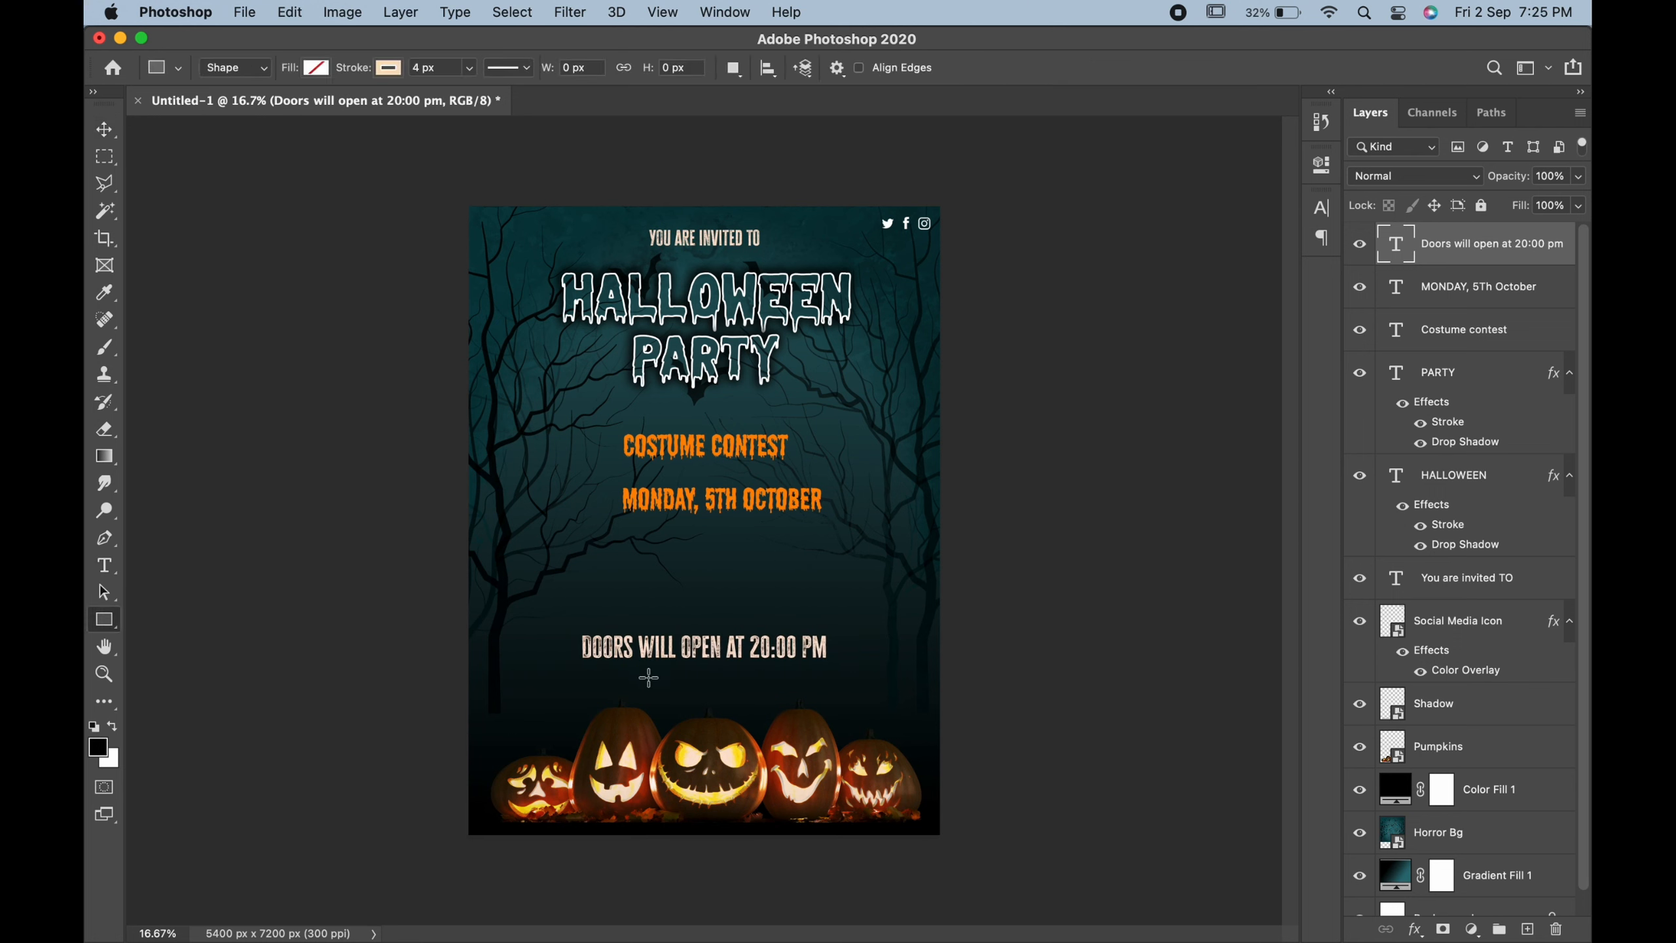
left_click_drag(576, 630, 832, 663)
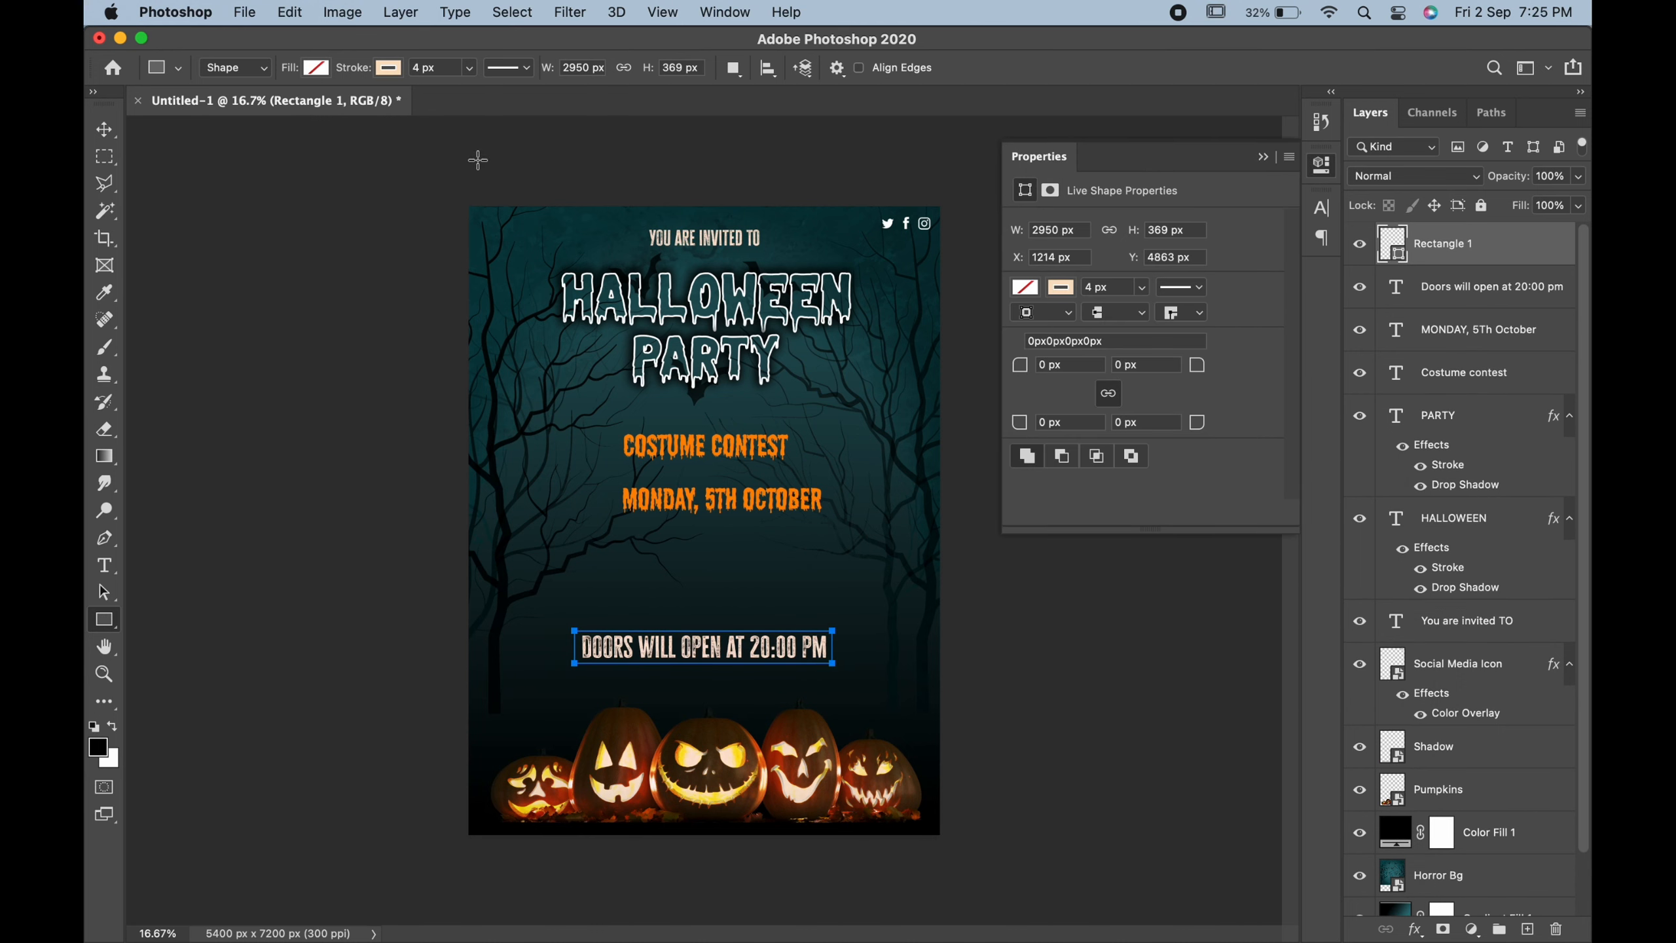
left_click(104, 129)
key("ctrl+a")
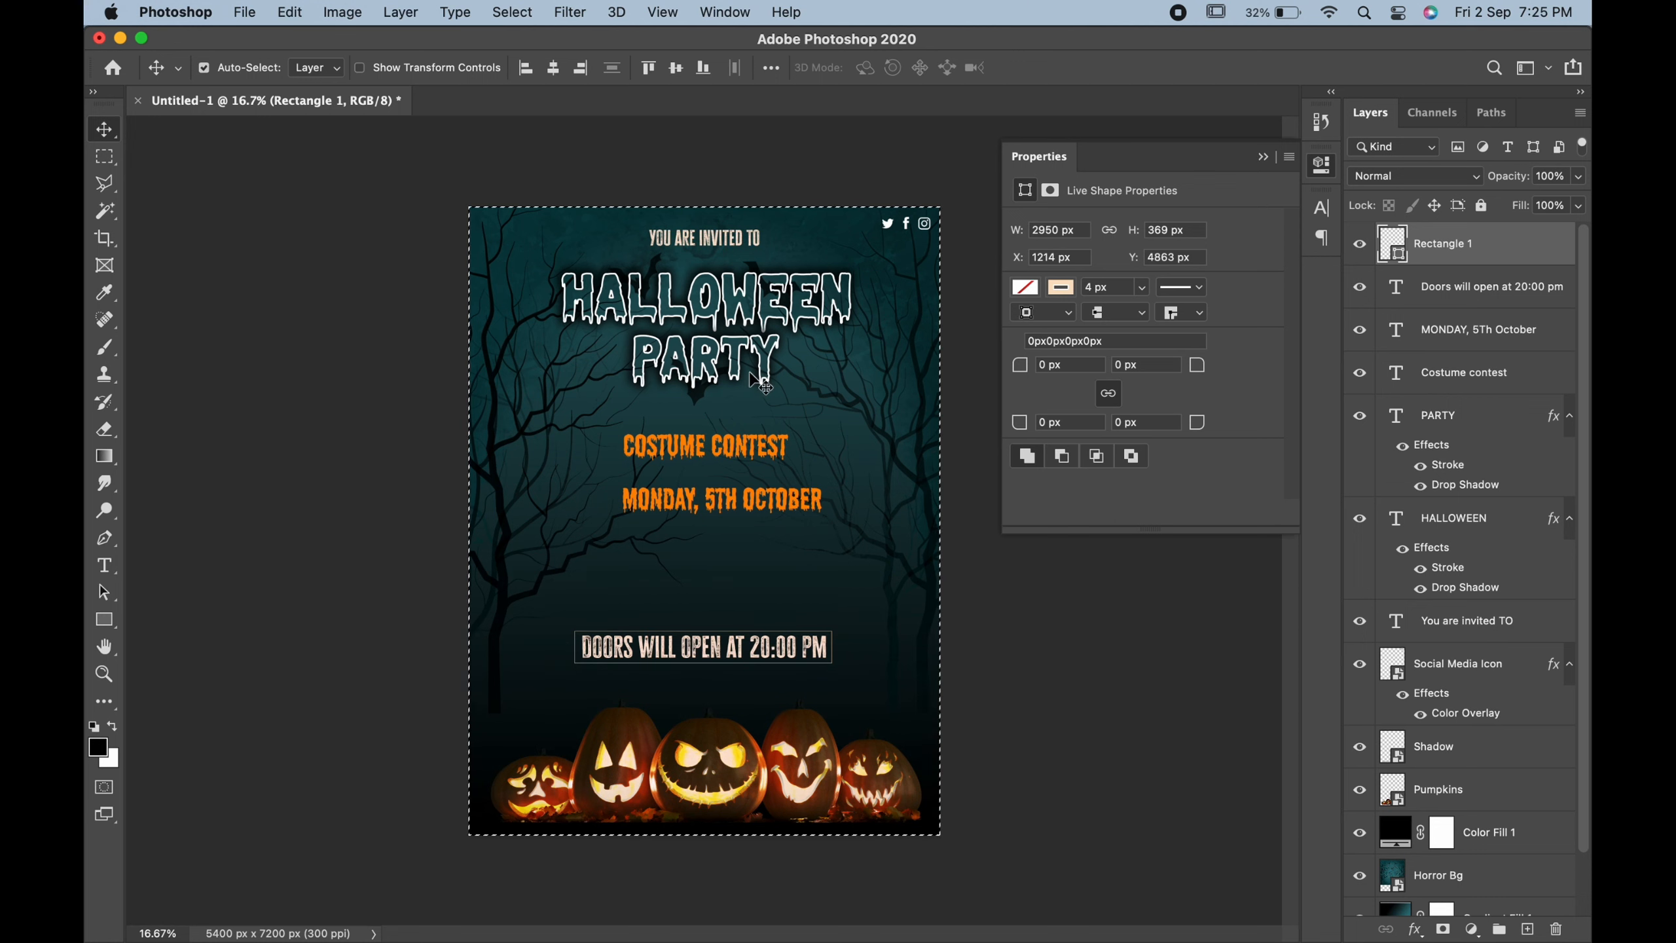
left_click(554, 67)
key("ctrl+d")
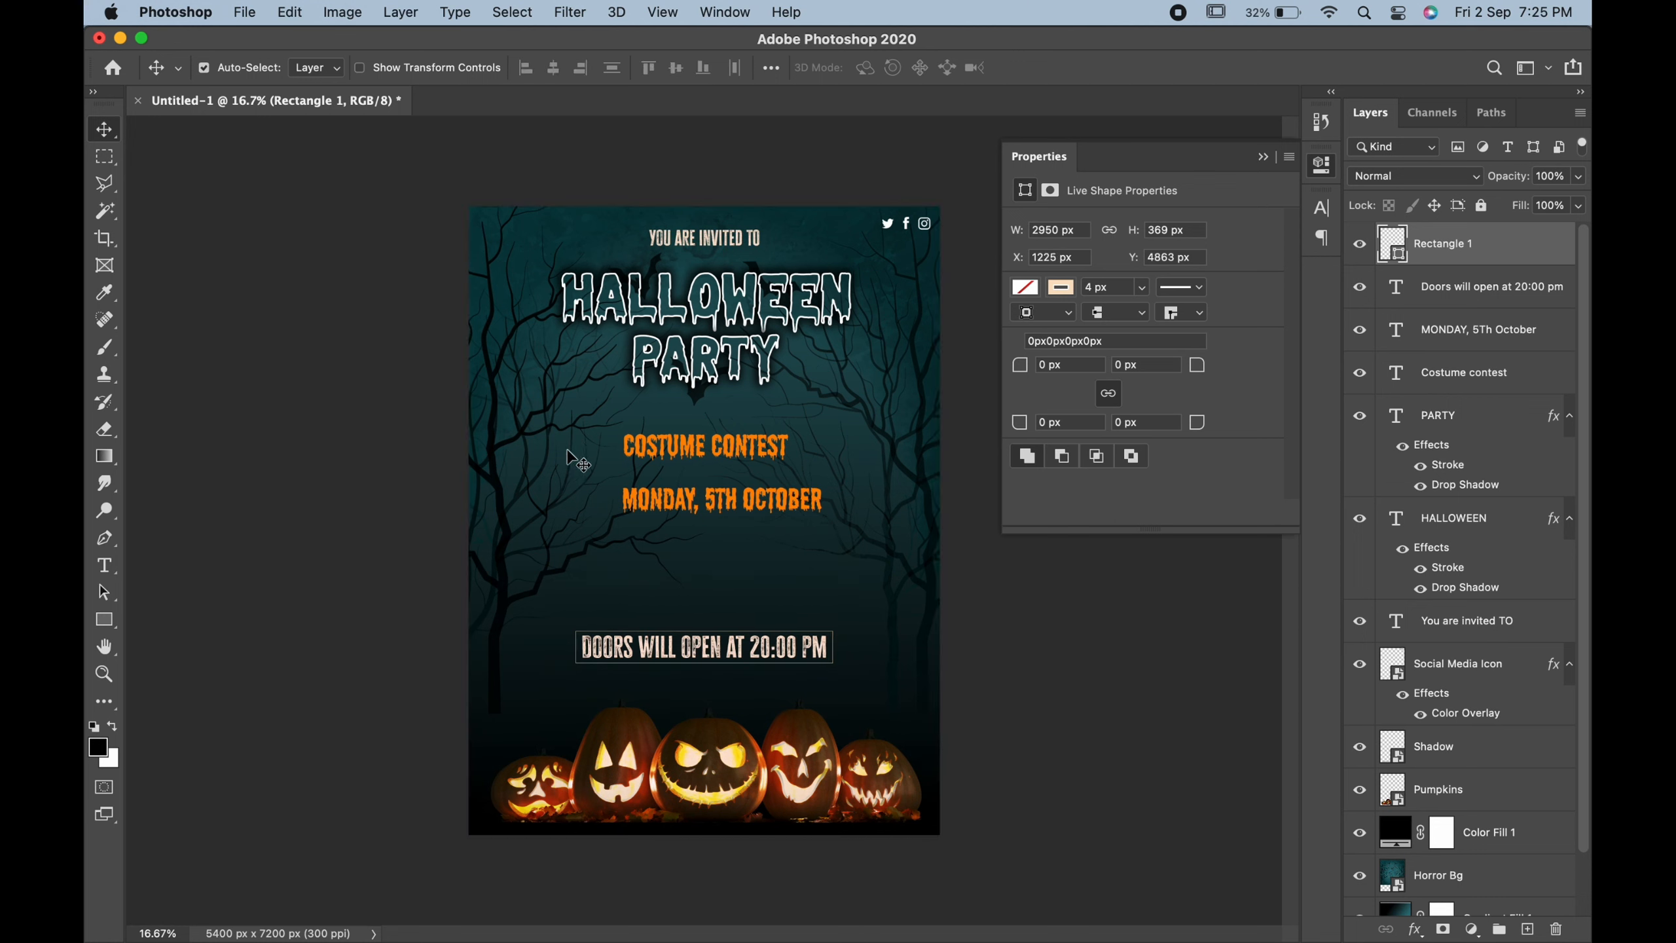
Draw a full-width band about 5513 × 647 px over the date text, with no stroke and a gold fill.
left_click(104, 619)
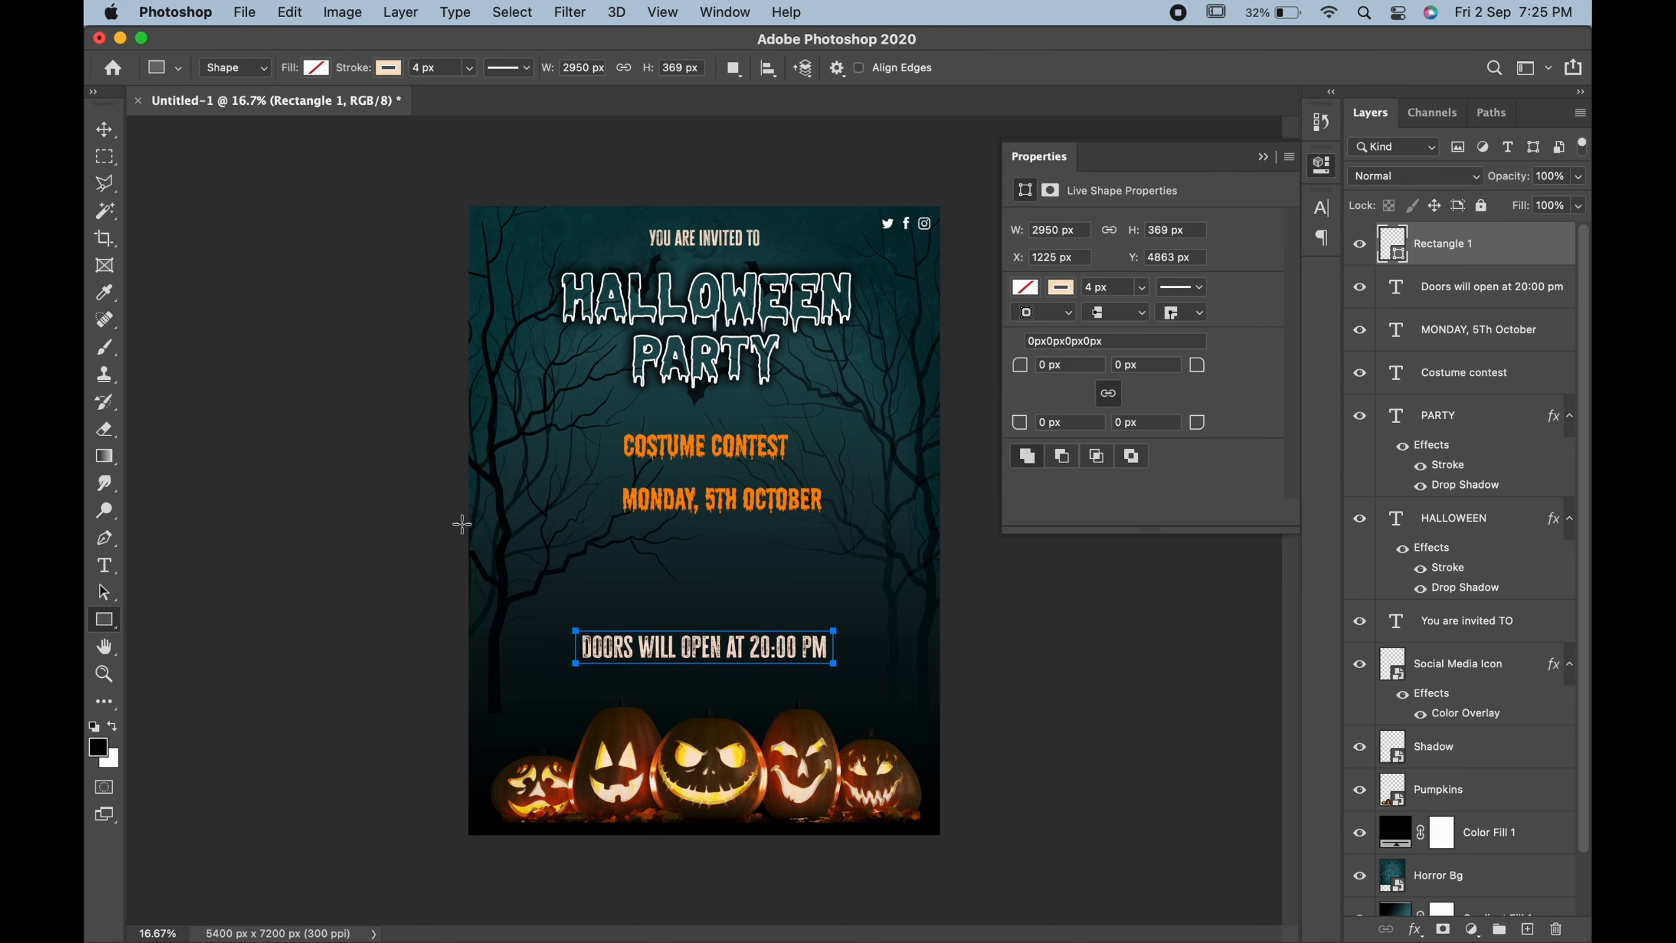
left_click_drag(463, 524, 943, 466)
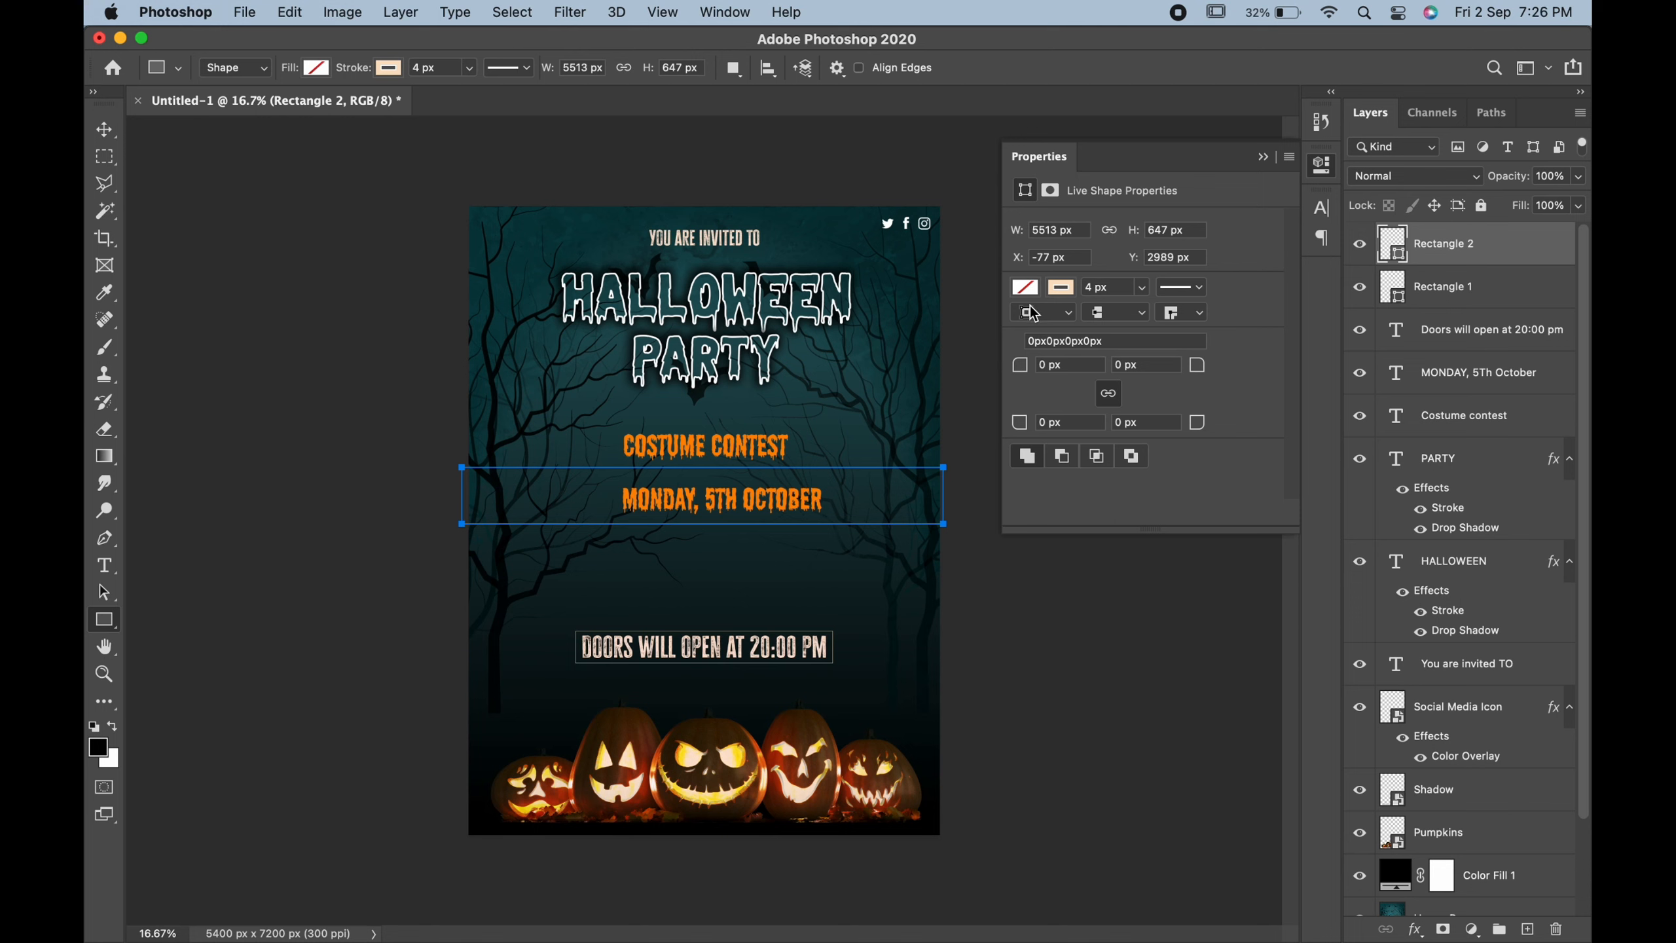
left_click(1070, 288)
left_click(1037, 328)
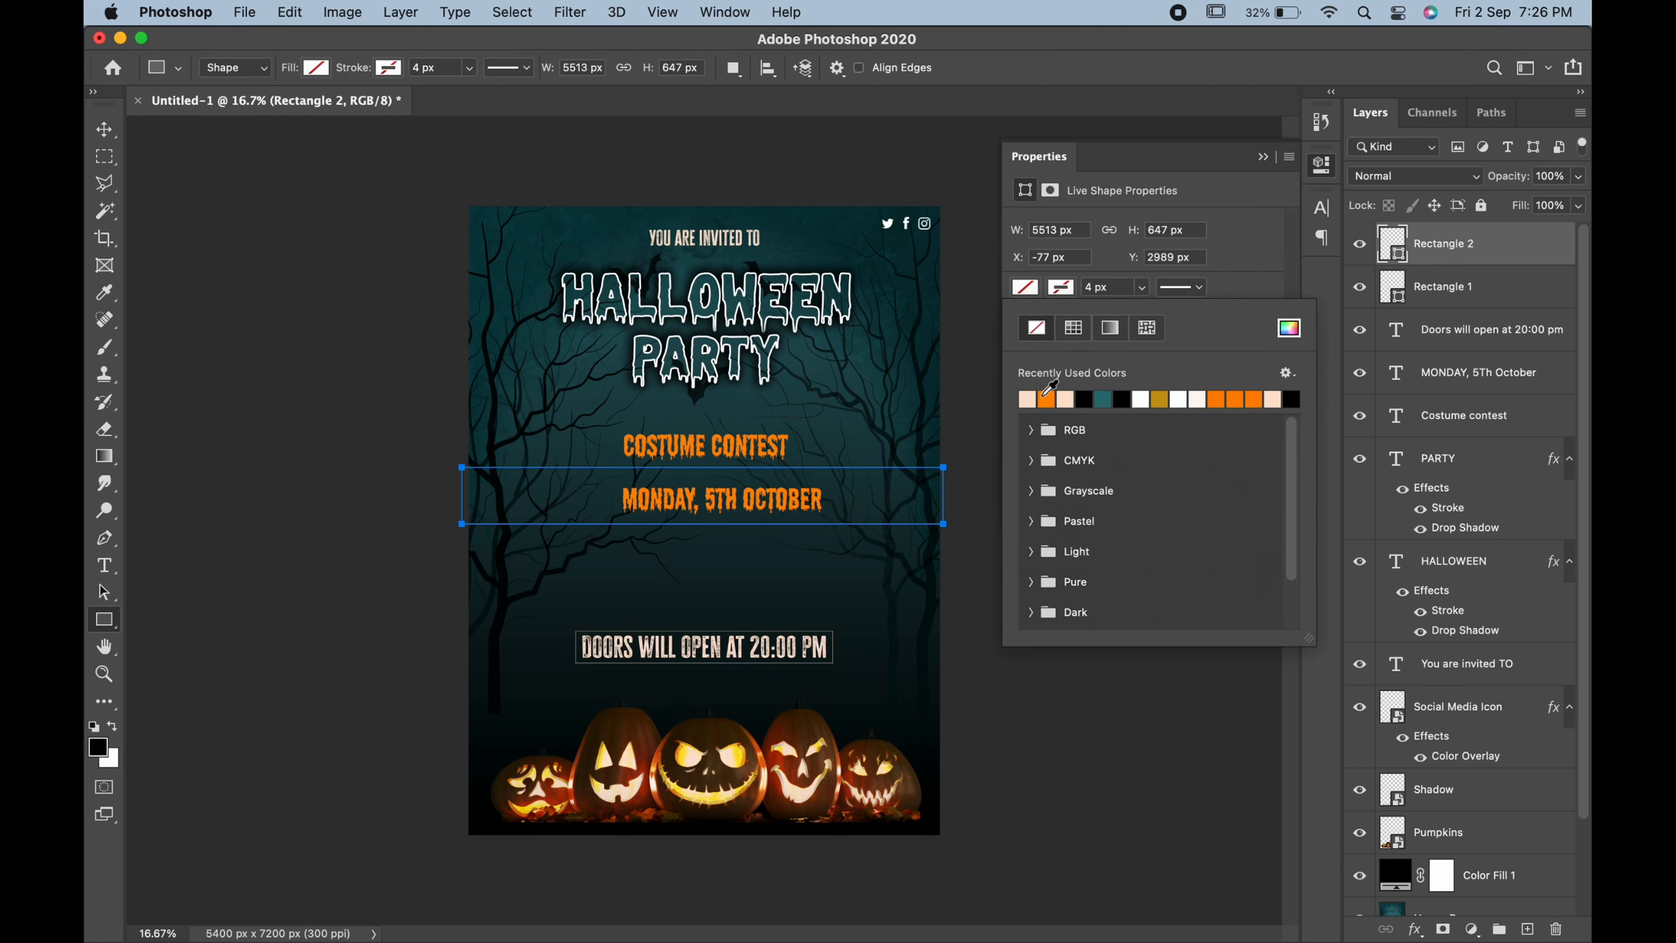
left_click(1046, 398)
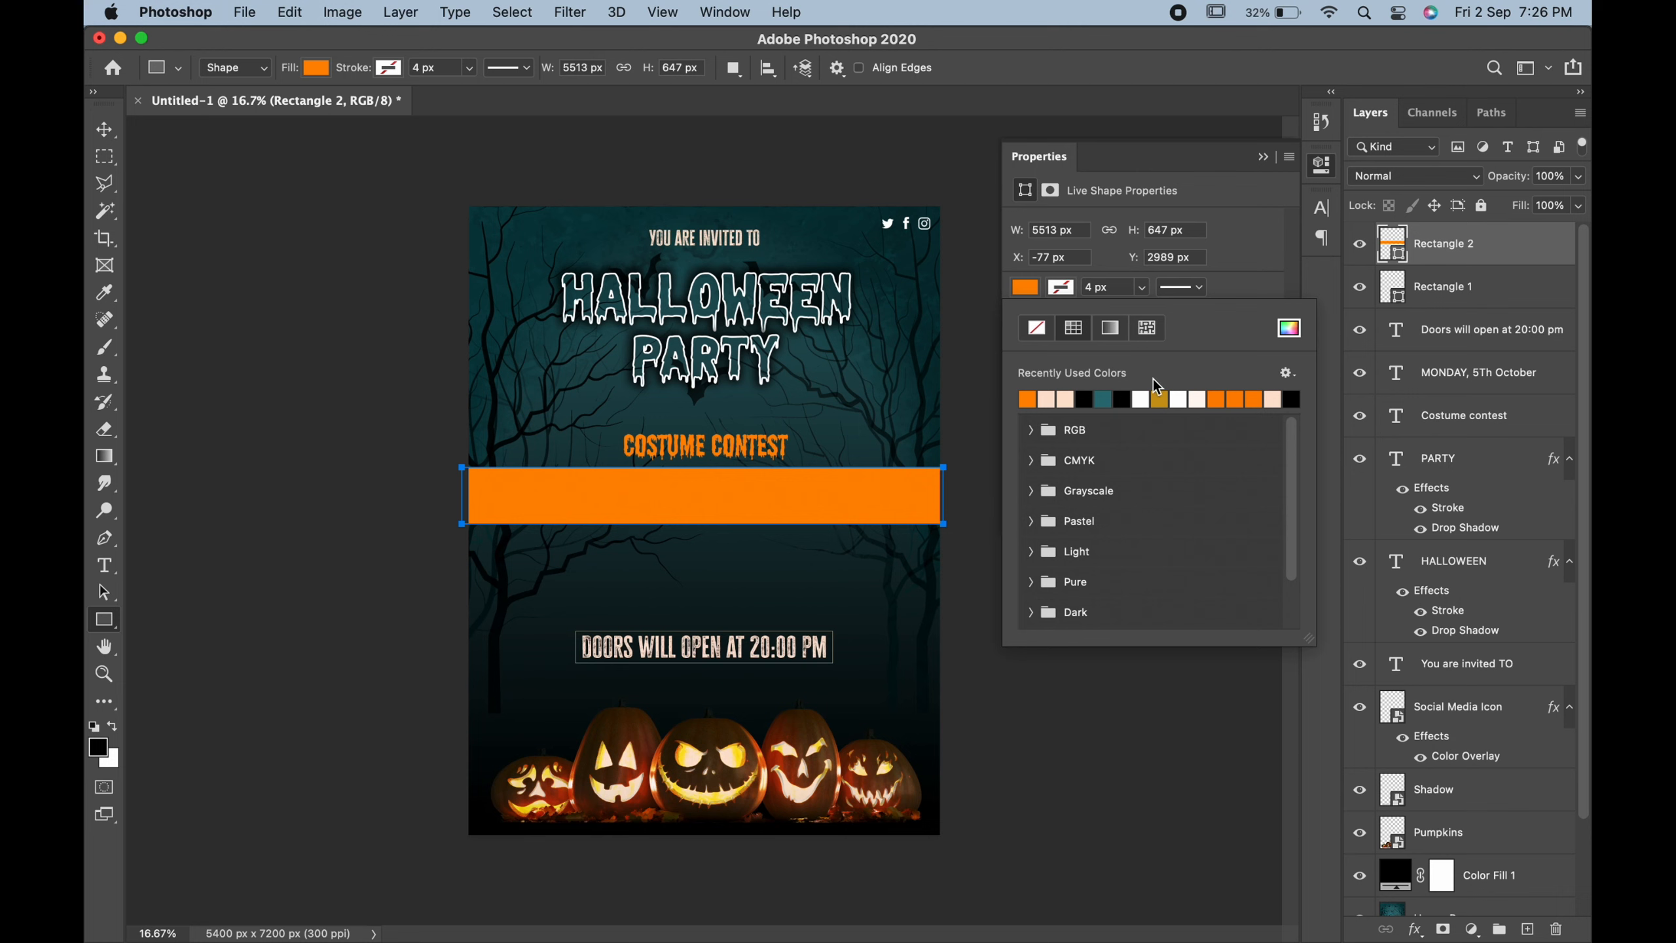
left_click(1161, 399)
left_click(1262, 156)
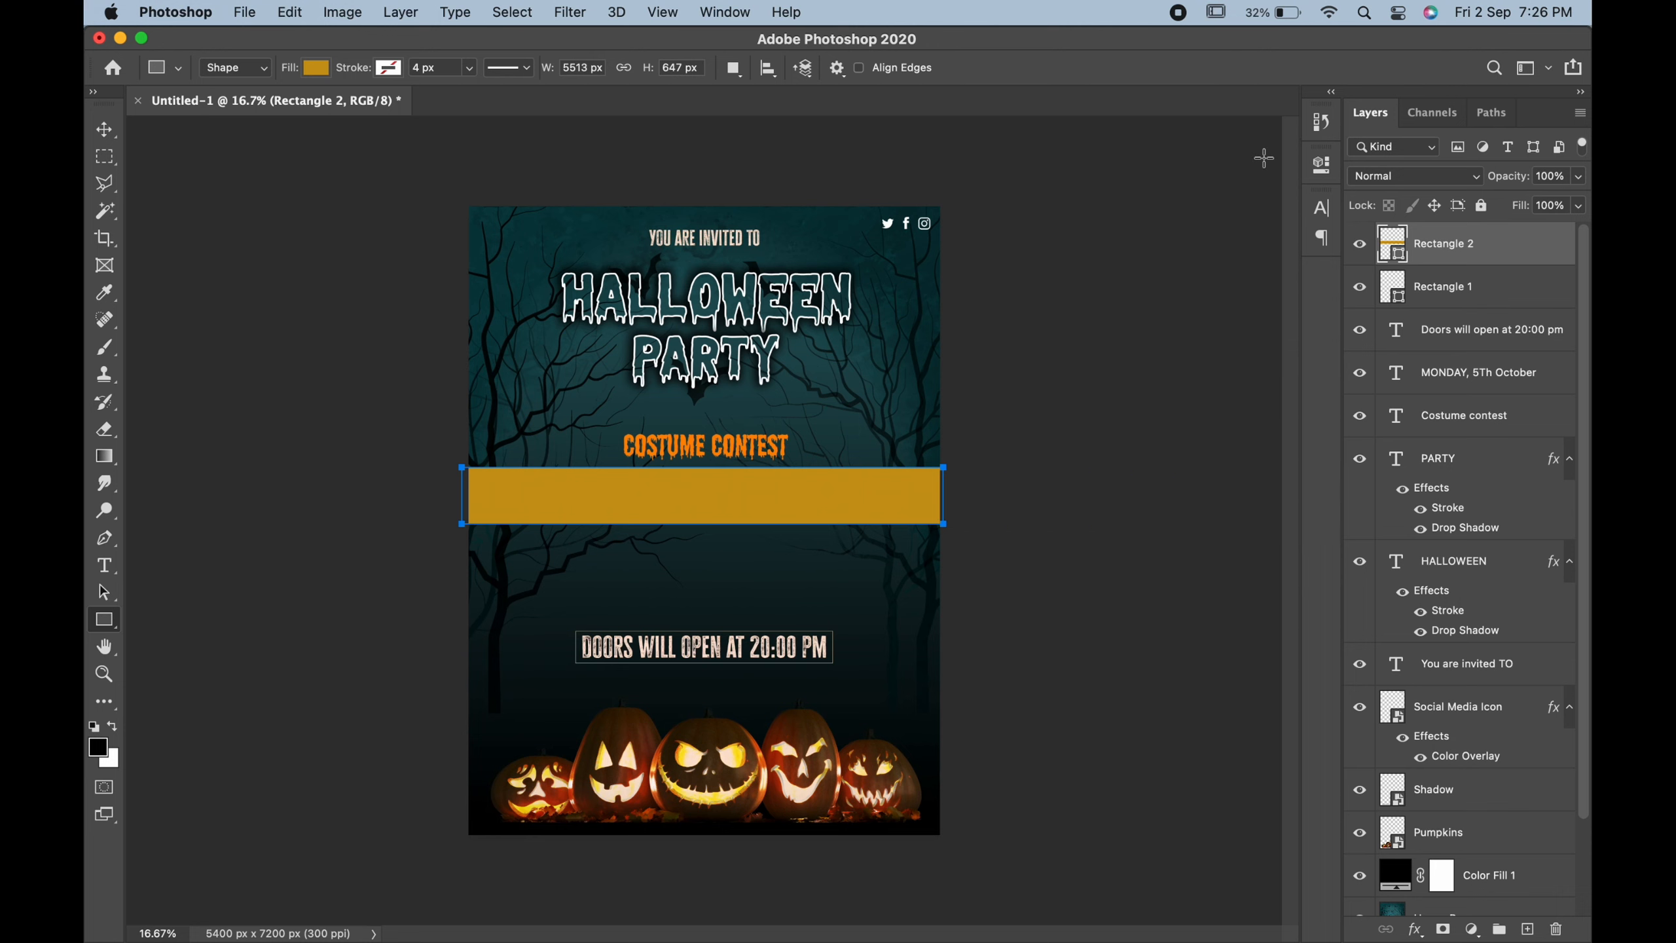
Lower the gold band's layer opacity to 15%.
left_click(104, 131)
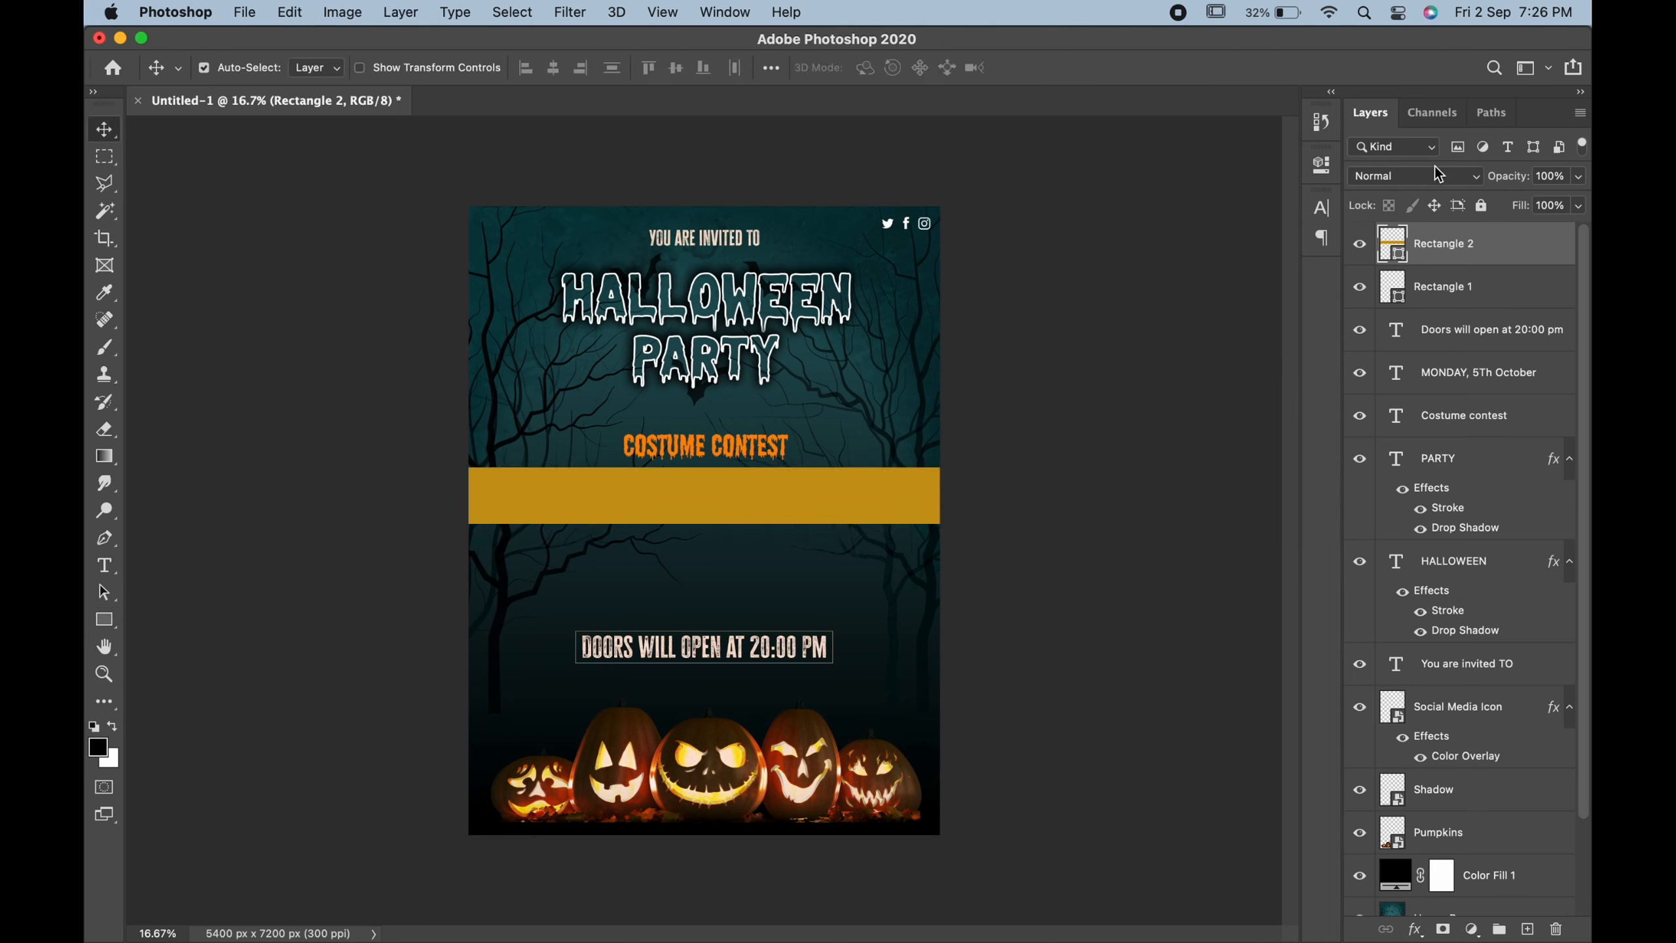
mouse_move(1521, 182)
left_mouse_down()
mouse_move(1463, 186)
mouse_move(1496, 182)
left_mouse_up()
type("15")
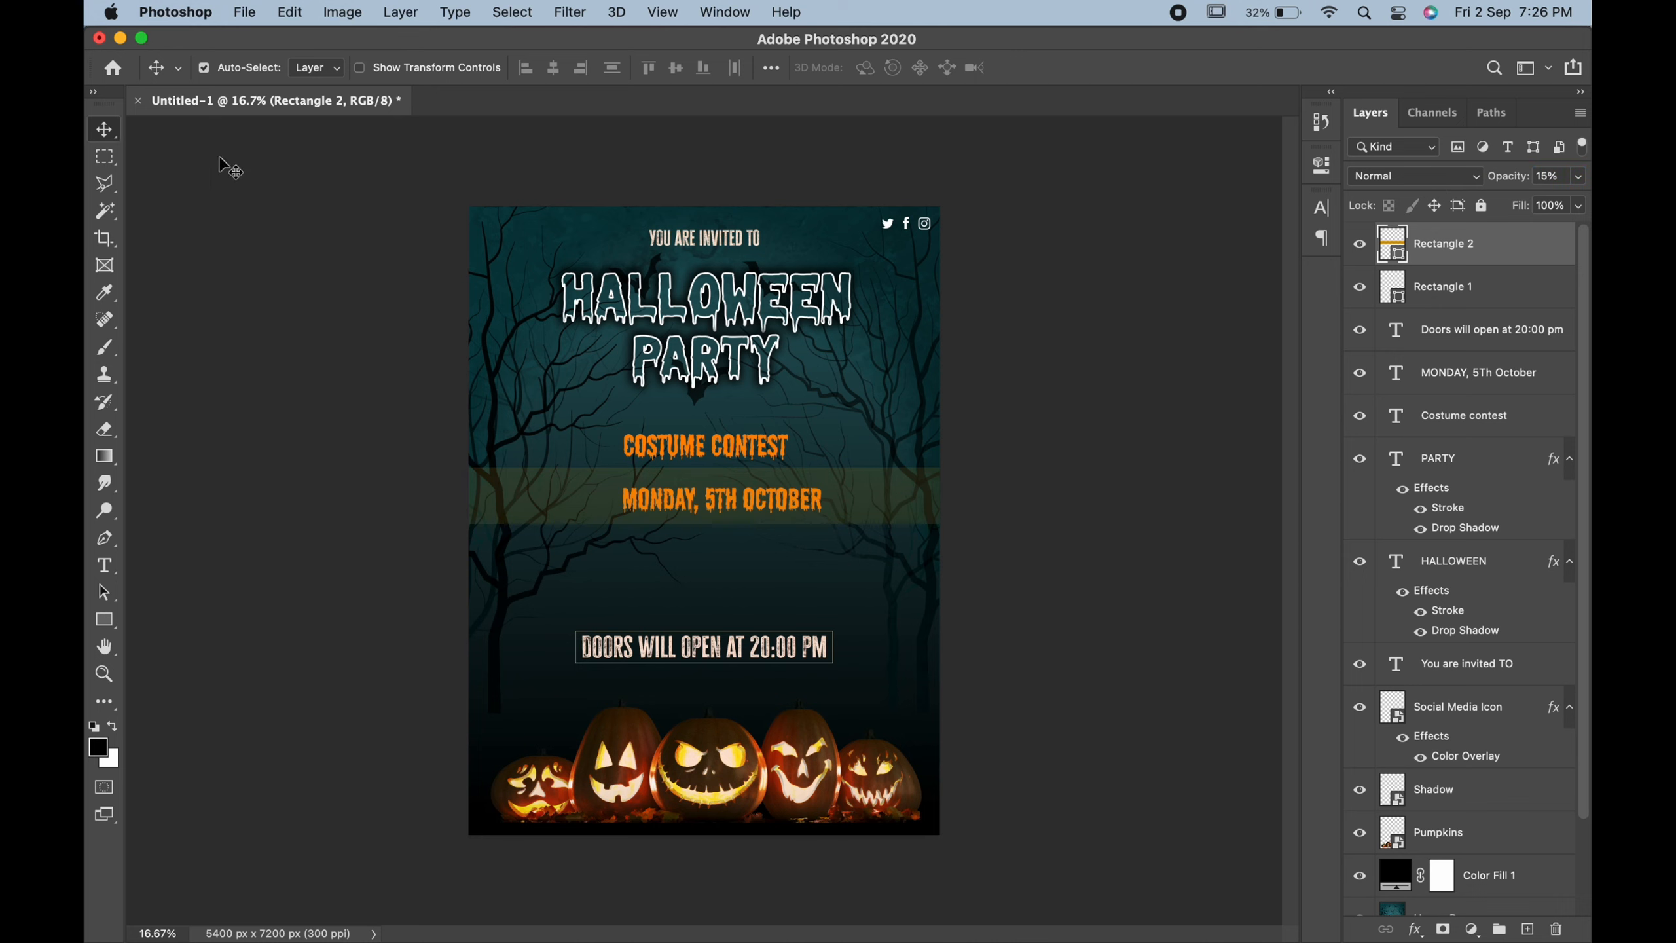
Place the date text between the band and the door-opening text, with the band just below "COSTUME CONTEST".
left_click_drag(719, 508, 718, 589)
left_click(724, 499)
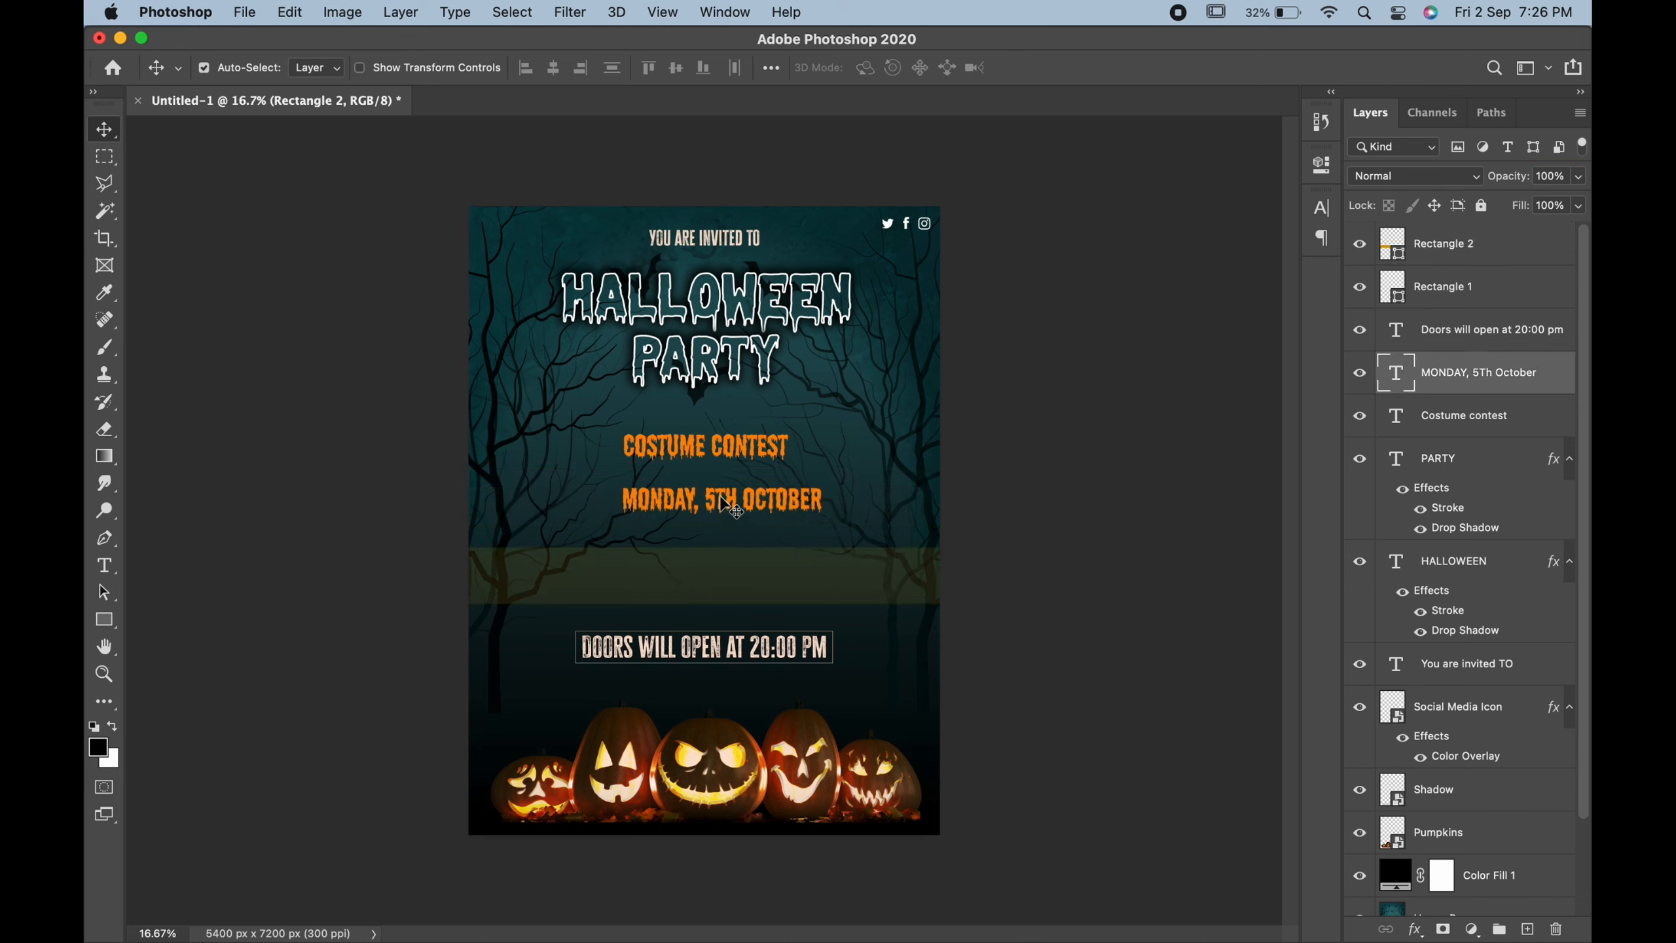
left_click_drag(724, 504, 724, 576)
left_click_drag(859, 571, 861, 513)
Scale the "COSTUME CONTEST" text up to about 105% and center it horizontally on the canvas.
left_click(768, 456)
key("super+t")
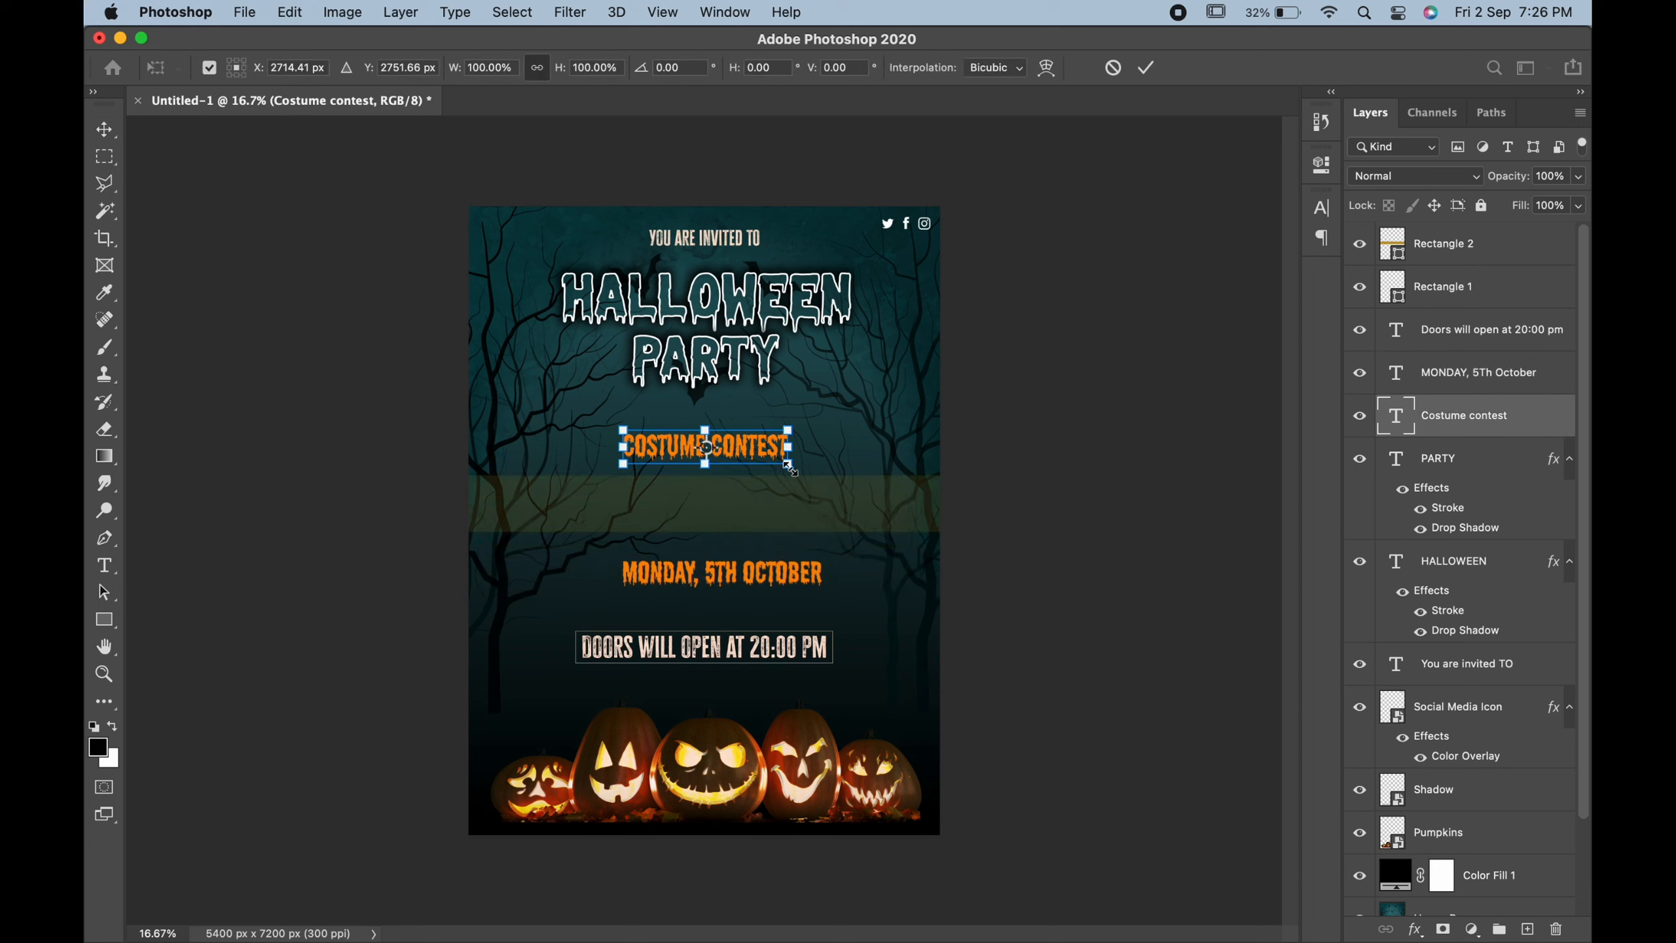
left_click_drag(794, 470, 802, 473)
key("Return")
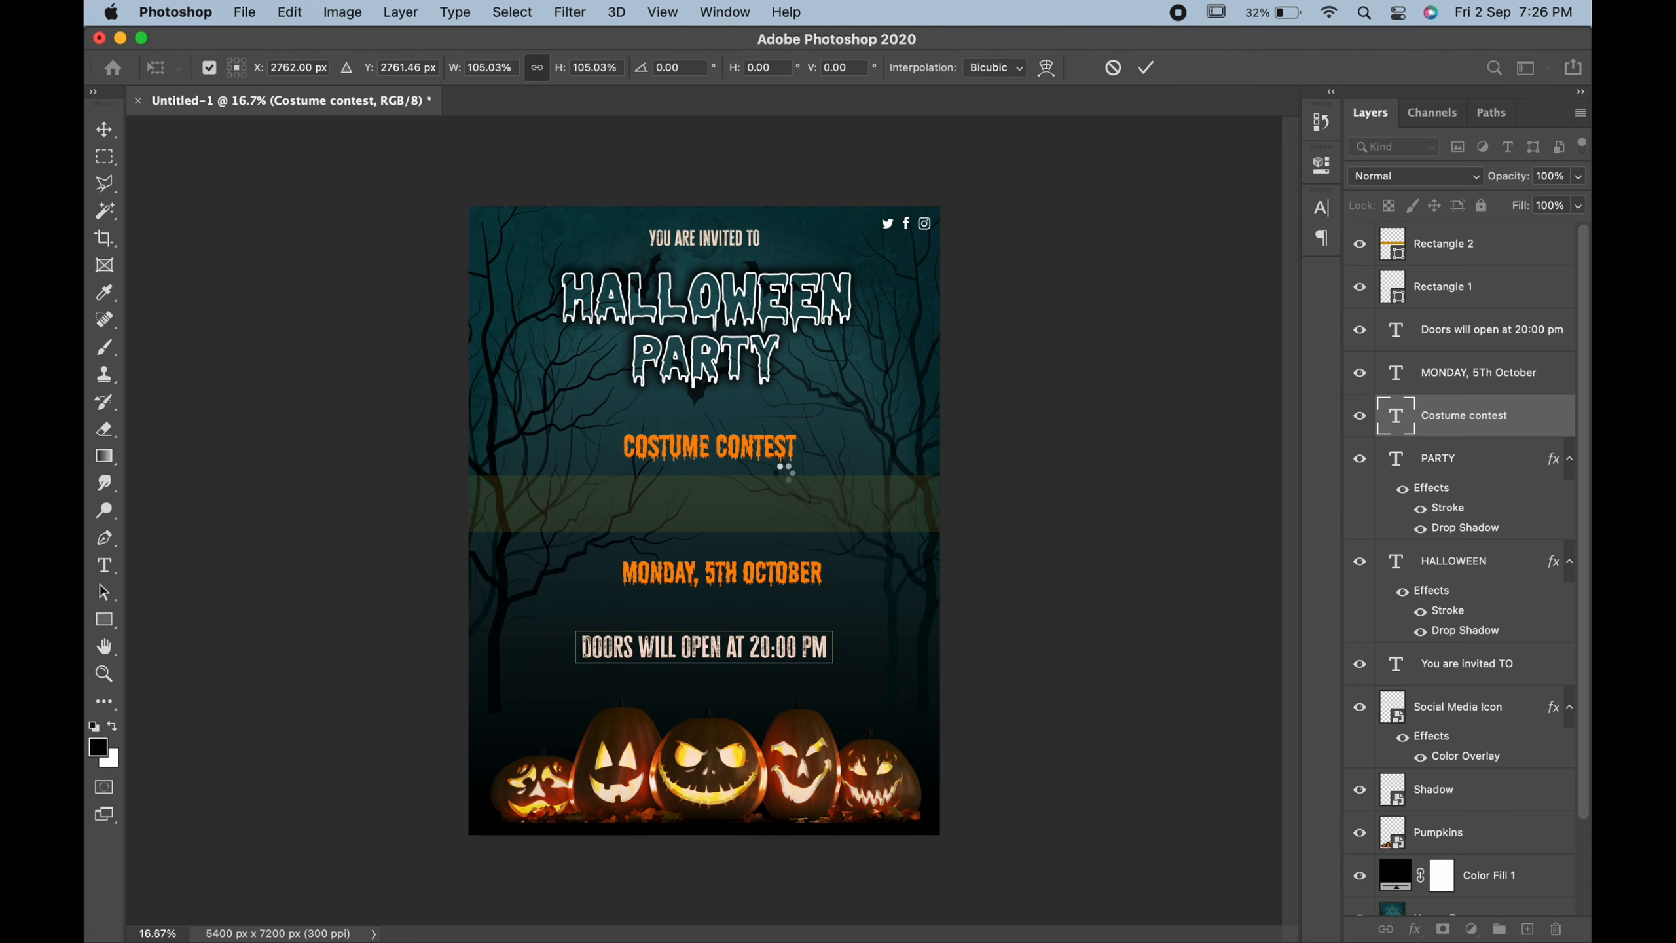
key("super+a")
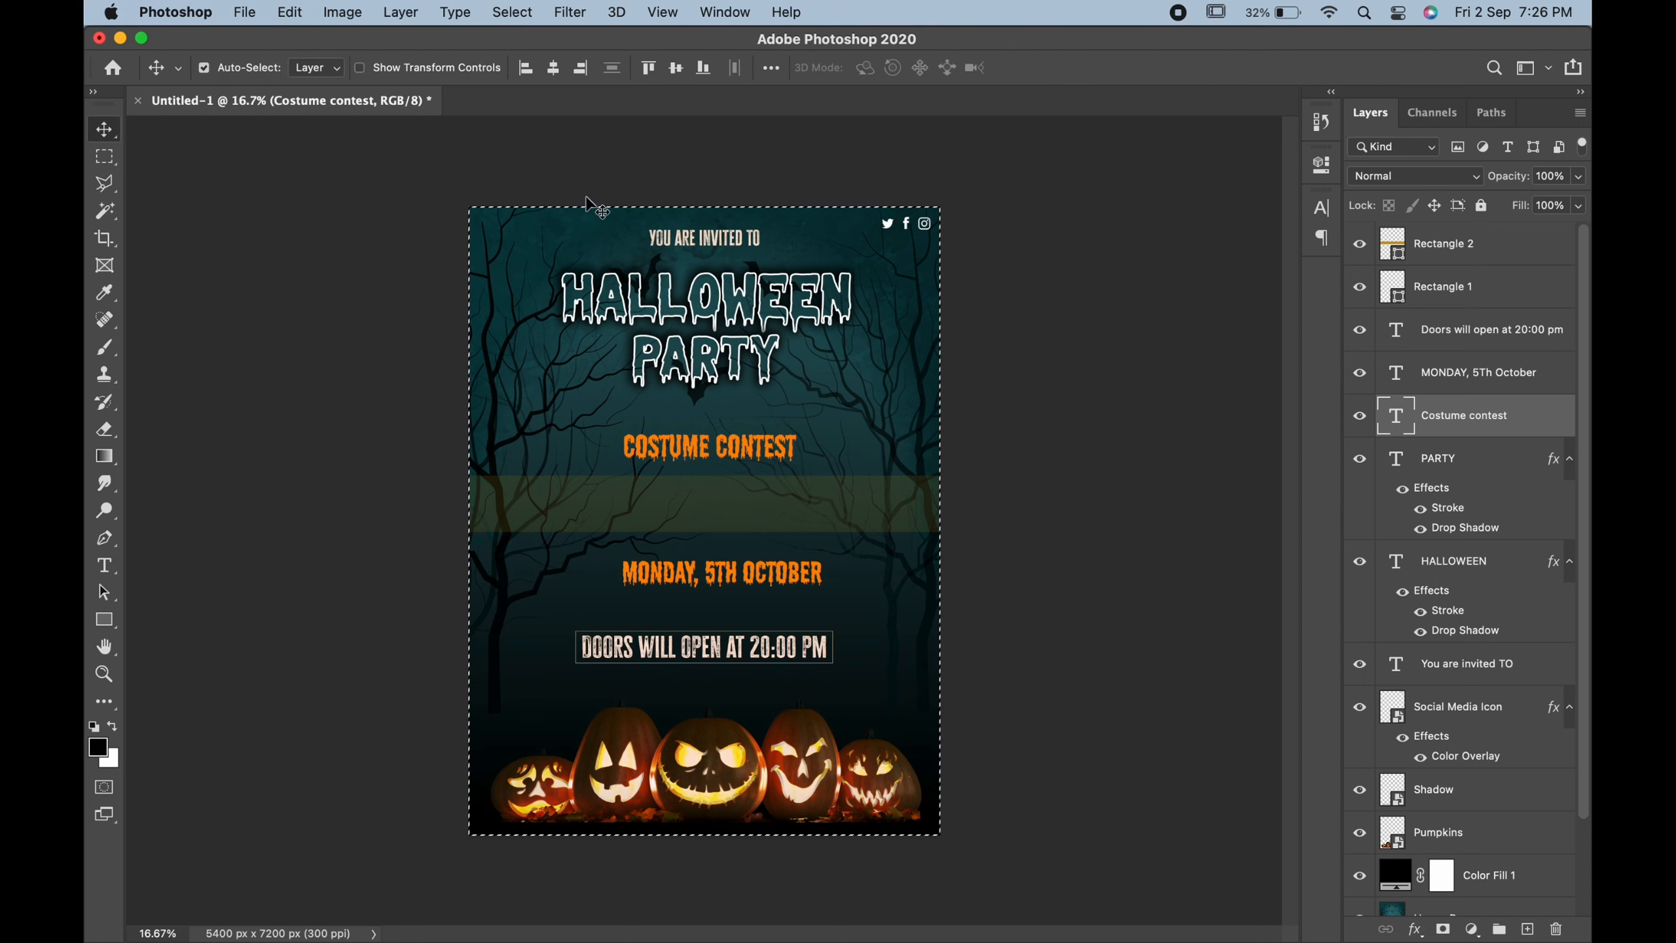
left_click(553, 68)
key("super+d")
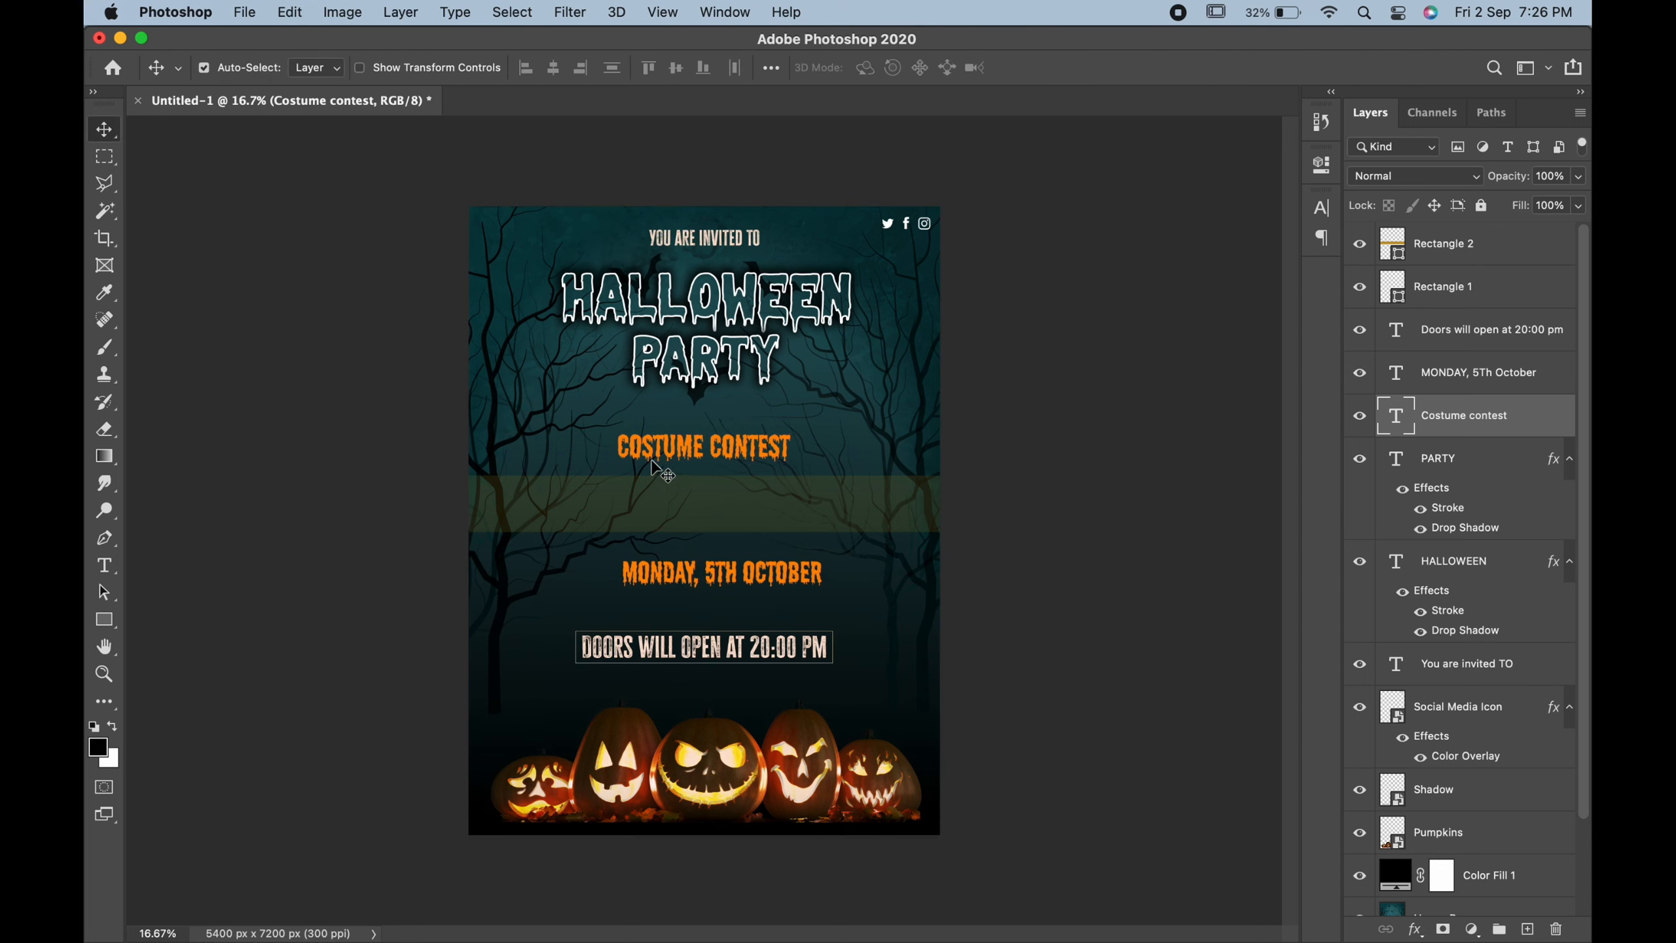
Draw an unfilled peach rectangle about 2825 × 538 px from the middle of "COSTUME CONTEST" into the band, and center it horizontally.
left_click(105, 620)
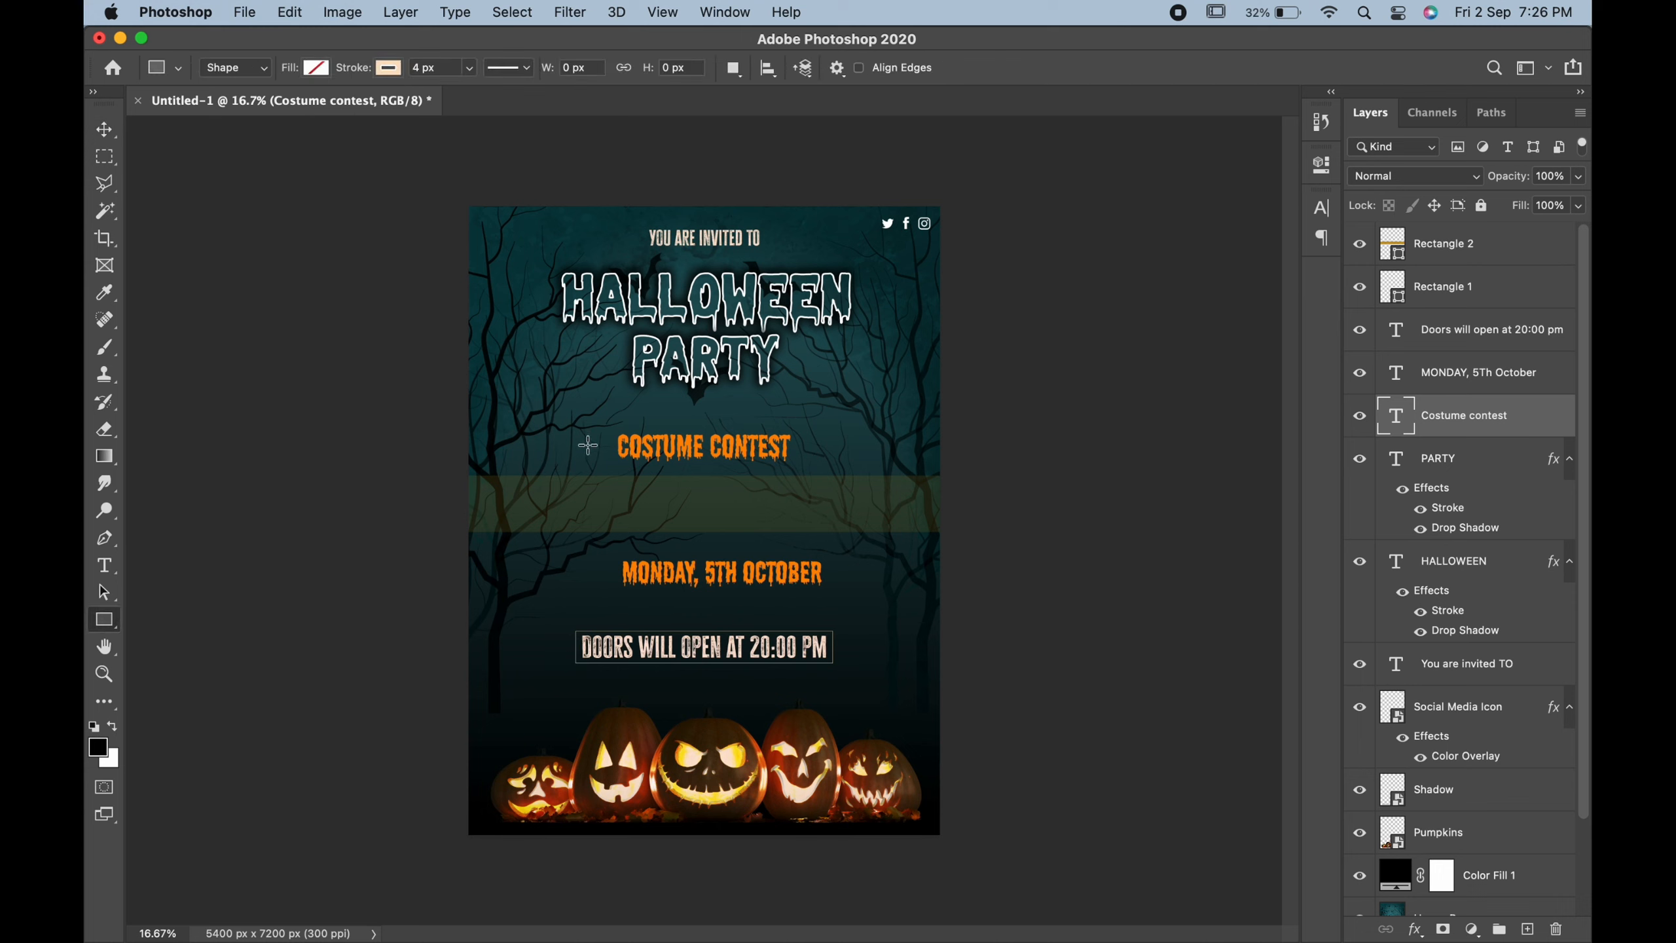
mouse_move(577, 448)
left_mouse_down()
mouse_move(802, 462)
mouse_move(823, 494)
left_mouse_up()
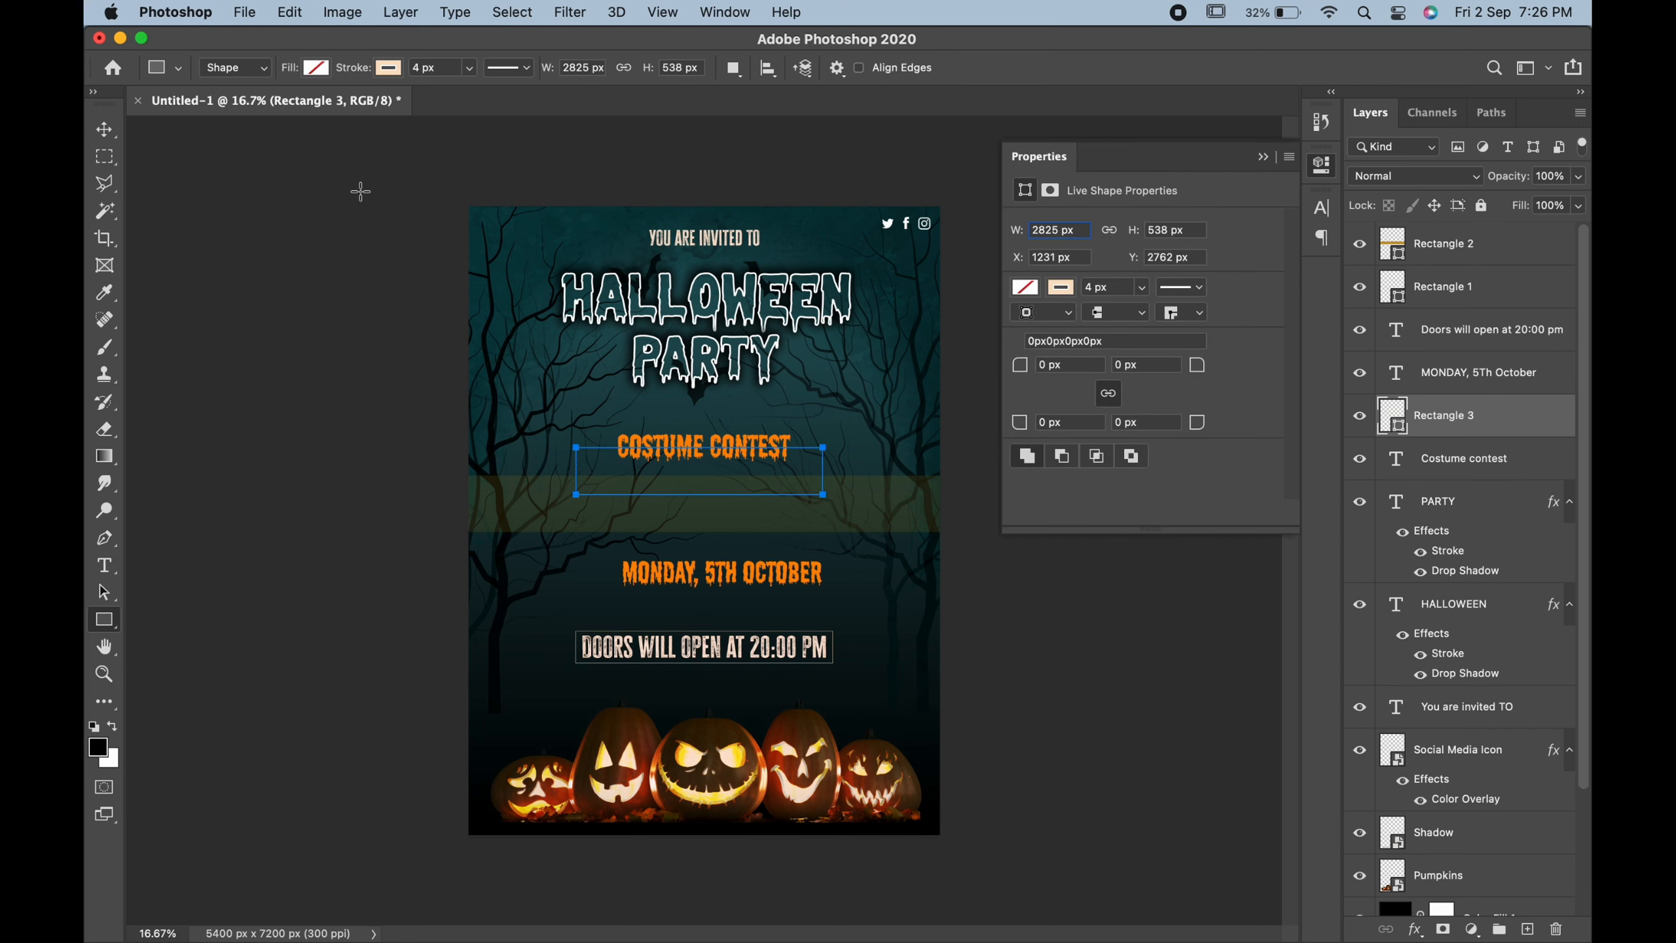
left_click(104, 130)
key("super+a")
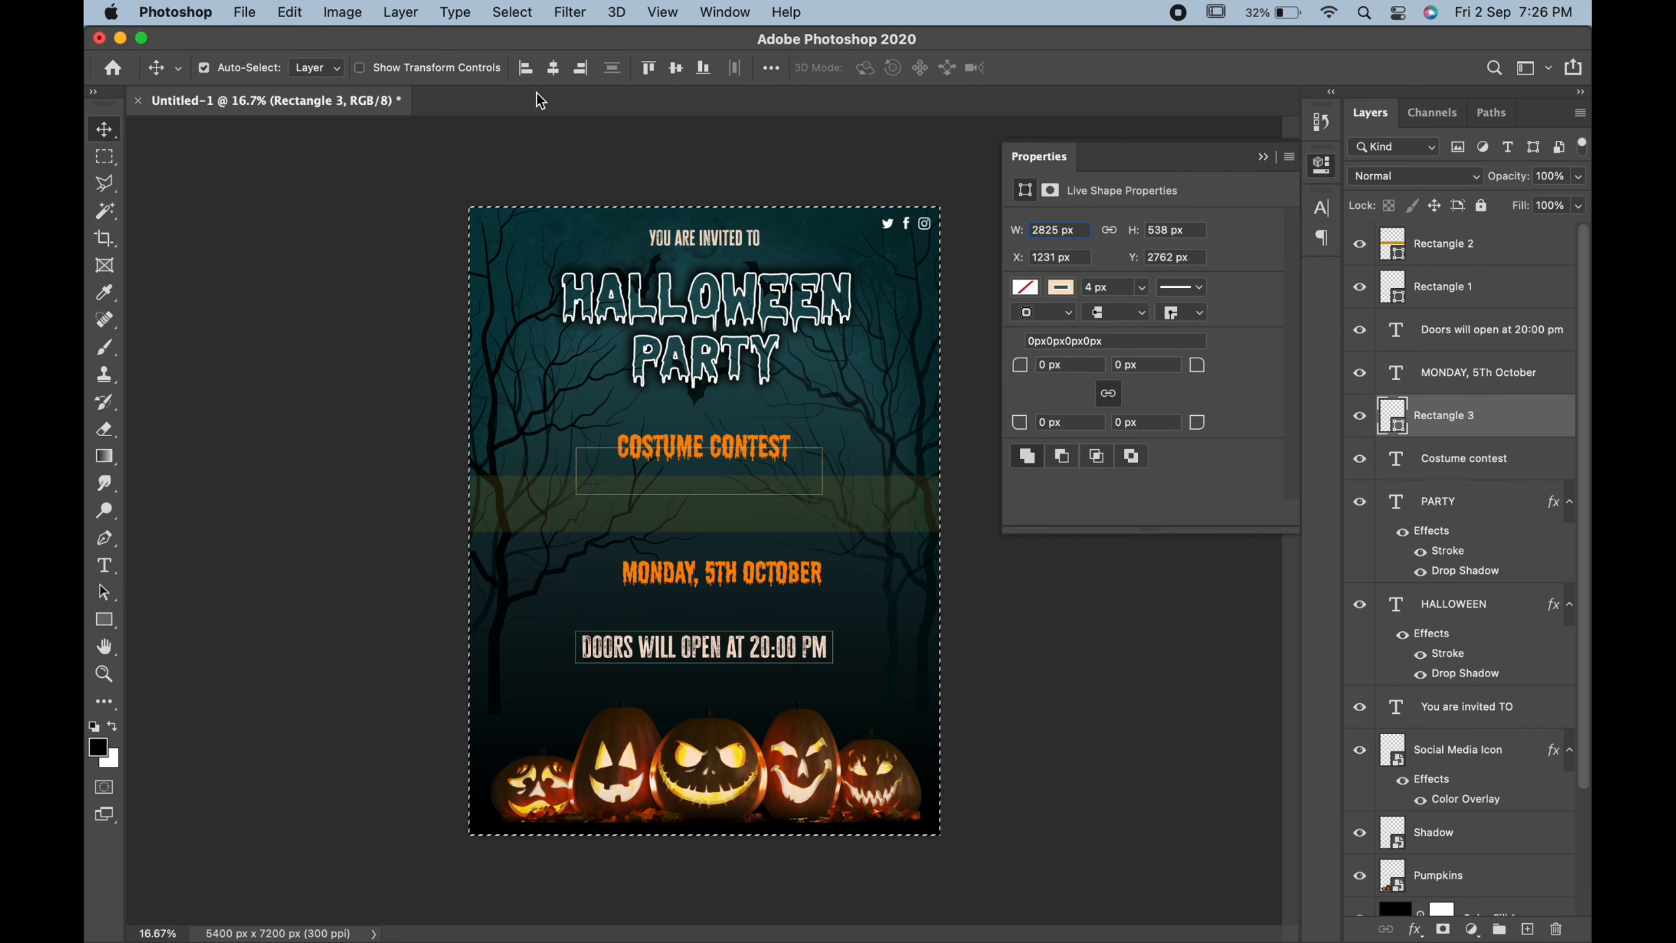
left_click(553, 67)
key("super+d")
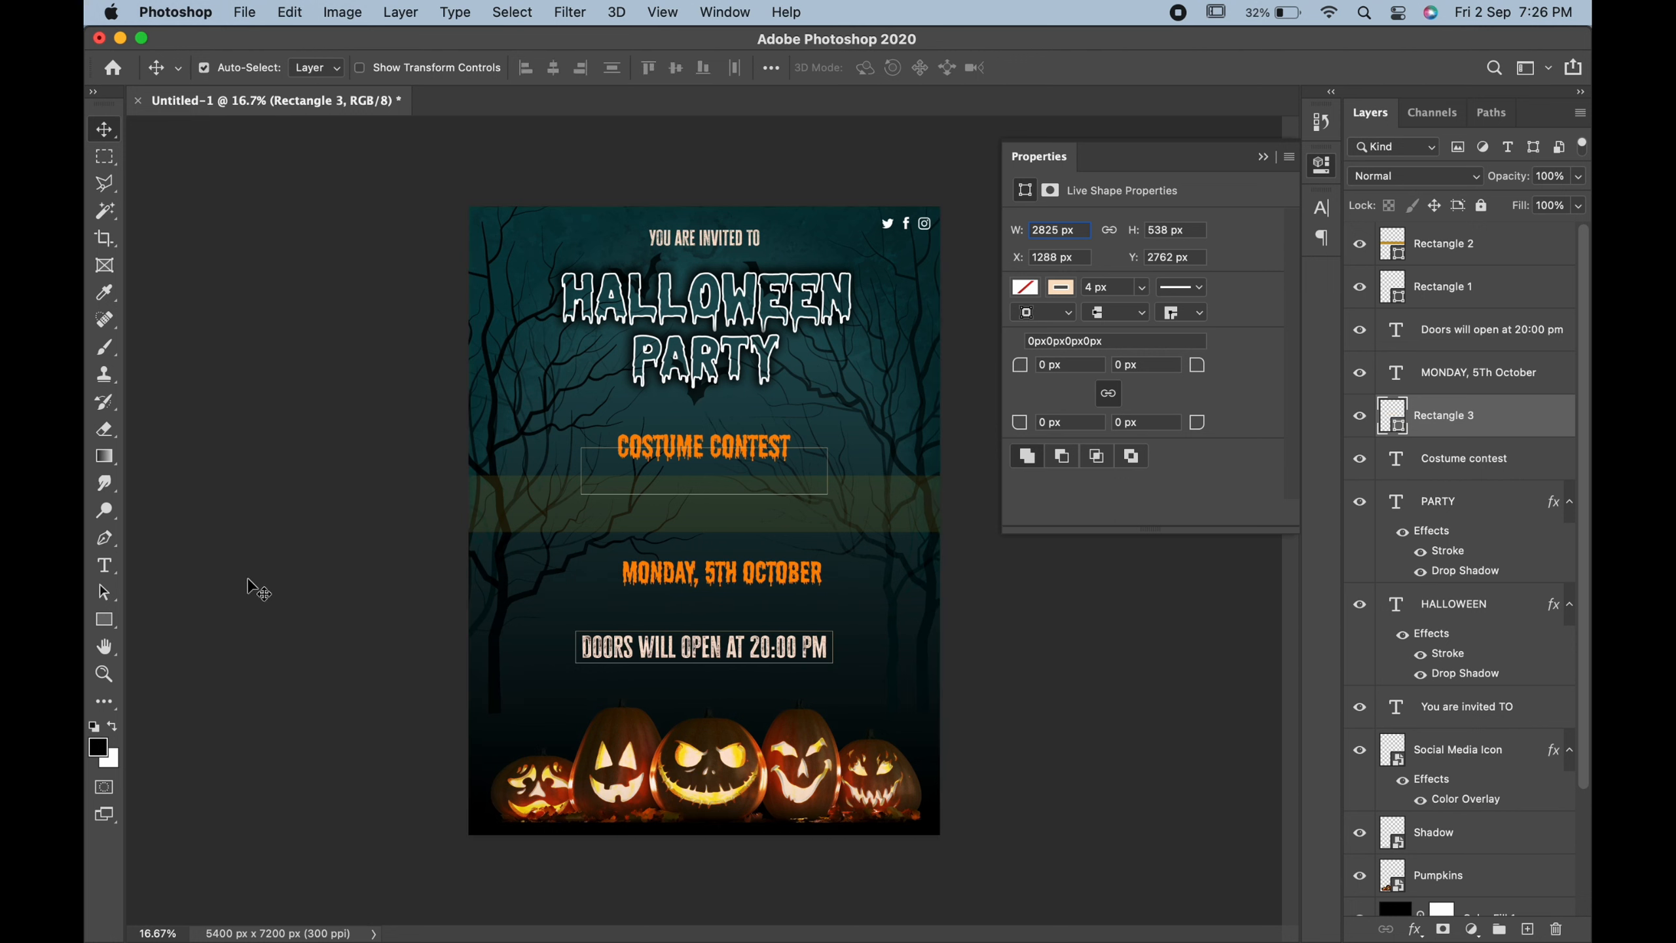
Set the stroke width of the rectangle around "COSTUME CONTEST" to 6 px.
left_click(104, 619)
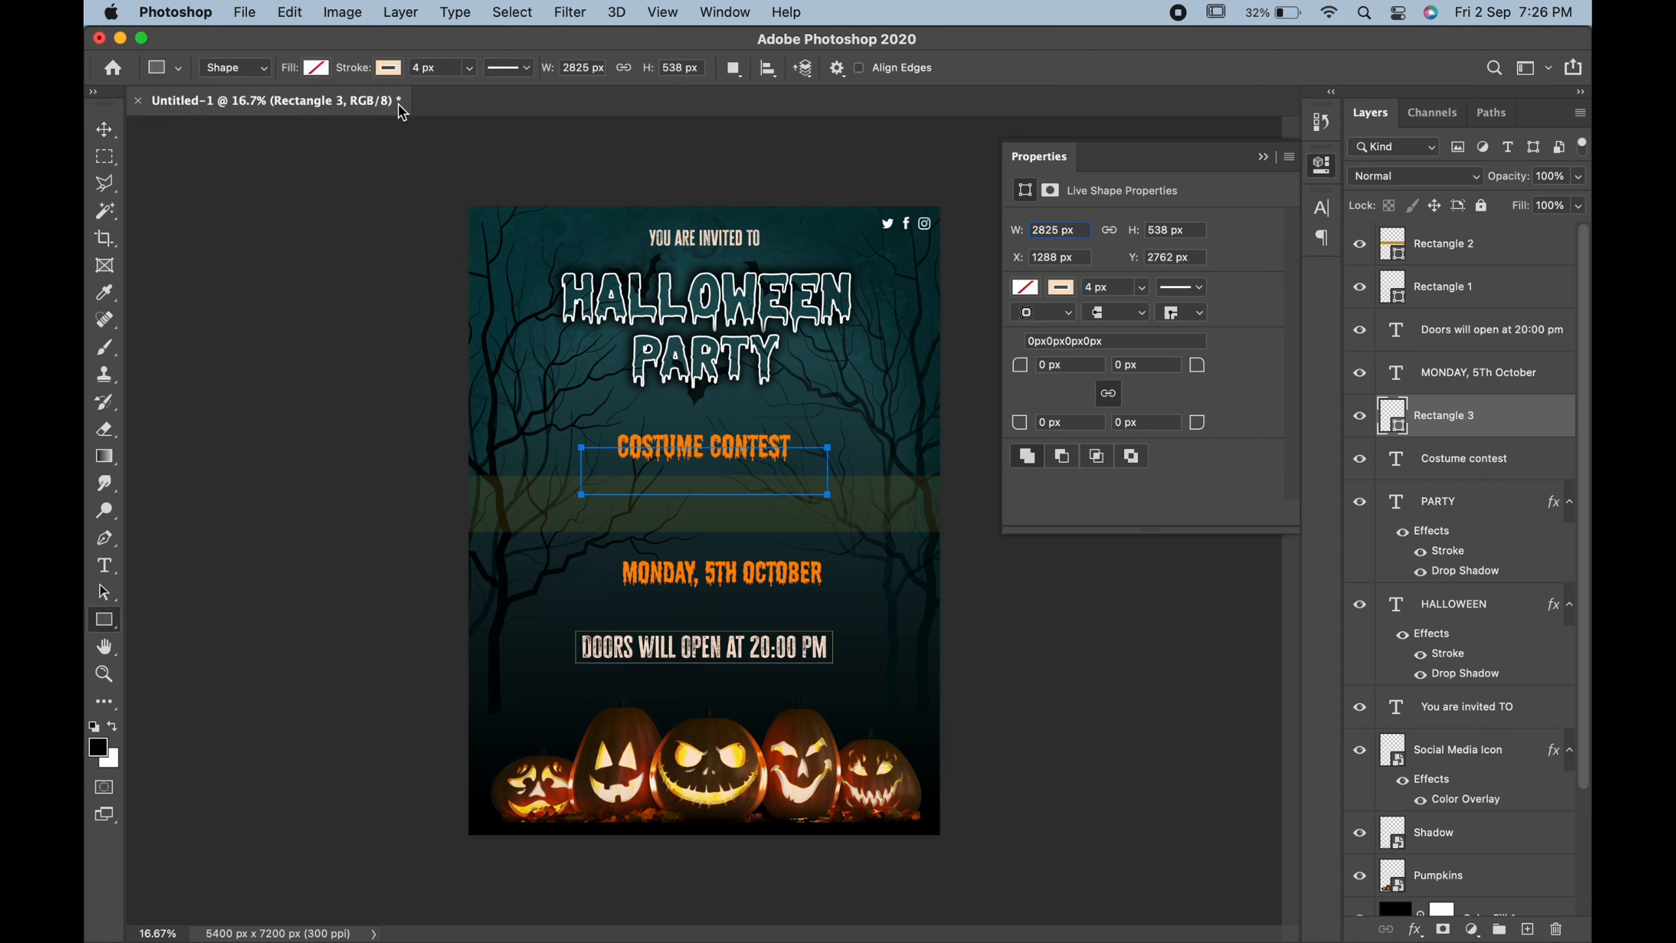
double_click(419, 67)
left_click(104, 129)
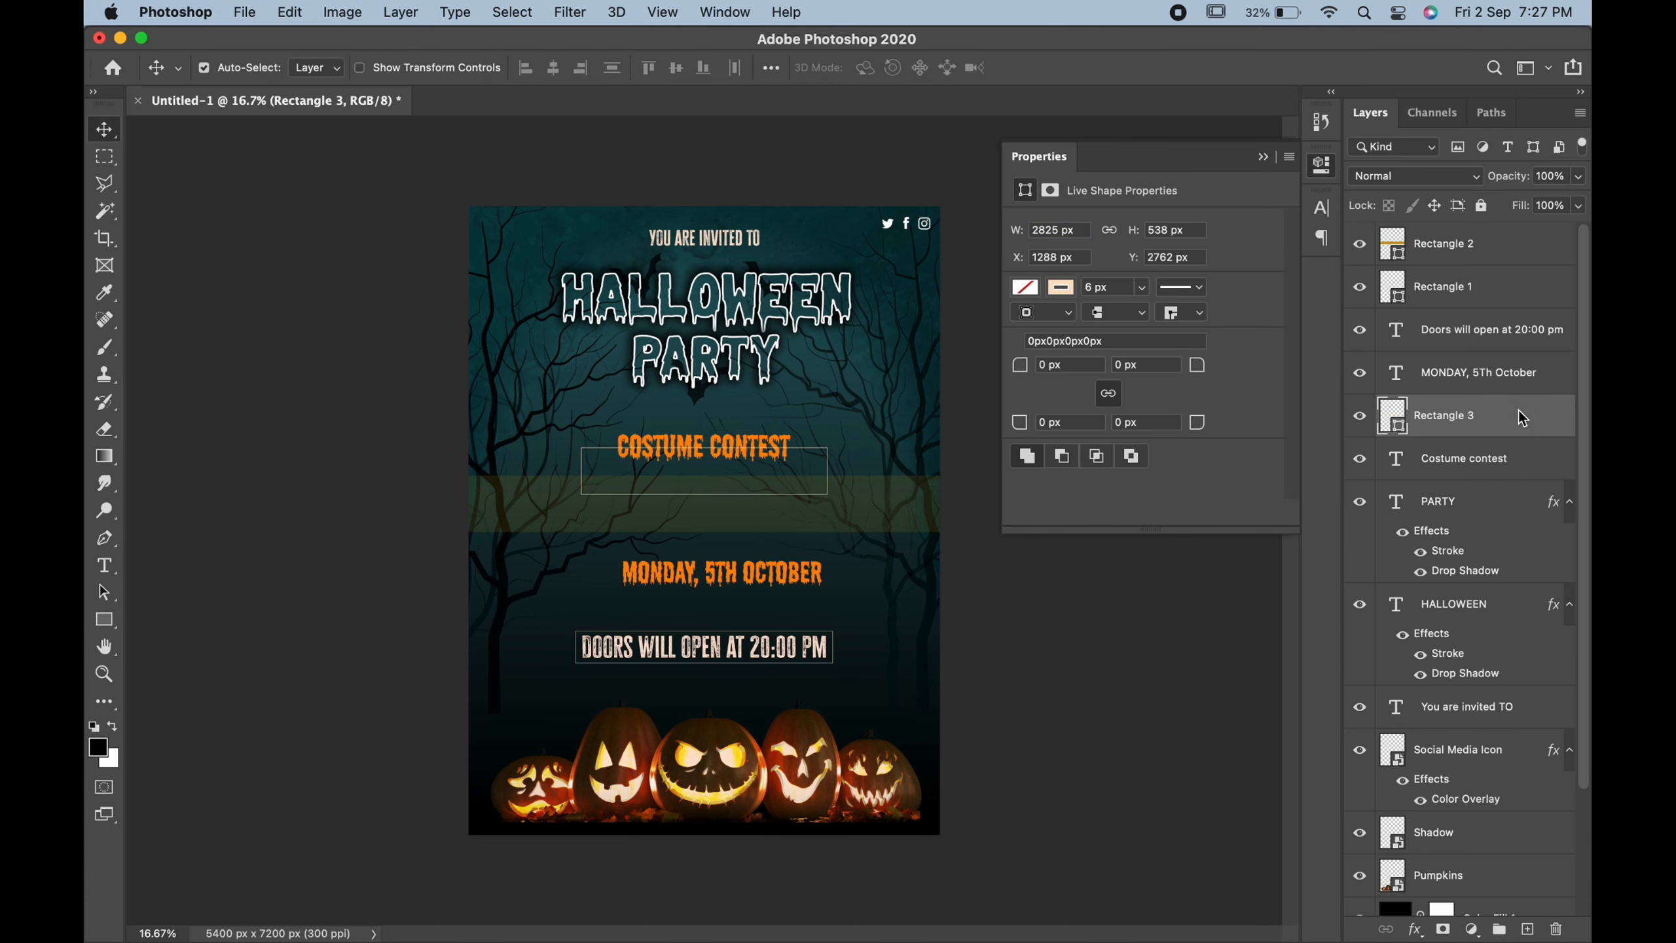
Add a layer mask to the costume contest rectangle and hide its outline behind the text and inside the band.
left_click(1443, 928)
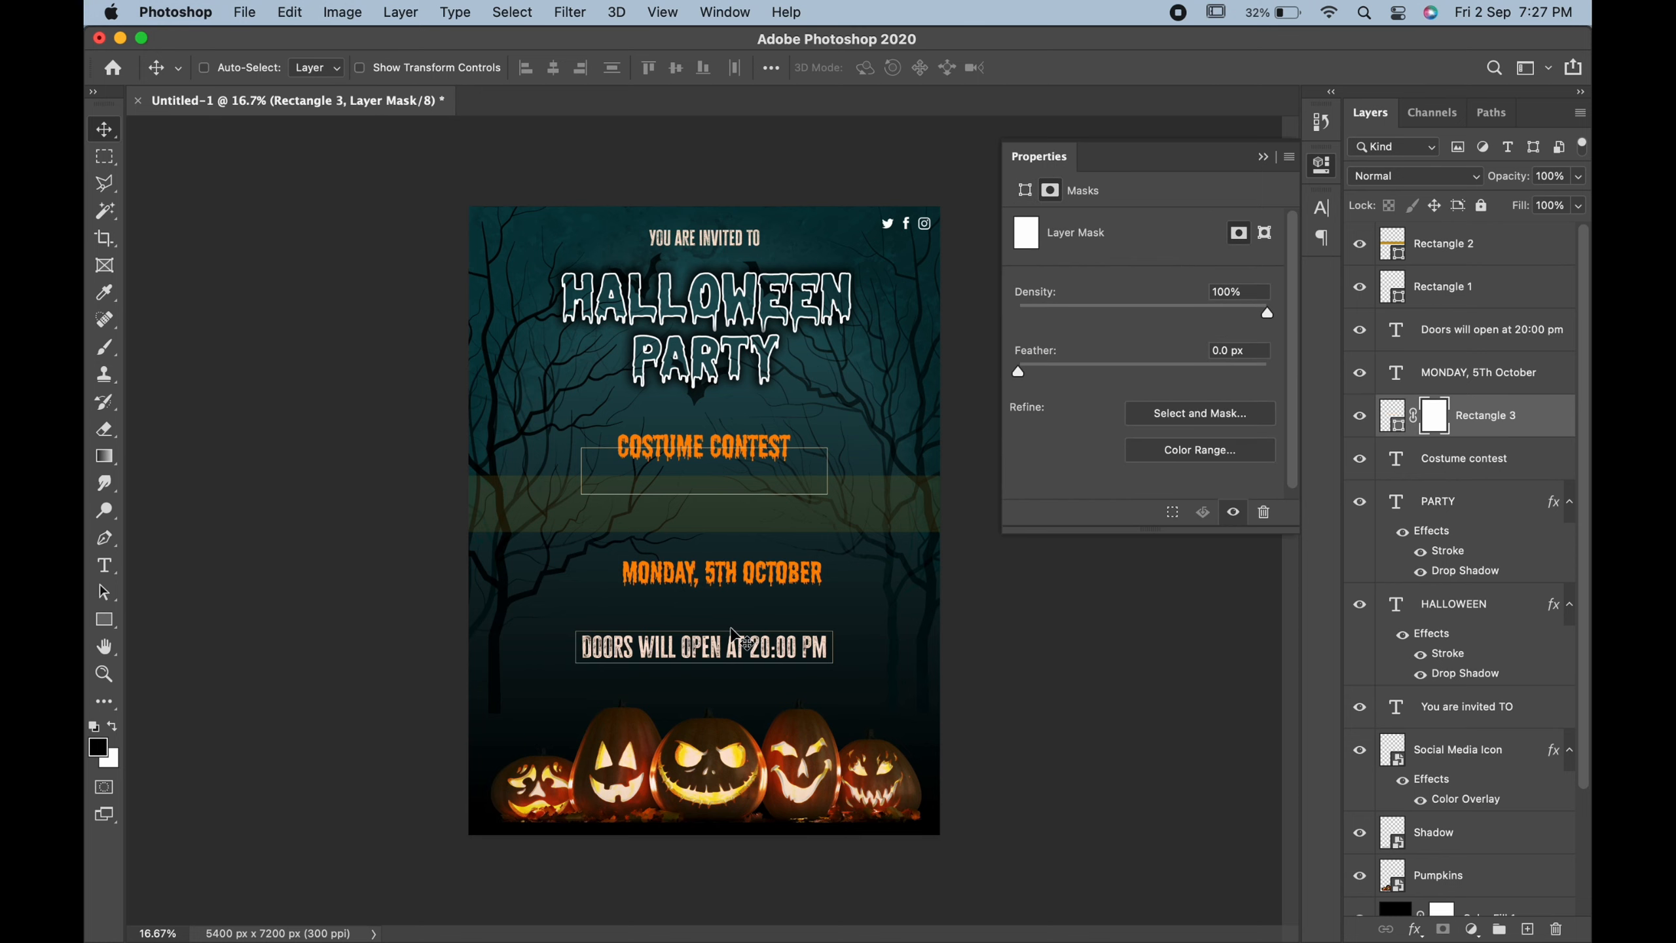
key("super+plus")
key("super+plus")
key("m")
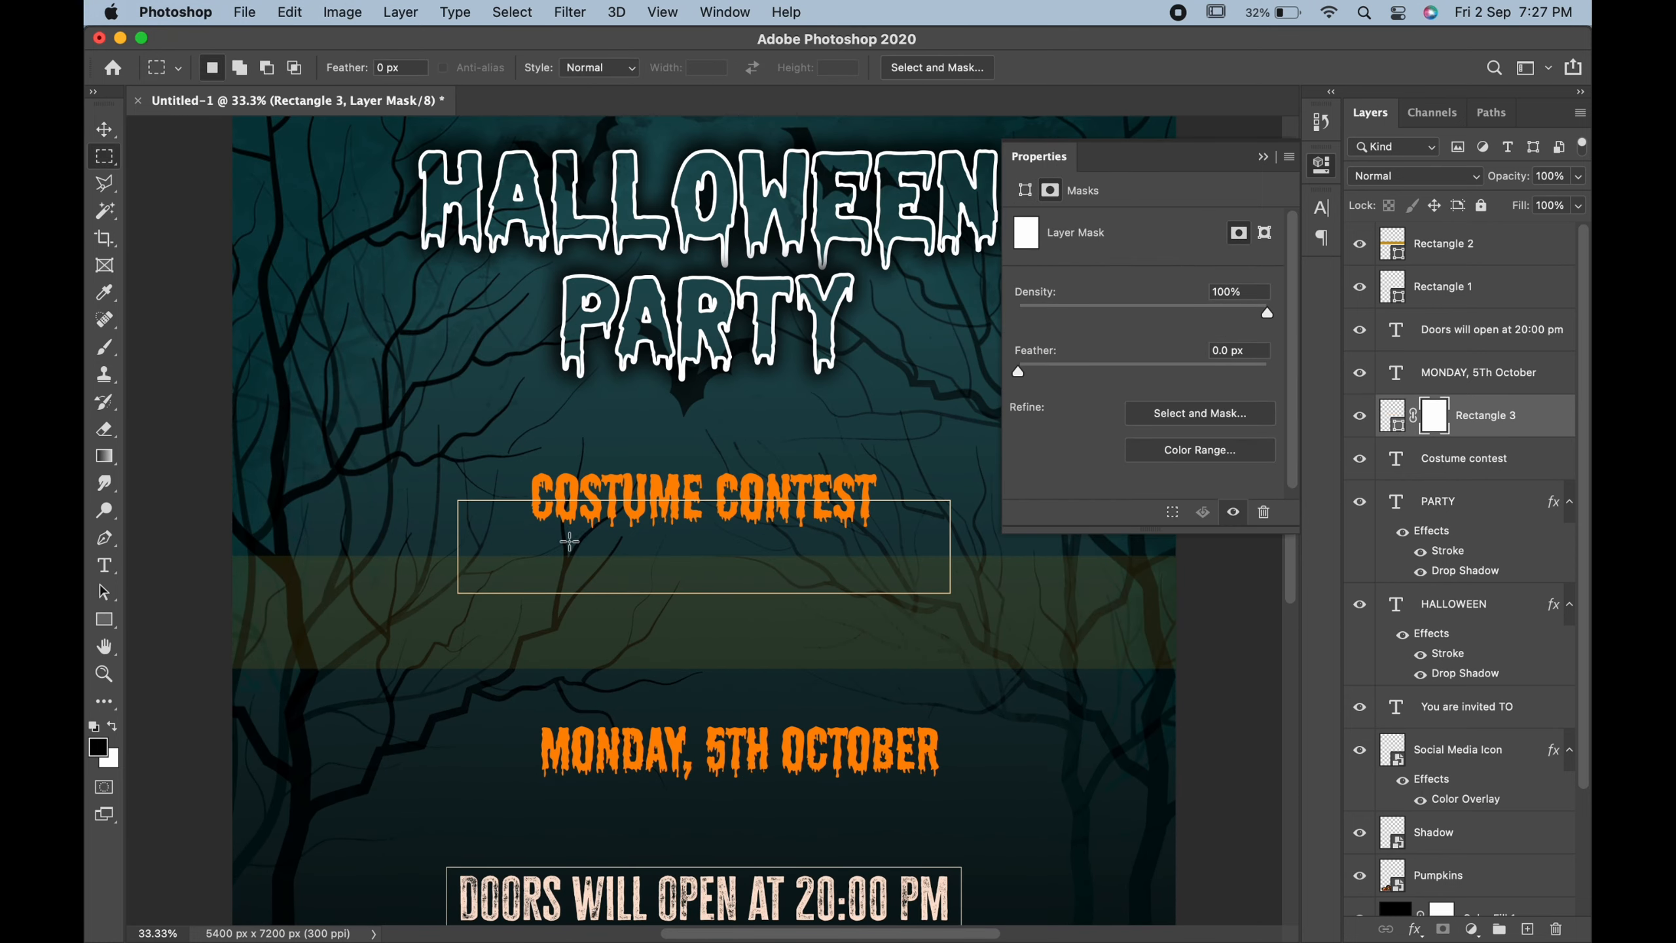
left_click_drag(517, 466, 417, 616)
left_click(104, 346)
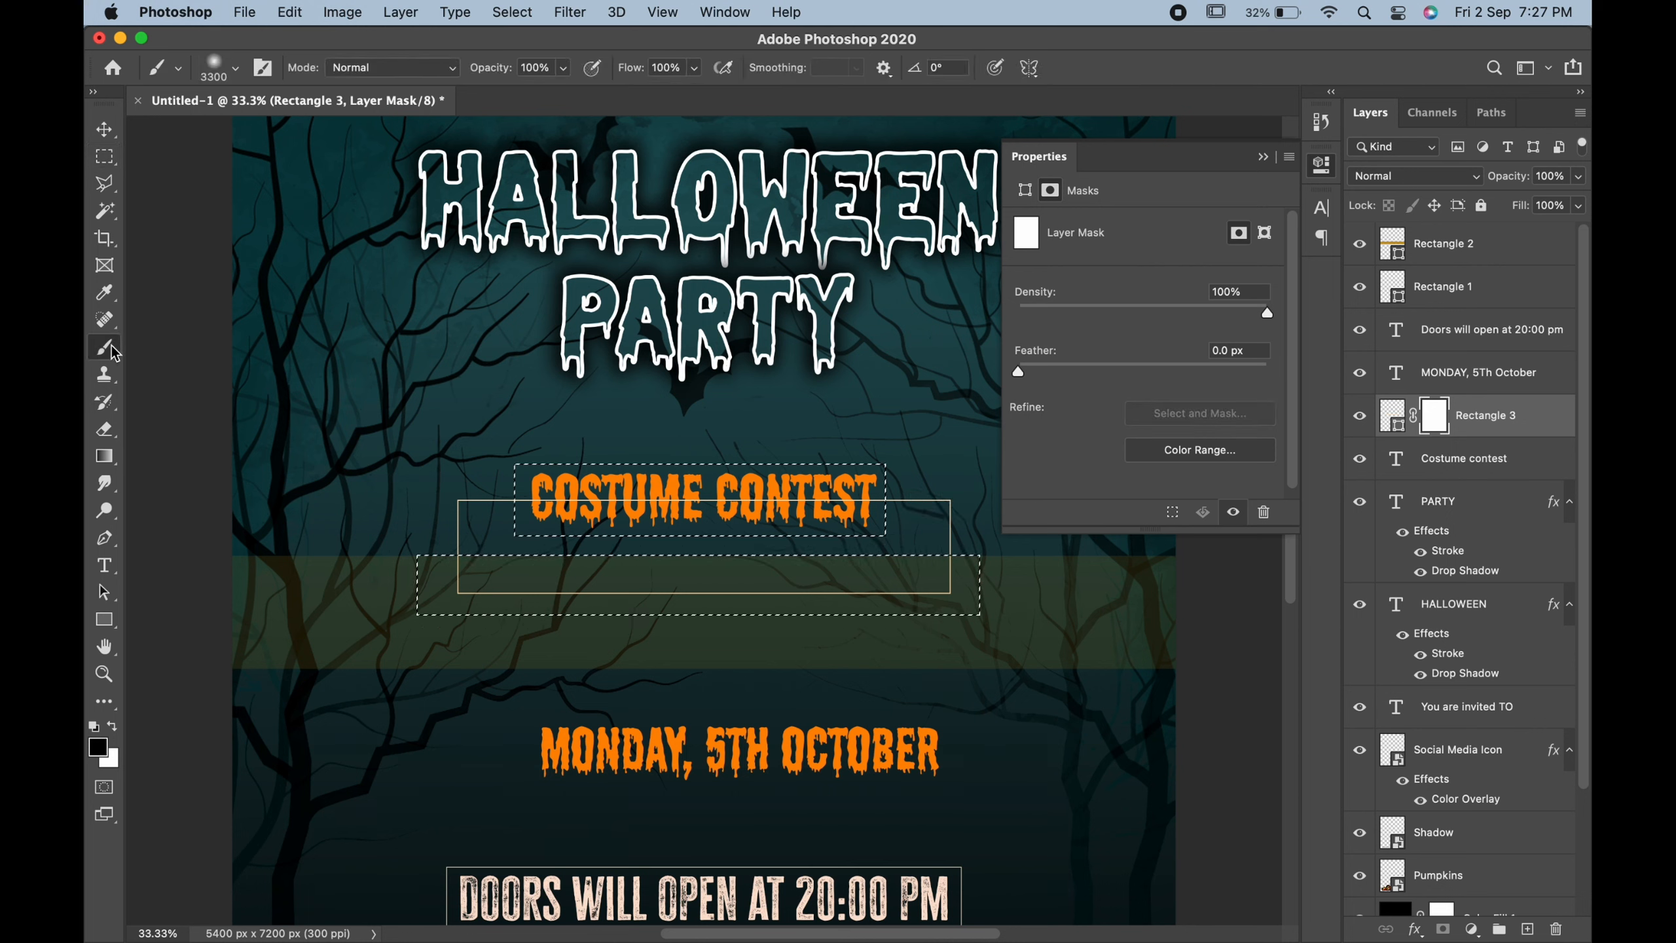
left_click_drag(551, 489, 610, 522)
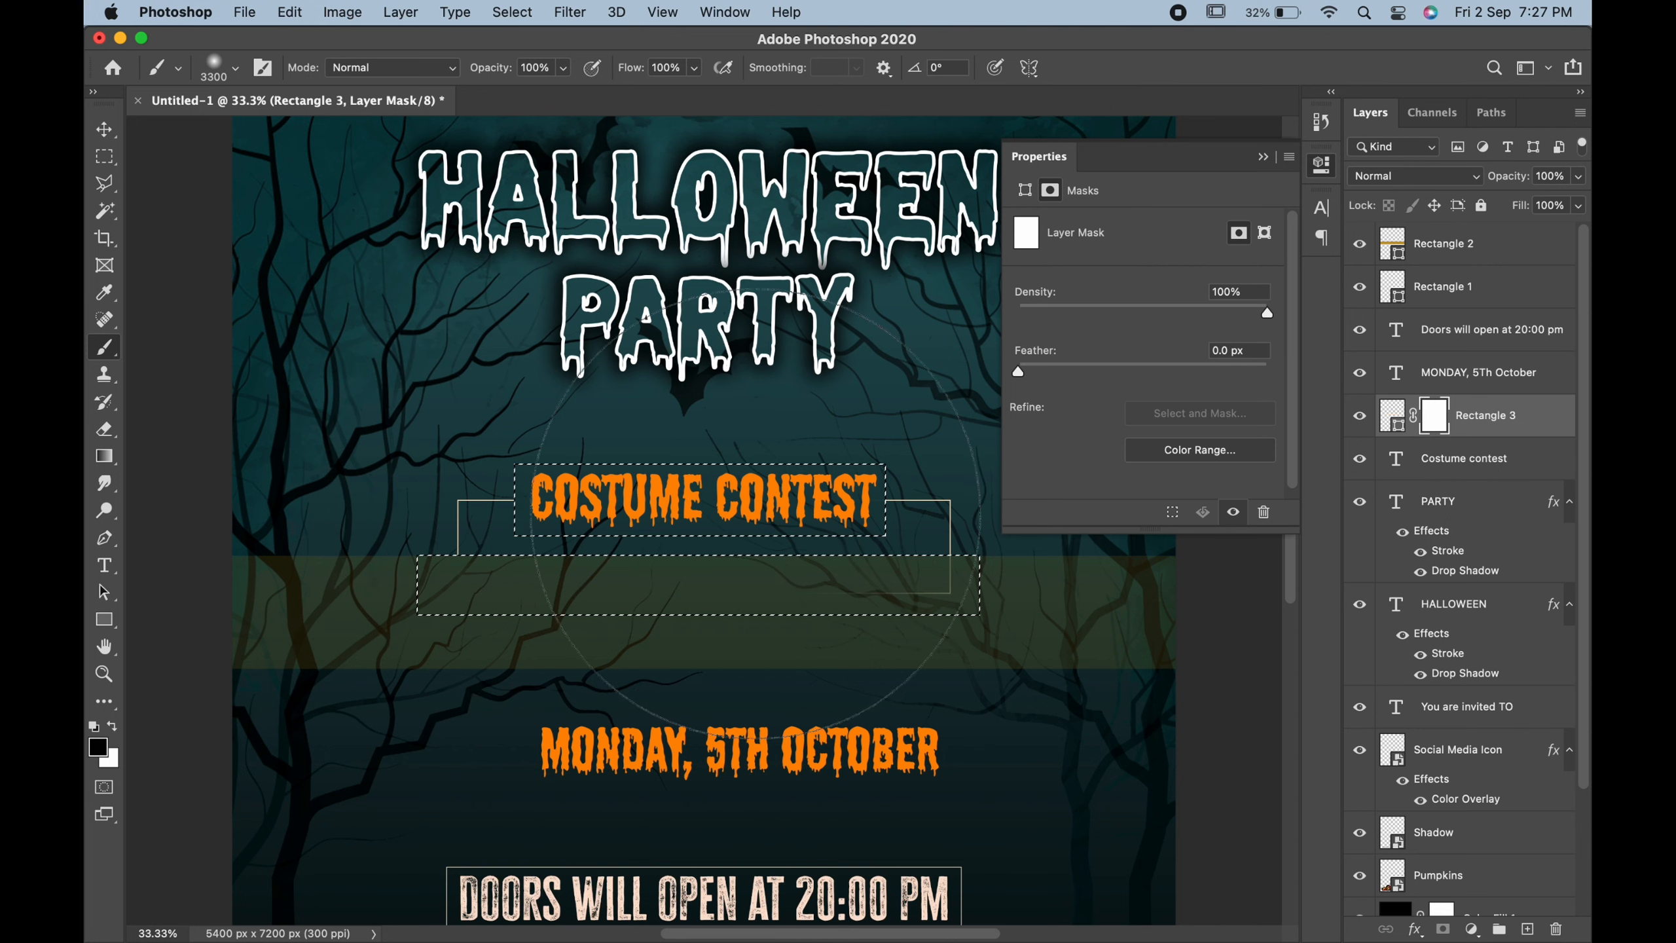
key("cmd+d")
key("v")
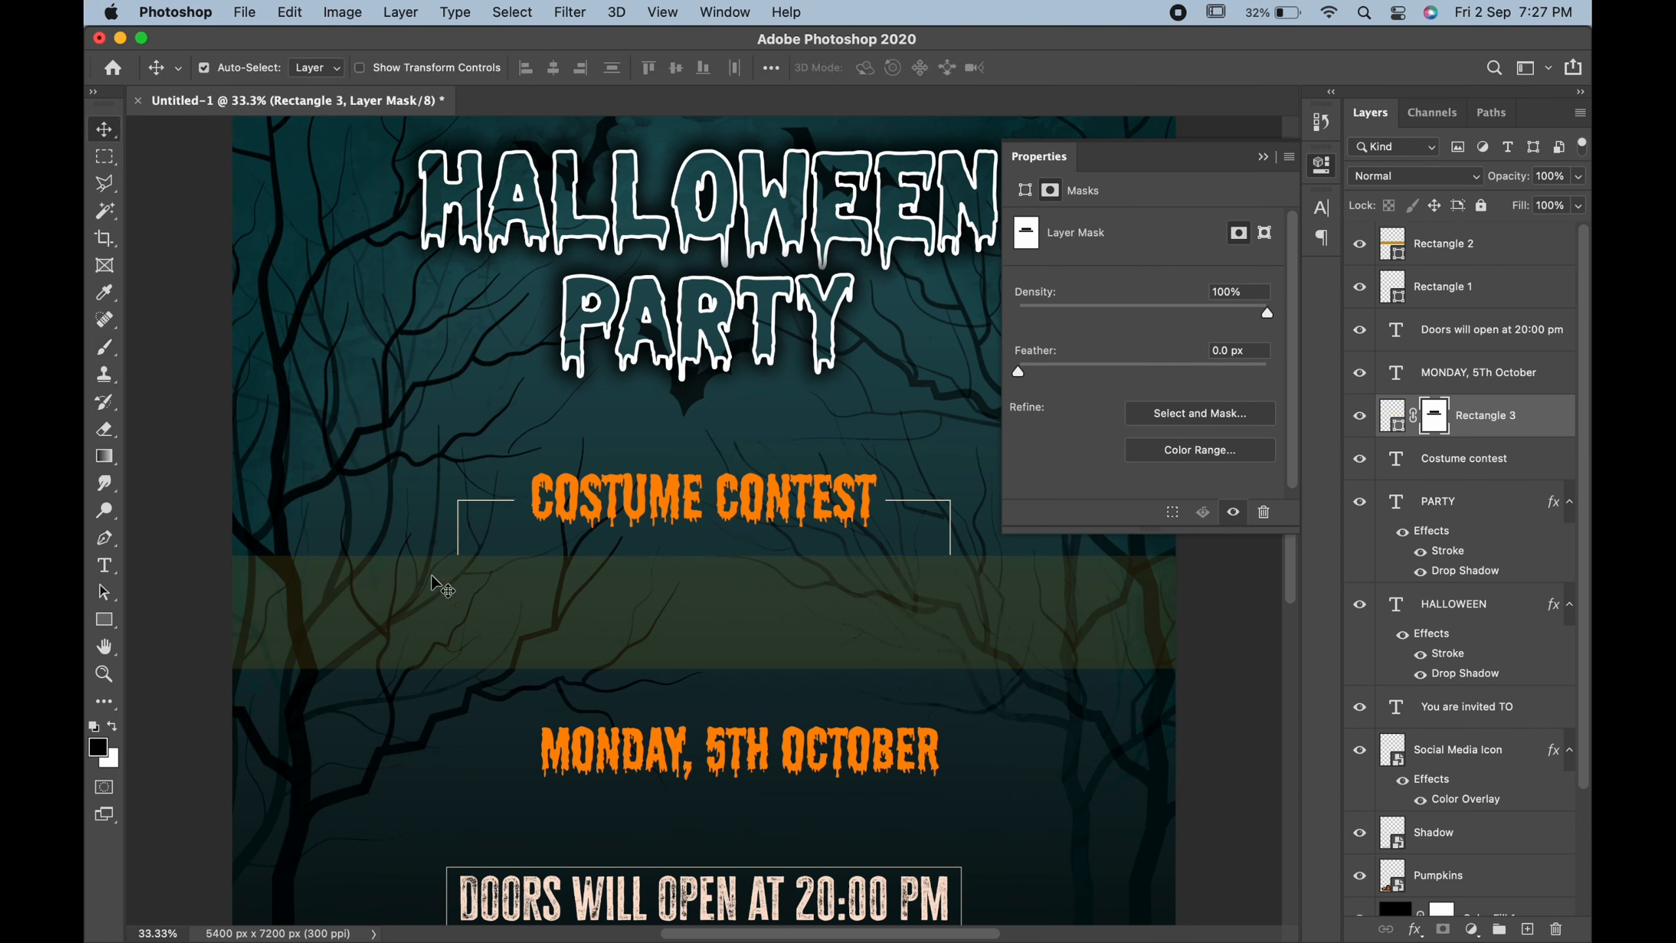
Set the masked costume contest rectangle's stroke width to 10 px.
left_click(105, 621)
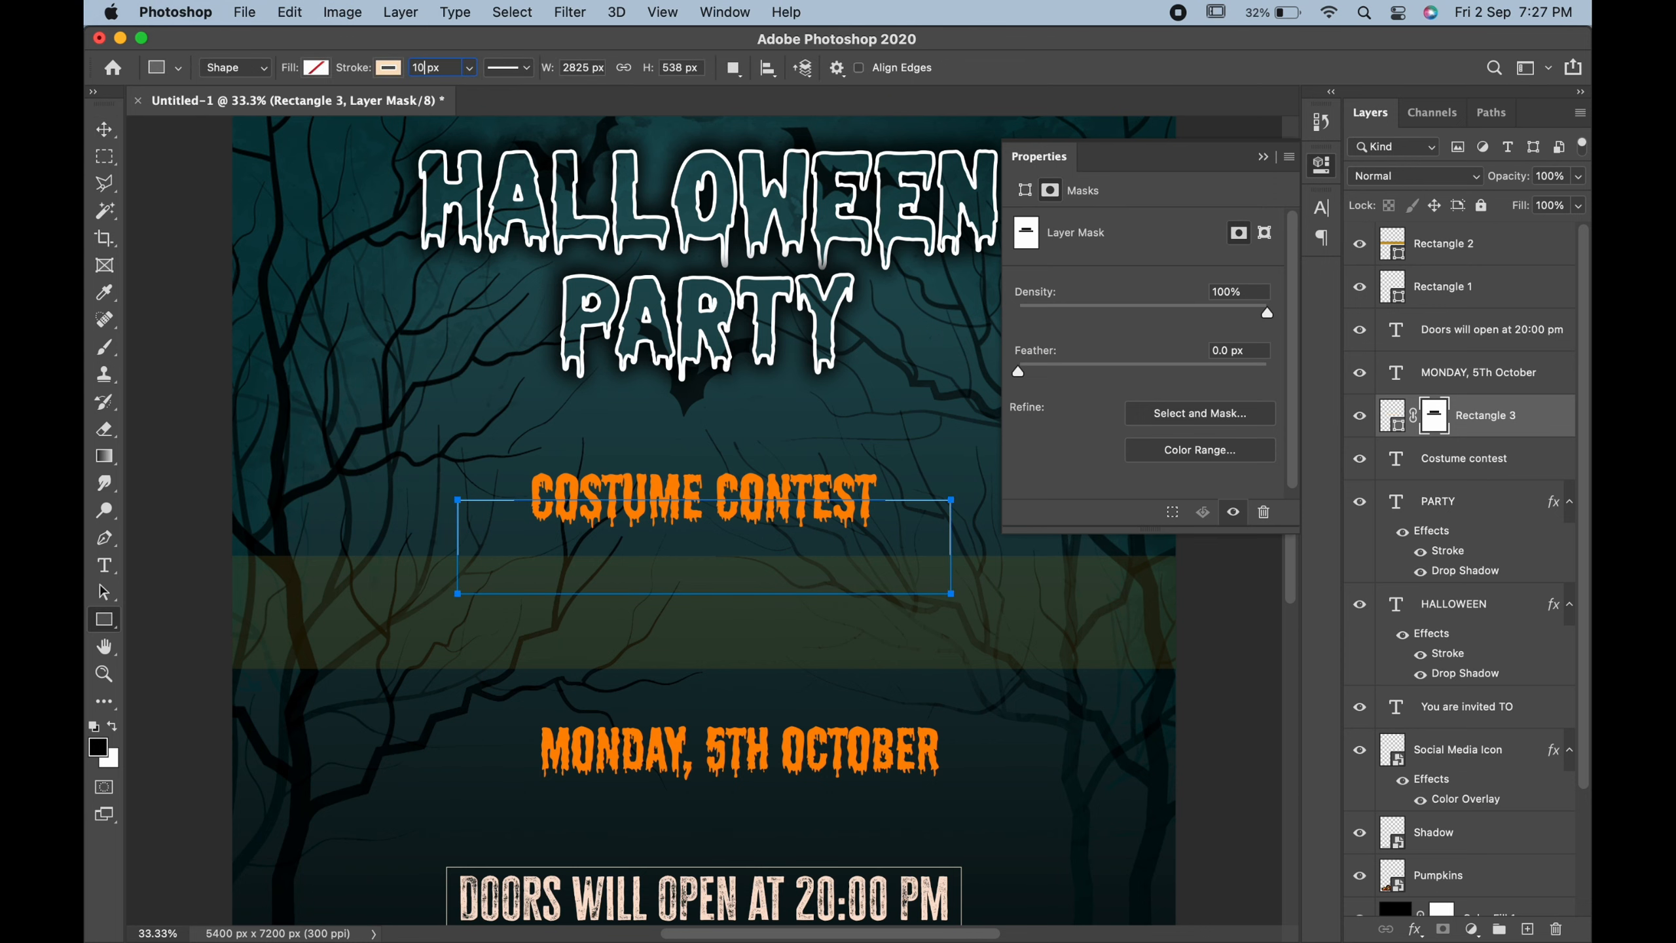
key("Return")
key("v")
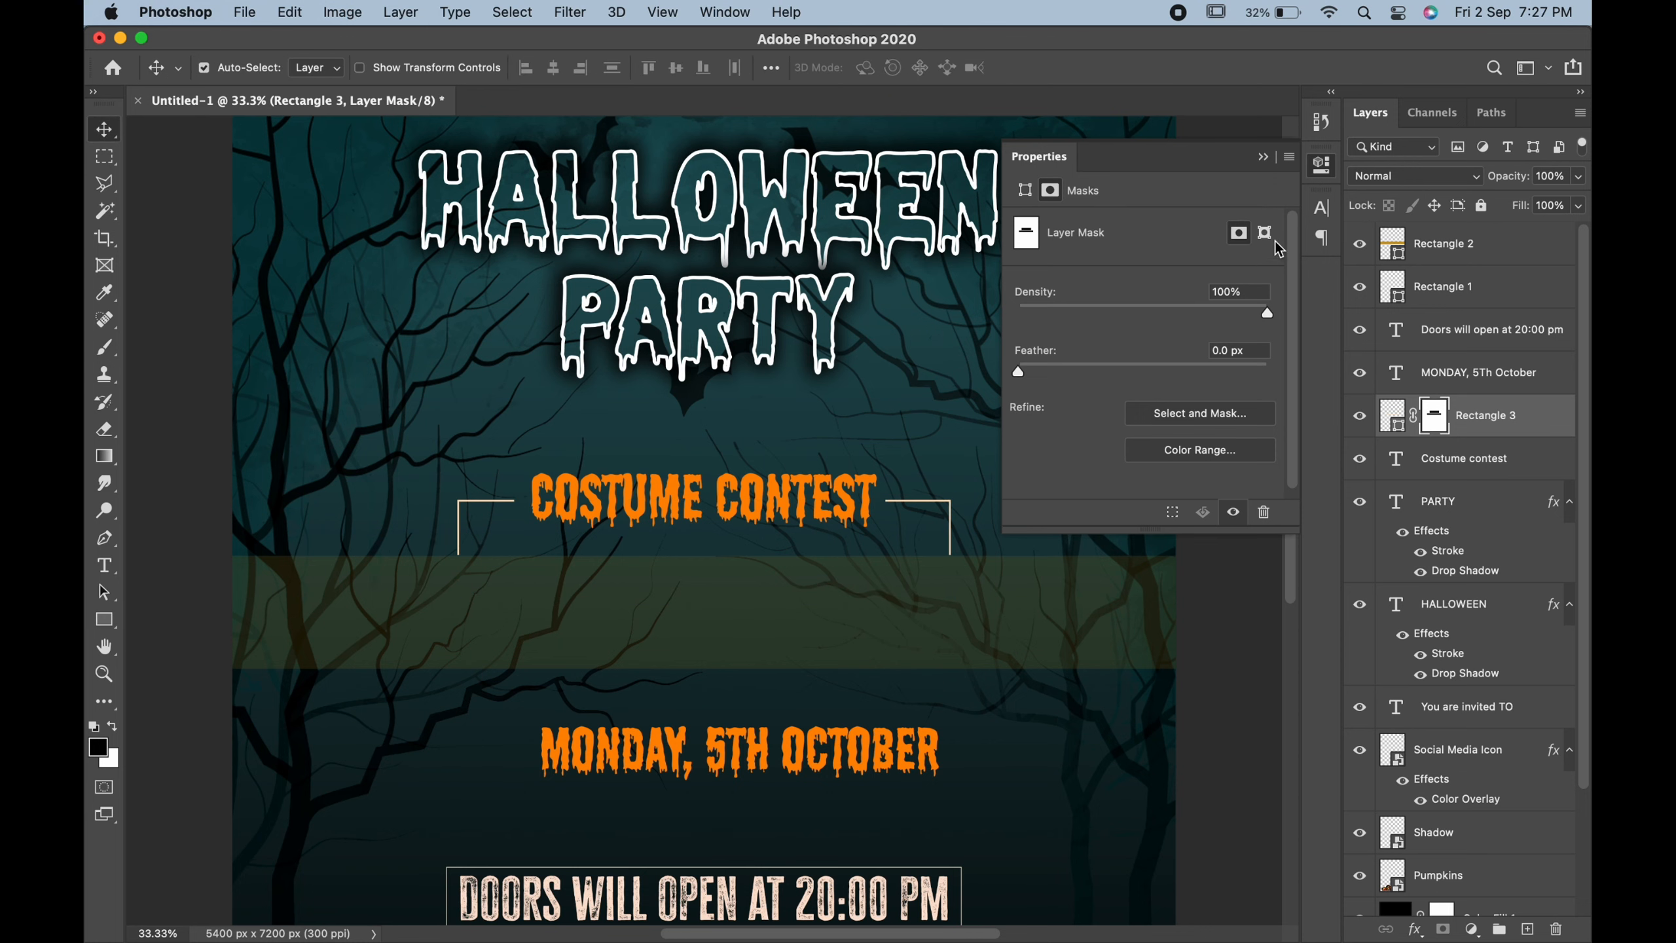
left_click(1263, 159)
key("super+0")
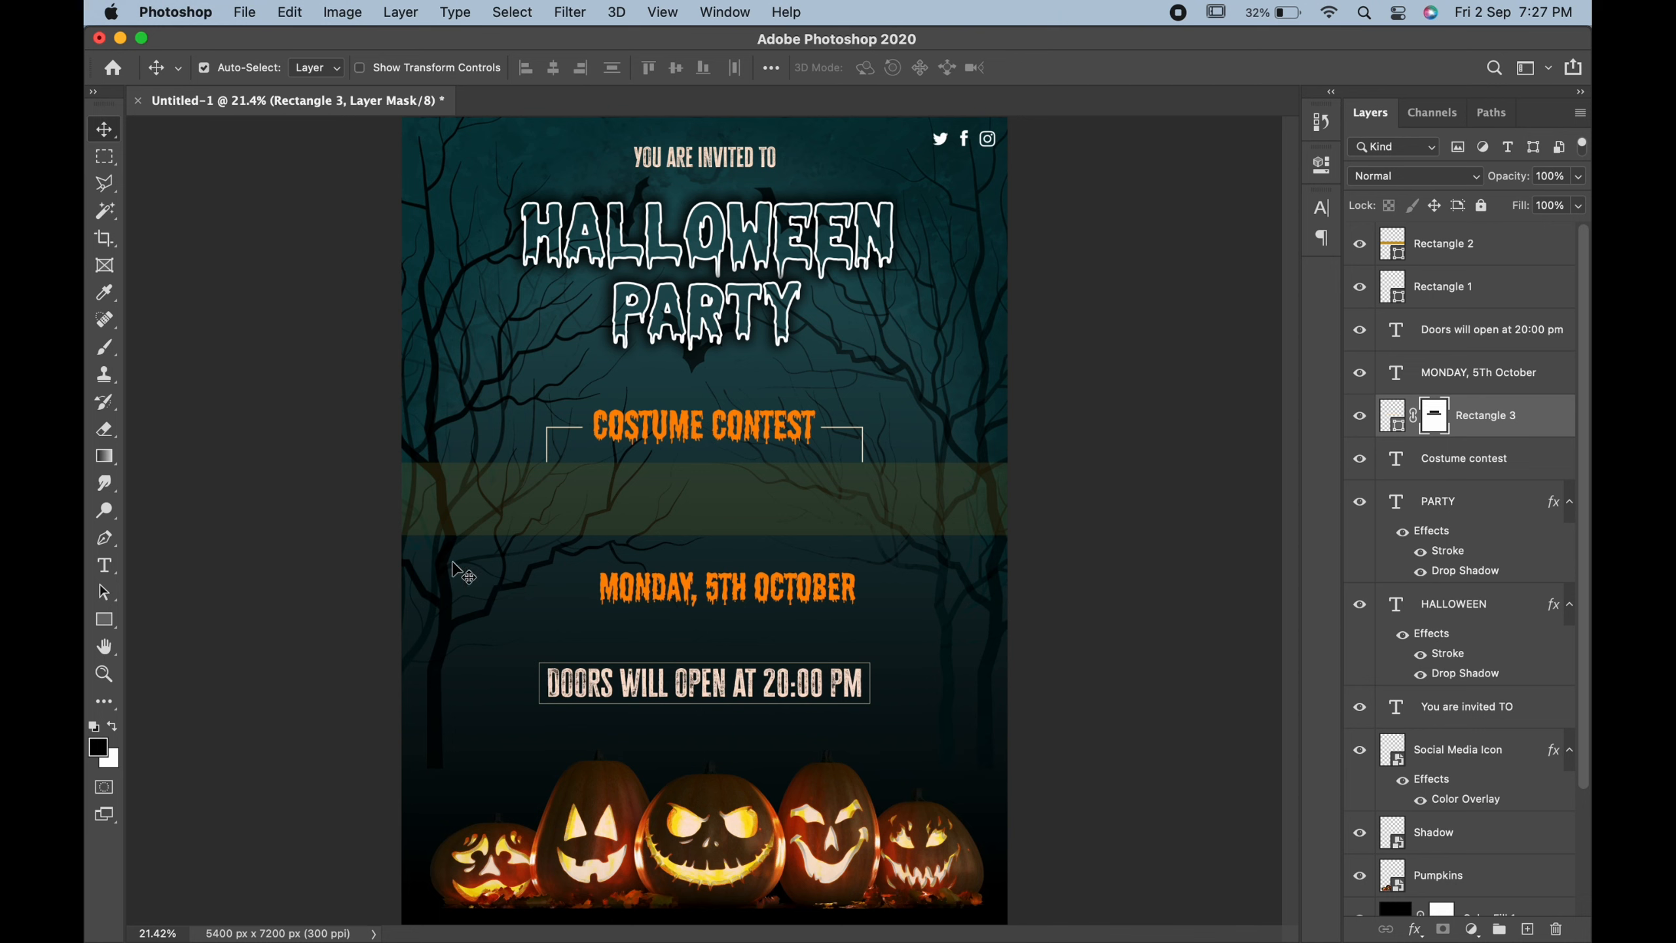
Add a Lorem Ipsum paragraph over the band at 26 pt and narrow its text box to the costume contest frame's width.
left_click(106, 566)
left_click_drag(438, 498, 965, 536)
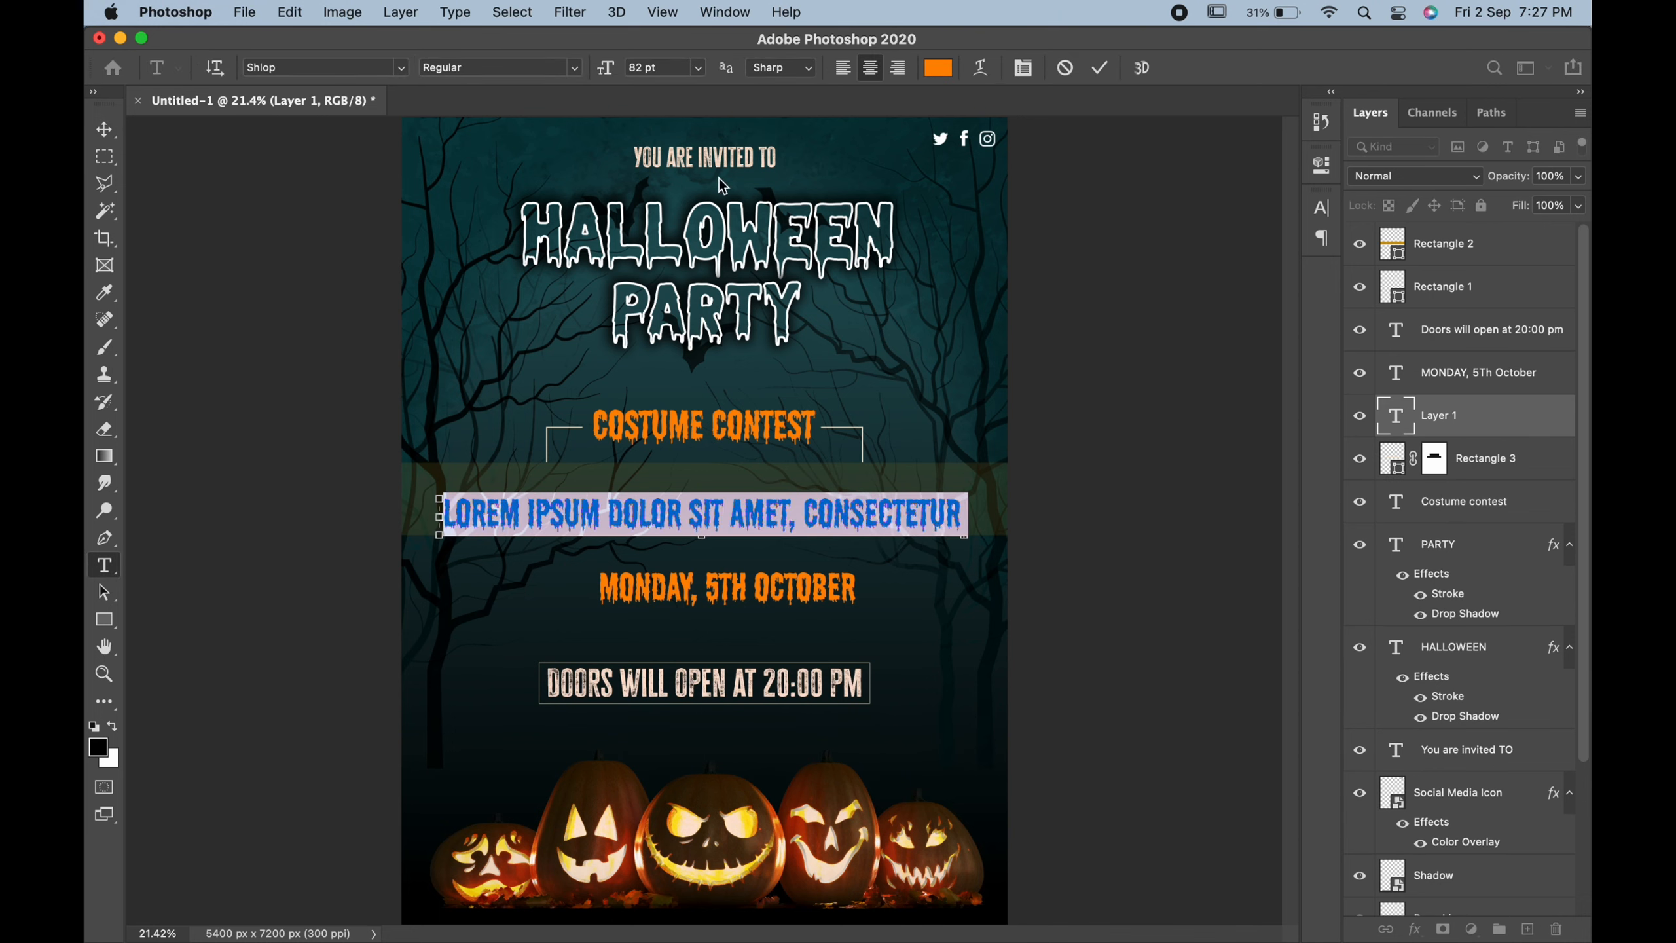
mouse_move(608, 71)
left_mouse_down()
mouse_move(572, 70)
mouse_move(594, 74)
left_mouse_up()
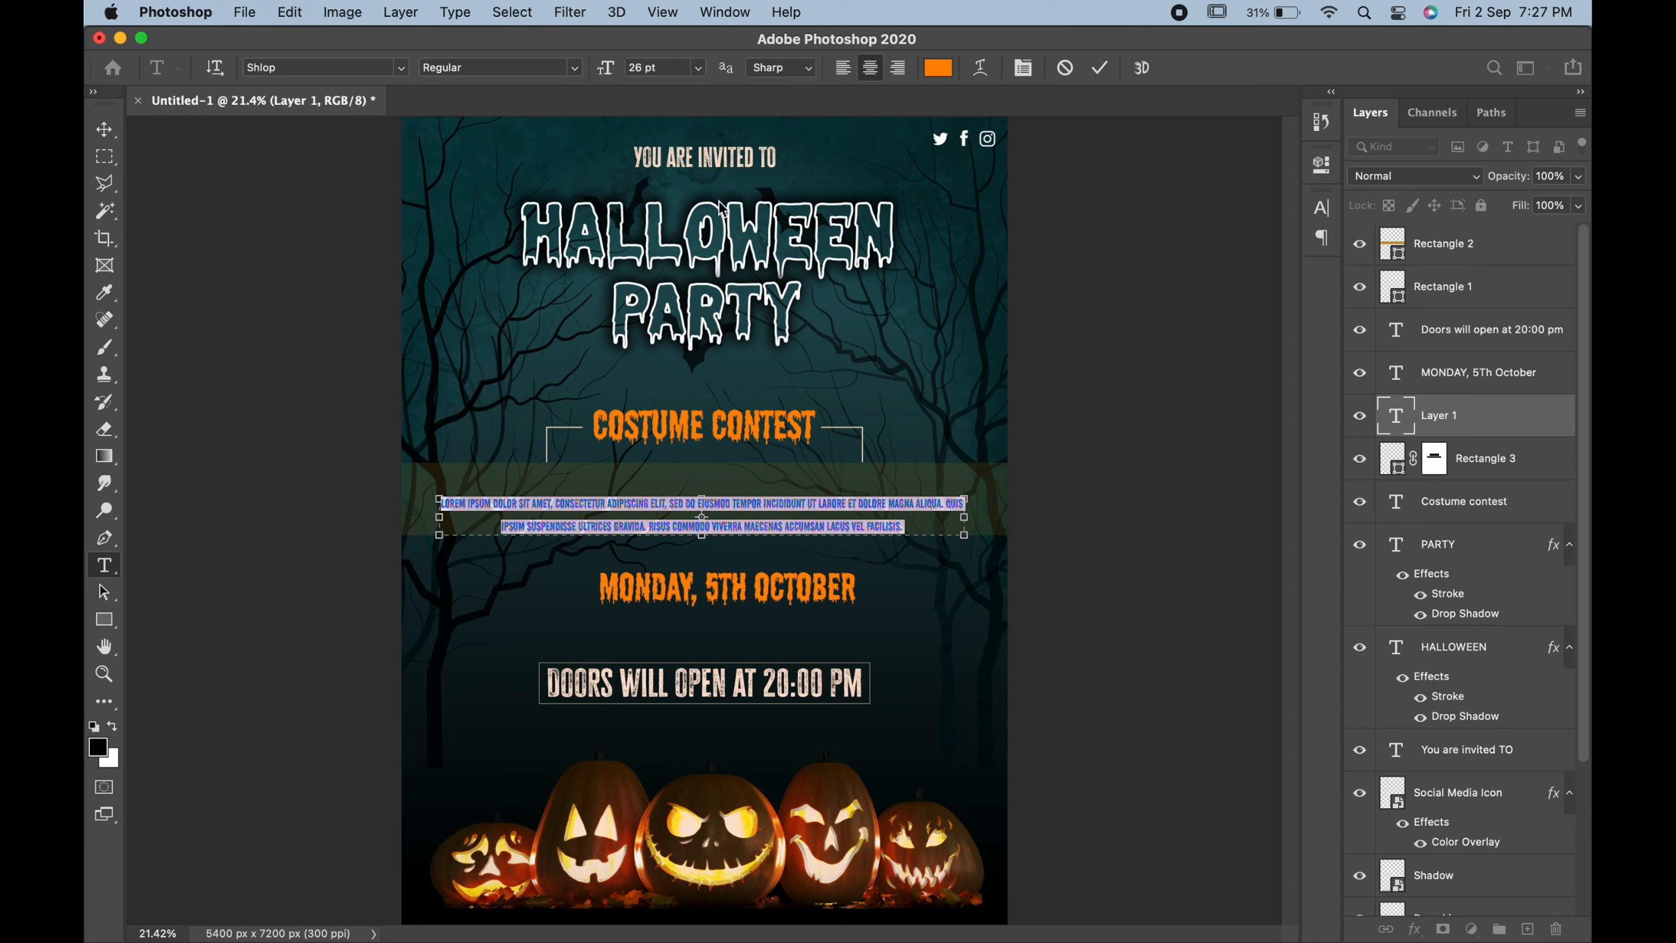
left_click_drag(963, 521, 777, 524)
left_click(104, 129)
Bring the Lorem Ipsum layer to the top of the layer stack and center the paragraph within the band.
left_click_drag(614, 508, 729, 489)
key("super+z")
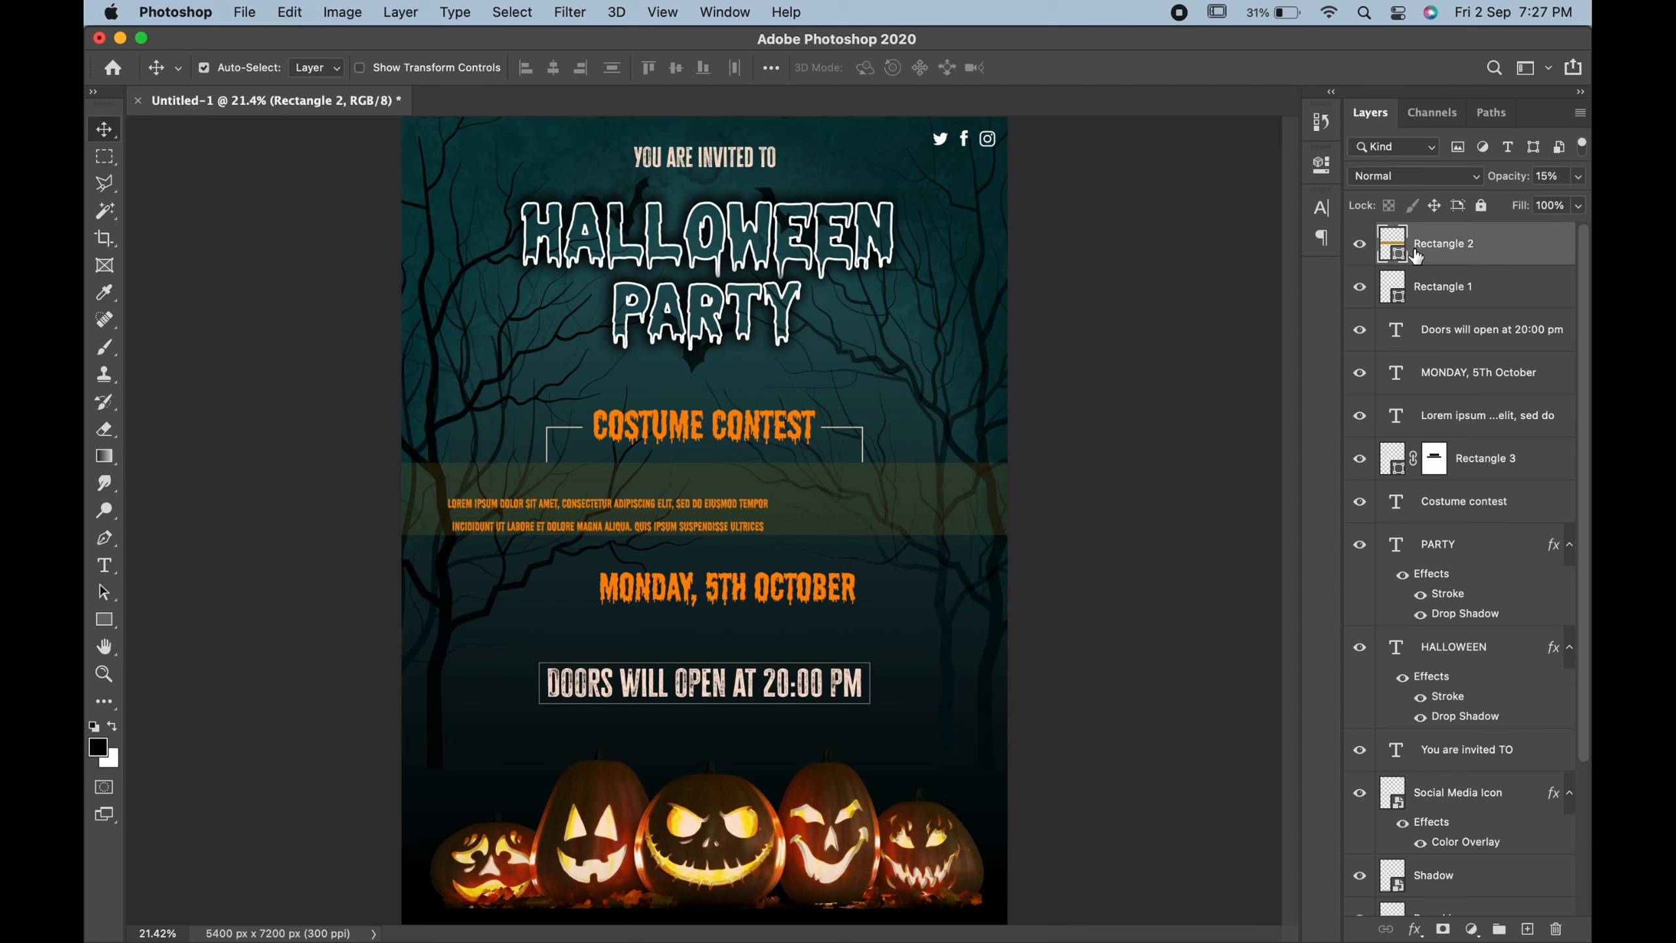
left_click_drag(1466, 419, 1451, 228)
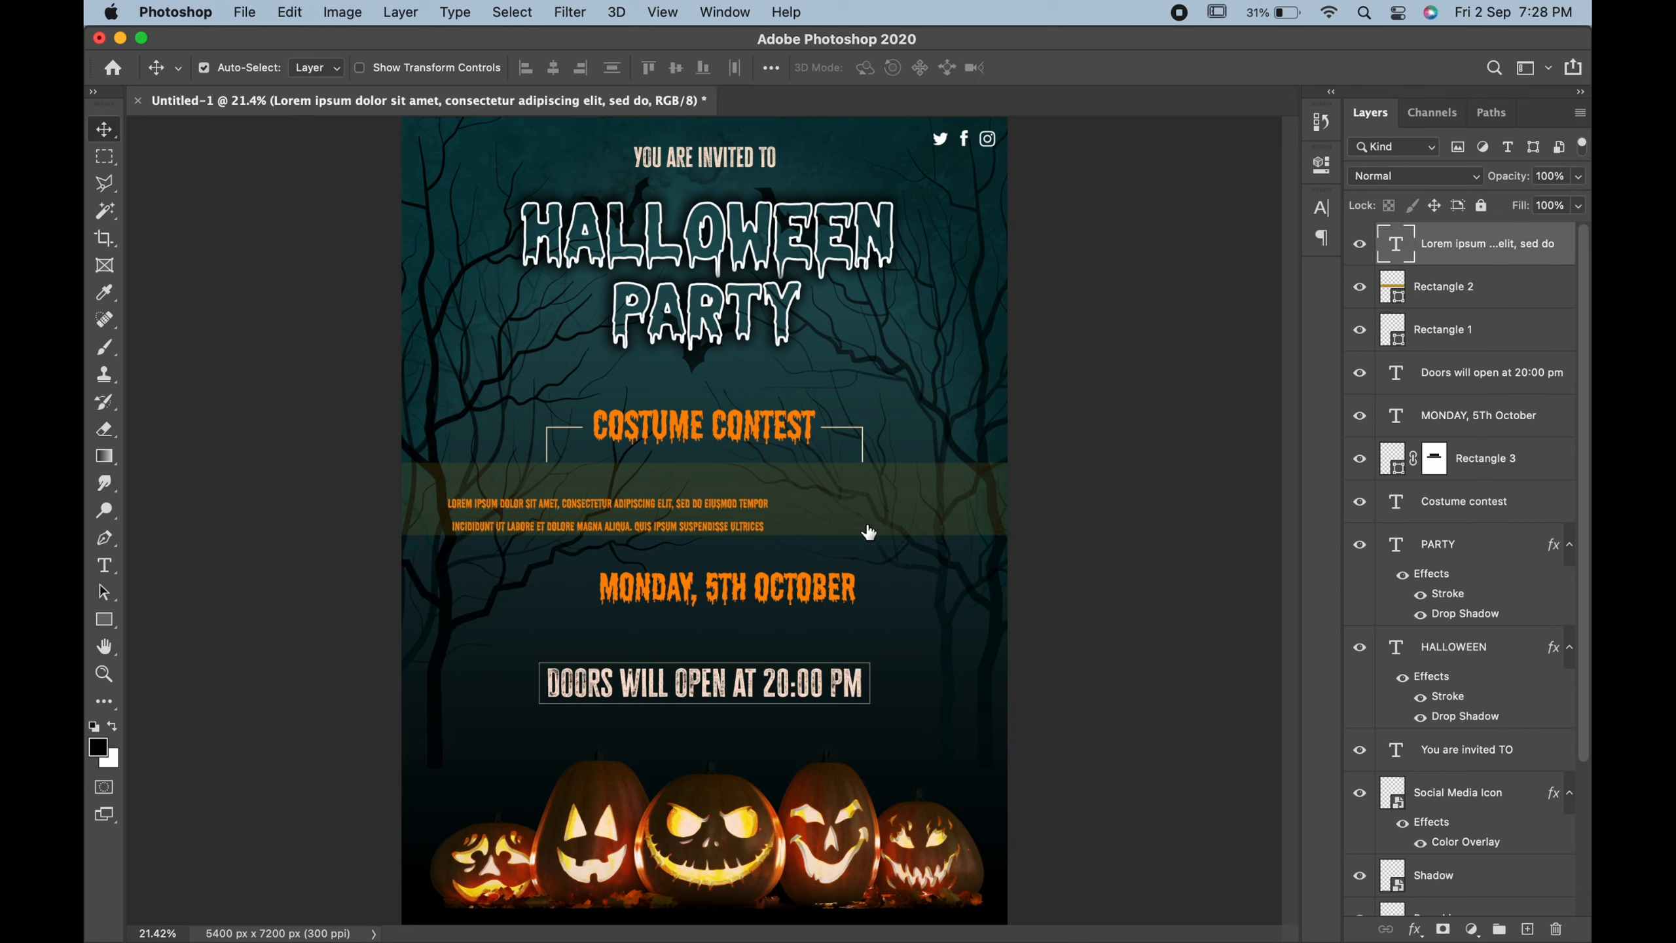
left_click_drag(752, 507, 848, 490)
Change the Lorem Ipsum paragraph's text color to white (ffffff).
double_click(849, 490)
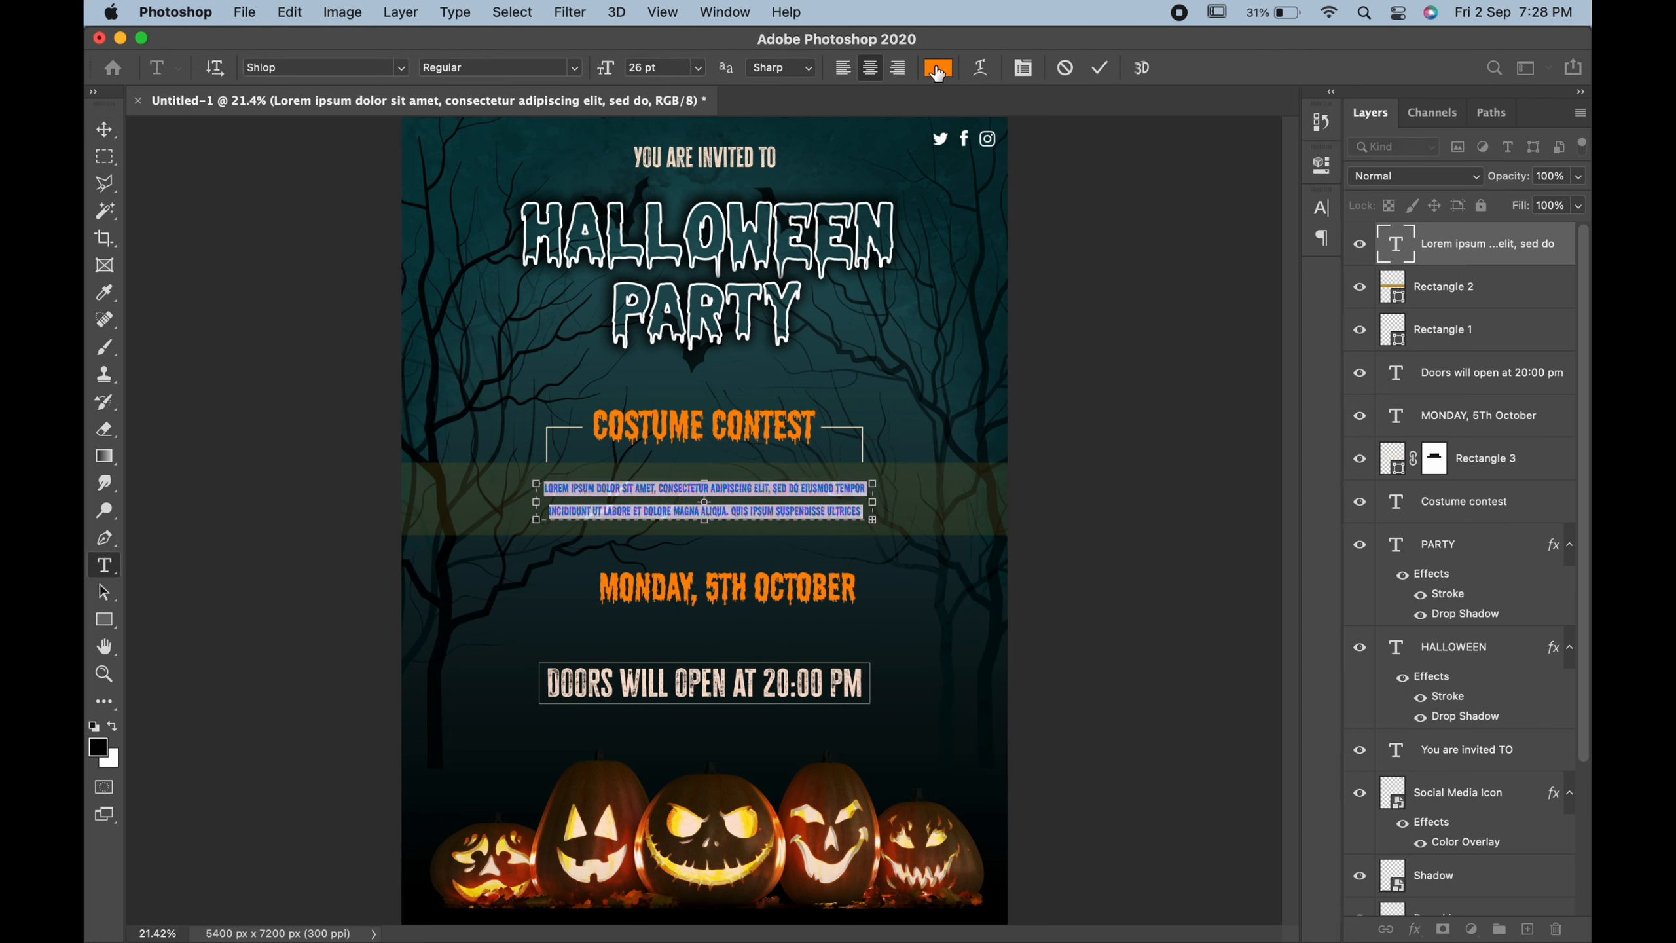
left_click(938, 69)
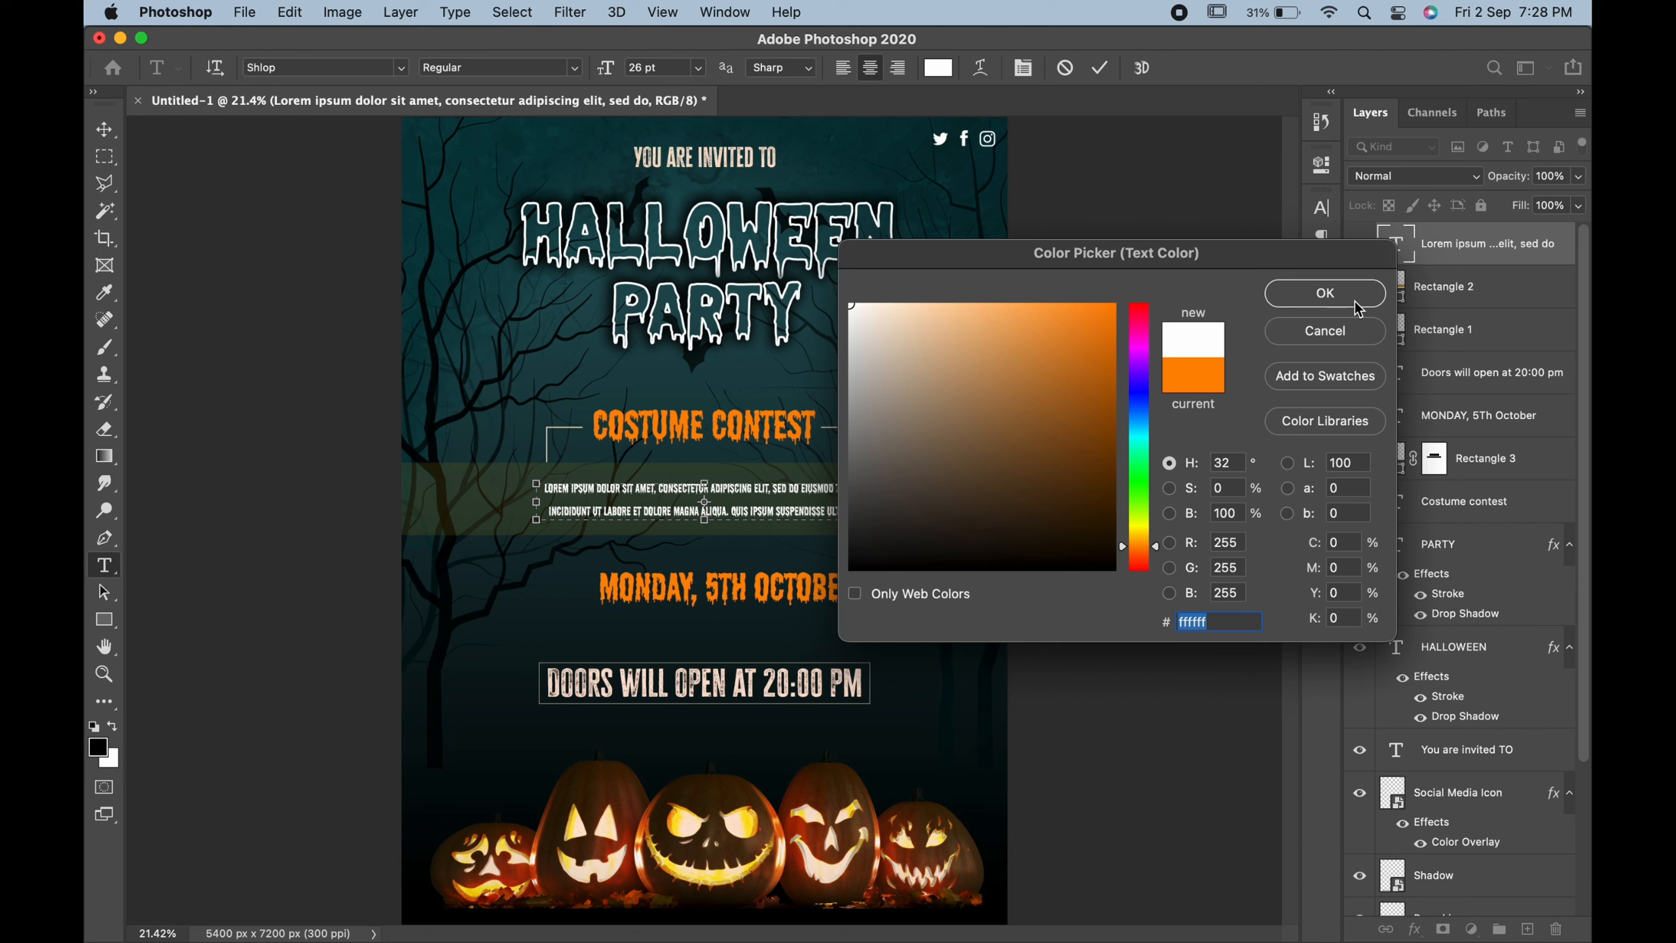
left_click(1325, 292)
Widen the Lorem Ipsum text box on both sides, keeping two lines, and center the paragraph horizontally on the poster.
left_click_drag(871, 501, 925, 500)
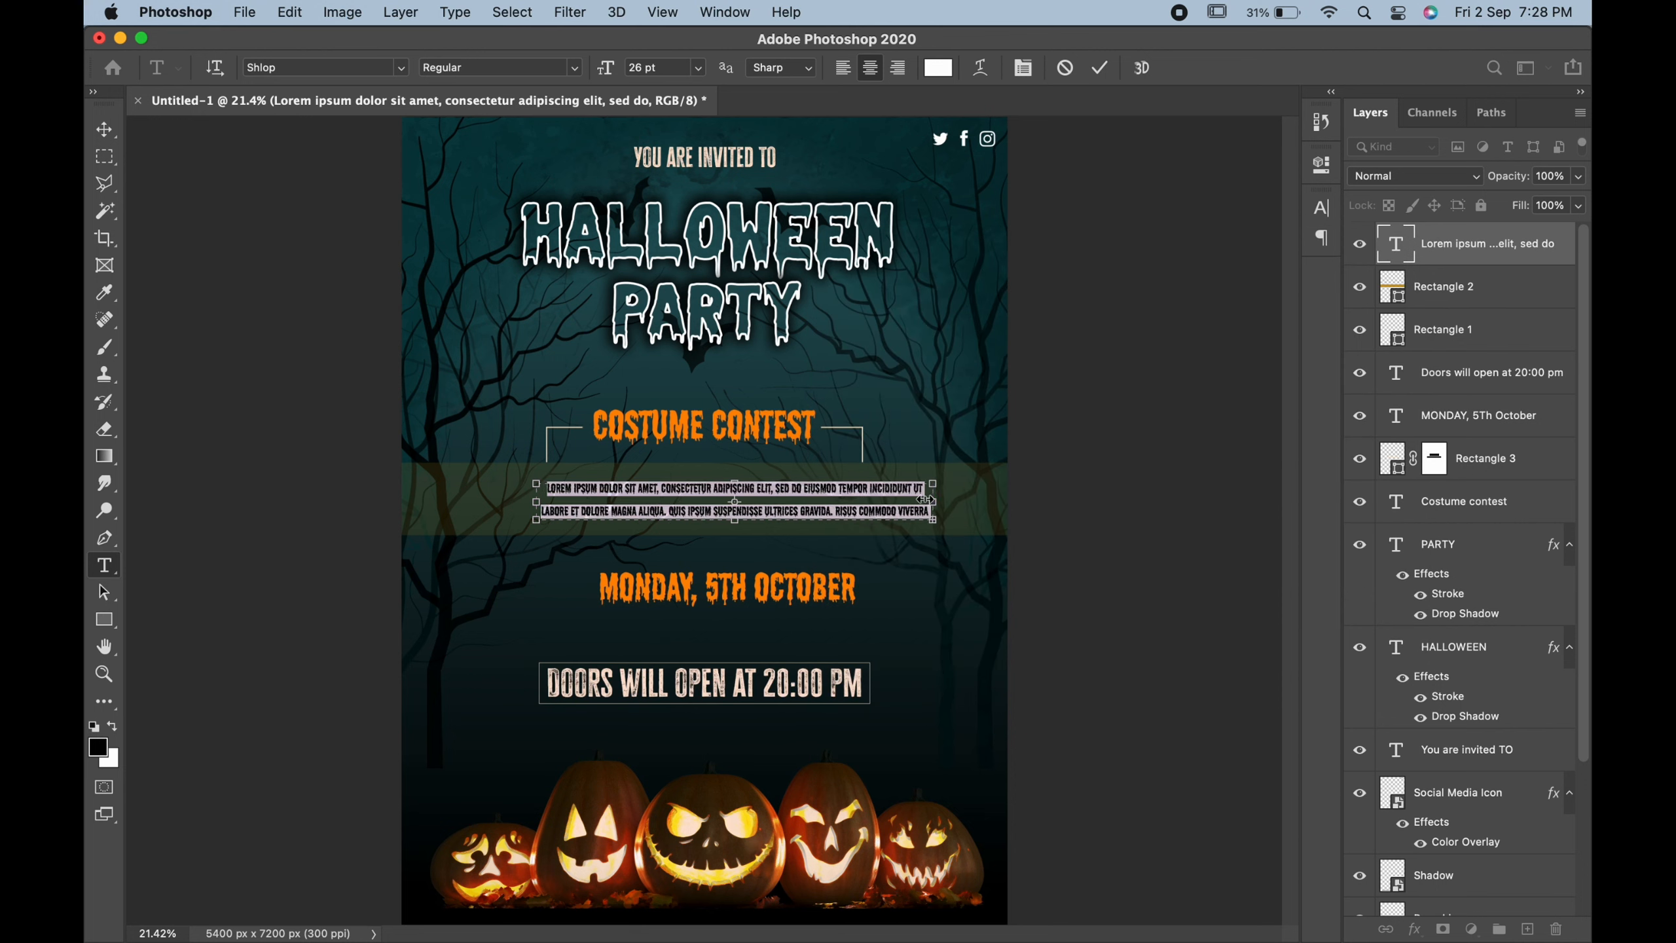
left_click_drag(536, 501, 523, 502)
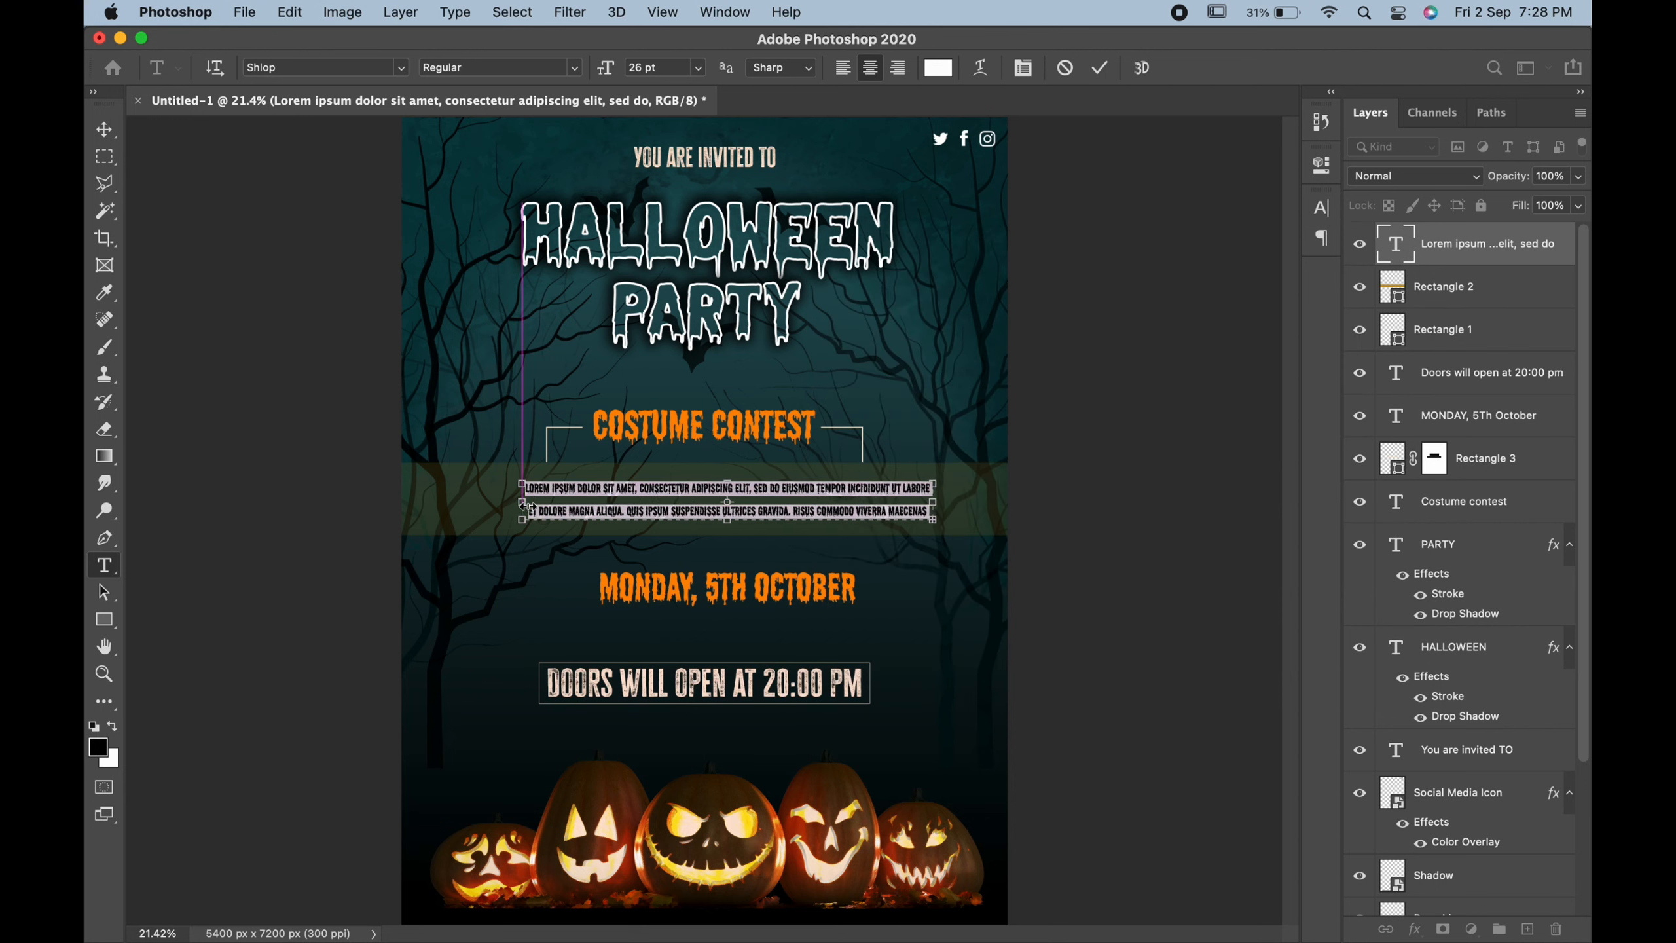
key("Escape")
key("v")
left_click_drag(817, 502, 793, 503)
key("ctrl+a")
key("ctrl+d")
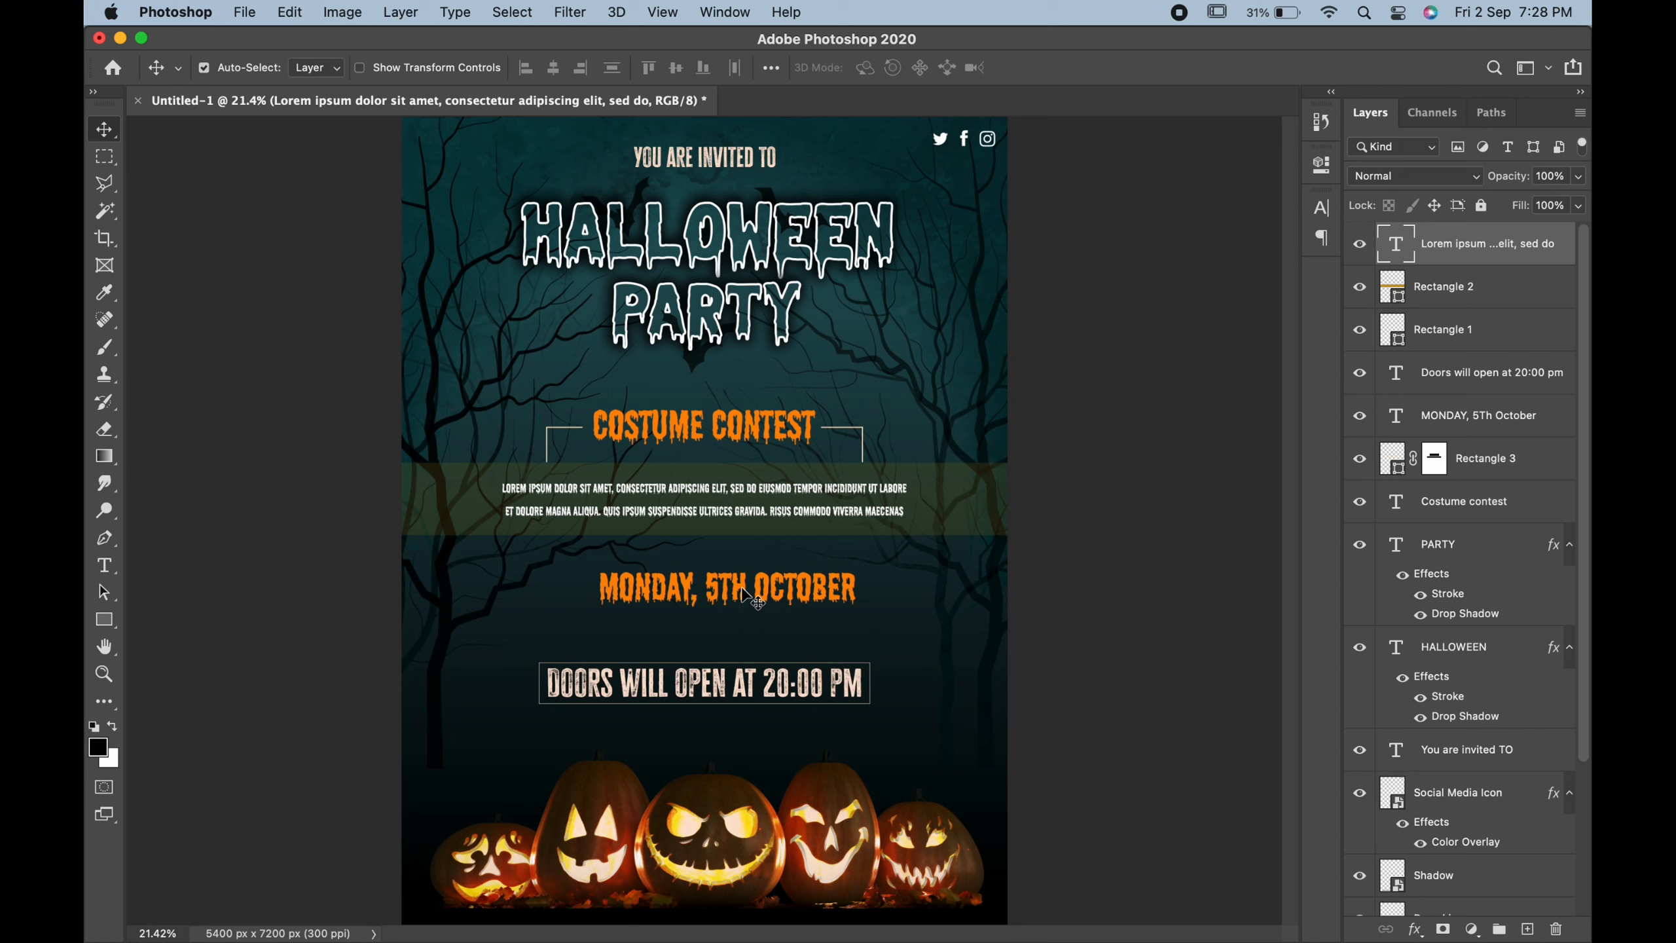
Center the "MONDAY, 5TH OCTOBER" text horizontally on the canvas and lower it slightly between the band and the door-opening line.
left_click_drag(746, 598, 723, 597)
key("ctrl+a")
left_click(553, 68)
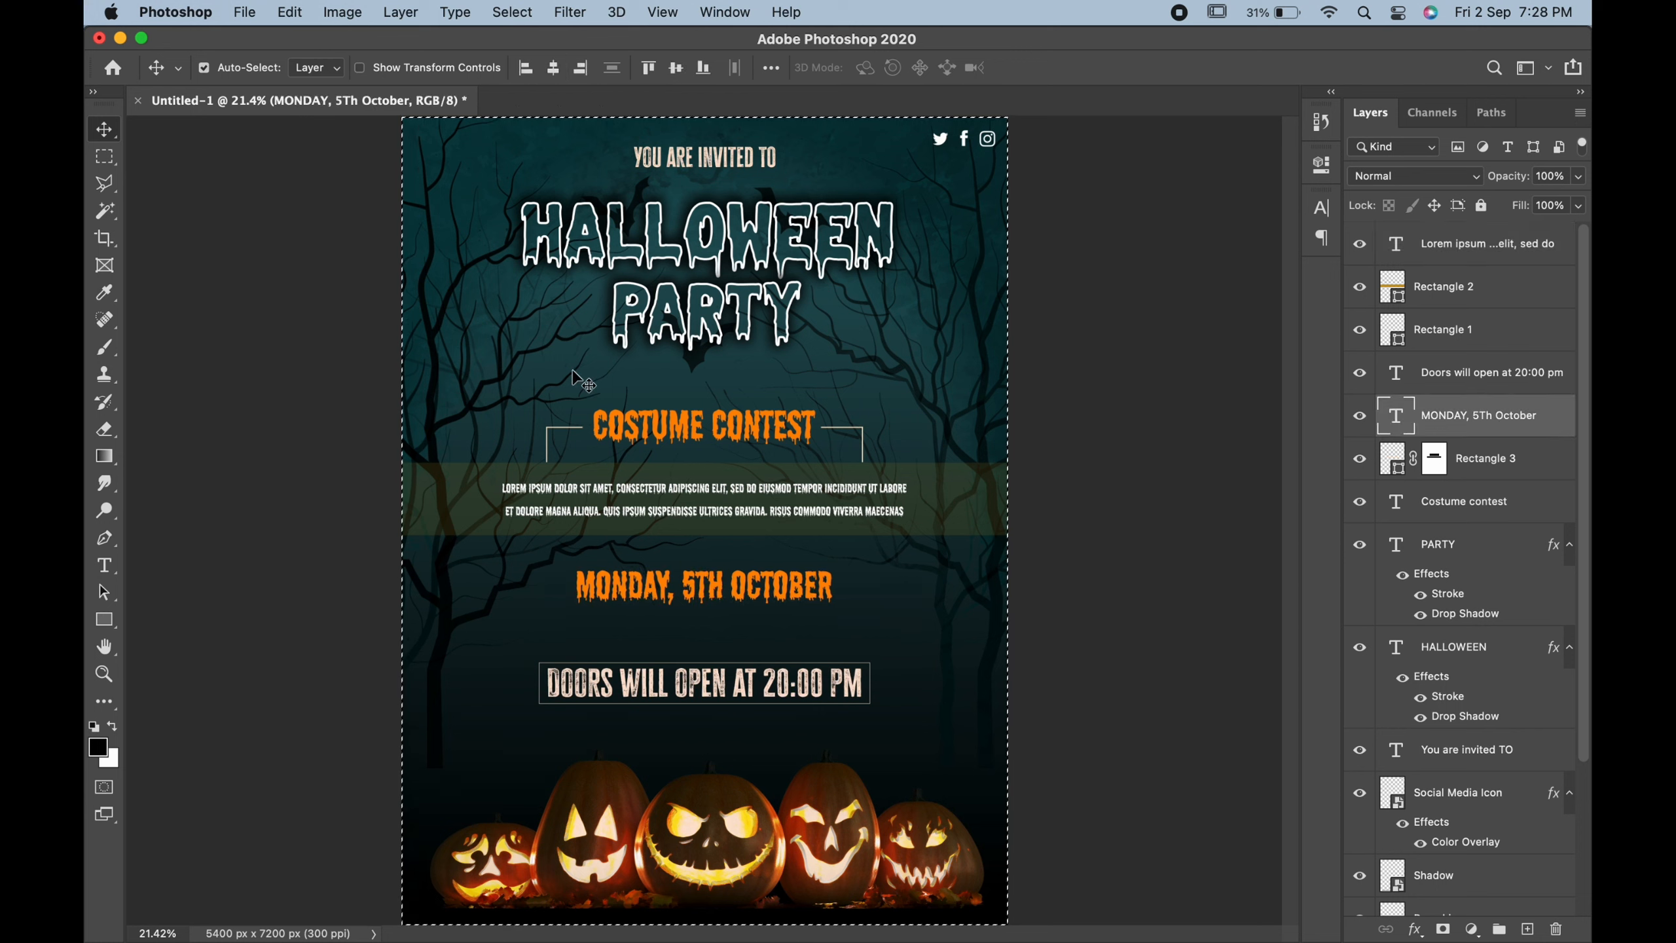
key("ctrl+d")
left_click_drag(709, 585, 709, 599)
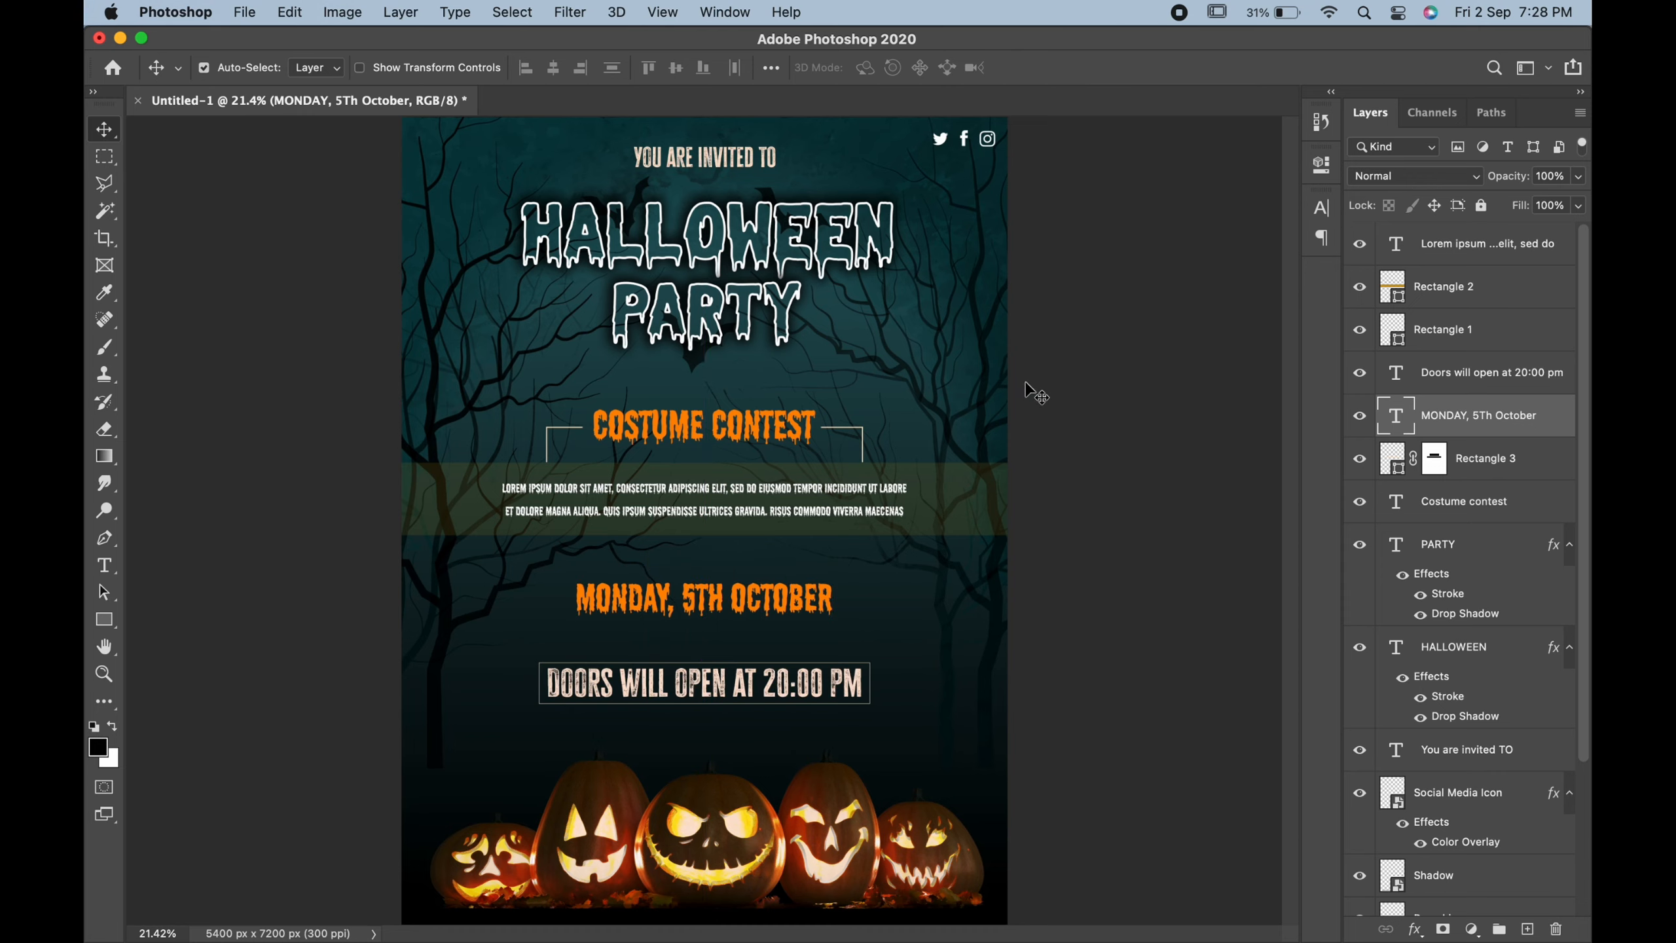